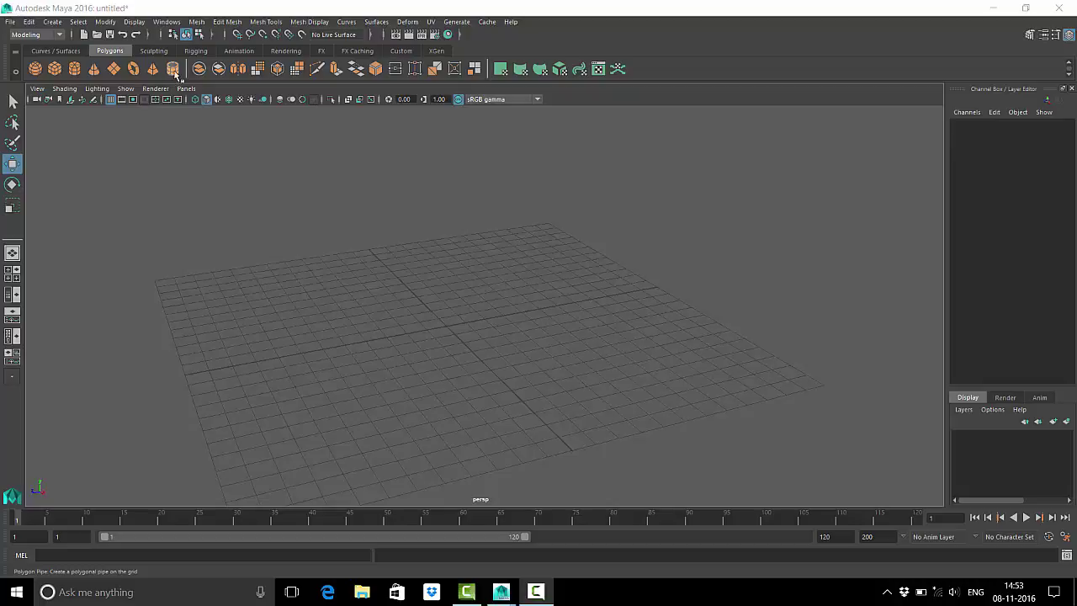
Step: Tear off the Create > Polygon Primitives menu and float it over the viewport
{"action": "left_click", "coordinate": [52, 22]}
{"action": "mouse_move", "coordinate": [86, 61]}
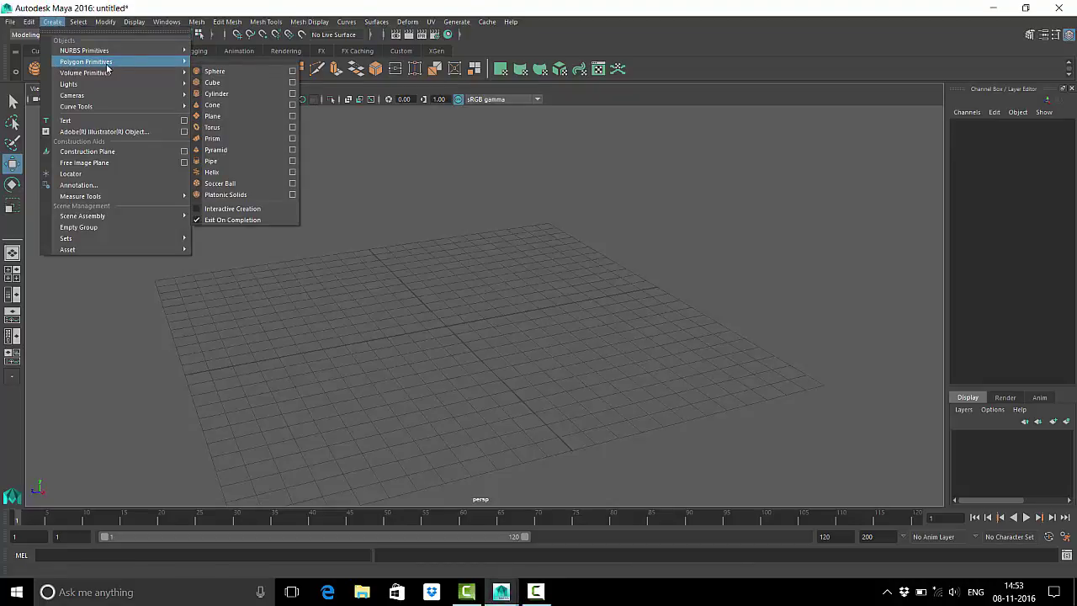
{"action": "left_click", "coordinate": [234, 61]}
{"action": "mouse_move", "coordinate": [240, 42]}
{"action": "left_mouse_down"}
{"action": "mouse_move", "coordinate": [861, 166]}
{"action": "mouse_move", "coordinate": [622, 207]}
{"action": "left_mouse_up"}
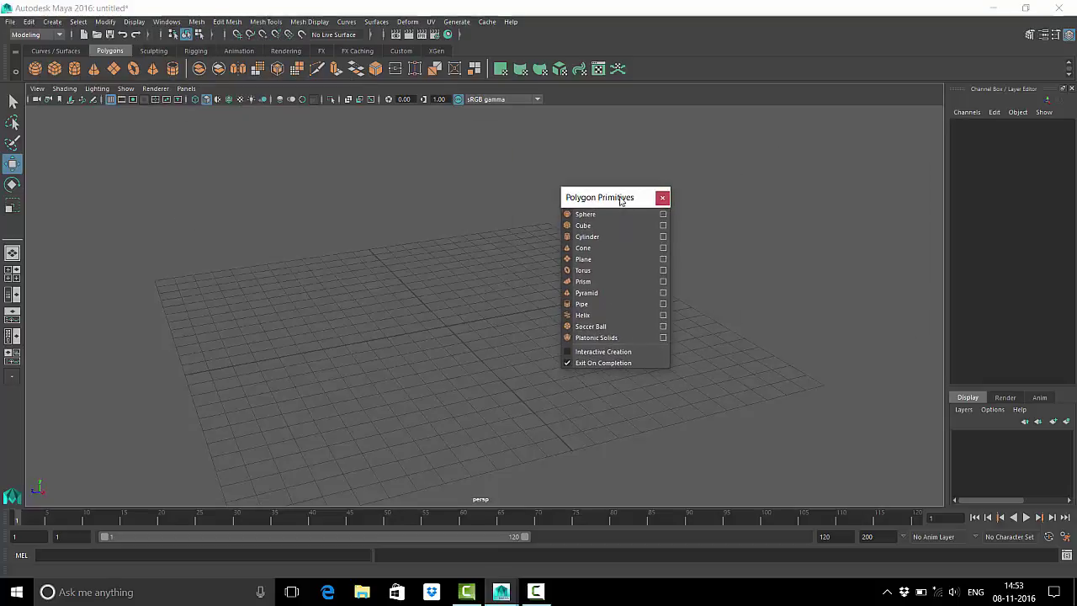
Step: Try a torus and delete it, then create a helix and move it left
{"action": "left_click", "coordinate": [623, 267]}
{"action": "left_click_drag", "start_coordinate": [425, 325], "coordinate": [234, 377]}
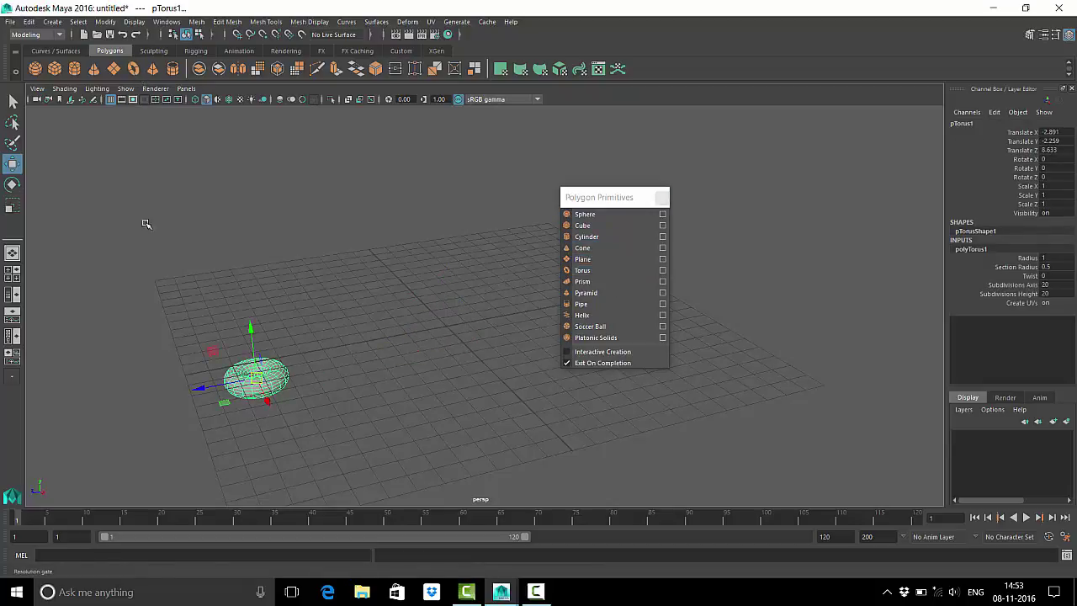
{"action": "key", "text": "Delete"}
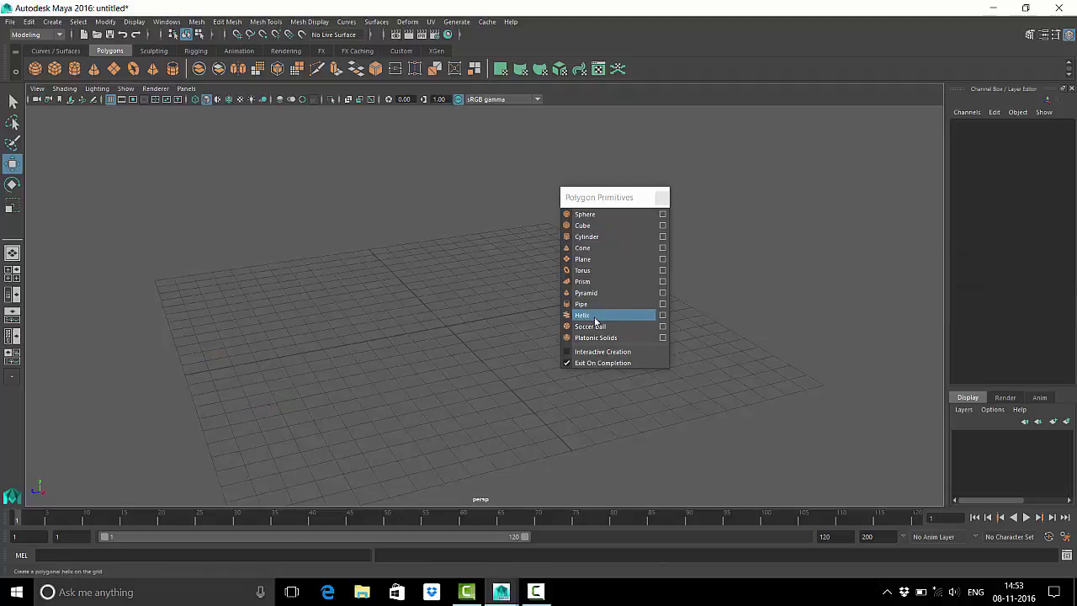
{"action": "left_click", "coordinate": [595, 318]}
{"action": "left_click_drag", "start_coordinate": [426, 341], "coordinate": [253, 328]}
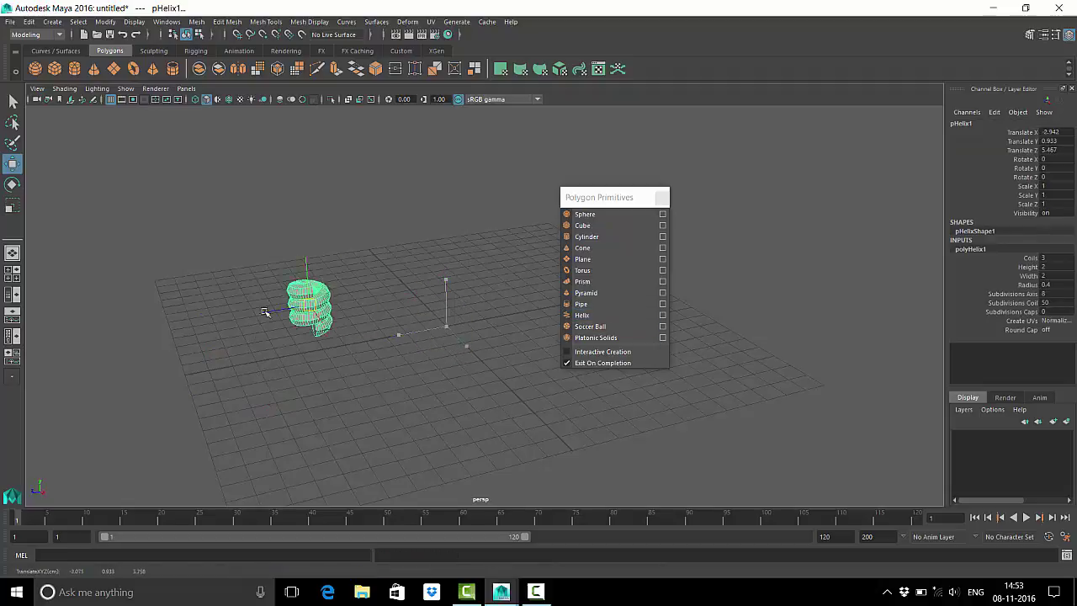
{"action": "left_click", "coordinate": [546, 411]}
Step: Add a soccer-ball platonic solid and a sphere, moving each down into place
{"action": "left_click", "coordinate": [595, 338]}
{"action": "left_click_drag", "start_coordinate": [444, 324], "coordinate": [305, 394]}
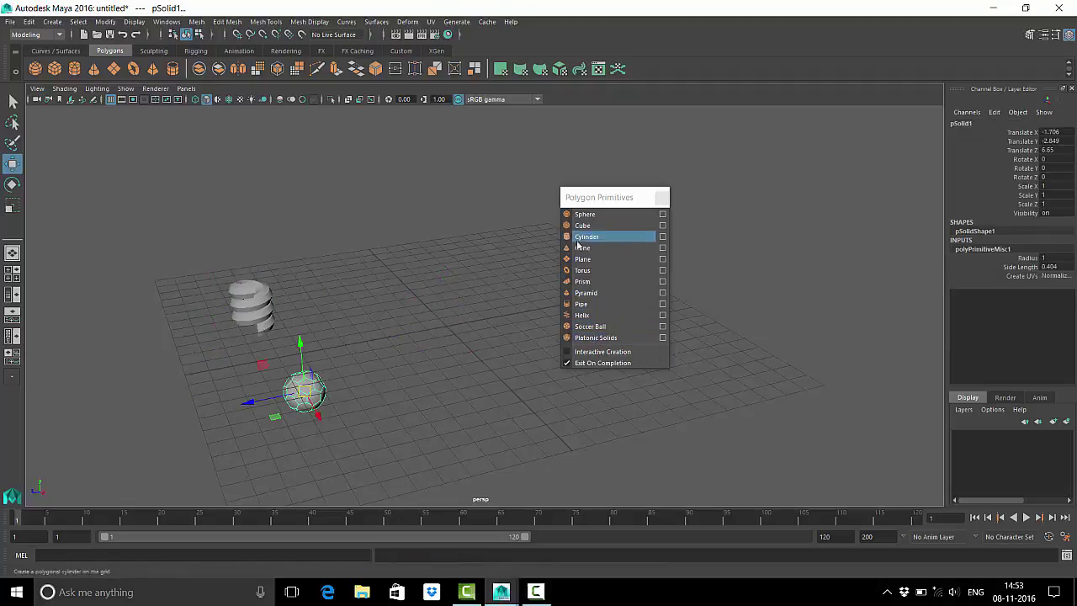
{"action": "left_click", "coordinate": [585, 214]}
{"action": "left_click_drag", "start_coordinate": [444, 324], "coordinate": [438, 418]}
{"action": "left_click", "coordinate": [303, 392]}
{"action": "left_click", "coordinate": [437, 418]}
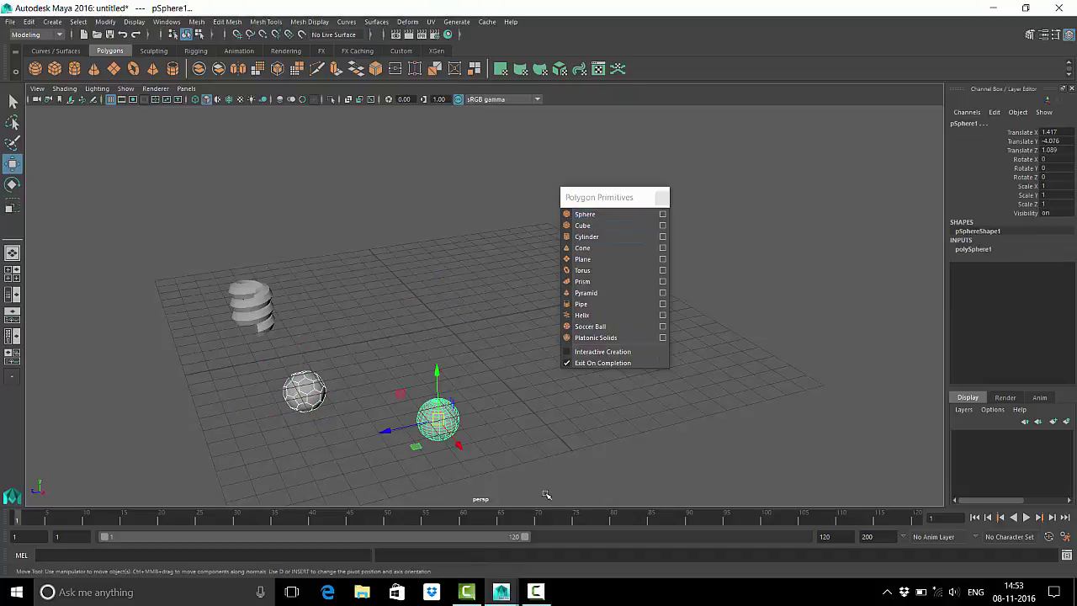
{"action": "left_click", "coordinate": [557, 485]}
{"action": "left_click_drag", "start_coordinate": [262, 365], "coordinate": [329, 414]}
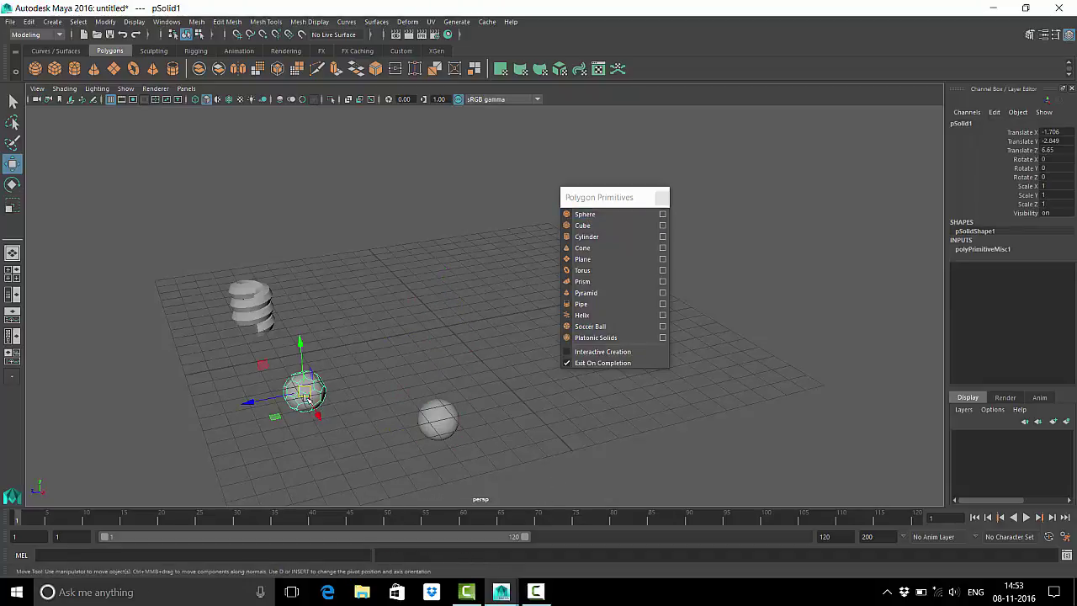
Step: Hide the grid, frame all three objects and switch them to smooth shading
{"action": "left_click", "coordinate": [111, 100]}
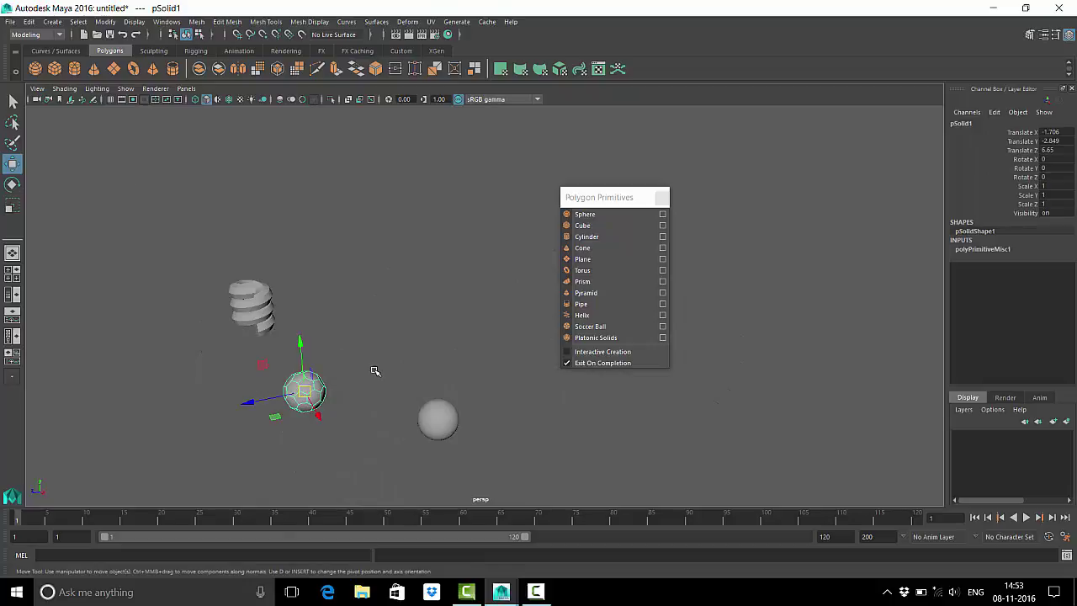
{"action": "left_click_drag", "start_coordinate": [145, 249], "coordinate": [557, 496]}
{"action": "key", "text": "f"}
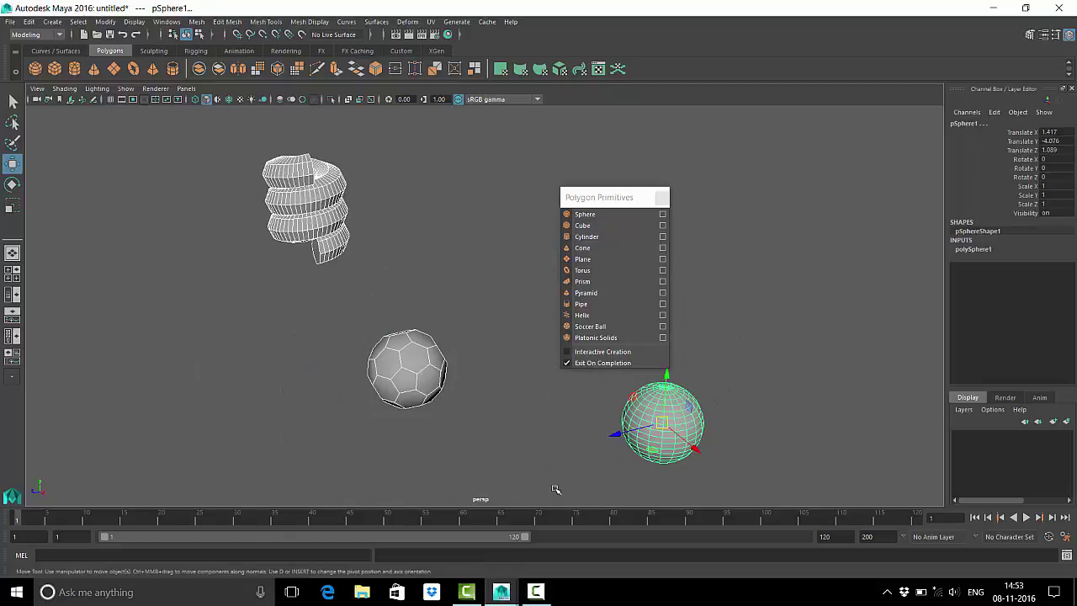
{"action": "mouse_move", "coordinate": [480, 397]}
{"action": "left_mouse_down", "text": "alt"}
{"action": "mouse_move", "coordinate": [293, 308]}
{"action": "mouse_move", "coordinate": [337, 305]}
{"action": "left_mouse_up", "text": "alt"}
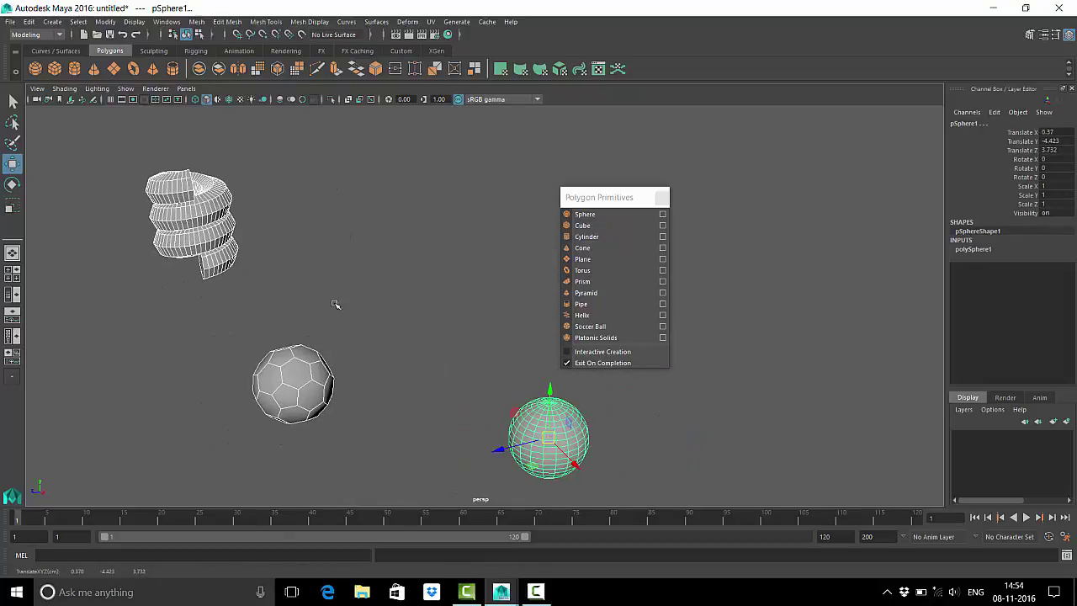
{"action": "key", "text": "5"}
{"action": "left_click", "coordinate": [374, 352]}
Step: Select the helix, soccer ball and sphere together, then clear the selection
{"action": "left_click", "coordinate": [155, 194]}
{"action": "left_click", "coordinate": [291, 379]}
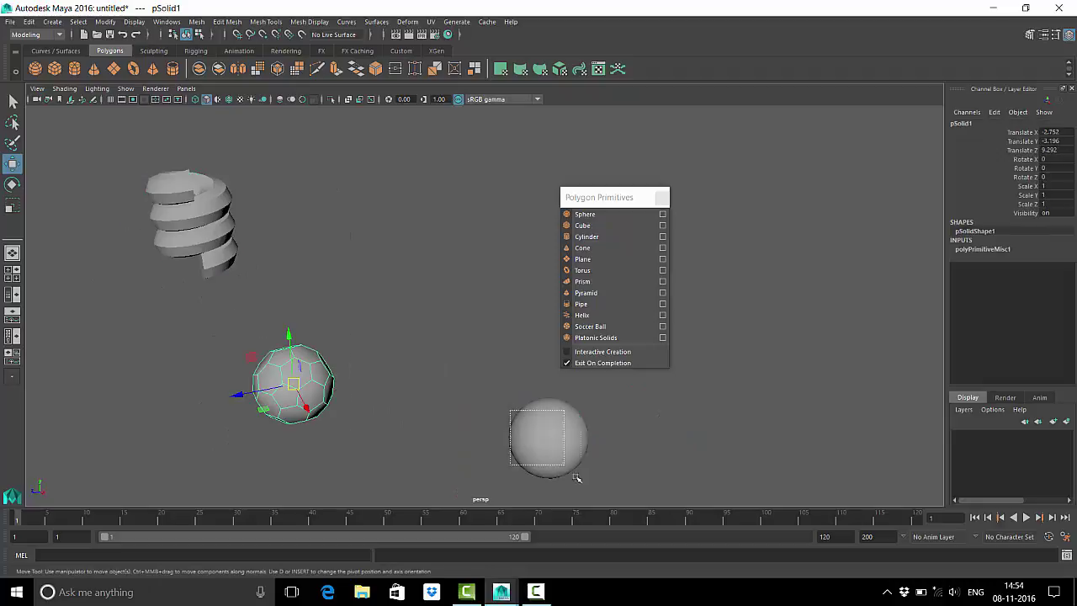
{"action": "left_click", "coordinate": [551, 454]}
{"action": "left_click_drag", "start_coordinate": [457, 453], "coordinate": [128, 344], "text": "shift"}
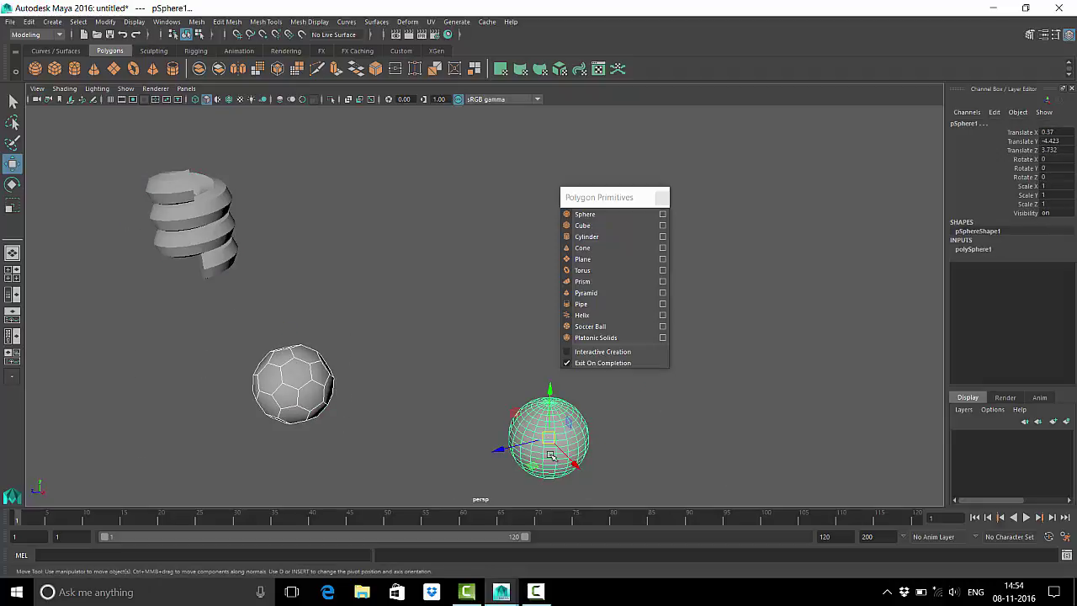
{"action": "left_click", "coordinate": [381, 364]}
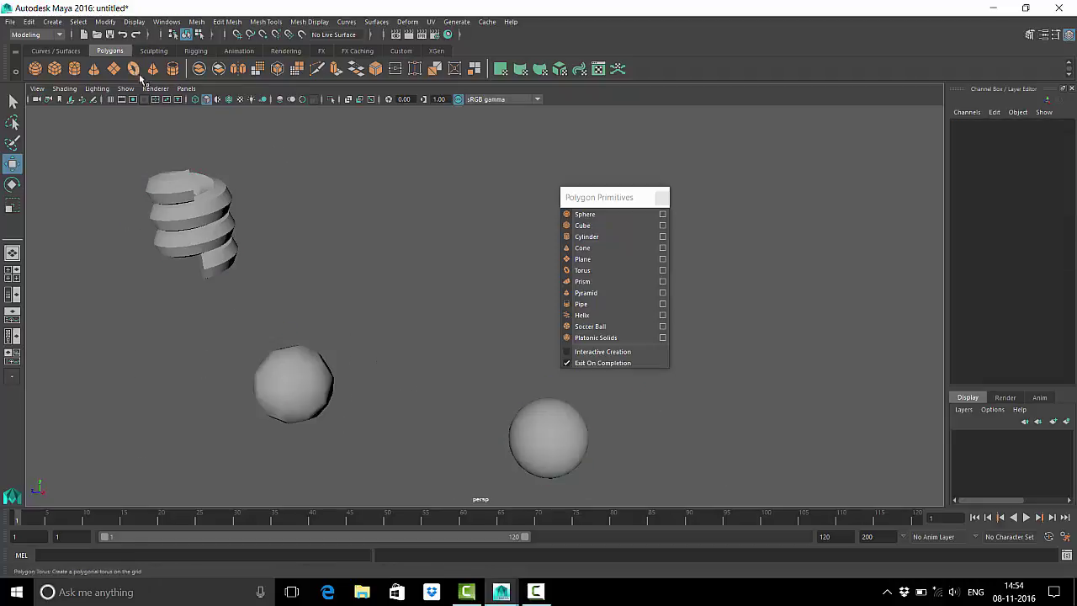
{"action": "left_click", "coordinate": [614, 200]}
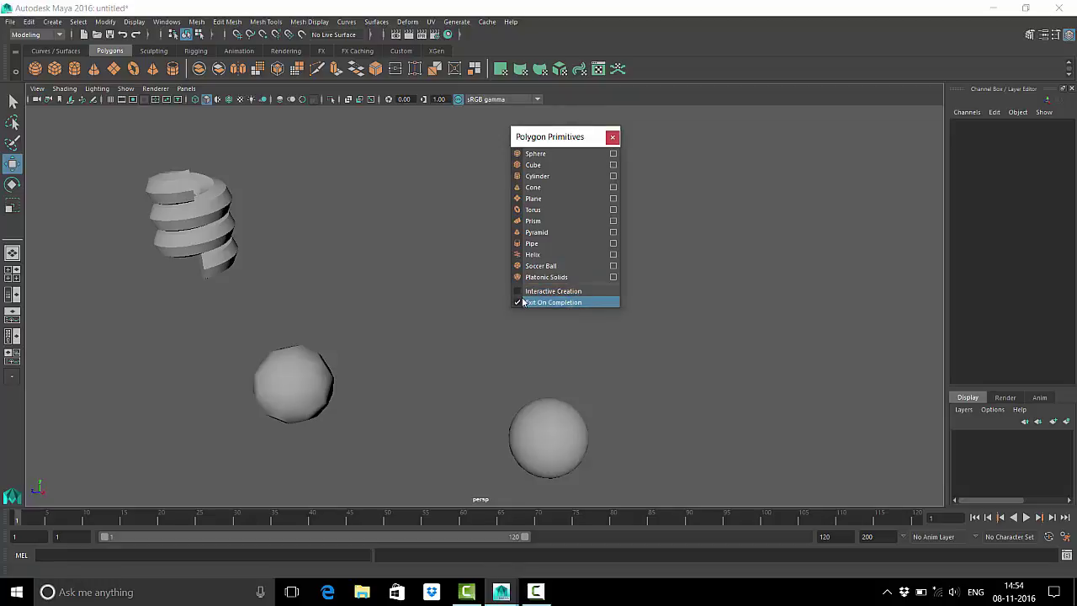
Step: Show the grid again, orbit to a higher angle, and enable Interactive Creation
{"action": "left_click", "coordinate": [110, 99]}
{"action": "left_click_drag", "start_coordinate": [272, 266], "coordinate": [459, 349], "text": "alt"}
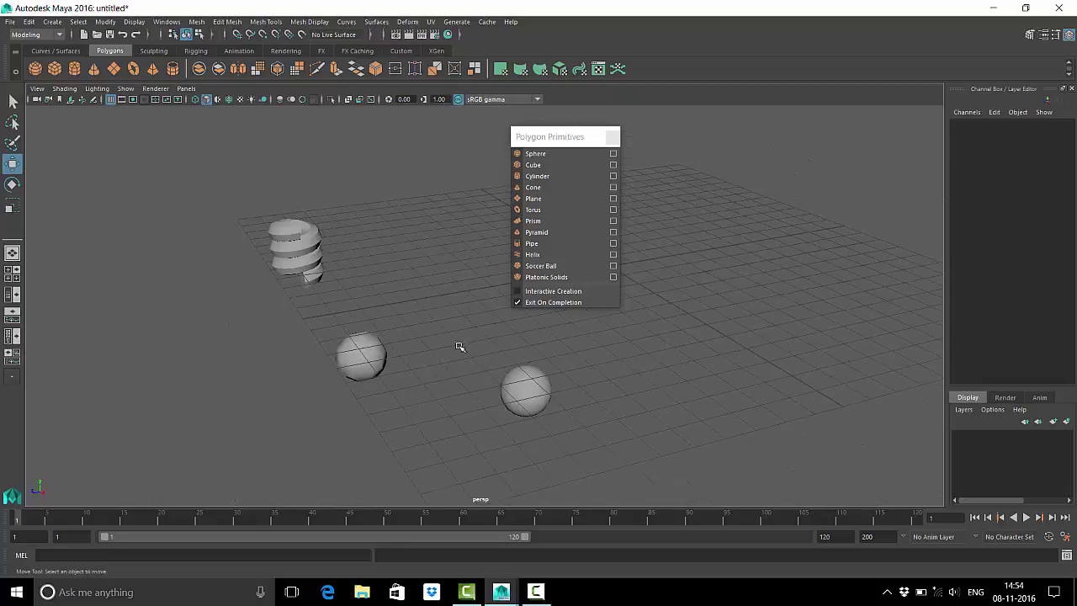
{"action": "left_click", "coordinate": [519, 296]}
{"action": "left_click_drag", "start_coordinate": [579, 138], "coordinate": [890, 151]}
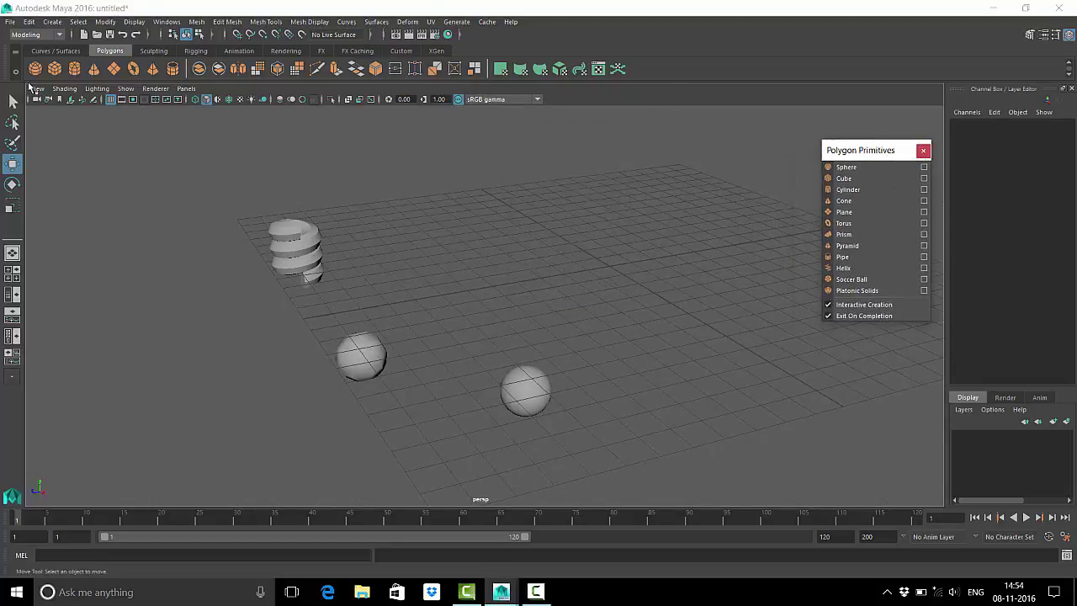
{"action": "left_click", "coordinate": [35, 69]}
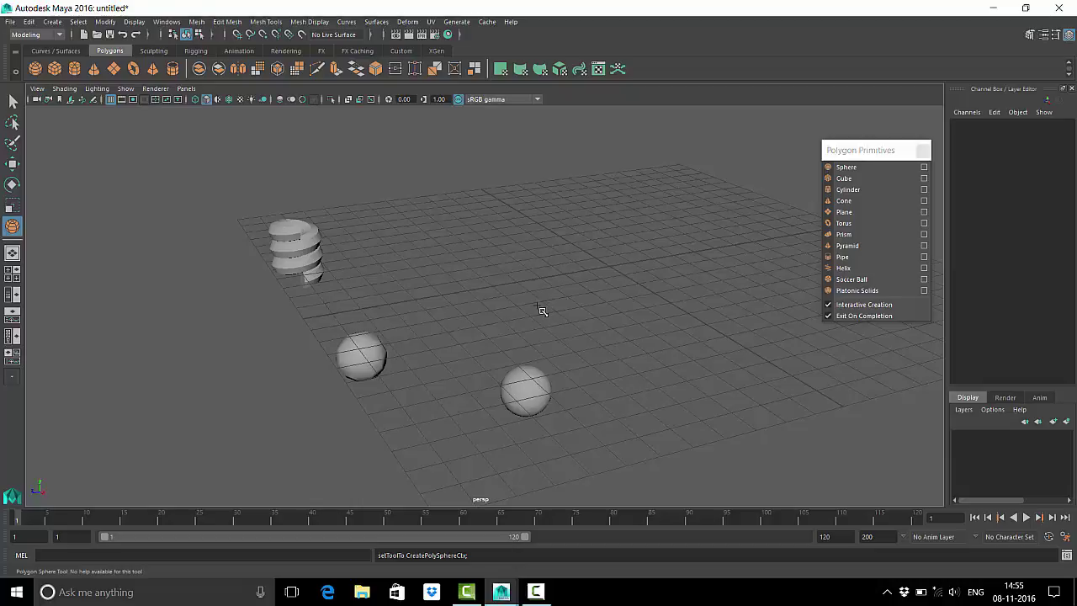
Step: Draw a new sphere on the grid and drag it to a smaller radius
{"action": "mouse_move", "coordinate": [527, 294]}
{"action": "left_mouse_down"}
{"action": "mouse_move", "coordinate": [693, 406]}
{"action": "mouse_move", "coordinate": [450, 269]}
{"action": "left_mouse_up"}
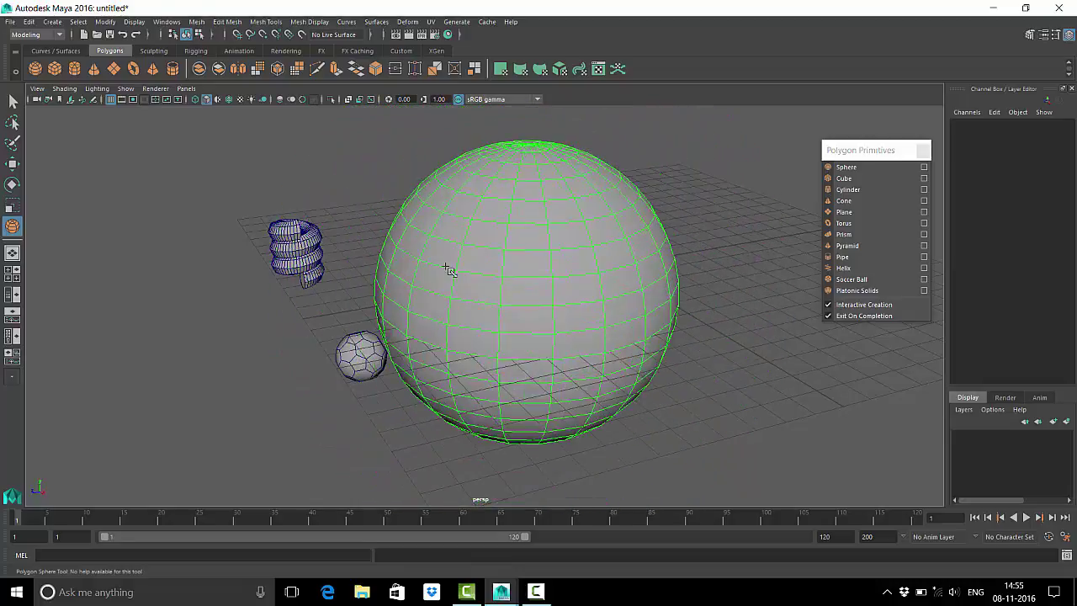
{"action": "left_click_drag", "start_coordinate": [450, 269], "coordinate": [555, 313]}
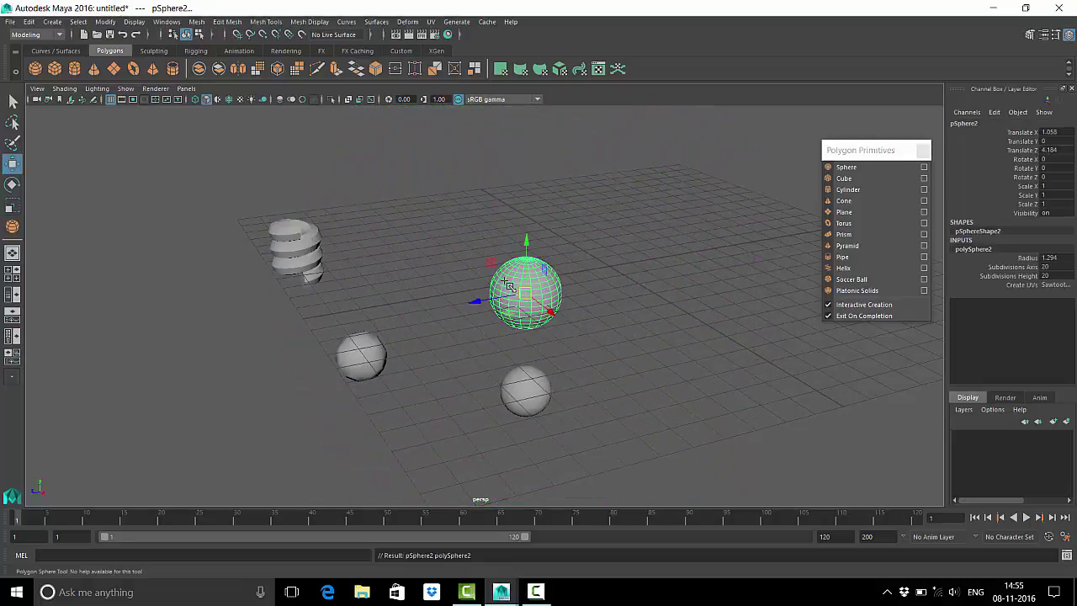
{"action": "left_click", "coordinate": [678, 320]}
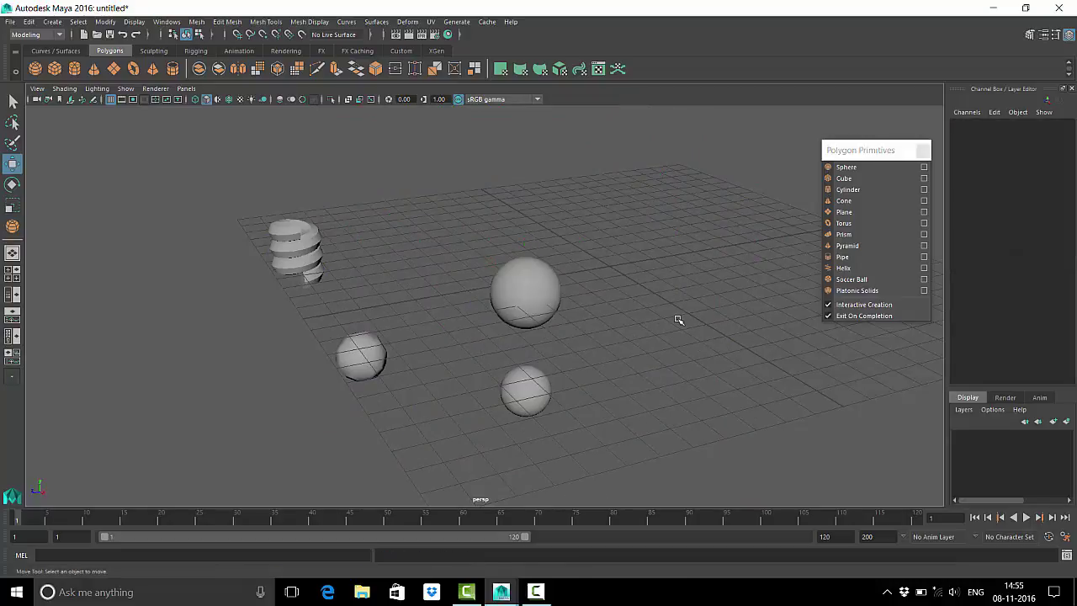
Step: Draw a cube on the grid, setting its base and then its full height
{"action": "left_click", "coordinate": [844, 178]}
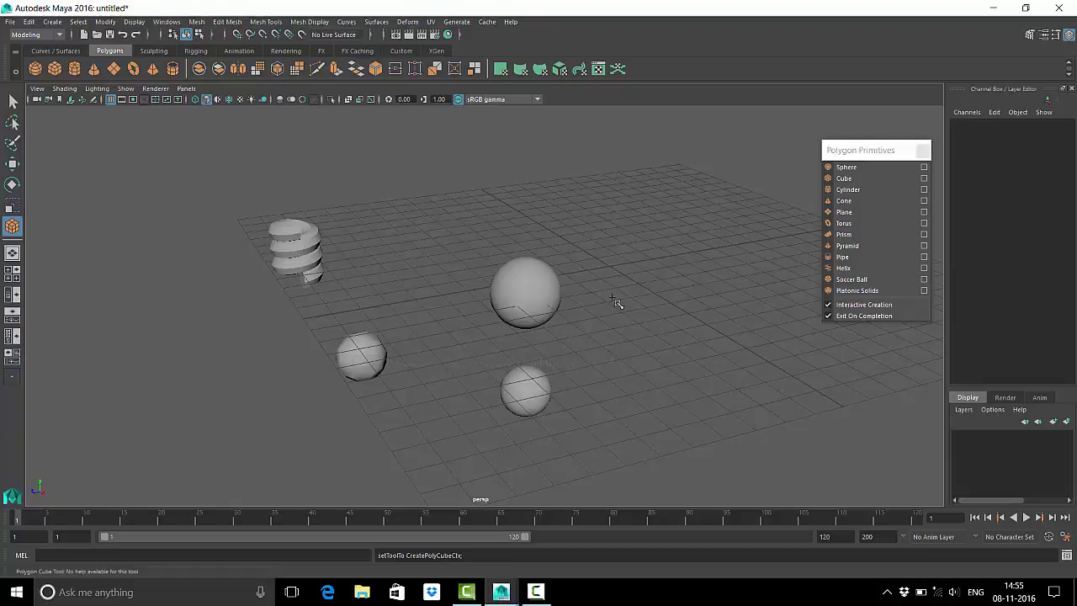
{"action": "left_click_drag", "start_coordinate": [620, 290], "coordinate": [613, 343]}
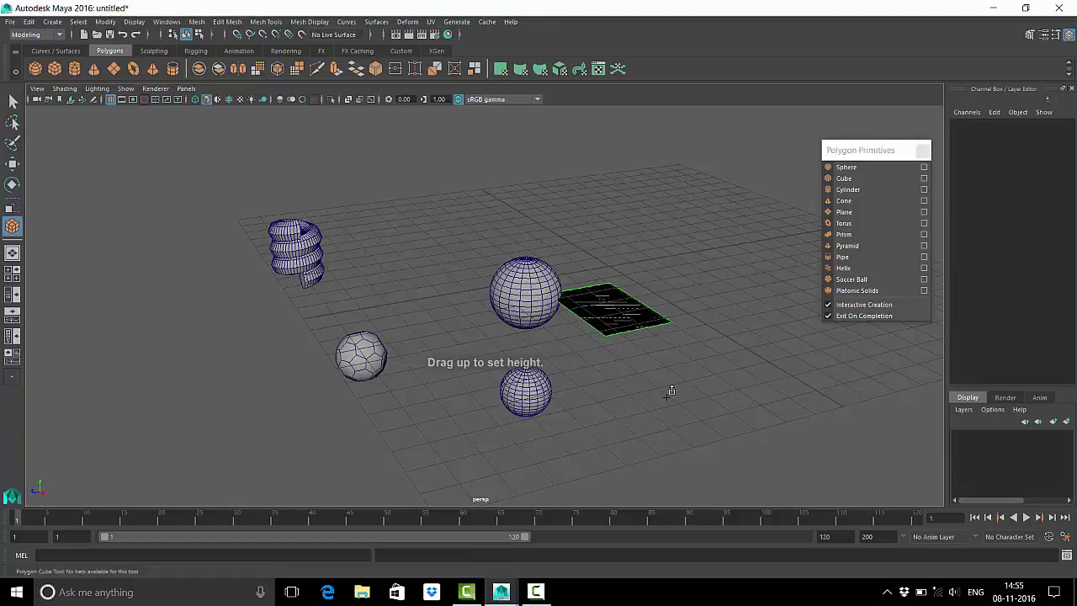
{"action": "left_click_drag", "start_coordinate": [670, 391], "coordinate": [693, 238]}
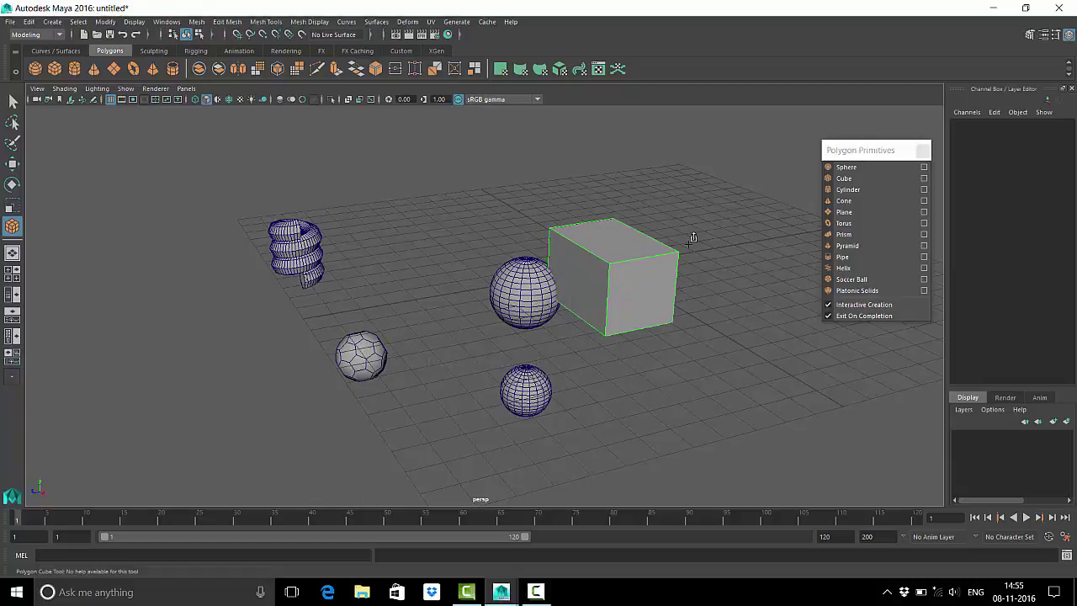
{"action": "left_click", "coordinate": [699, 305]}
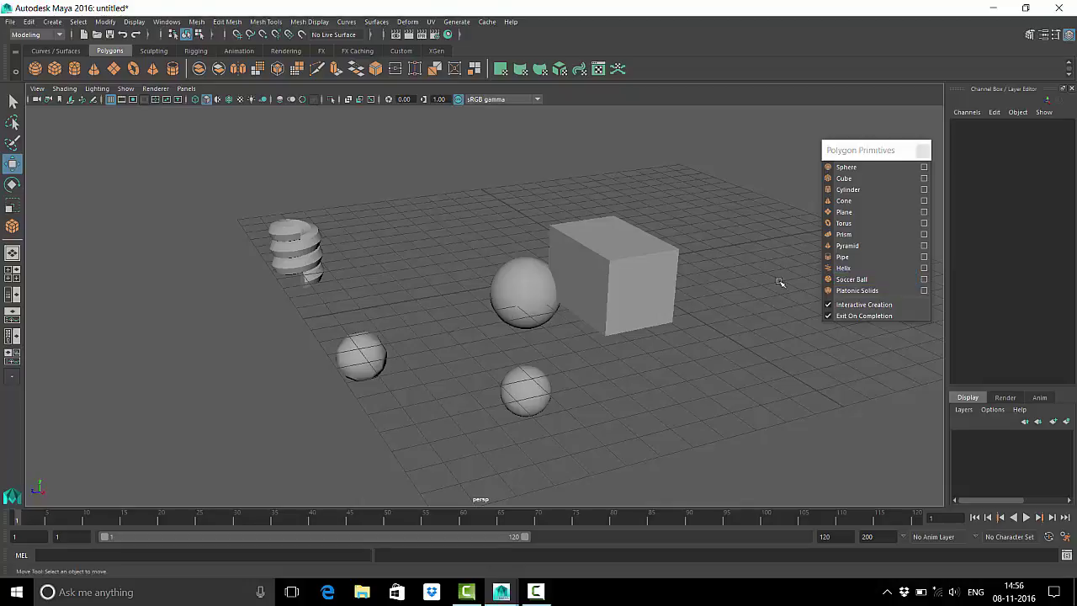
Step: Draw a torus at the front right and set its tube thickness
{"action": "left_click", "coordinate": [844, 222]}
{"action": "mouse_move", "coordinate": [640, 413]}
{"action": "left_mouse_down"}
{"action": "mouse_move", "coordinate": [650, 434]}
{"action": "mouse_move", "coordinate": [715, 402]}
{"action": "left_mouse_up"}
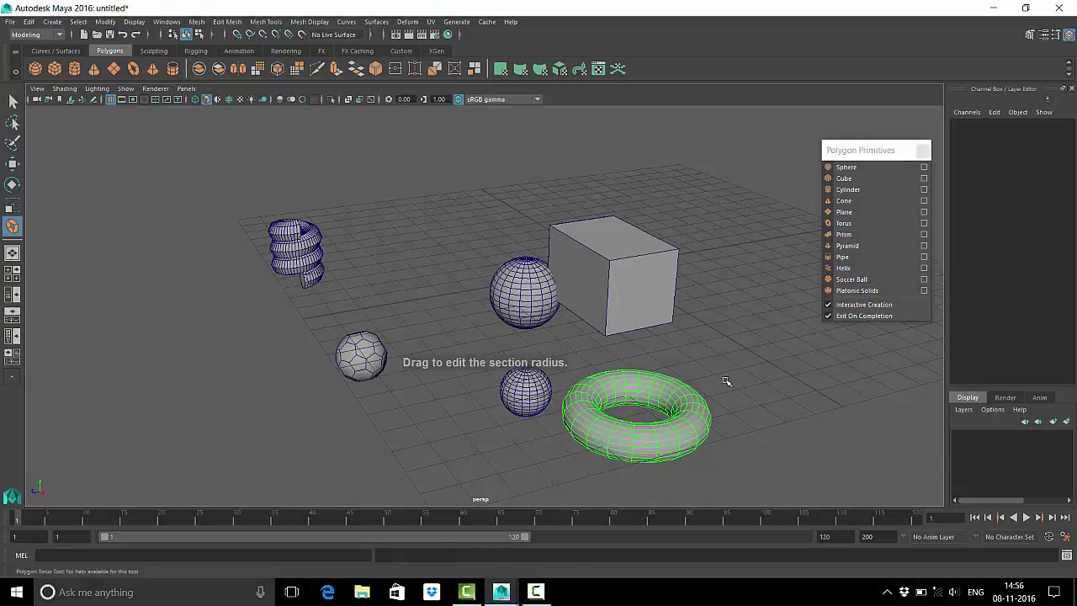
{"action": "left_click_drag", "start_coordinate": [729, 390], "coordinate": [738, 436]}
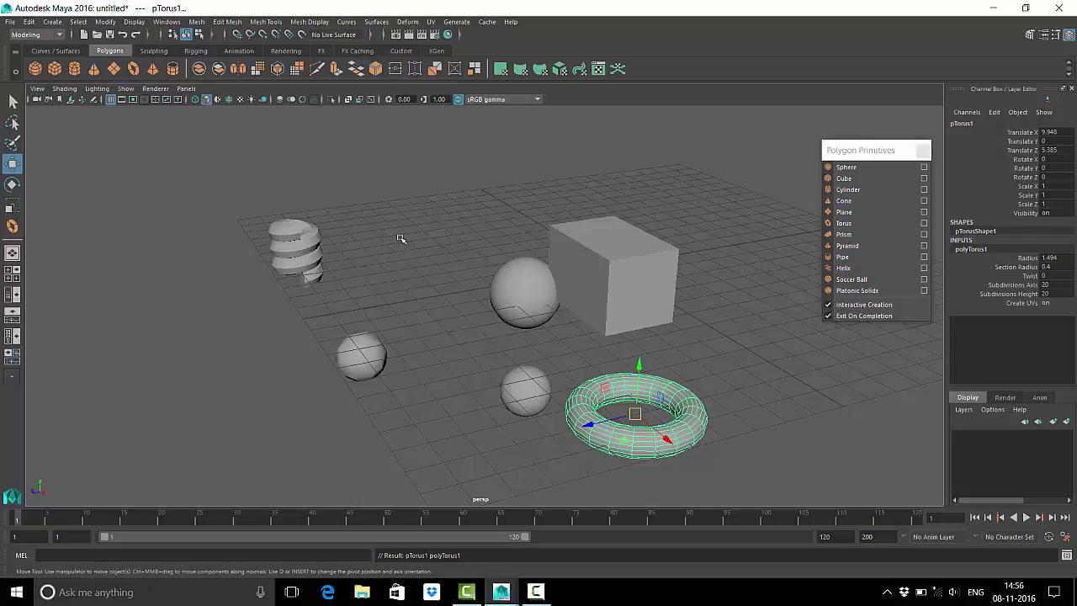
{"action": "left_click", "coordinate": [426, 280]}
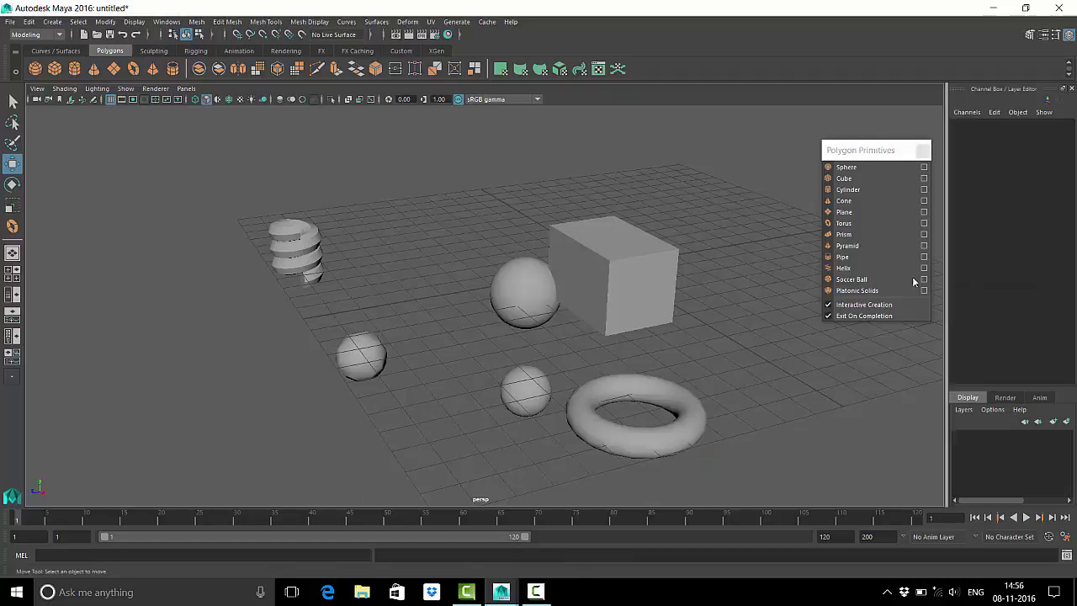
Step: With Interactive Creation off, move the cube up-left and push the soccer ball back
{"action": "left_click", "coordinate": [828, 305]}
{"action": "left_click", "coordinate": [663, 317]}
{"action": "mouse_move", "coordinate": [634, 303]}
{"action": "middle_mouse_down"}
{"action": "mouse_move", "coordinate": [560, 250]}
{"action": "mouse_move", "coordinate": [488, 245]}
{"action": "middle_mouse_up"}
{"action": "left_click", "coordinate": [854, 291]}
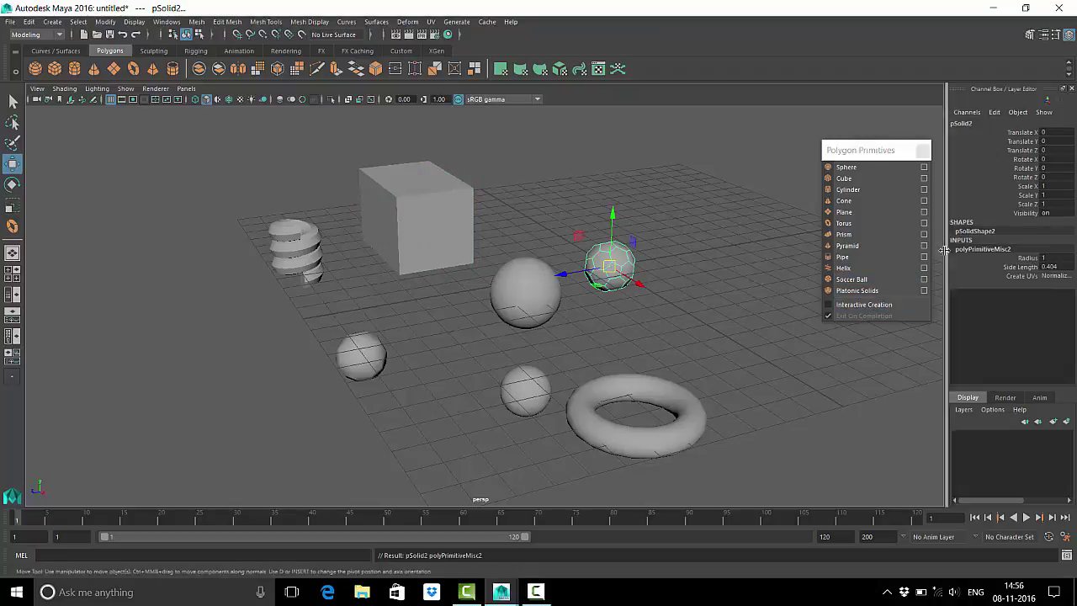
{"action": "left_click", "coordinate": [729, 309]}
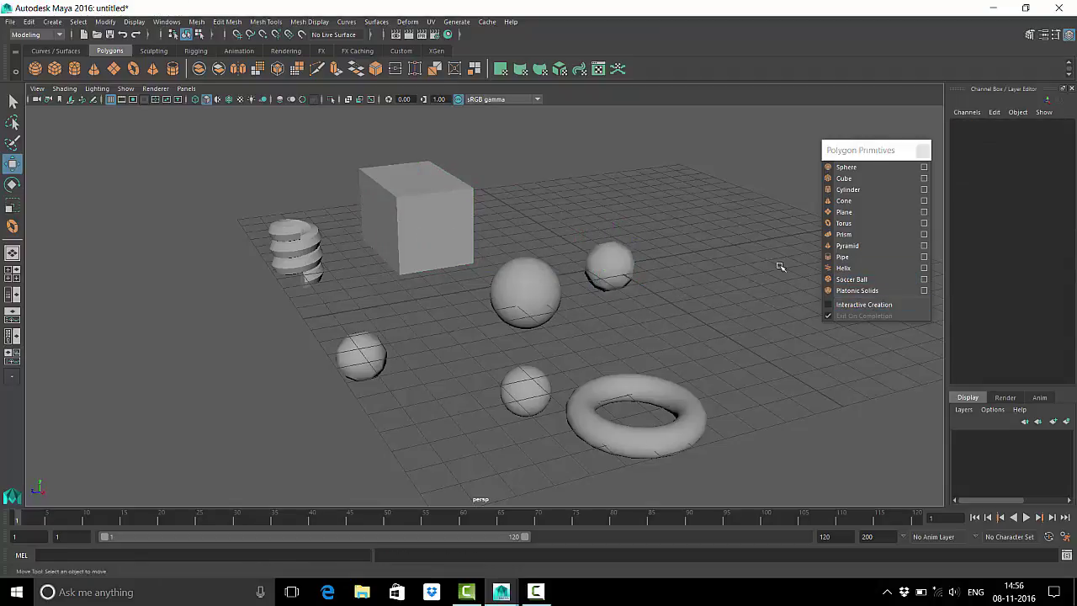
{"action": "left_click", "coordinate": [613, 270]}
{"action": "left_click_drag", "start_coordinate": [614, 270], "coordinate": [642, 174]}
Step: Add a default cube at the origin, then enable Interactive Creation without Exit On Completion
{"action": "left_click", "coordinate": [847, 179]}
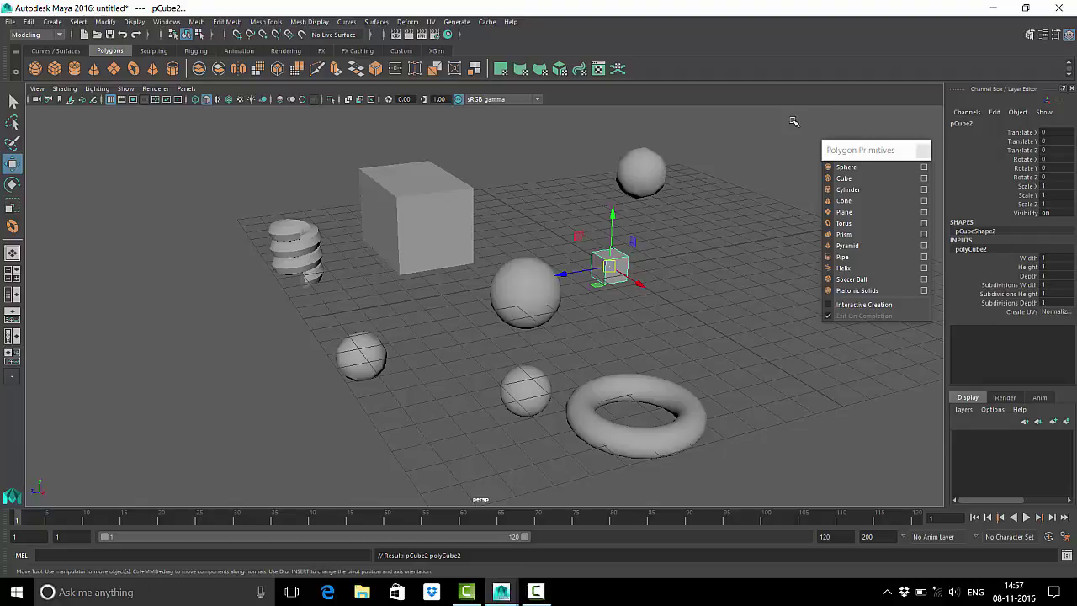
{"action": "left_click", "coordinate": [723, 303]}
{"action": "mouse_move", "coordinate": [662, 294]}
{"action": "left_mouse_down", "text": "alt"}
{"action": "mouse_move", "coordinate": [491, 300]}
{"action": "mouse_move", "coordinate": [408, 273]}
{"action": "mouse_move", "coordinate": [524, 301]}
{"action": "left_mouse_up", "text": "alt"}
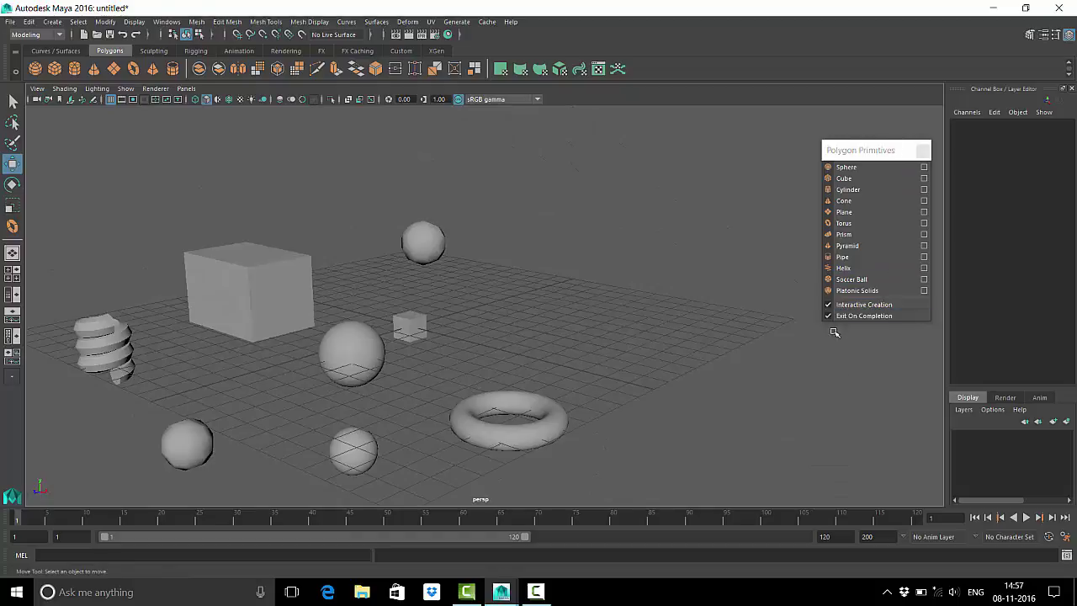
{"action": "left_click", "coordinate": [854, 305]}
{"action": "left_click", "coordinate": [842, 316]}
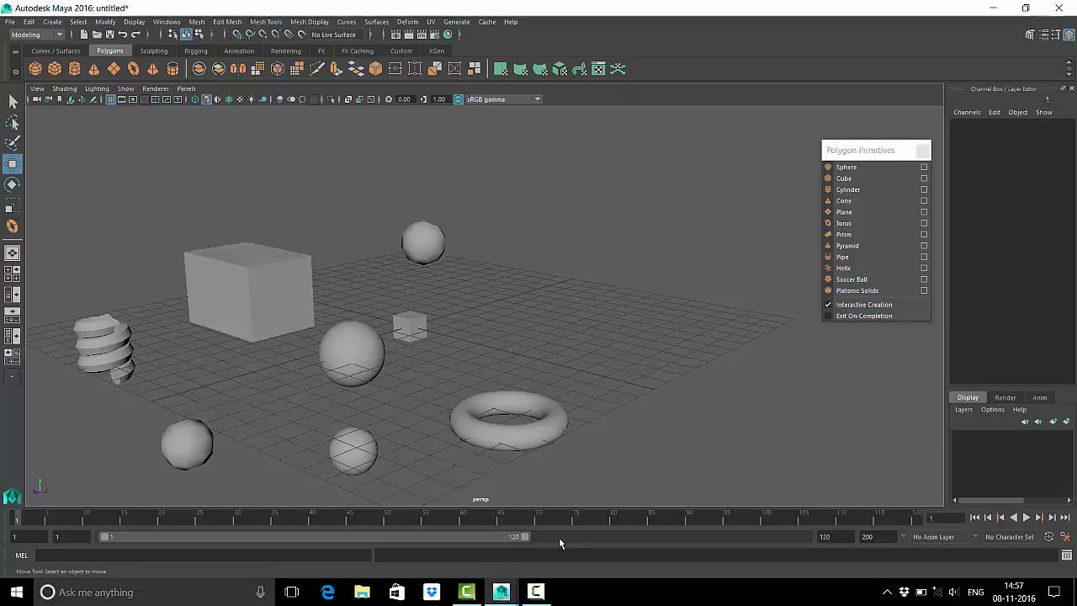
Step: Move the small cube beside the large cube
{"action": "left_click", "coordinate": [864, 183]}
{"action": "left_click", "coordinate": [410, 328]}
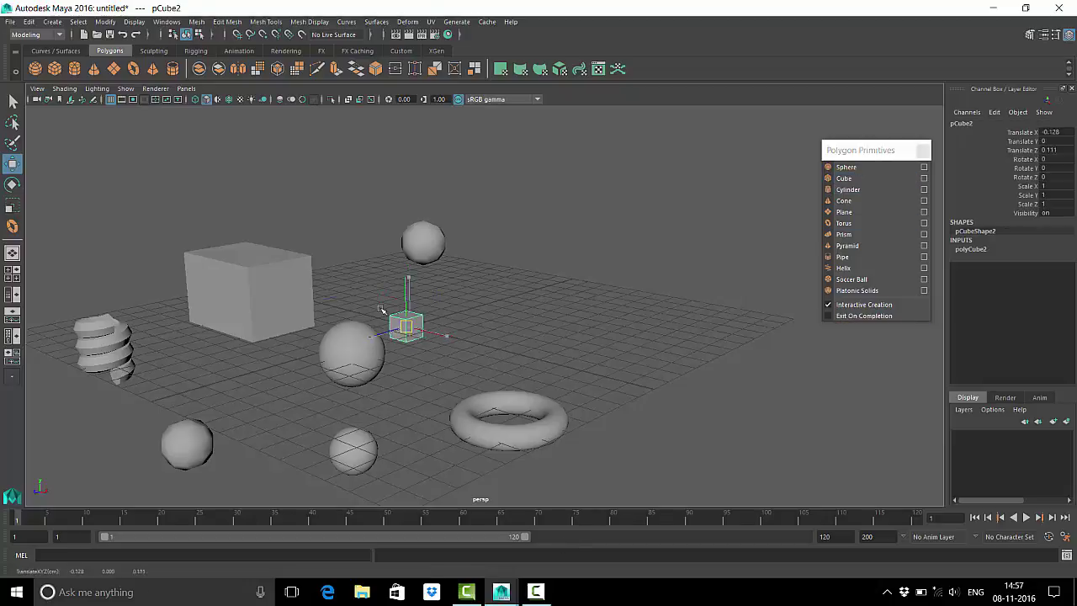
{"action": "left_click_drag", "start_coordinate": [408, 329], "coordinate": [338, 265]}
Step: Drag out six spheres across the grid, including two large ones at the back
{"action": "left_click", "coordinate": [846, 166]}
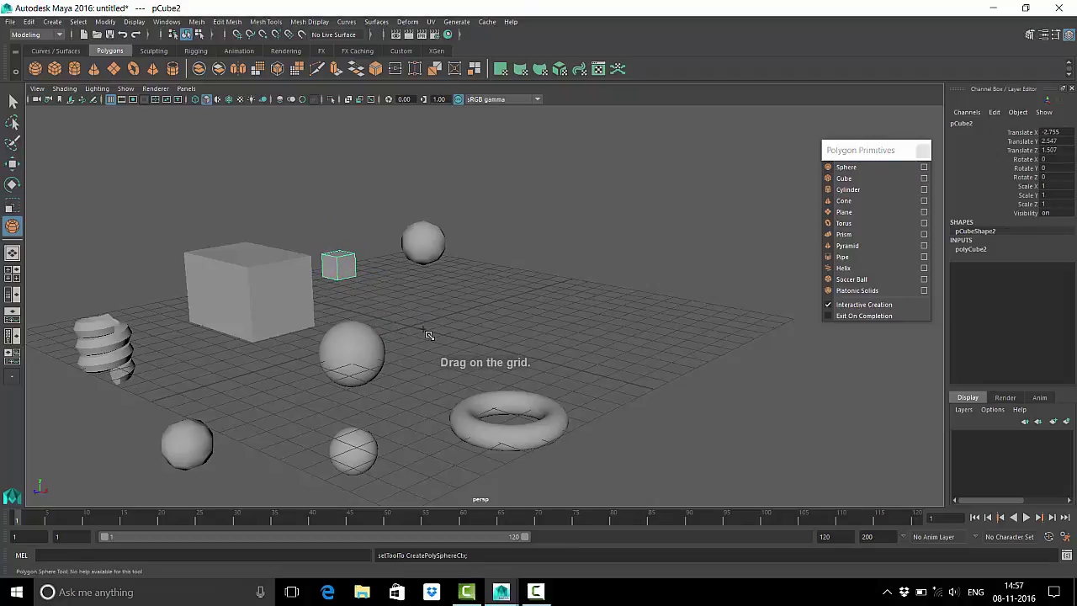
{"action": "left_click_drag", "start_coordinate": [425, 330], "coordinate": [436, 346]}
{"action": "mouse_move", "coordinate": [526, 324]}
{"action": "left_mouse_down"}
{"action": "mouse_move", "coordinate": [540, 341]}
{"action": "mouse_move", "coordinate": [620, 353]}
{"action": "left_mouse_up"}
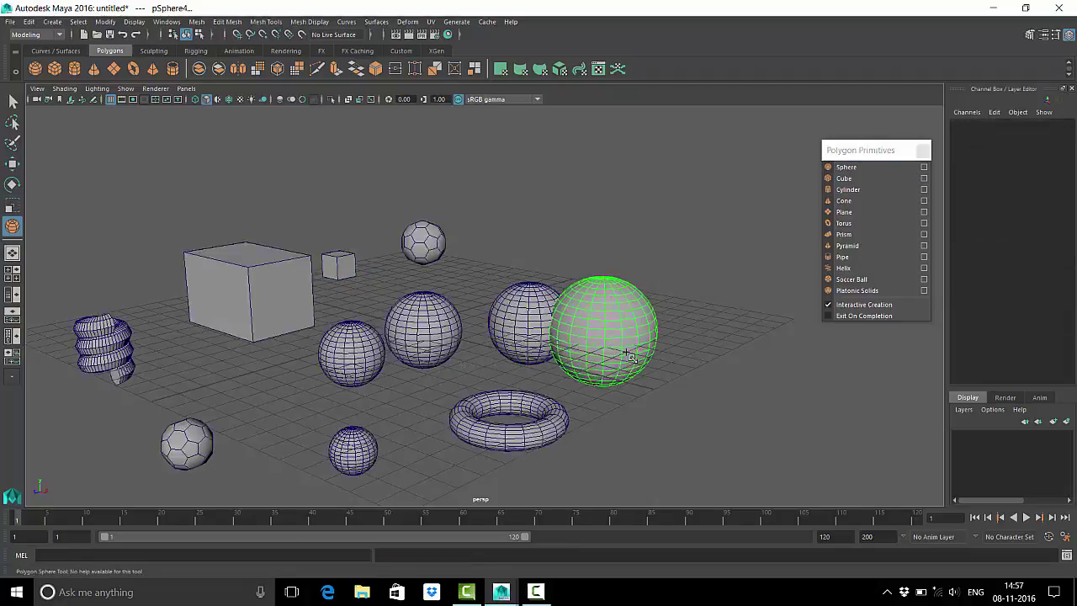
{"action": "left_click_drag", "start_coordinate": [706, 334], "coordinate": [734, 364]}
{"action": "left_click_drag", "start_coordinate": [790, 393], "coordinate": [833, 437]}
{"action": "left_click_drag", "start_coordinate": [569, 225], "coordinate": [622, 278]}
{"action": "left_click_drag", "start_coordinate": [363, 221], "coordinate": [416, 273]}
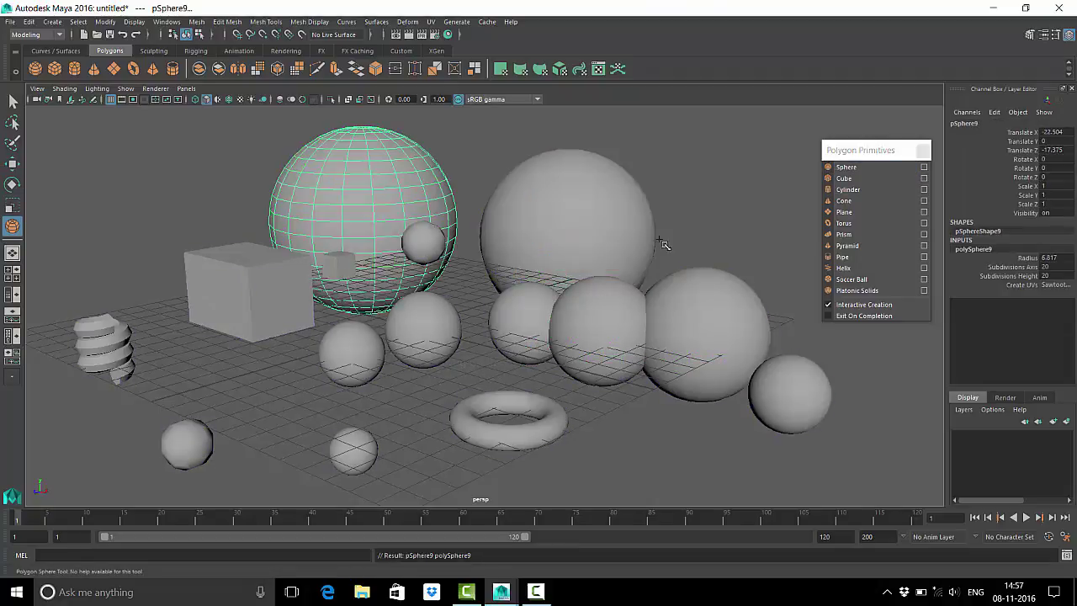
Step: Drag out four pyramids, including a large one at the left
{"action": "left_click", "coordinate": [847, 244]}
{"action": "left_click_drag", "start_coordinate": [439, 394], "coordinate": [458, 402]}
{"action": "left_click_drag", "start_coordinate": [463, 269], "coordinate": [505, 290]}
{"action": "left_click_drag", "start_coordinate": [188, 348], "coordinate": [227, 391]}
{"action": "left_click_drag", "start_coordinate": [126, 278], "coordinate": [232, 396]}
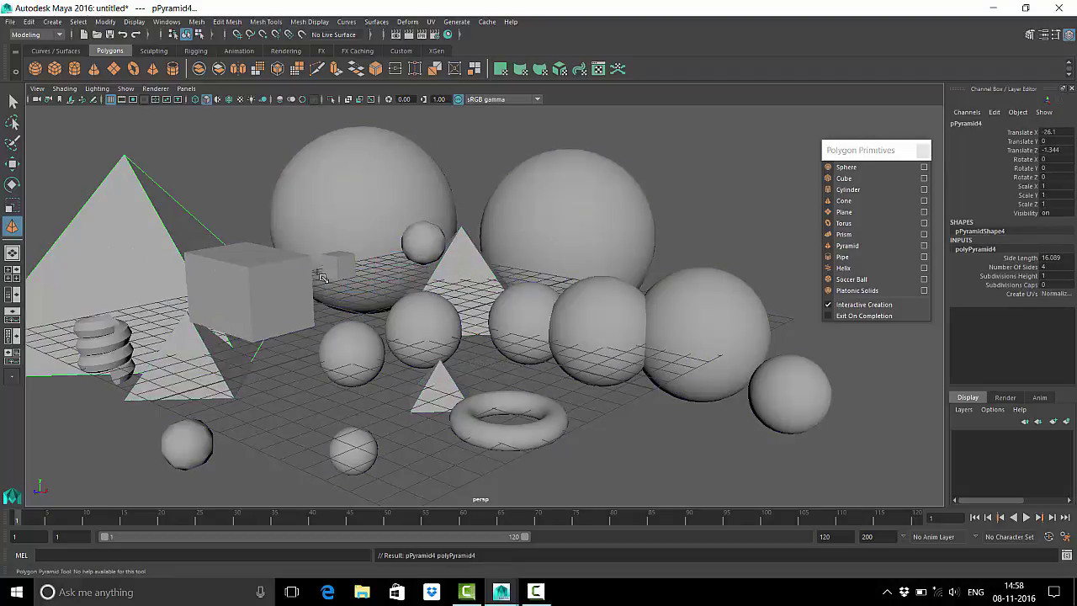
Step: Add six cylinders of various sizes, then turn Exit On Completion back on
{"action": "left_click", "coordinate": [847, 189]}
{"action": "mouse_move", "coordinate": [601, 409]}
{"action": "left_mouse_down"}
{"action": "mouse_move", "coordinate": [665, 424]}
{"action": "mouse_move", "coordinate": [665, 337]}
{"action": "left_mouse_up"}
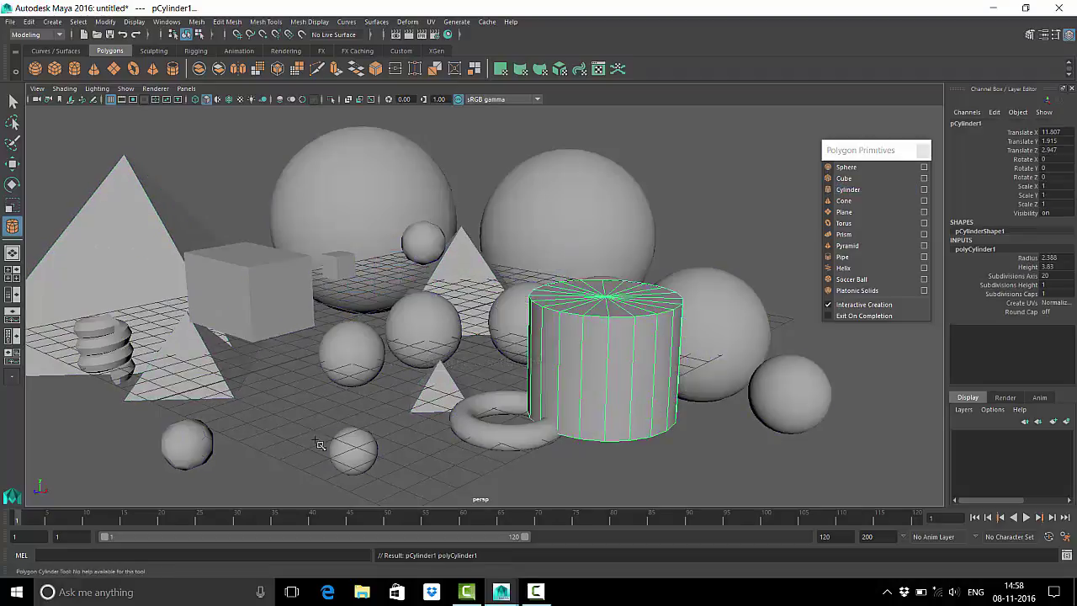
{"action": "left_click_drag", "start_coordinate": [312, 442], "coordinate": [347, 446]}
{"action": "left_click_drag", "start_coordinate": [347, 446], "coordinate": [394, 393]}
{"action": "left_click_drag", "start_coordinate": [420, 433], "coordinate": [497, 438]}
{"action": "left_click_drag", "start_coordinate": [496, 438], "coordinate": [505, 370]}
{"action": "left_click", "coordinate": [705, 471]}
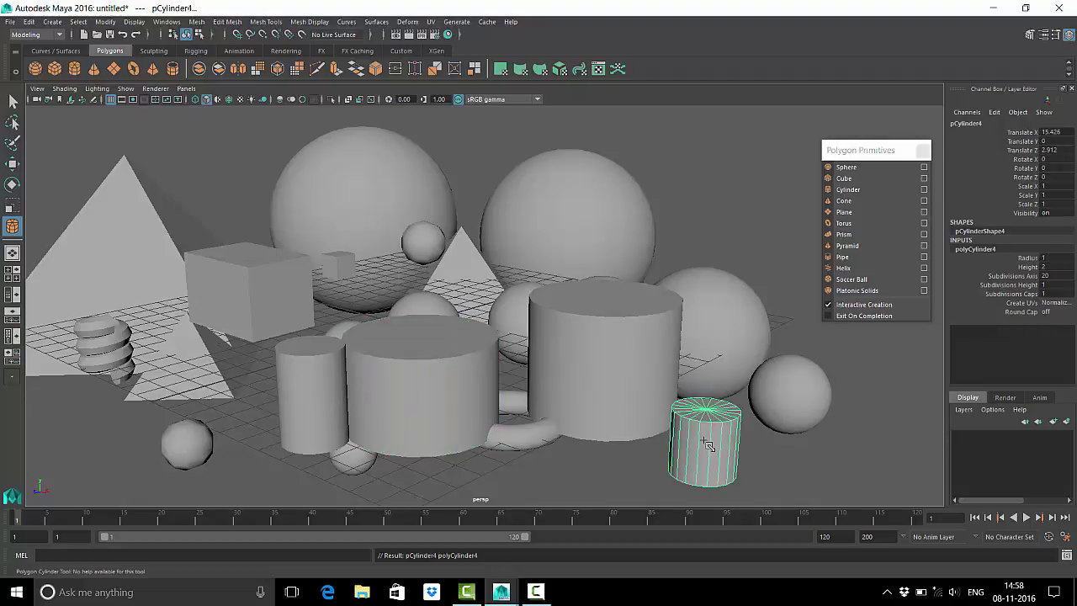
{"action": "left_click", "coordinate": [863, 316]}
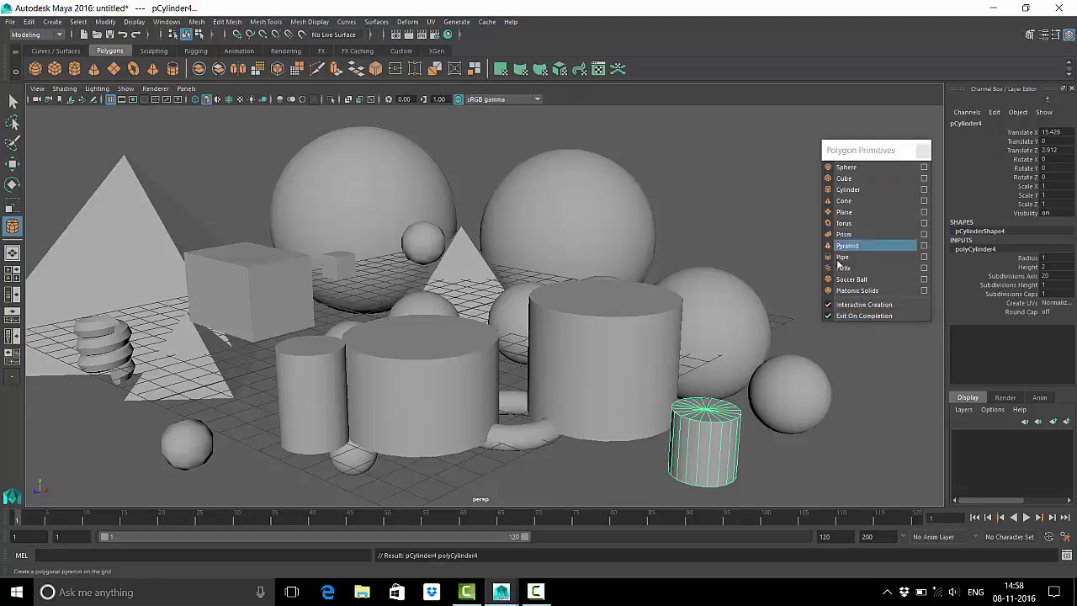
{"action": "left_click", "coordinate": [924, 168]}
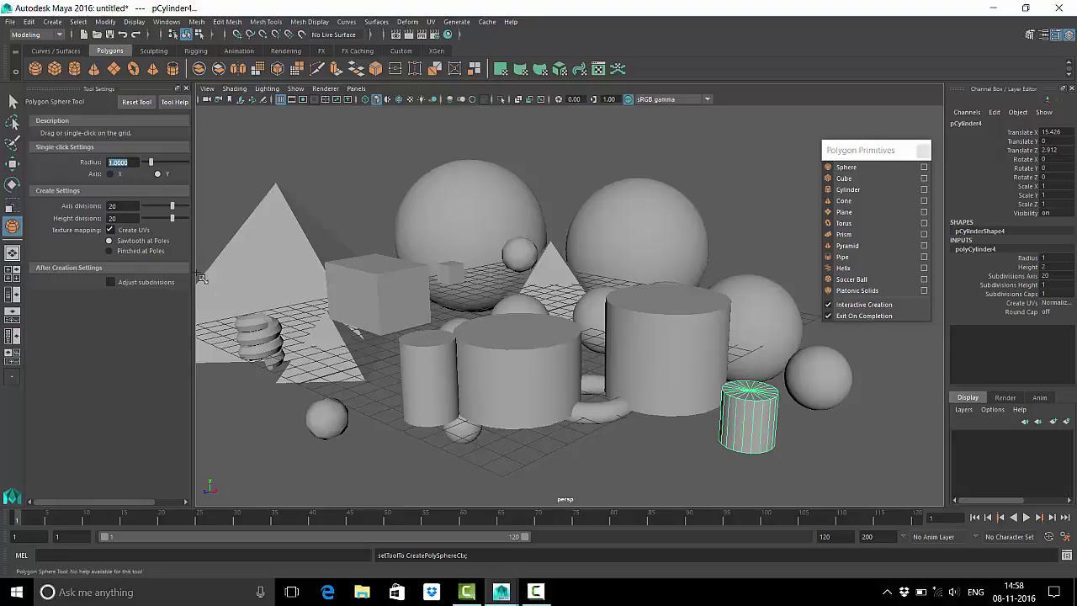
Step: Close the sphere Tool Settings, switch to the Select Tool with Q, and clear the selection
{"action": "left_click", "coordinate": [187, 88]}
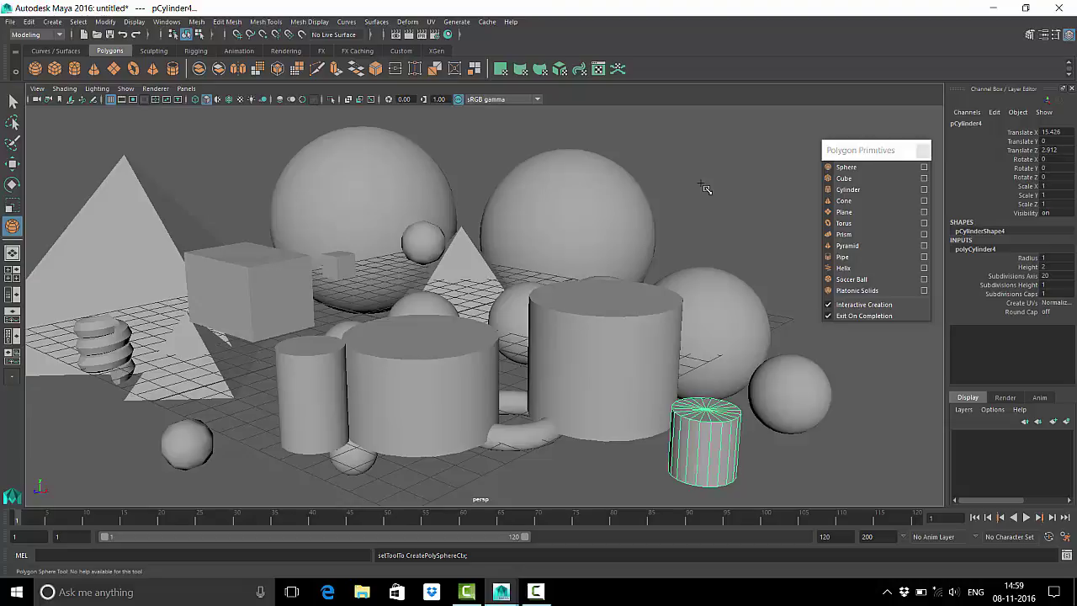
{"action": "key", "text": "q"}
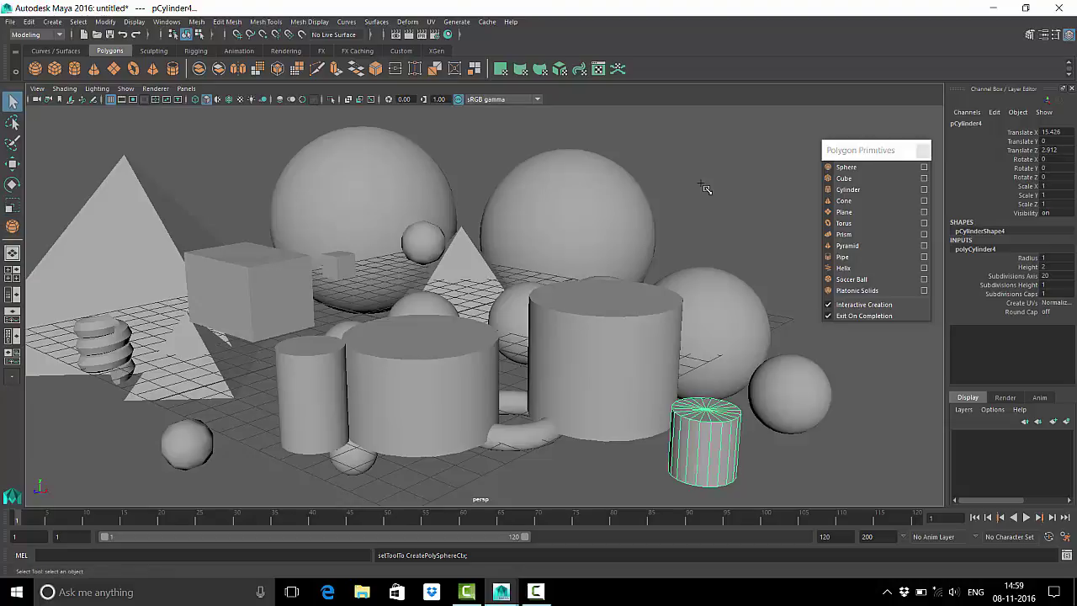
{"action": "left_click", "coordinate": [741, 147]}
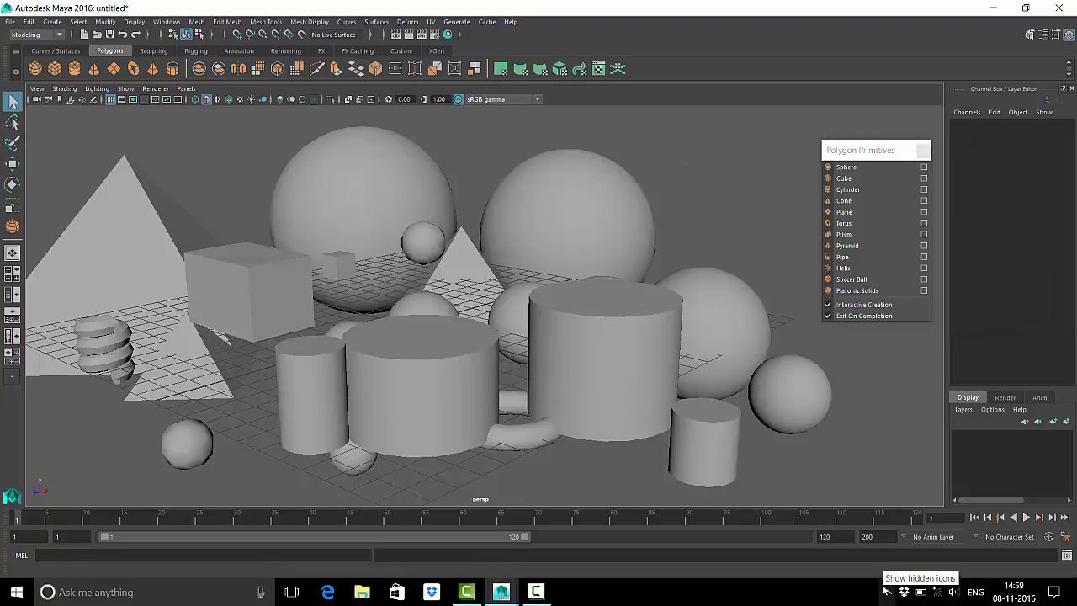
Step: Marquee-select and delete every primitive, then close the floating Polygon Primitives window
{"action": "scroll", "coordinate": [631, 273], "scroll_direction": "down", "scroll_amount": 5}
{"action": "left_click_drag", "start_coordinate": [202, 197], "coordinate": [637, 387]}
{"action": "key", "text": "Delete"}
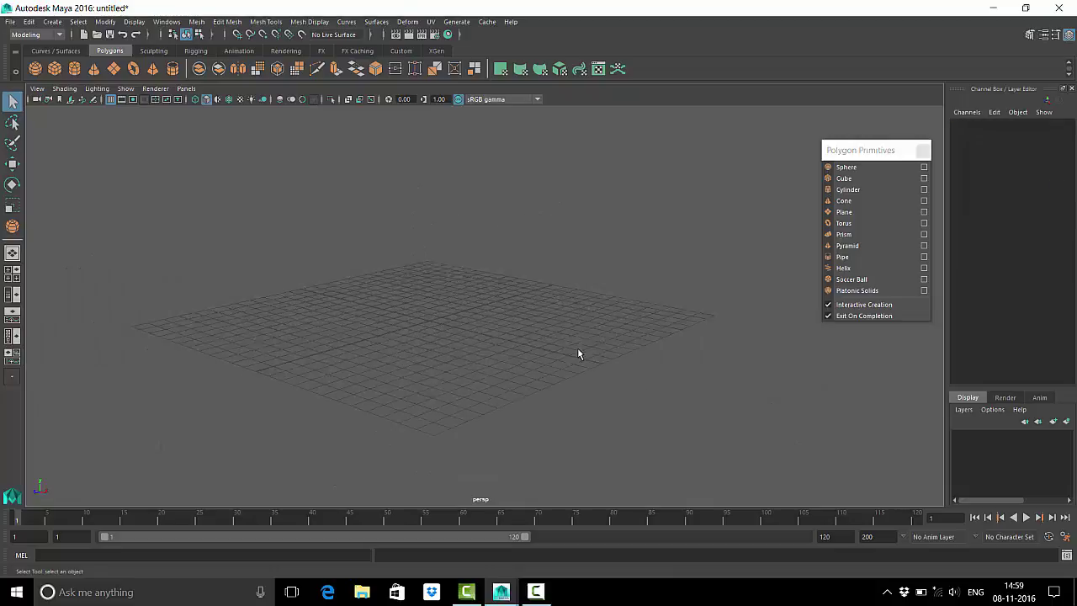
{"action": "scroll", "coordinate": [578, 348], "scroll_direction": "up", "scroll_amount": 2}
{"action": "scroll", "coordinate": [522, 422], "scroll_direction": "up", "scroll_amount": 2}
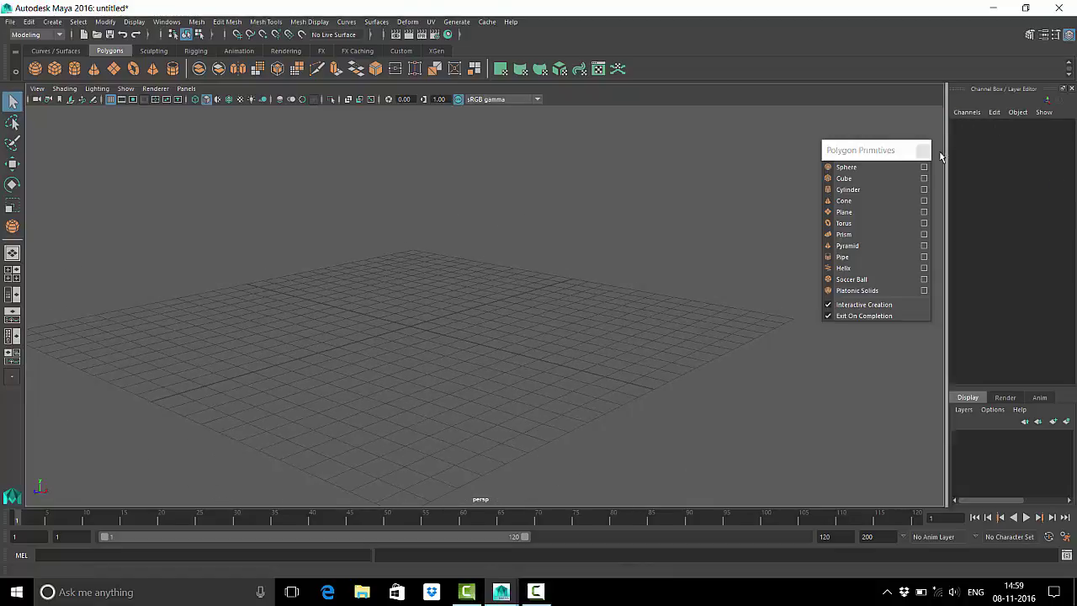
{"action": "left_click", "coordinate": [923, 150]}
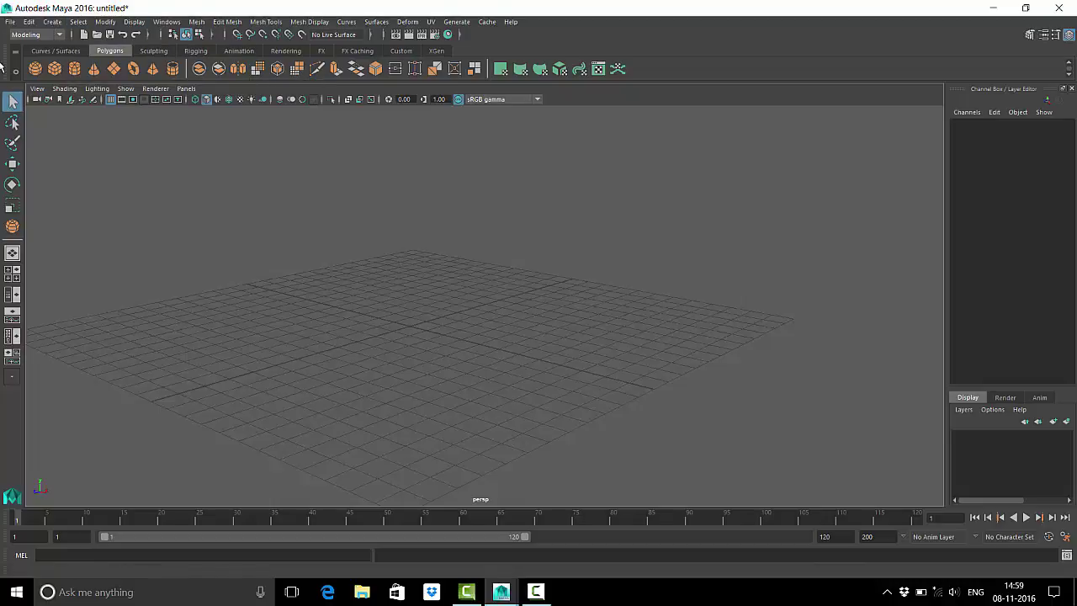
Step: Browse the primitives and menu-set lists, keeping Modeling, then use the hotbox for the side view
{"action": "left_click", "coordinate": [52, 21]}
{"action": "mouse_move", "coordinate": [86, 61]}
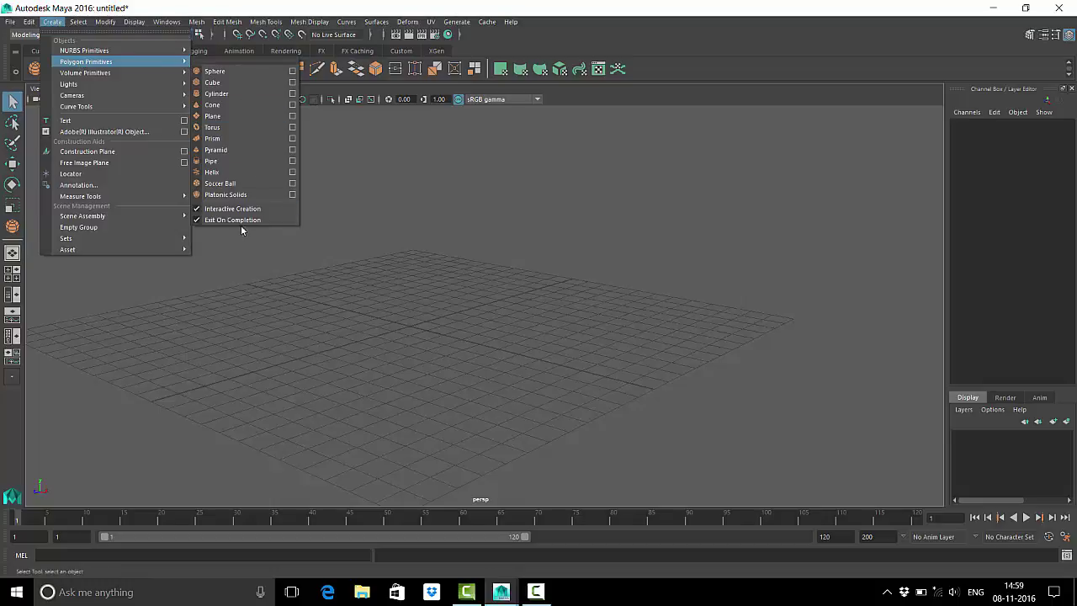
{"action": "left_click", "coordinate": [658, 200]}
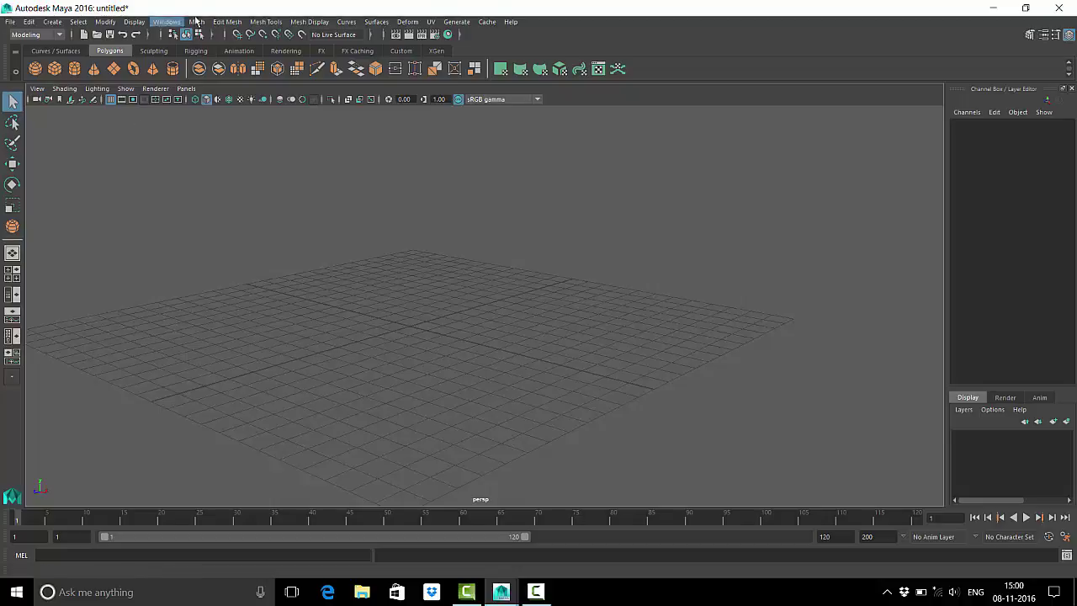
{"action": "left_click", "coordinate": [61, 35]}
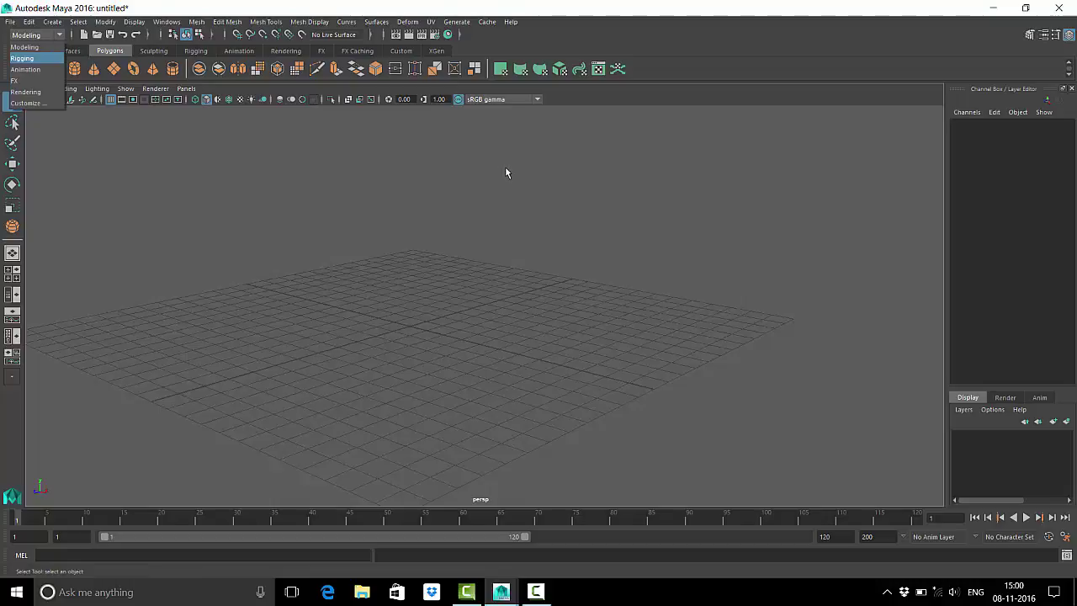
{"action": "left_click", "coordinate": [534, 282]}
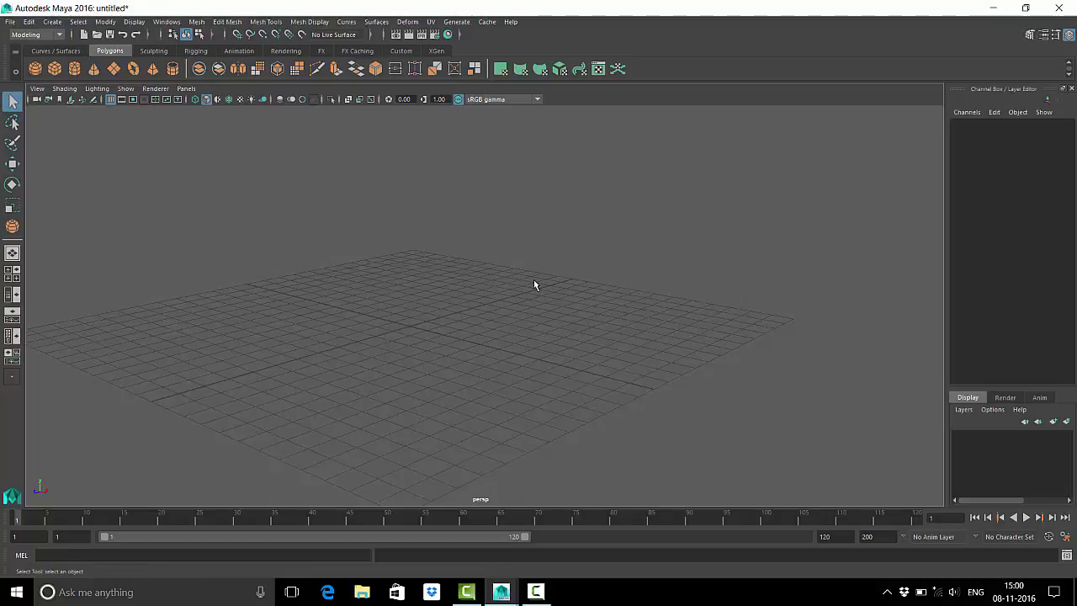
{"action": "key", "text": "space"}
{"action": "key", "text": "space"}
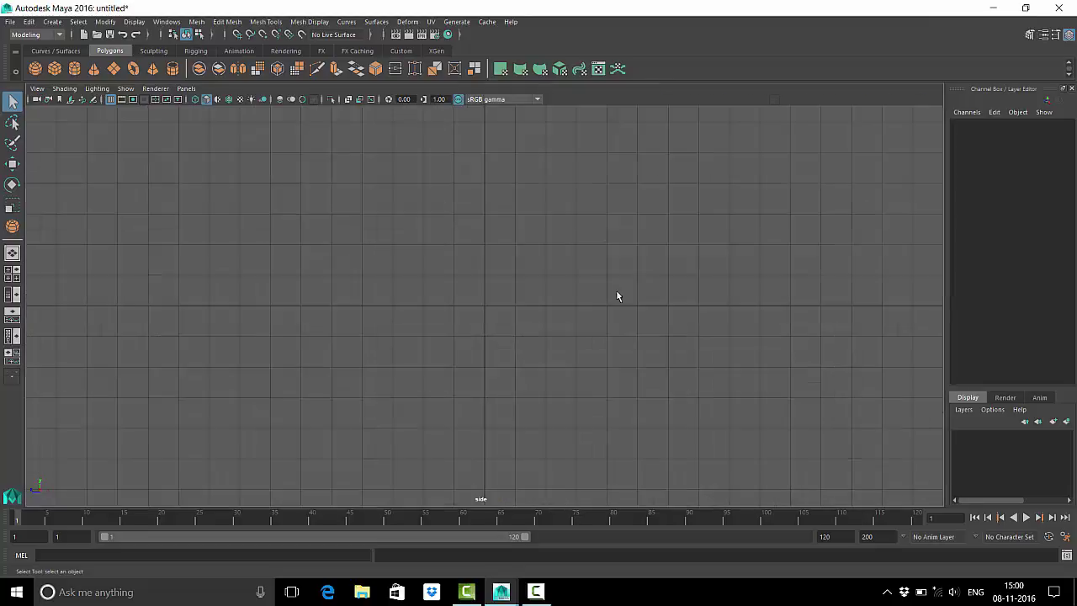
{"action": "key", "text": "space"}
{"action": "key", "text": "space"}
{"action": "key", "text": "space"}
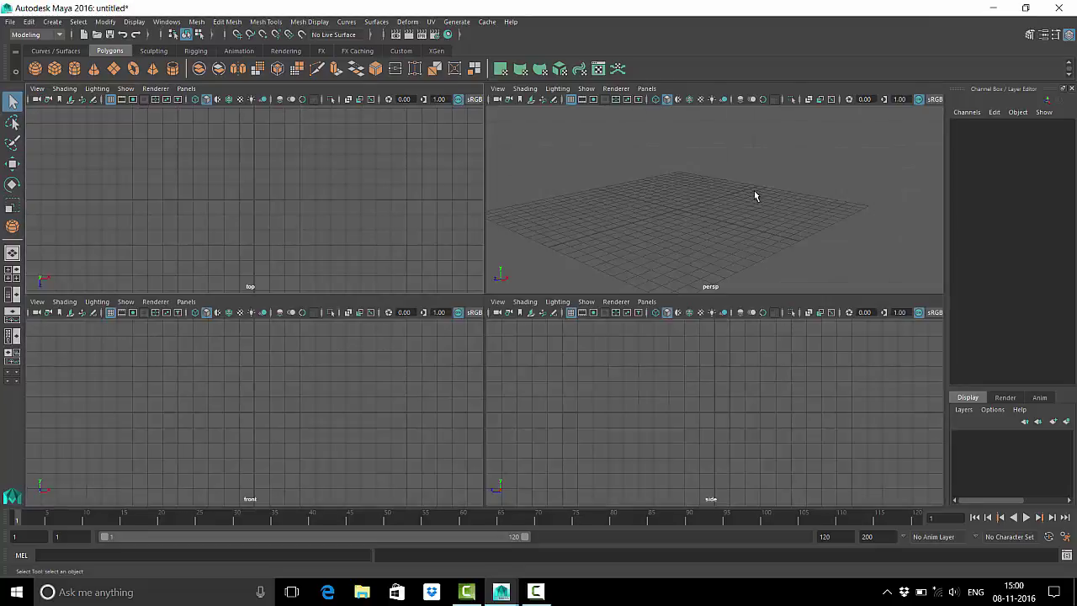
Step: Use the hotbox view marking menu to switch to the four-pane top, front and side layout
{"action": "key", "text": "space"}
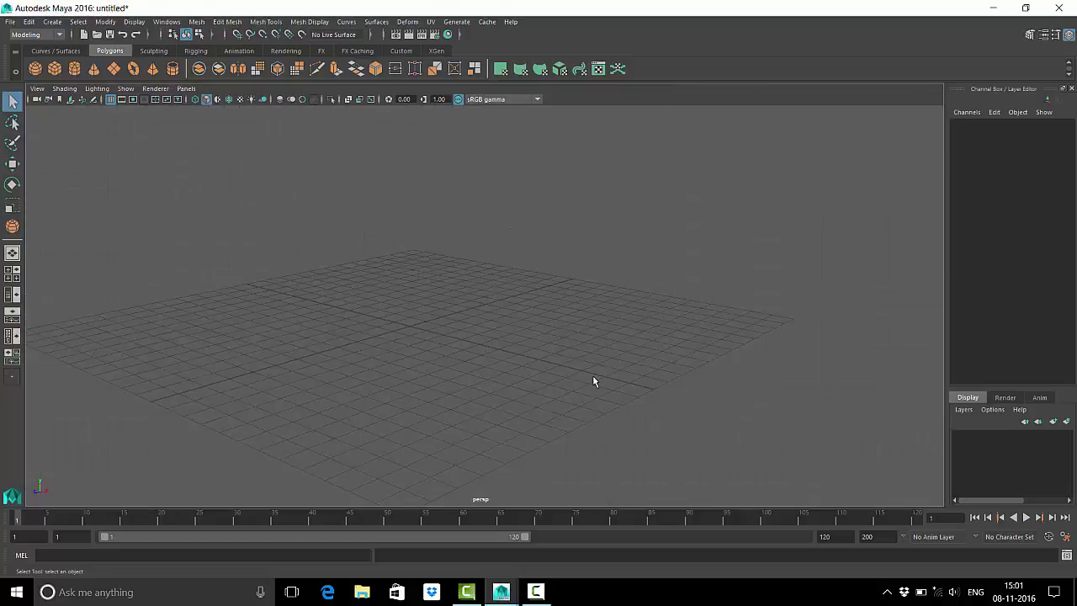
{"action": "key", "text": "space"}
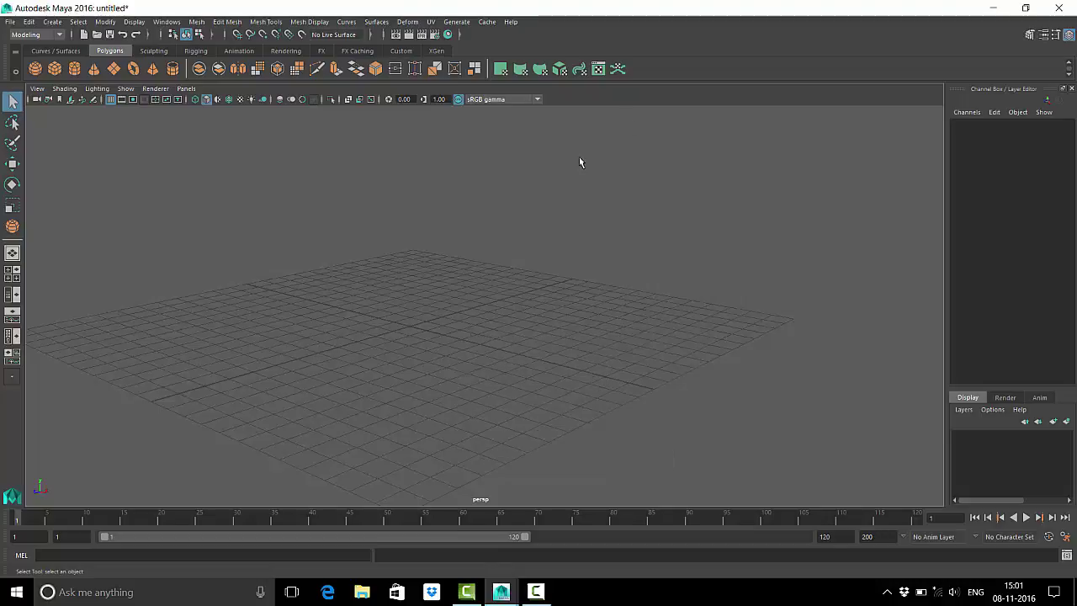
{"action": "key", "text": "space"}
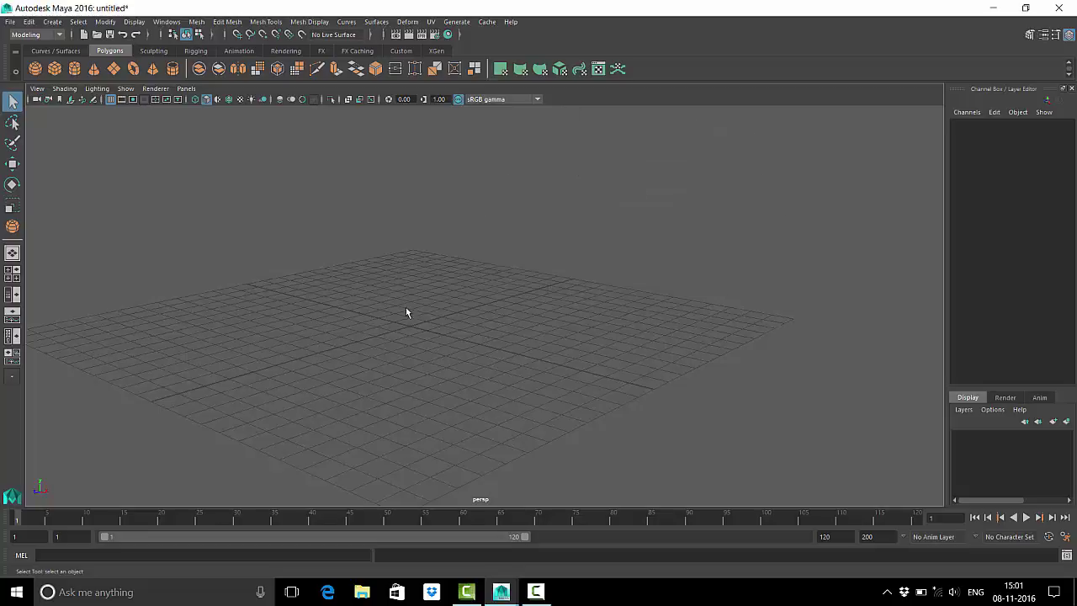
{"action": "key", "text": "space"}
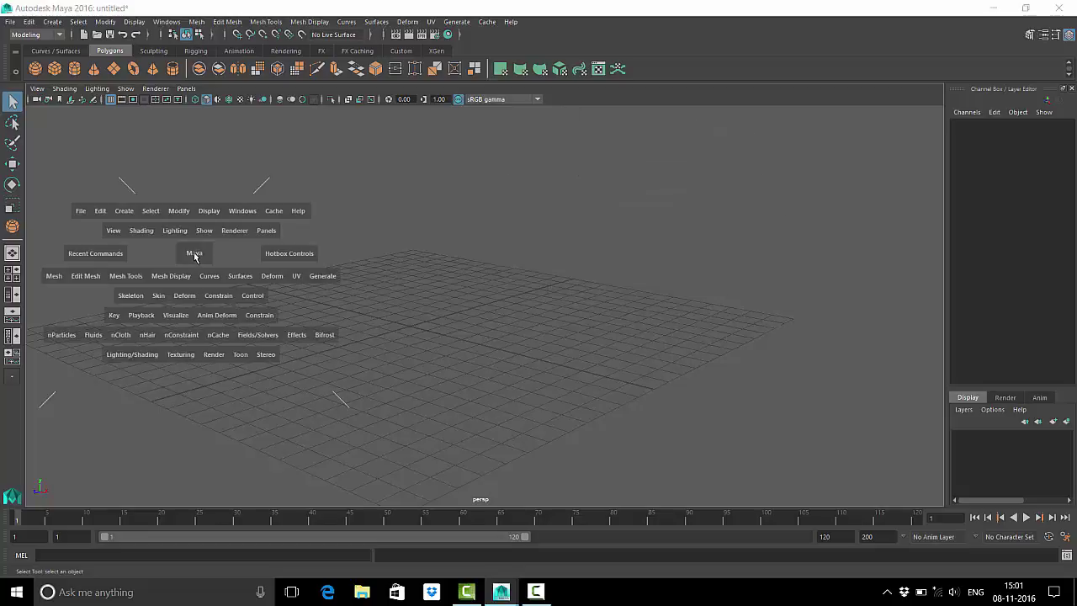
{"action": "left_click", "coordinate": [194, 256]}
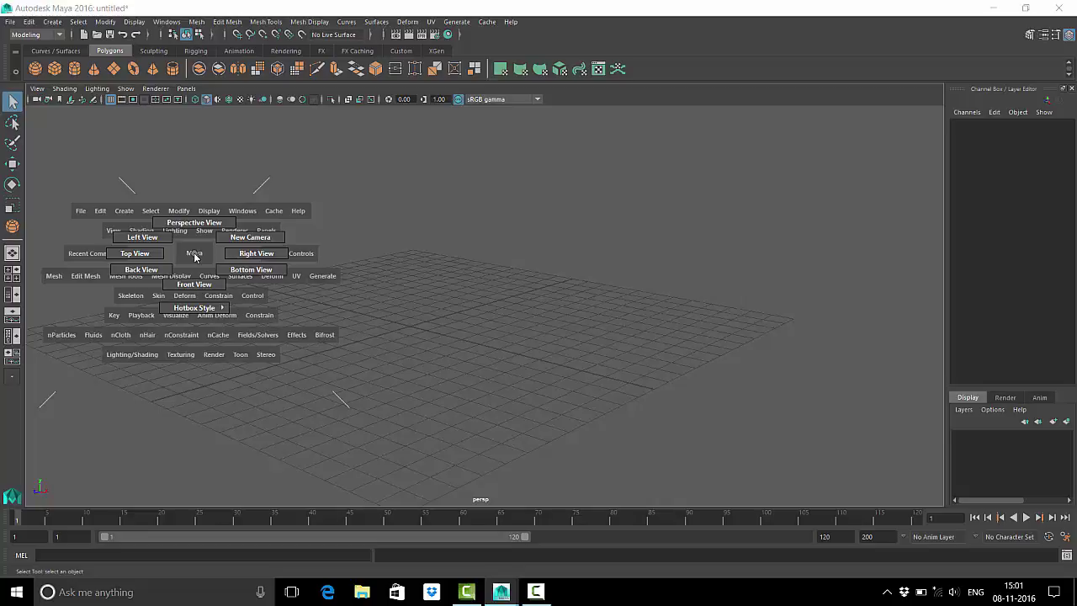
{"action": "mouse_move", "coordinate": [194, 256]}
{"action": "left_mouse_down"}
{"action": "mouse_move", "coordinate": [243, 241]}
{"action": "mouse_move", "coordinate": [147, 257]}
{"action": "left_mouse_up"}
{"action": "key", "text": "space"}
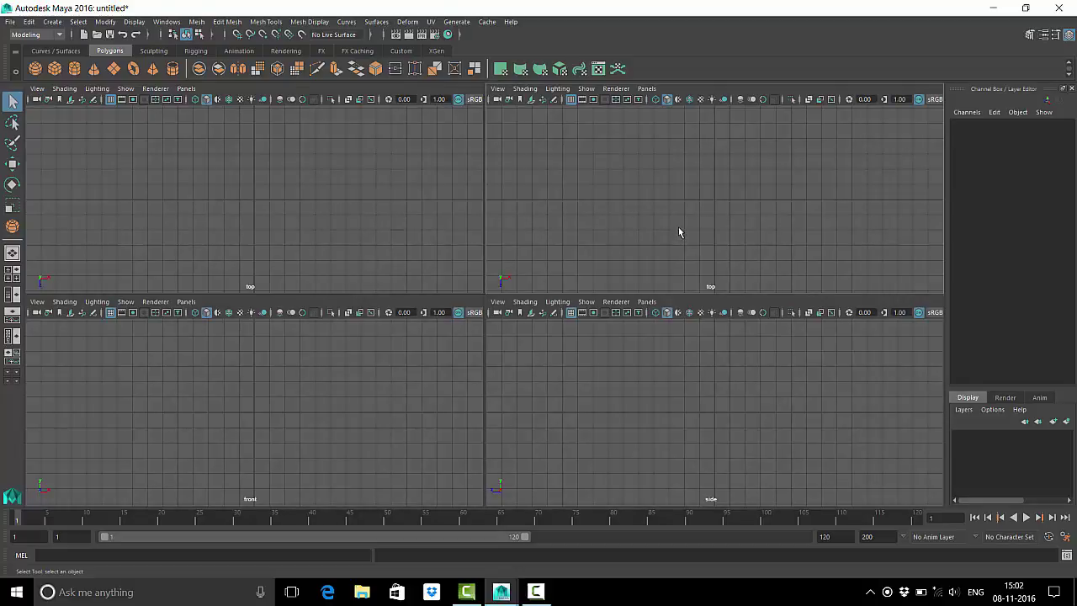
Step: Draw a polygon sphere on the top view grid, then delete it
{"action": "left_click", "coordinate": [35, 69]}
{"action": "mouse_move", "coordinate": [673, 187]}
{"action": "left_mouse_down"}
{"action": "mouse_move", "coordinate": [698, 219]}
{"action": "mouse_move", "coordinate": [753, 233]}
{"action": "left_mouse_up"}
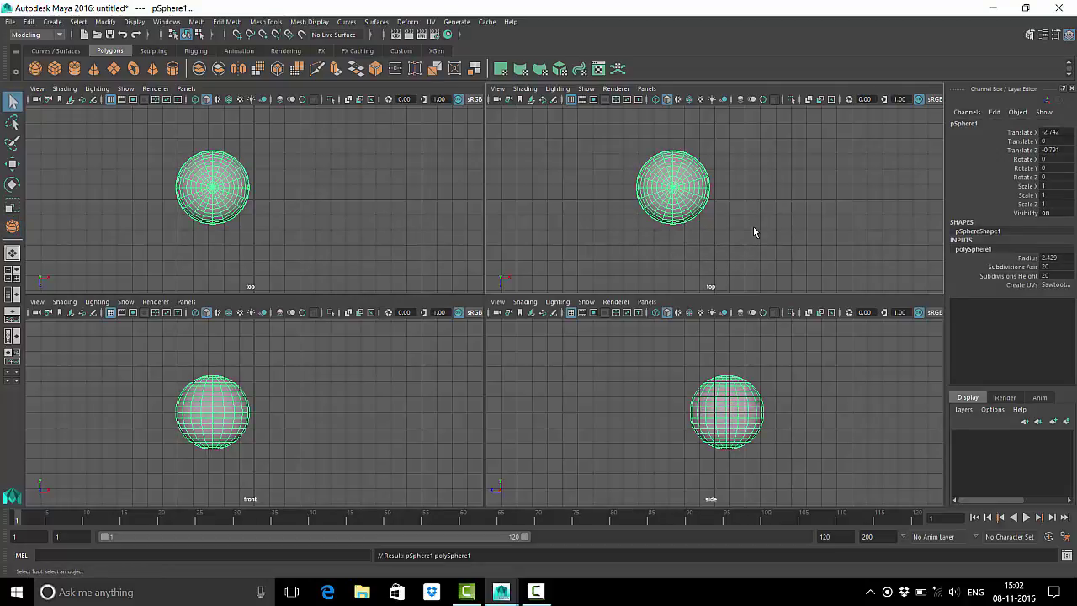
{"action": "left_click", "coordinate": [660, 223]}
{"action": "left_click", "coordinate": [661, 223]}
{"action": "key", "text": "Delete"}
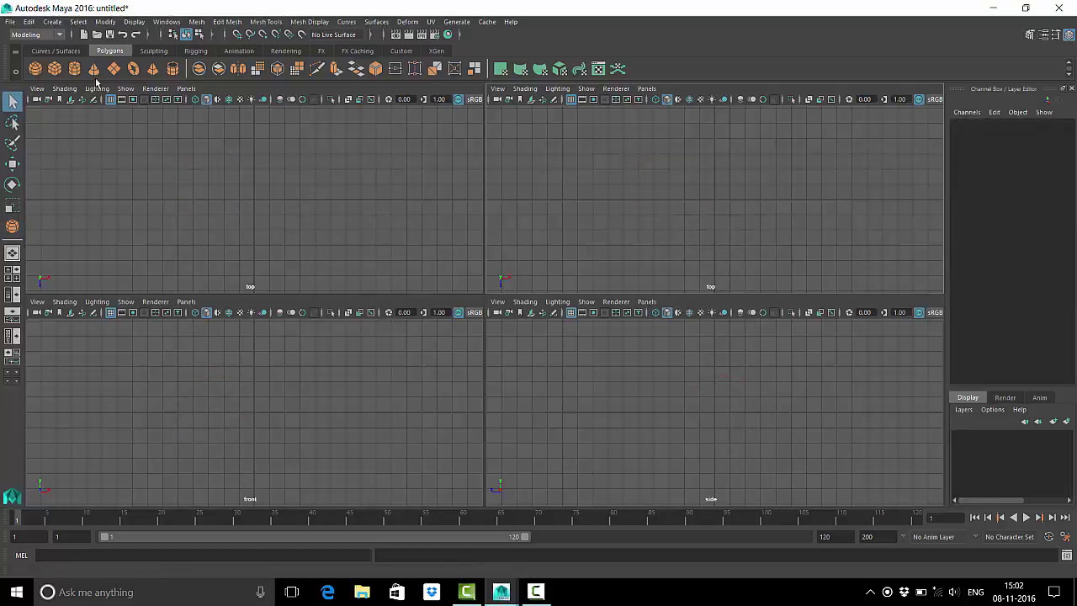
Step: Create a polygon cylinder and extrude faces on its side outward along X
{"action": "left_click", "coordinate": [74, 68]}
{"action": "mouse_move", "coordinate": [260, 199]}
{"action": "left_mouse_down"}
{"action": "mouse_move", "coordinate": [299, 202]}
{"action": "mouse_move", "coordinate": [312, 118]}
{"action": "left_mouse_up"}
{"action": "right_click_drag", "start_coordinate": [261, 394], "coordinate": [281, 367]}
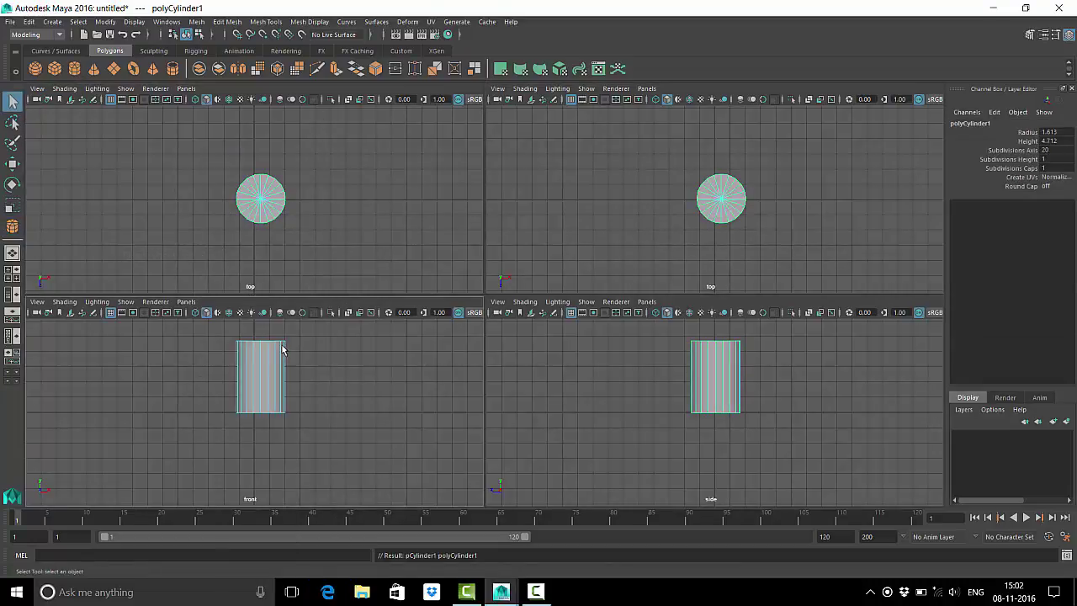
{"action": "left_click_drag", "start_coordinate": [283, 356], "coordinate": [313, 387]}
{"action": "right_click_drag", "start_coordinate": [378, 357], "coordinate": [372, 379], "text": "shift"}
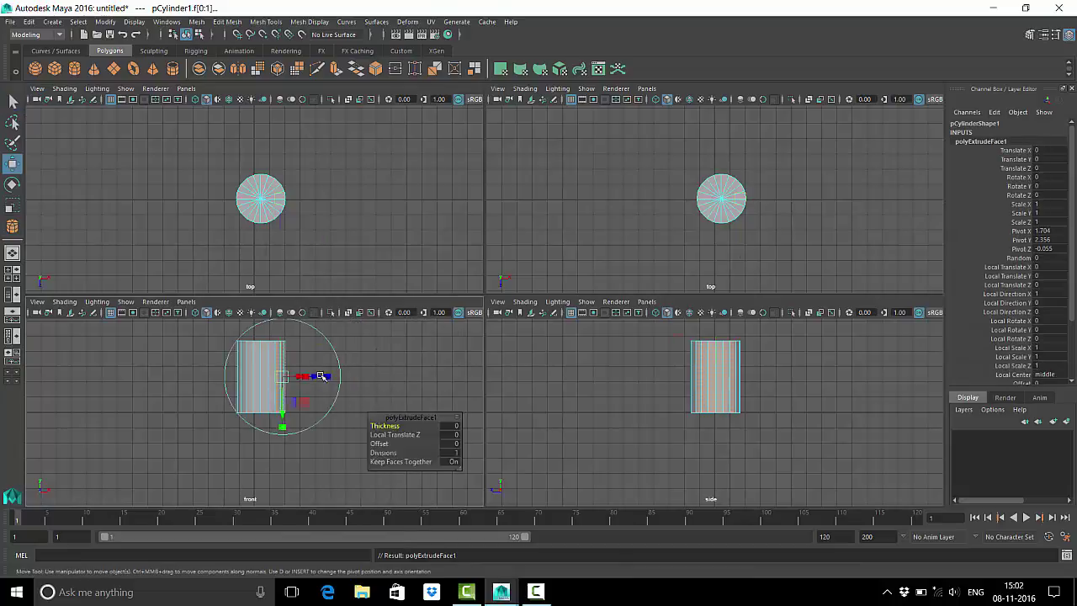
{"action": "mouse_move", "coordinate": [309, 378]}
{"action": "left_mouse_down"}
{"action": "mouse_move", "coordinate": [388, 389]}
{"action": "mouse_move", "coordinate": [307, 380]}
{"action": "left_mouse_up"}
Step: Scale the extruded end down into a taper and add an edge loop around the cylinder
{"action": "key", "text": "r"}
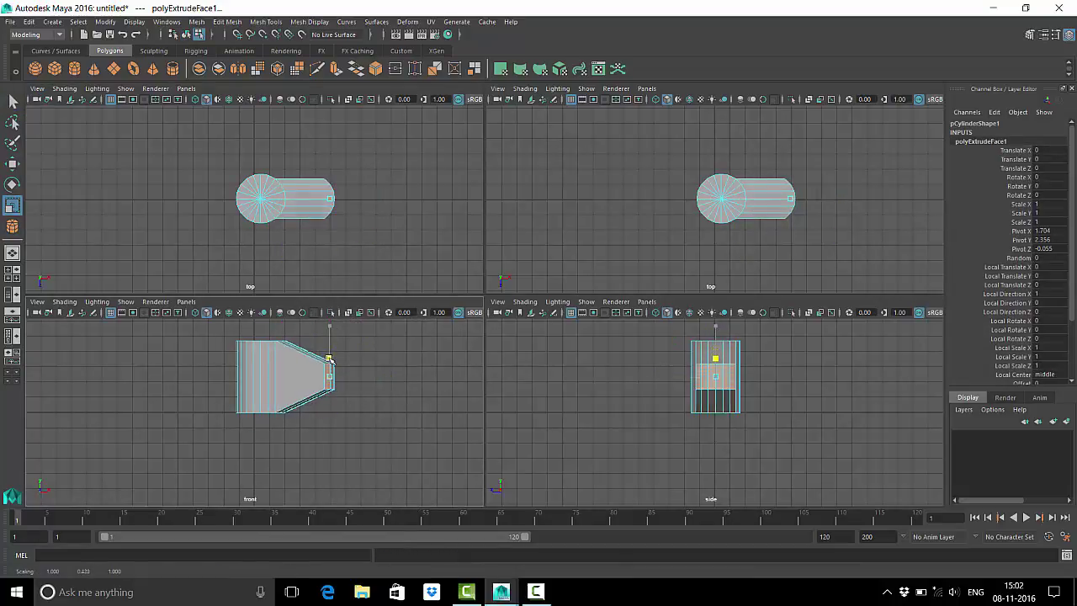
{"action": "right_click_drag", "start_coordinate": [333, 307], "coordinate": [421, 409]}
{"action": "right_click_drag", "start_coordinate": [395, 358], "coordinate": [362, 345], "text": "shift"}
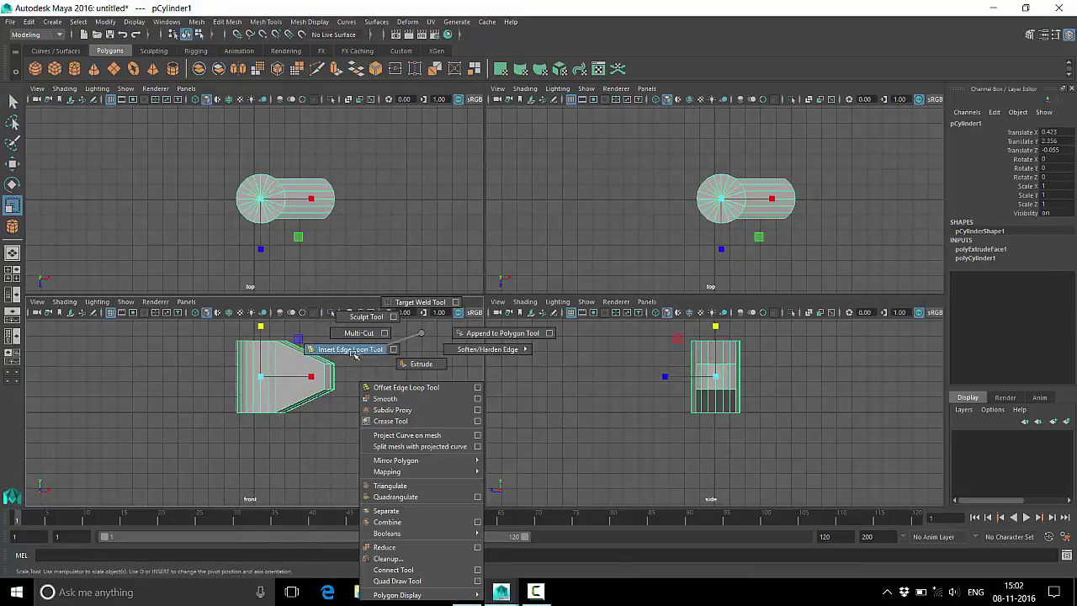
{"action": "left_click", "coordinate": [299, 357]}
{"action": "key", "text": "r"}
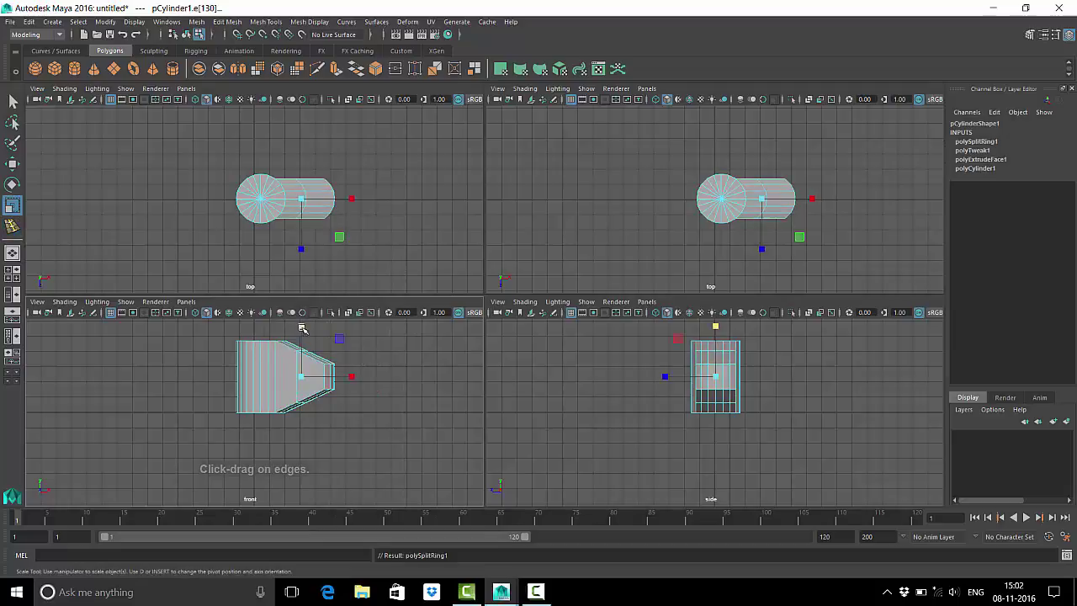
{"action": "left_click", "coordinate": [392, 357]}
{"action": "right_click_drag", "start_coordinate": [297, 282], "coordinate": [297, 377]}
{"action": "left_click", "coordinate": [297, 375]}
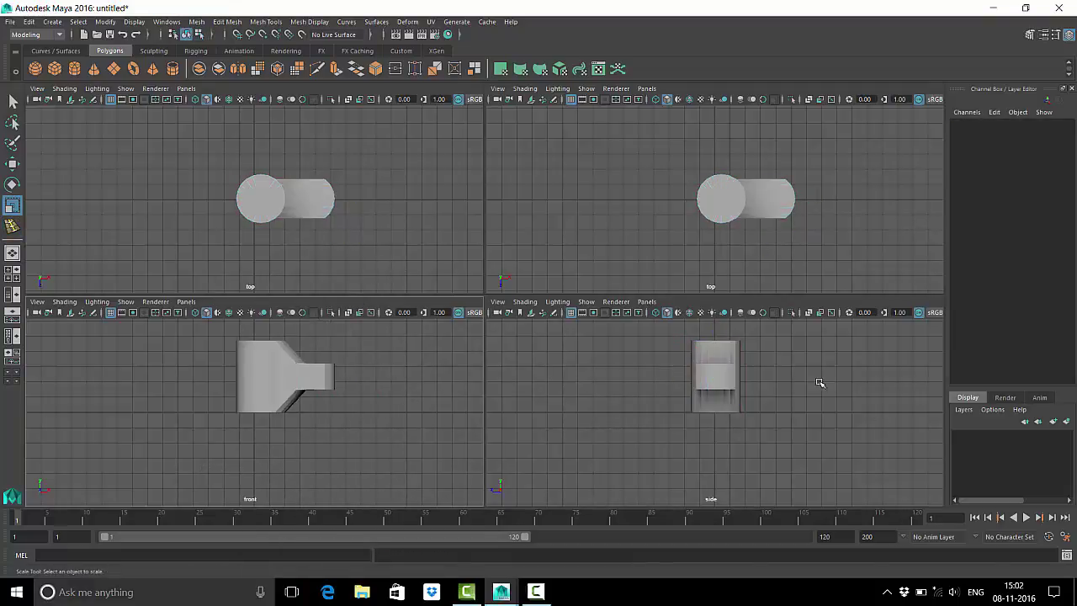
Step: Show the perspective camera in the upper-right pane and frame the cylinder there
{"action": "key", "text": "space"}
{"action": "left_click", "coordinate": [733, 178]}
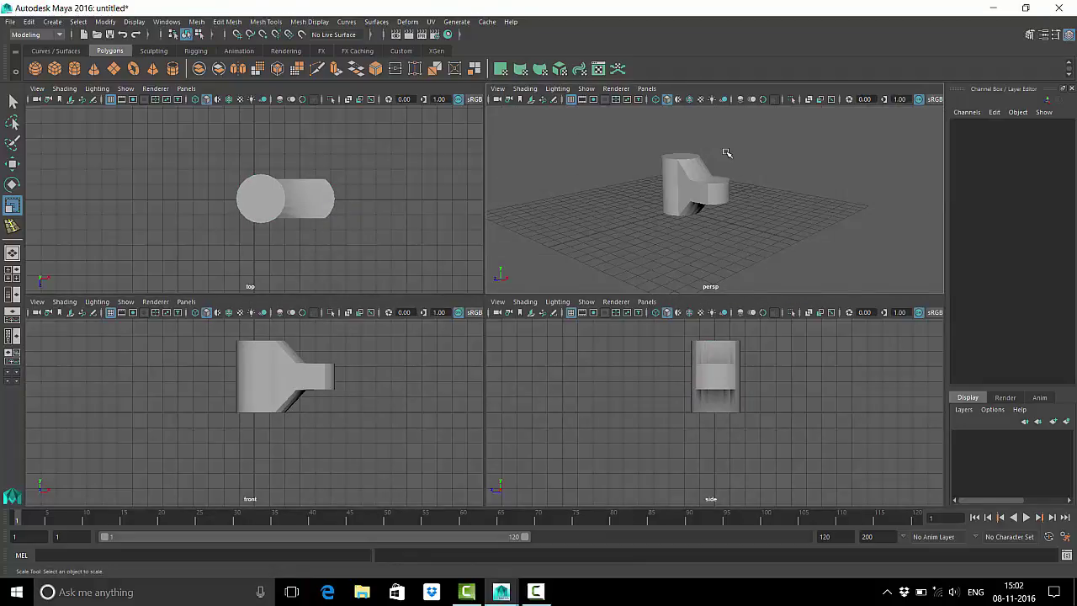
{"action": "mouse_move", "coordinate": [729, 154]}
{"action": "right_mouse_down", "text": "alt"}
{"action": "mouse_move", "coordinate": [753, 201]}
{"action": "mouse_move", "coordinate": [743, 200]}
{"action": "right_mouse_up", "text": "alt"}
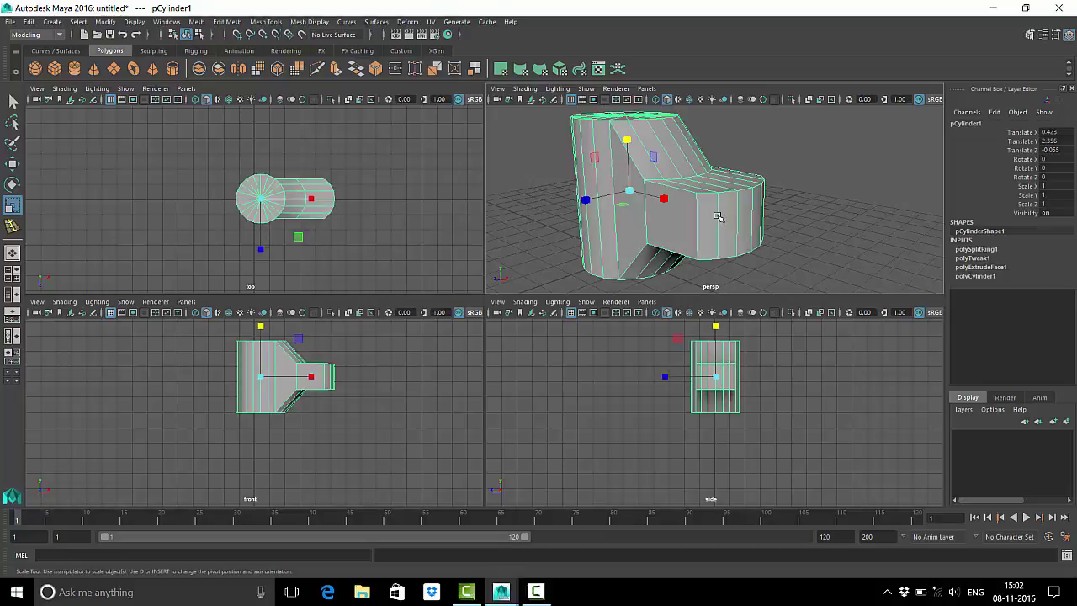
{"action": "left_click", "coordinate": [732, 222]}
{"action": "left_click_drag", "start_coordinate": [732, 221], "coordinate": [656, 233], "text": "alt"}
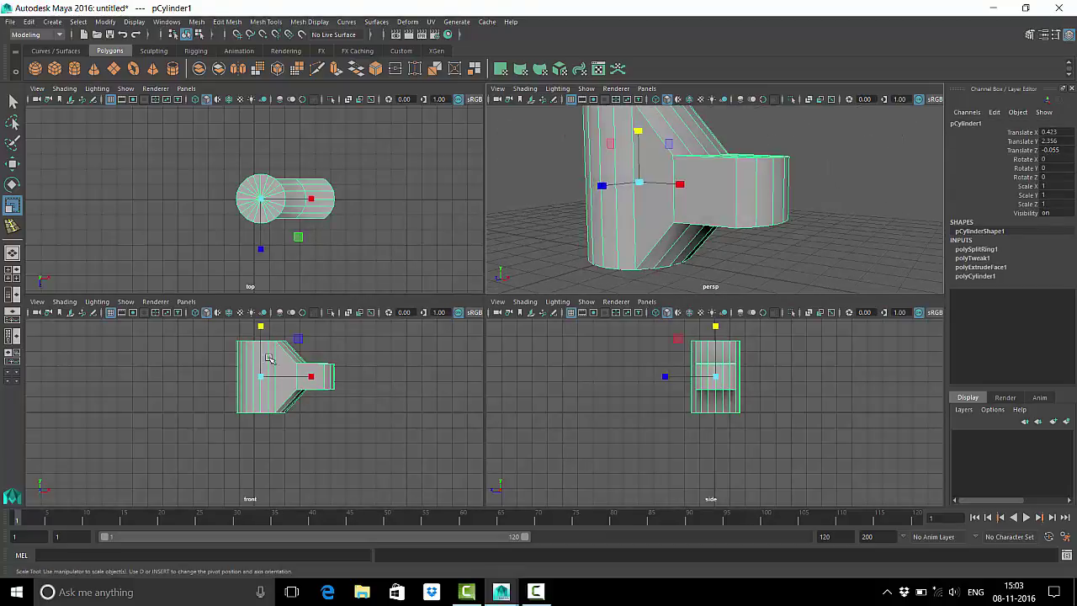
{"action": "scroll", "coordinate": [337, 445], "scroll_direction": "up", "scroll_amount": 3}
{"action": "middle_click_drag", "start_coordinate": [378, 415], "coordinate": [377, 421]}
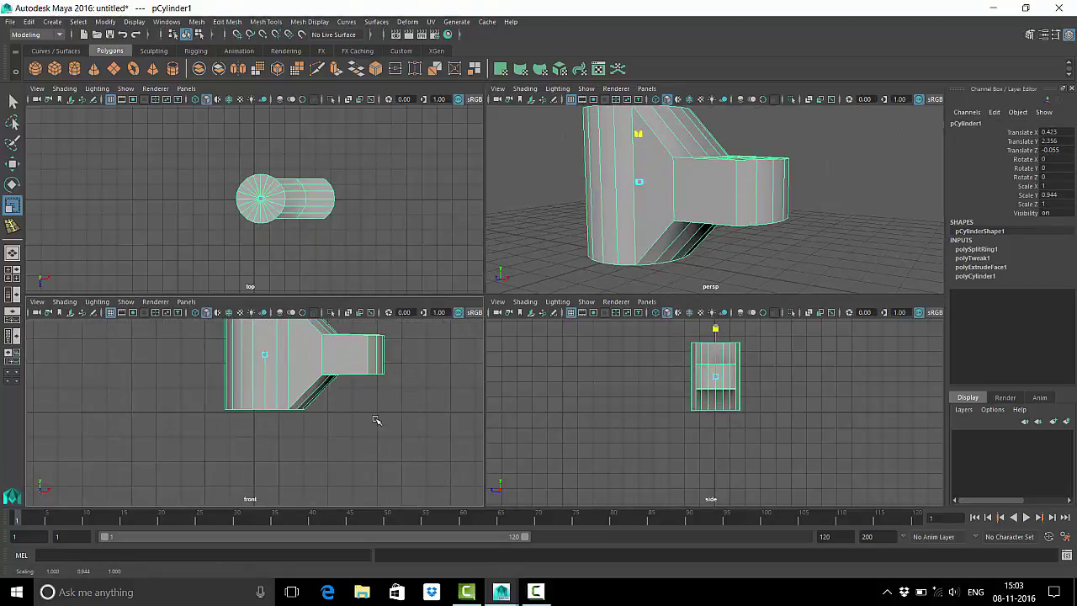
{"action": "key", "text": "ctrl+z"}
{"action": "middle_click_drag", "start_coordinate": [429, 381], "coordinate": [341, 438], "text": "alt"}
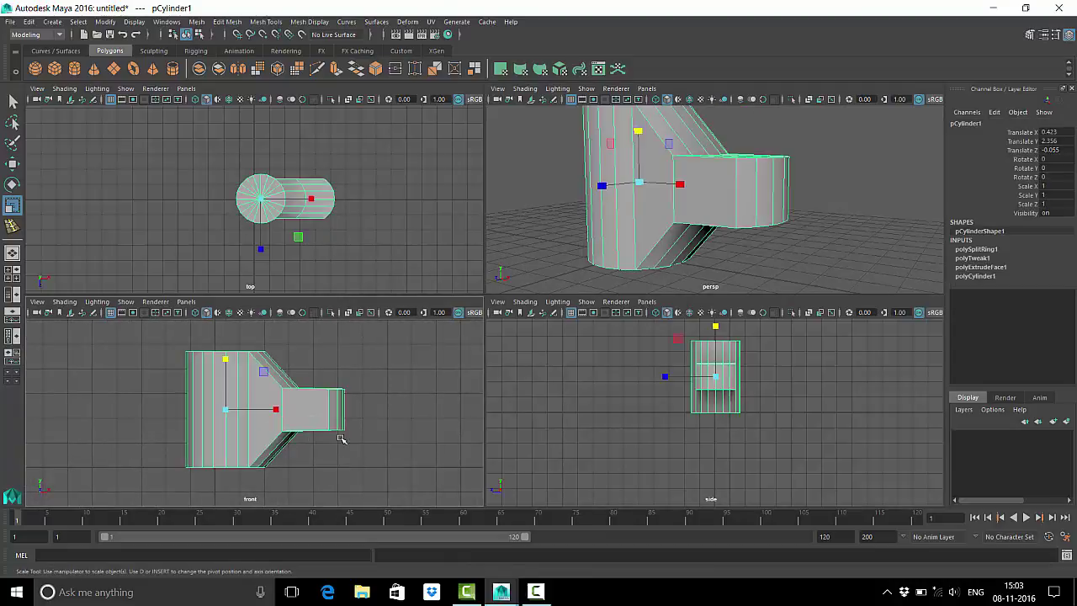
Step: Switch the upper-right pane to the left view and select the extrusion's end vertices
{"action": "left_click", "coordinate": [844, 429]}
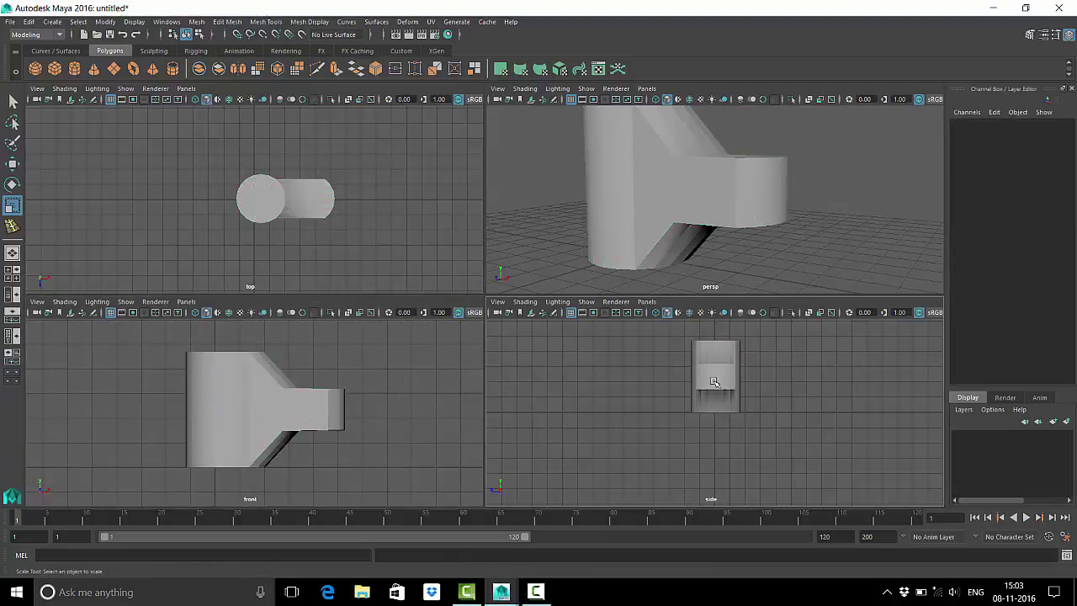
{"action": "left_click", "coordinate": [718, 384]}
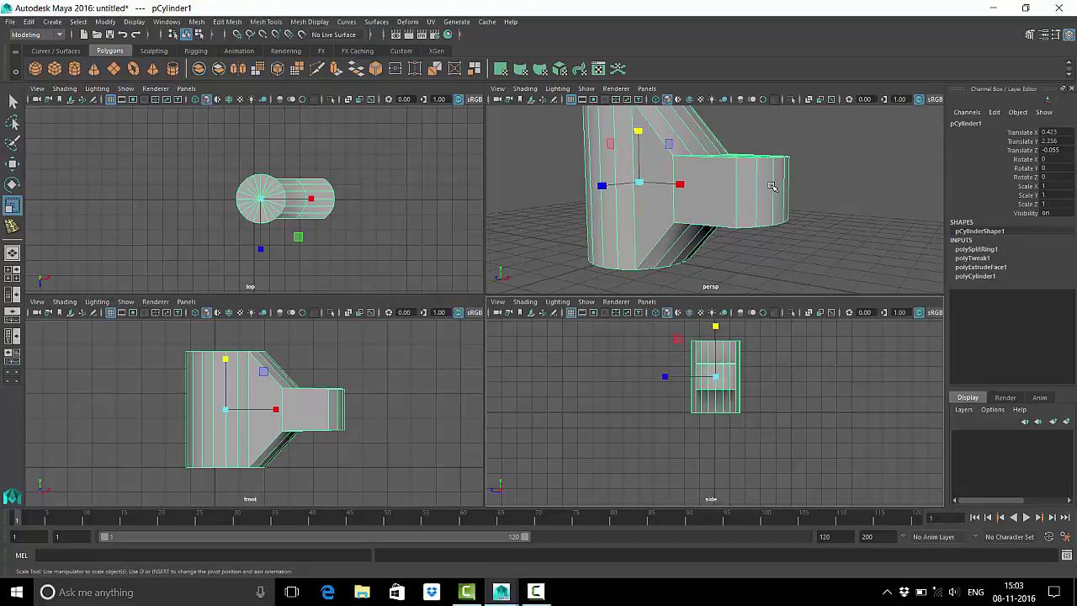
{"action": "left_click", "coordinate": [897, 212]}
{"action": "key", "text": "space"}
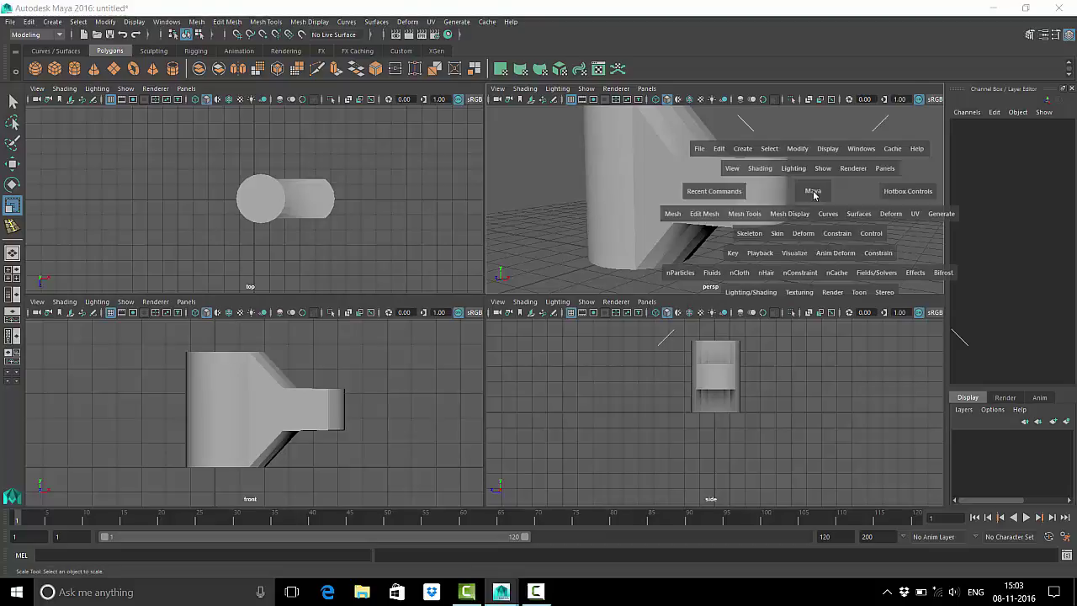
{"action": "mouse_move", "coordinate": [813, 191]}
{"action": "left_mouse_down"}
{"action": "mouse_move", "coordinate": [760, 193]}
{"action": "mouse_move", "coordinate": [763, 176]}
{"action": "left_mouse_up"}
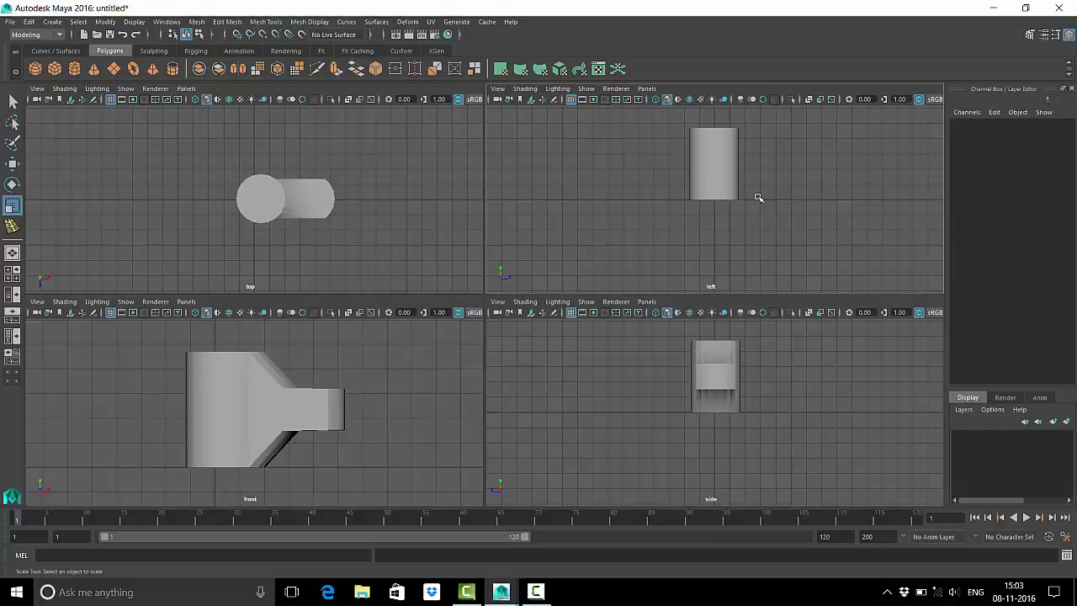
{"action": "right_click_drag", "start_coordinate": [322, 201], "coordinate": [371, 152]}
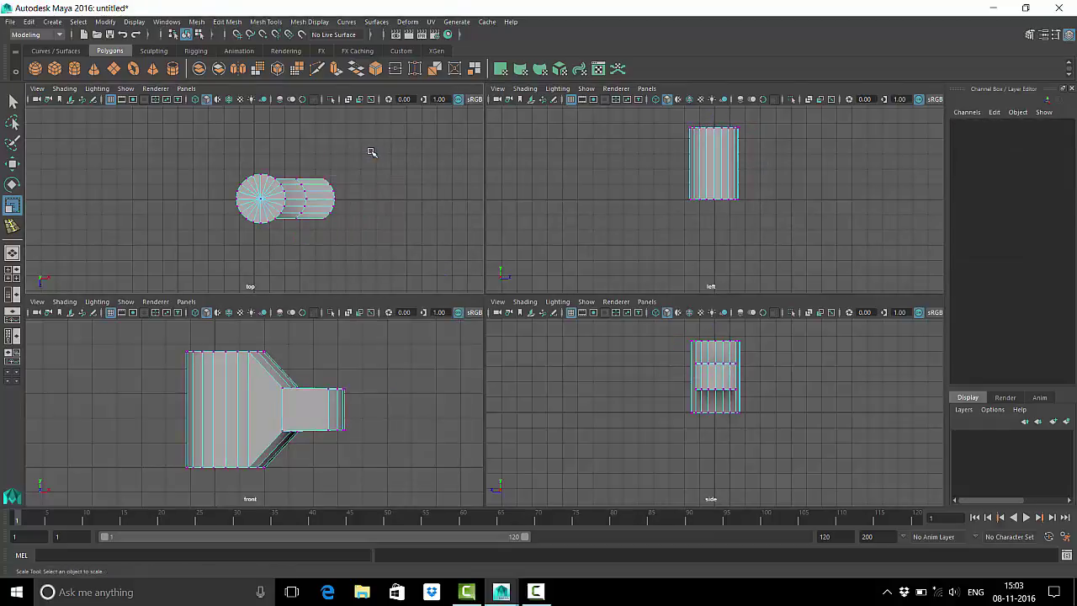
{"action": "mouse_move", "coordinate": [324, 159]}
{"action": "left_mouse_down"}
{"action": "mouse_move", "coordinate": [350, 254]}
{"action": "mouse_move", "coordinate": [331, 269]}
{"action": "mouse_move", "coordinate": [330, 303]}
{"action": "left_mouse_up"}
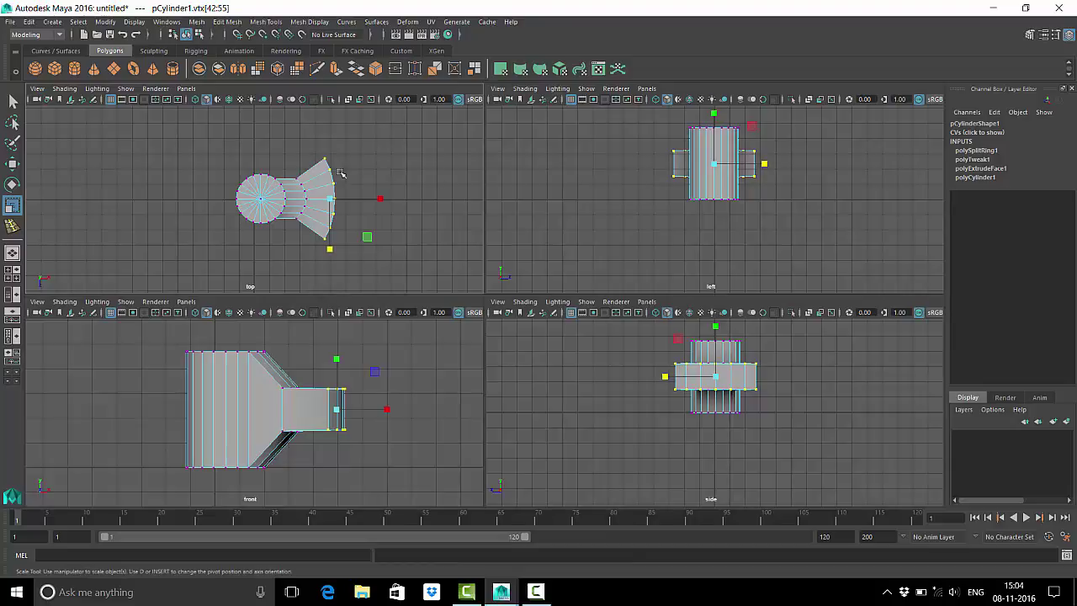
Step: Return the cylinder to object mode and set the lower-right pane to perspective view
{"action": "right_click_drag", "start_coordinate": [287, 184], "coordinate": [337, 169]}
{"action": "left_click", "coordinate": [423, 193]}
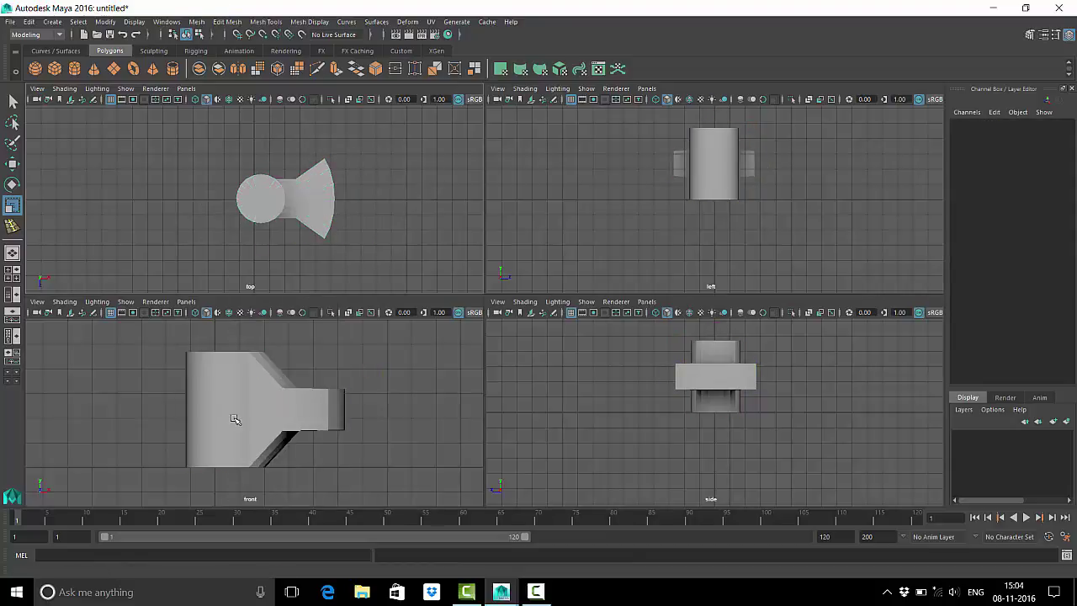
{"action": "left_click", "coordinate": [261, 414]}
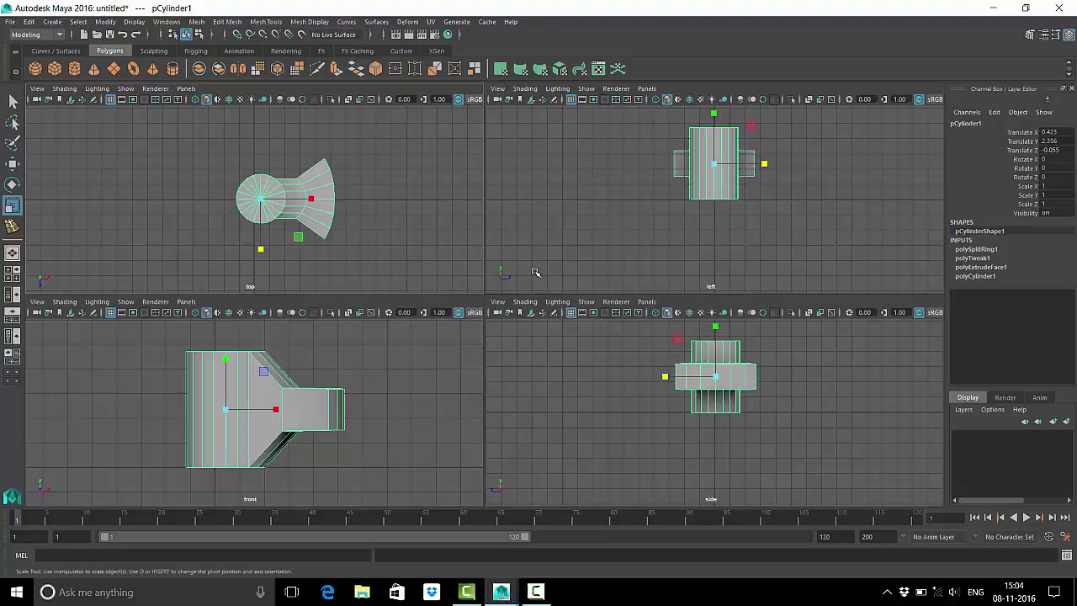
{"action": "left_click", "coordinate": [800, 418]}
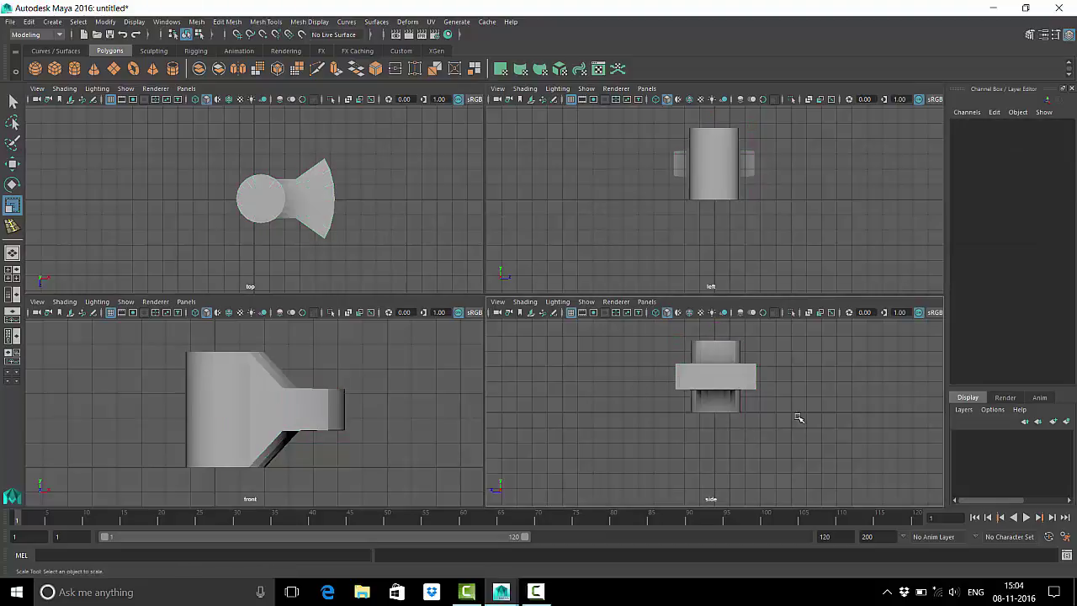
{"action": "key", "text": "space"}
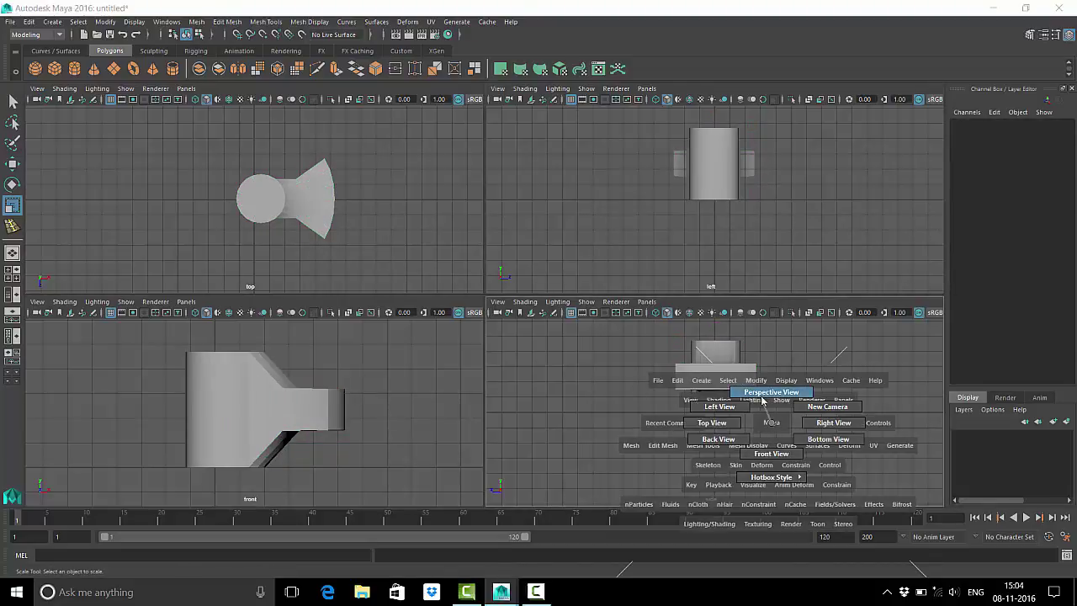
{"action": "left_click", "coordinate": [755, 408]}
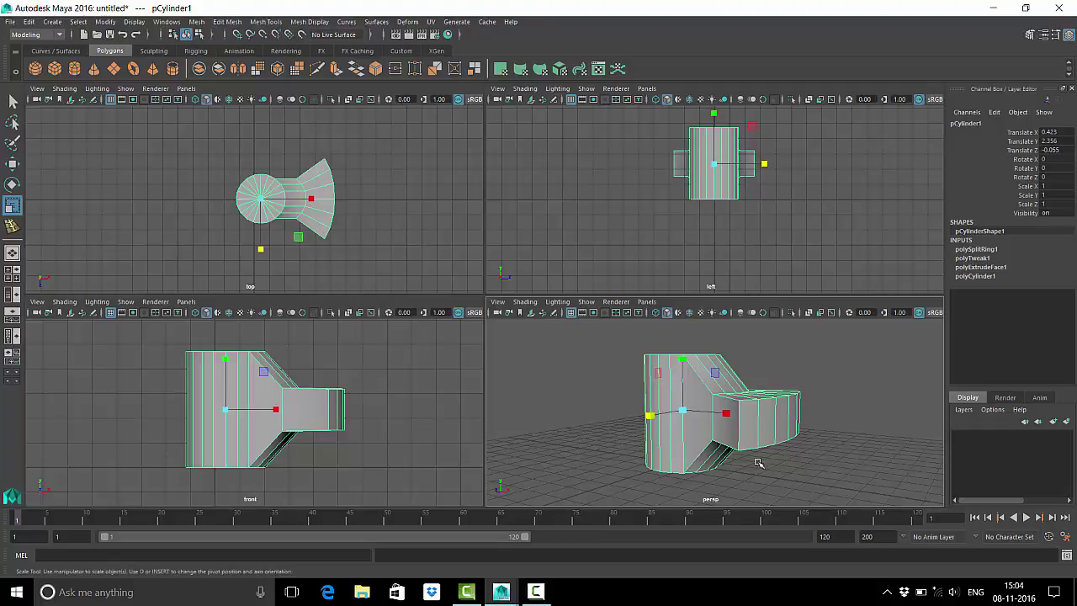
Step: Maximize the perspective pane full-screen and orbit around the flared cylinder
{"action": "left_click", "coordinate": [823, 351]}
{"action": "key", "text": "space"}
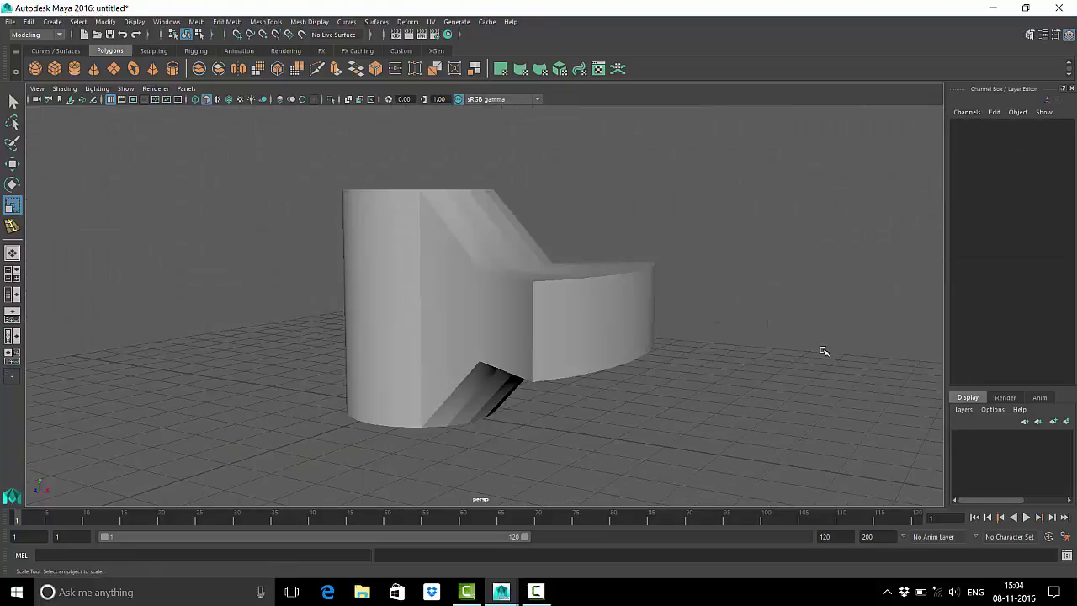
{"action": "key", "text": "ctrl+space"}
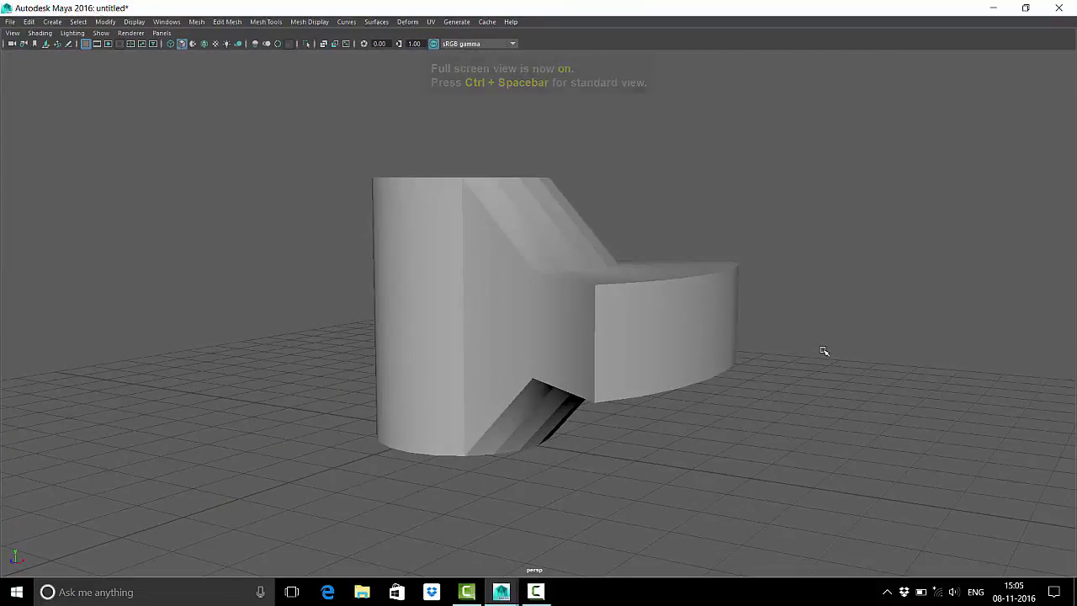
{"action": "mouse_move", "coordinate": [627, 352]}
{"action": "left_mouse_down", "text": "alt"}
{"action": "mouse_move", "coordinate": [525, 364]}
{"action": "mouse_move", "coordinate": [637, 336]}
{"action": "mouse_move", "coordinate": [630, 349]}
{"action": "left_mouse_up", "text": "alt"}
{"action": "middle_click_drag", "start_coordinate": [630, 348], "coordinate": [642, 331], "text": "alt"}
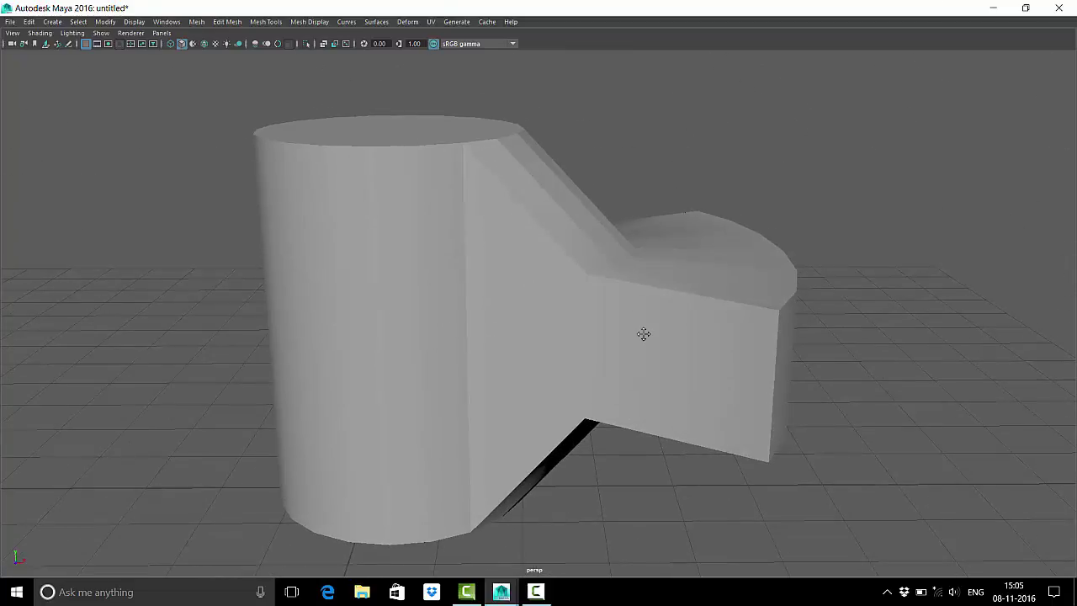
{"action": "key", "text": "ctrl+space"}
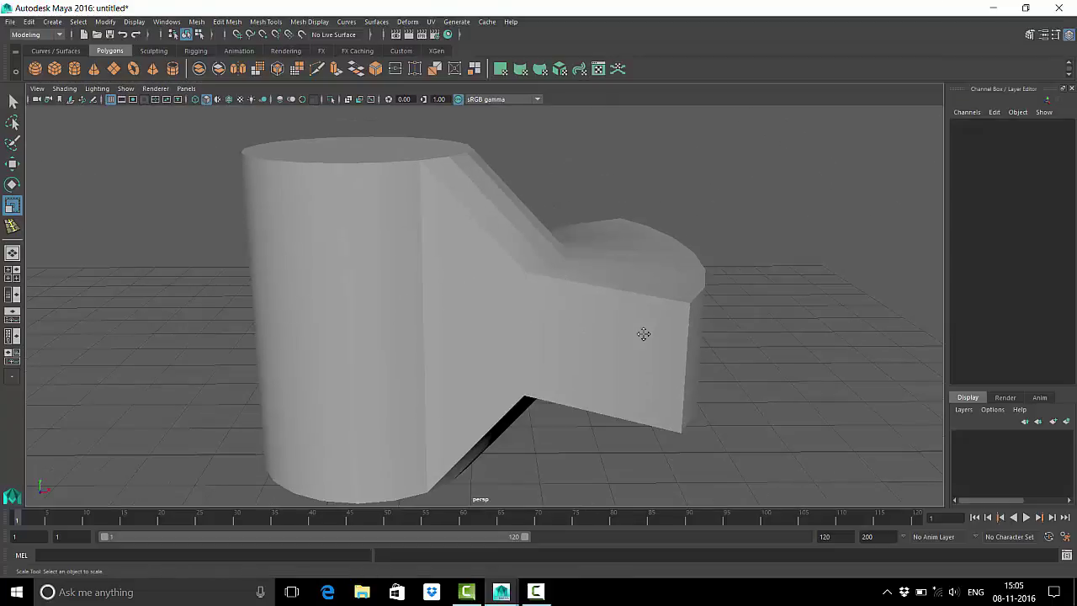
{"action": "key", "text": "ctrl+space"}
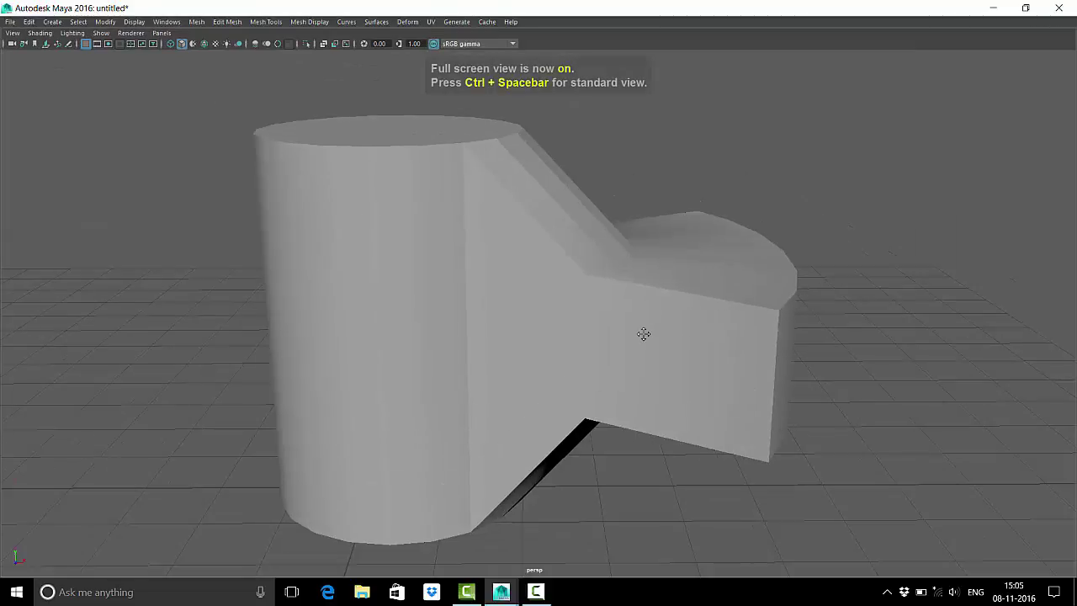
Step: Select pCylinder1 from the four-view layout and delete it in the maximized perspective view
{"action": "key", "text": "space"}
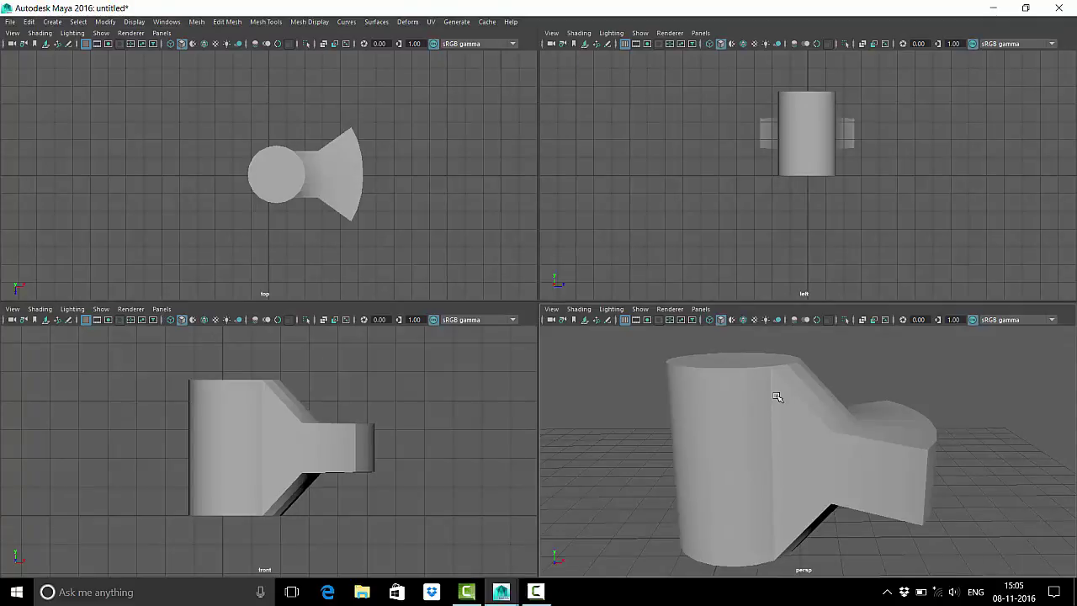
{"action": "left_click", "coordinate": [820, 144]}
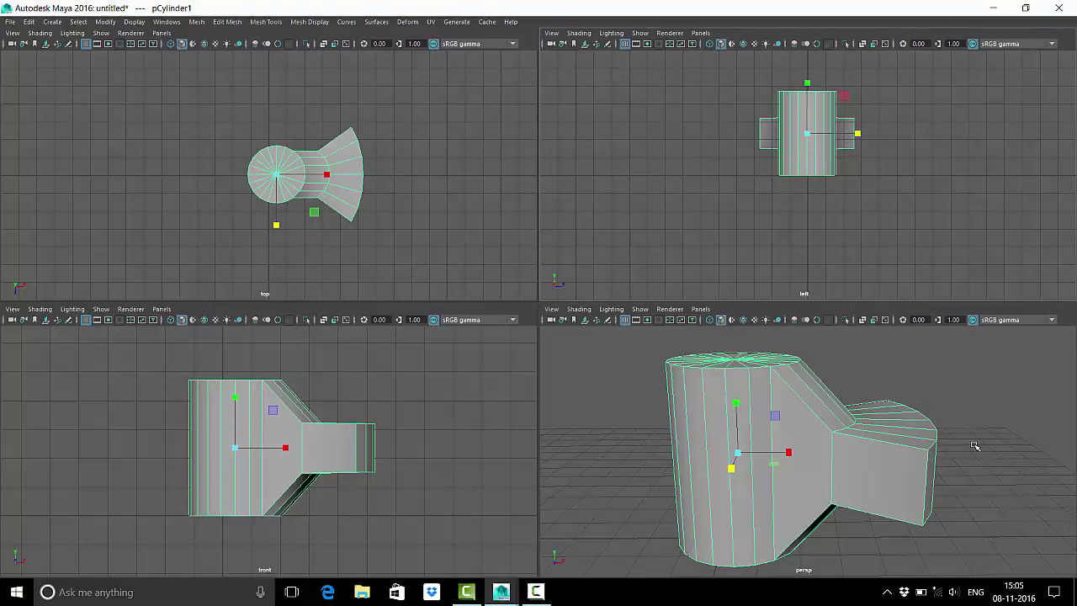
{"action": "left_click", "coordinate": [913, 397]}
{"action": "key", "text": "space"}
{"action": "left_click", "coordinate": [482, 332]}
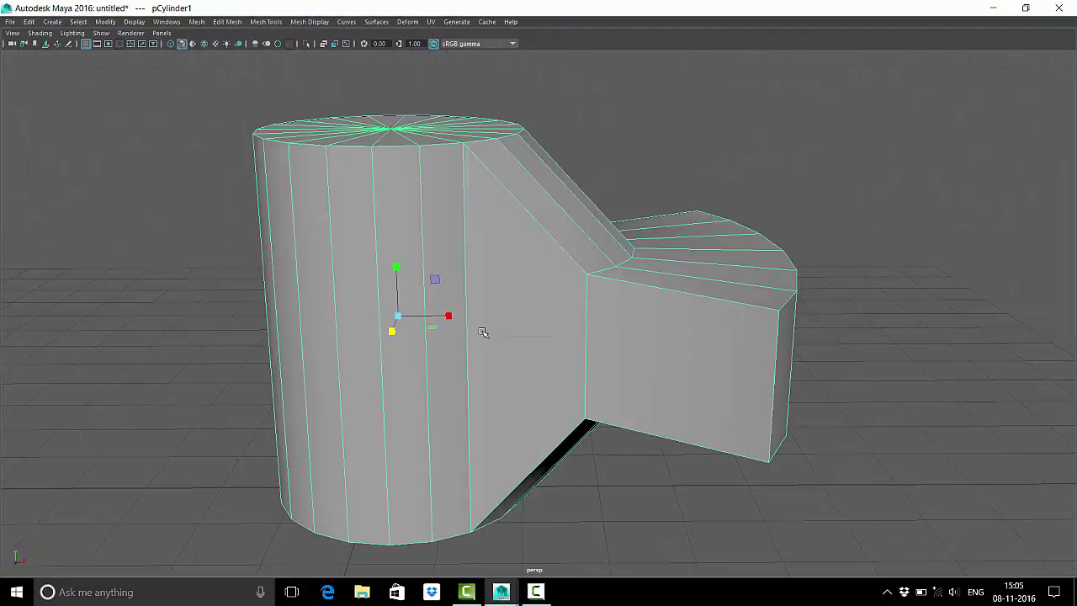
{"action": "key", "text": "Delete"}
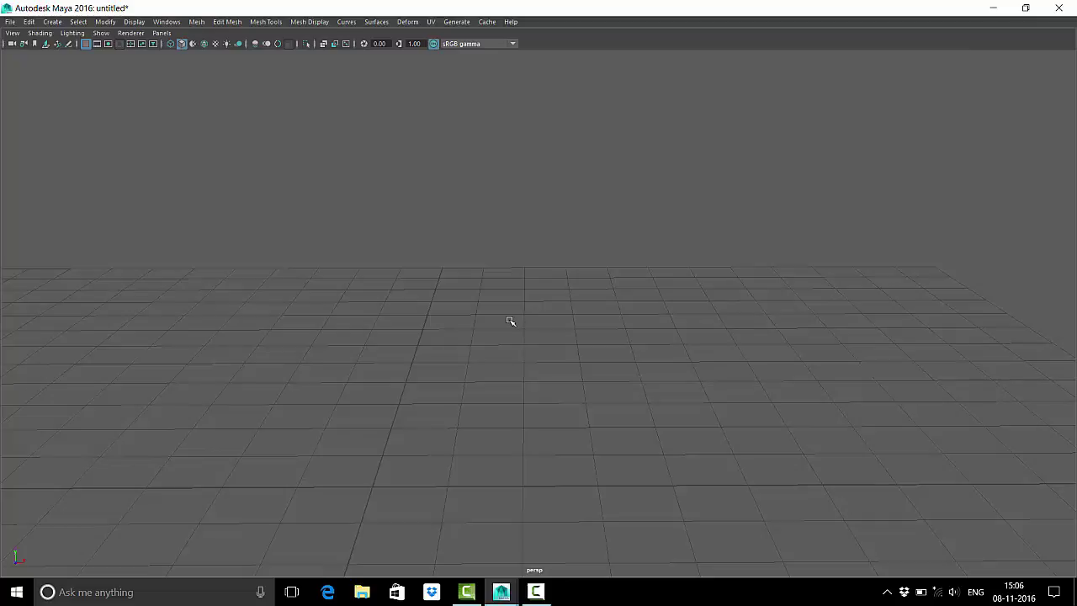
Step: Drag out a polygon sphere from the Shift+right-click primitive menu, then begin drawing a polygon
{"action": "right_click", "coordinate": [507, 323], "text": "shift"}
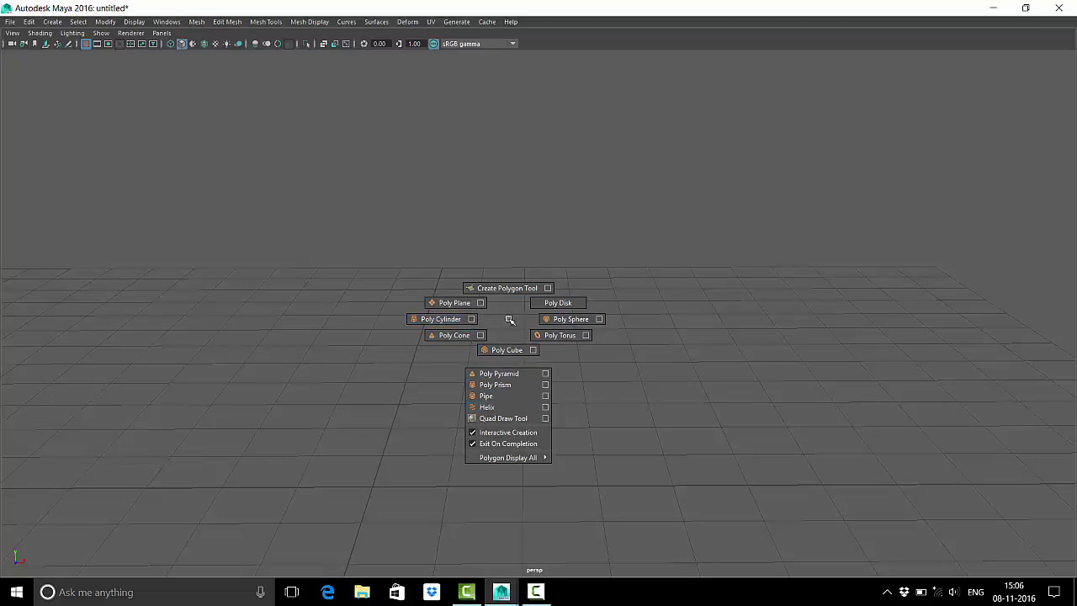
{"action": "left_click", "coordinate": [510, 318]}
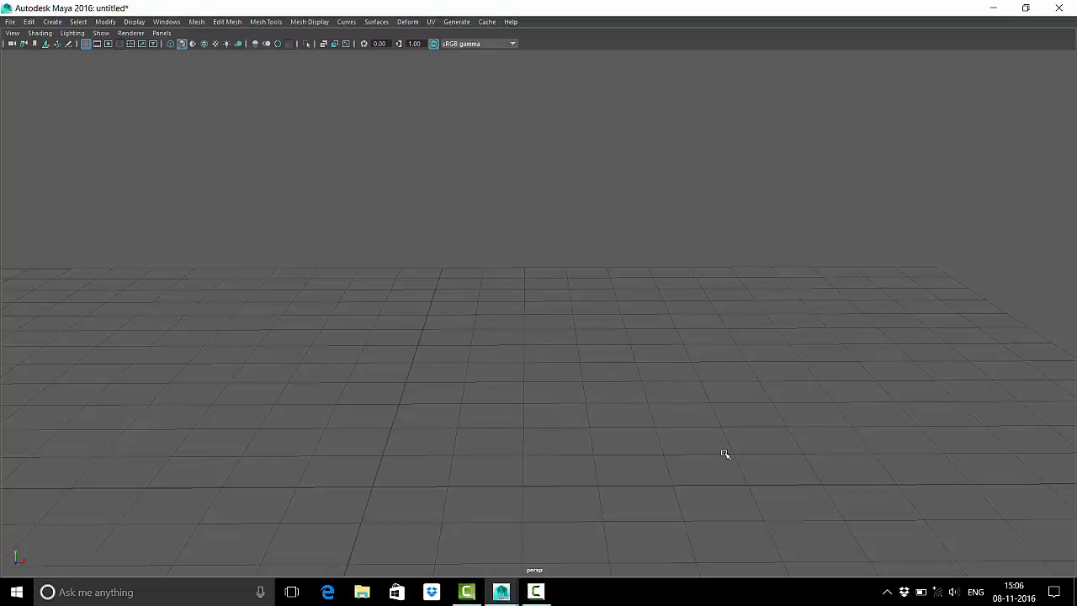
{"action": "right_click", "coordinate": [712, 411], "text": "shift"}
{"action": "right_click", "coordinate": [574, 393], "text": "shift"}
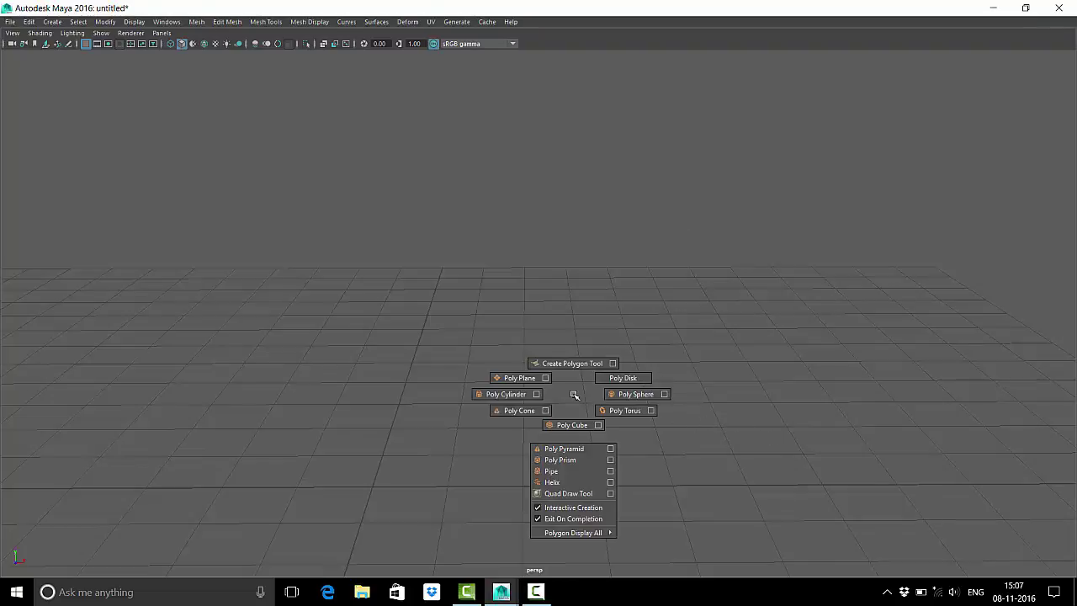
{"action": "left_click", "coordinate": [636, 394]}
{"action": "left_click_drag", "start_coordinate": [445, 447], "coordinate": [471, 496]}
{"action": "left_click", "coordinate": [624, 346]}
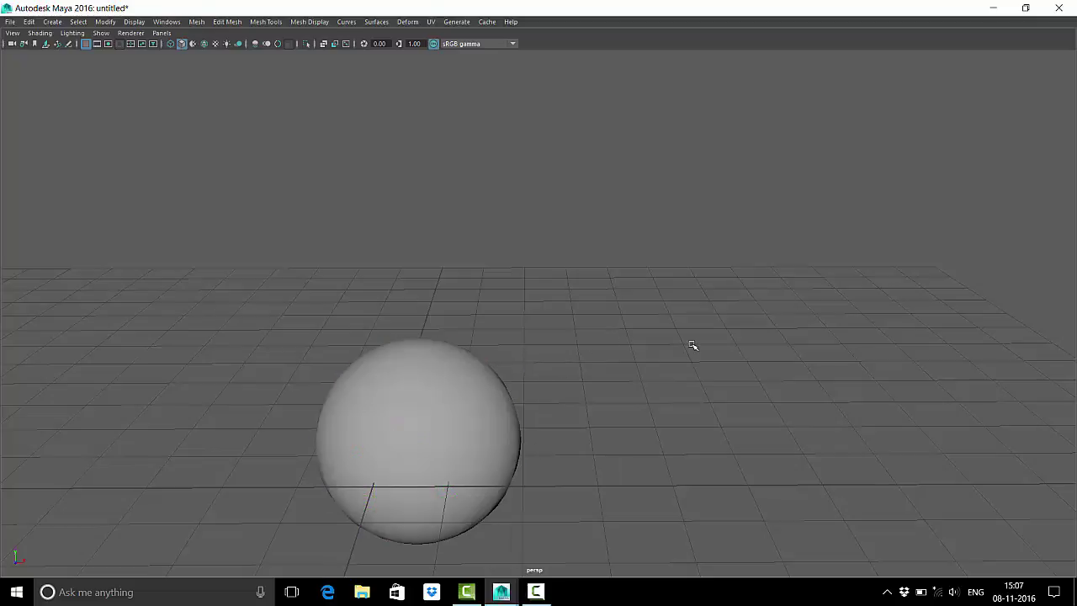
{"action": "right_click_drag", "start_coordinate": [693, 344], "coordinate": [682, 473], "text": "shift"}
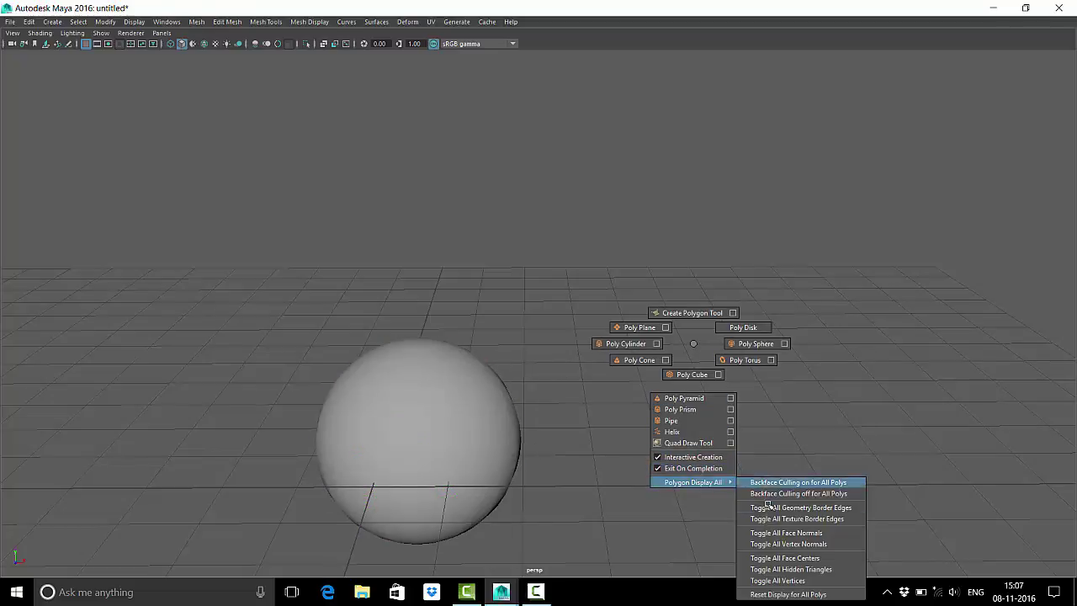
{"action": "right_click_drag", "start_coordinate": [734, 489], "coordinate": [695, 336], "text": "shift"}
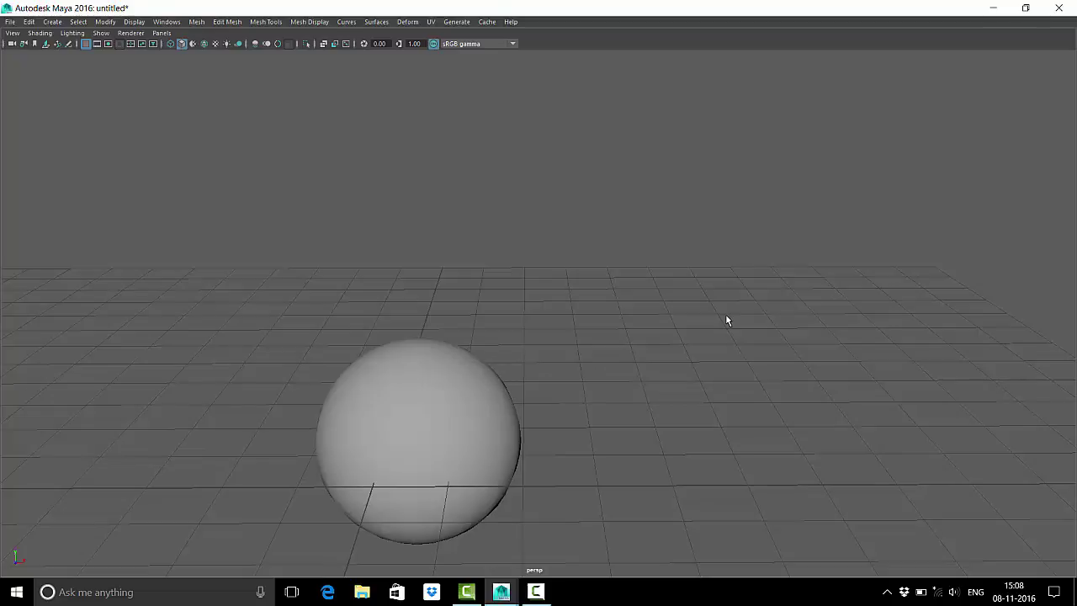
{"action": "left_click", "coordinate": [419, 424]}
{"action": "key", "text": "f"}
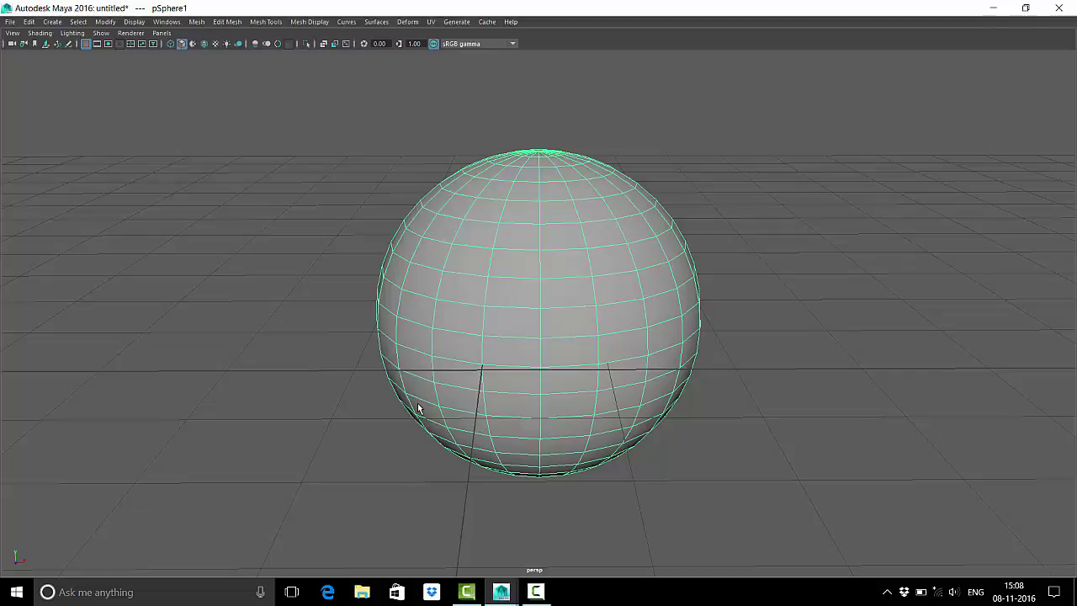
{"action": "left_click", "coordinate": [750, 231]}
{"action": "left_click", "coordinate": [578, 365]}
{"action": "right_click", "coordinate": [630, 292], "text": "shift"}
{"action": "right_click", "coordinate": [631, 290], "text": "shift"}
{"action": "key", "text": "space"}
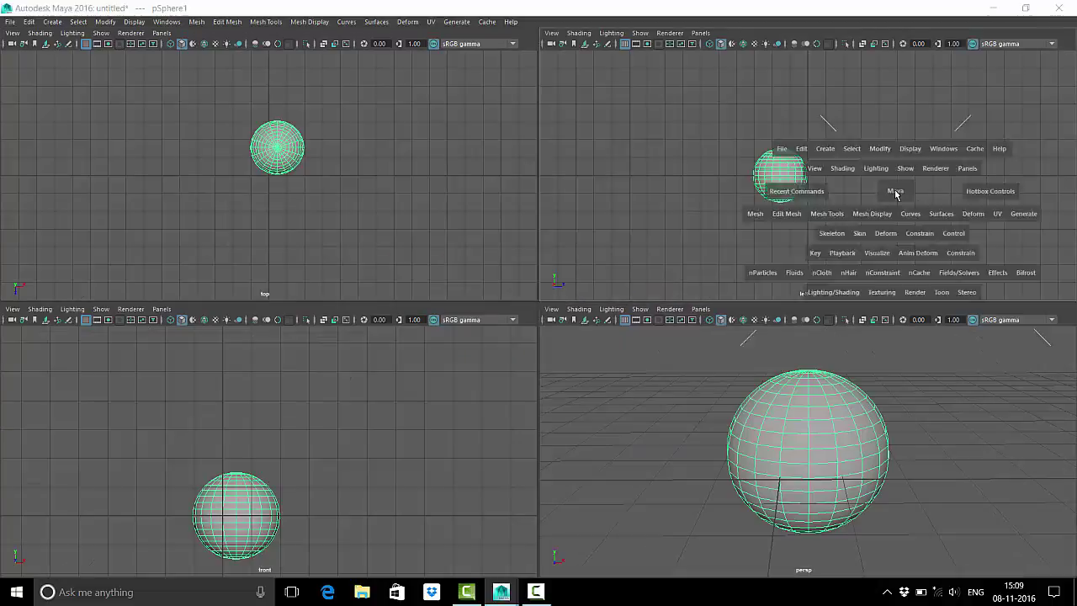
{"action": "key", "text": "space"}
{"action": "key", "text": "ctrl+space"}
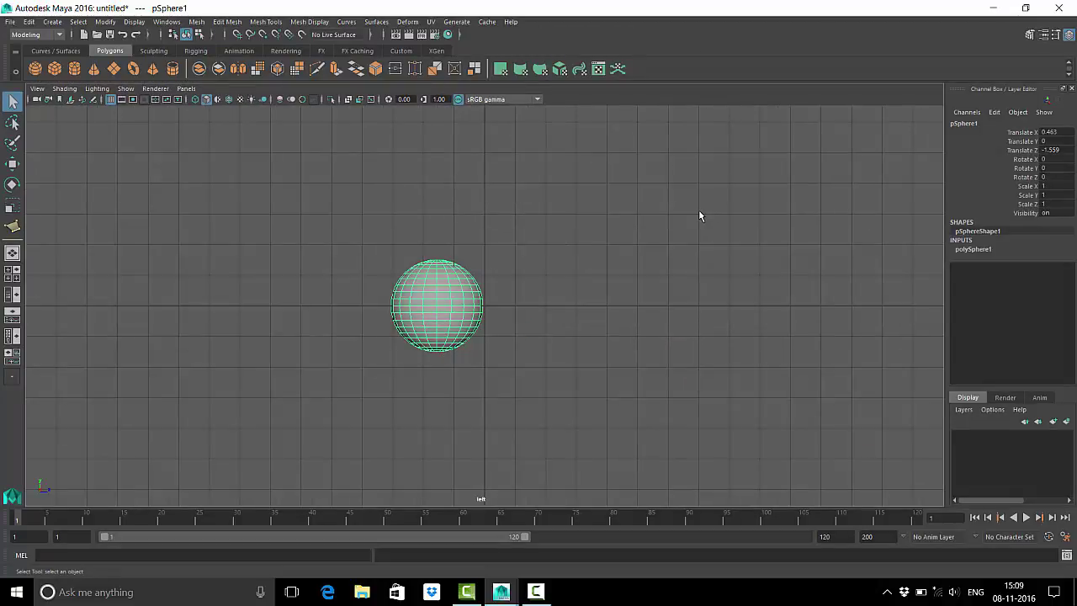
{"action": "key", "text": "space"}
{"action": "key", "text": "space"}
{"action": "key", "text": "ctrl+space"}
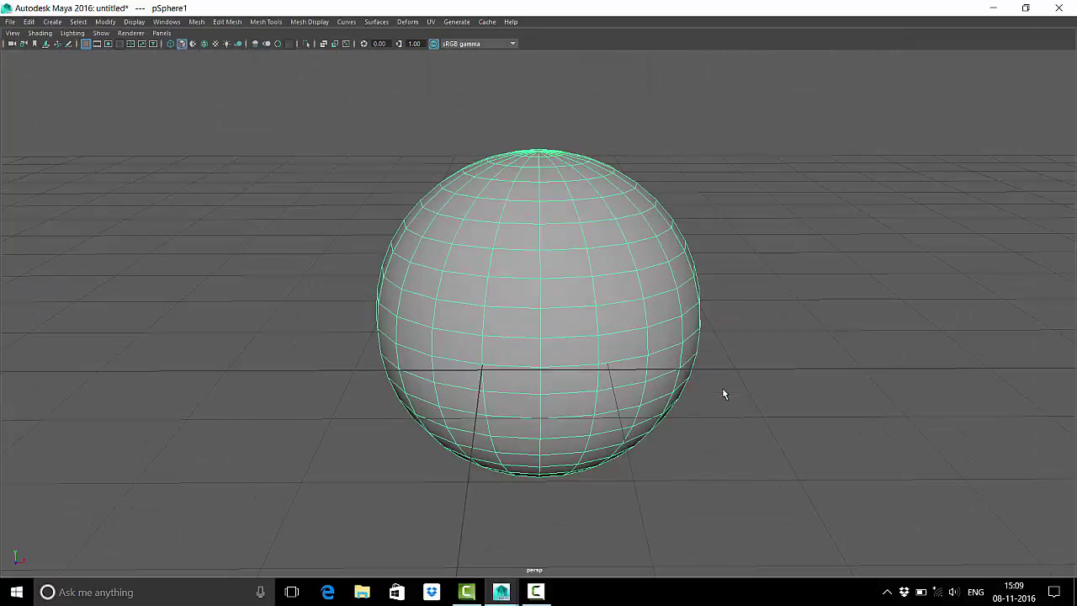
{"action": "left_click", "coordinate": [794, 273]}
{"action": "key", "text": "space"}
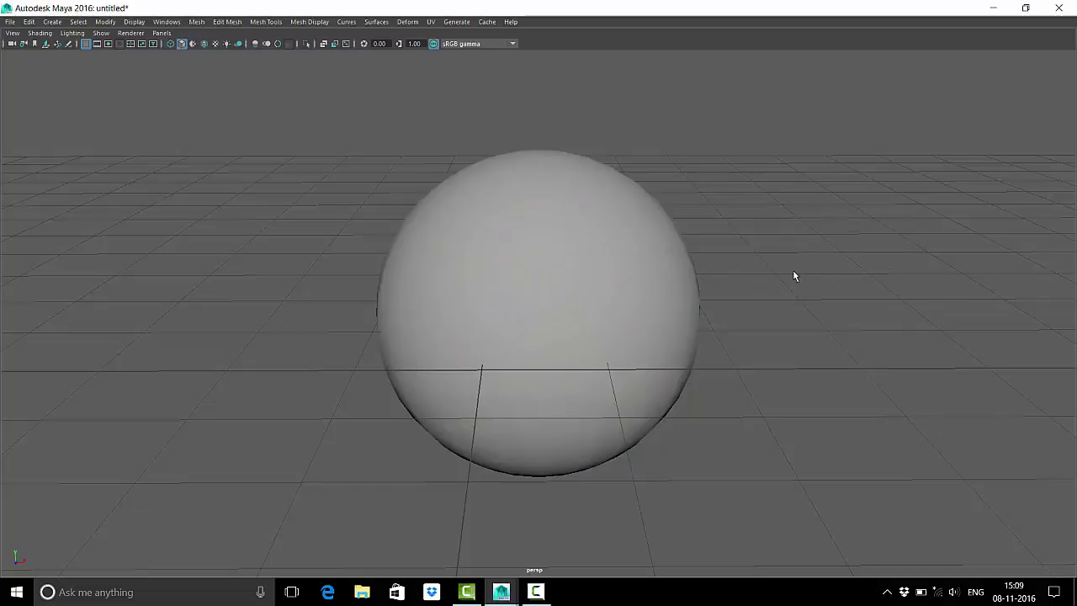
{"action": "right_click", "coordinate": [793, 272], "text": "shift"}
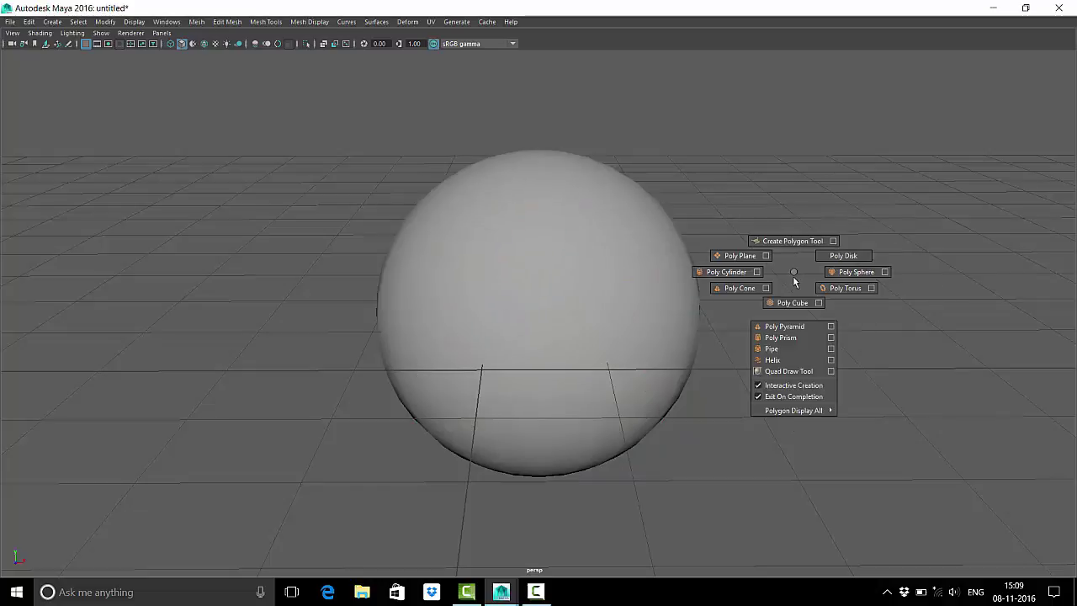
{"action": "left_click", "coordinate": [544, 291]}
{"action": "right_click", "coordinate": [554, 289], "text": "shift"}
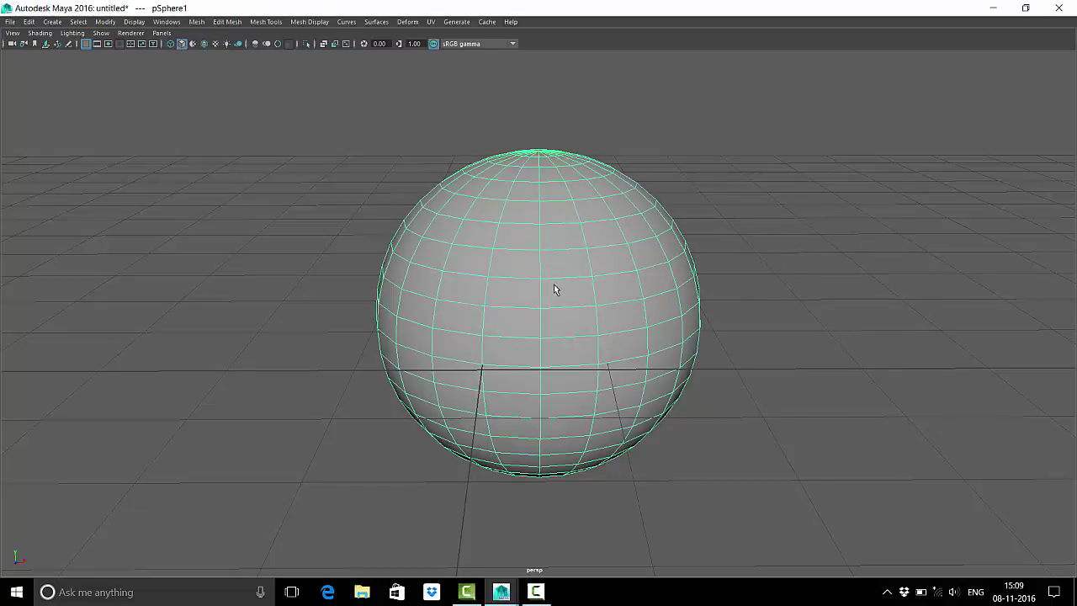
{"action": "left_click", "coordinate": [808, 193]}
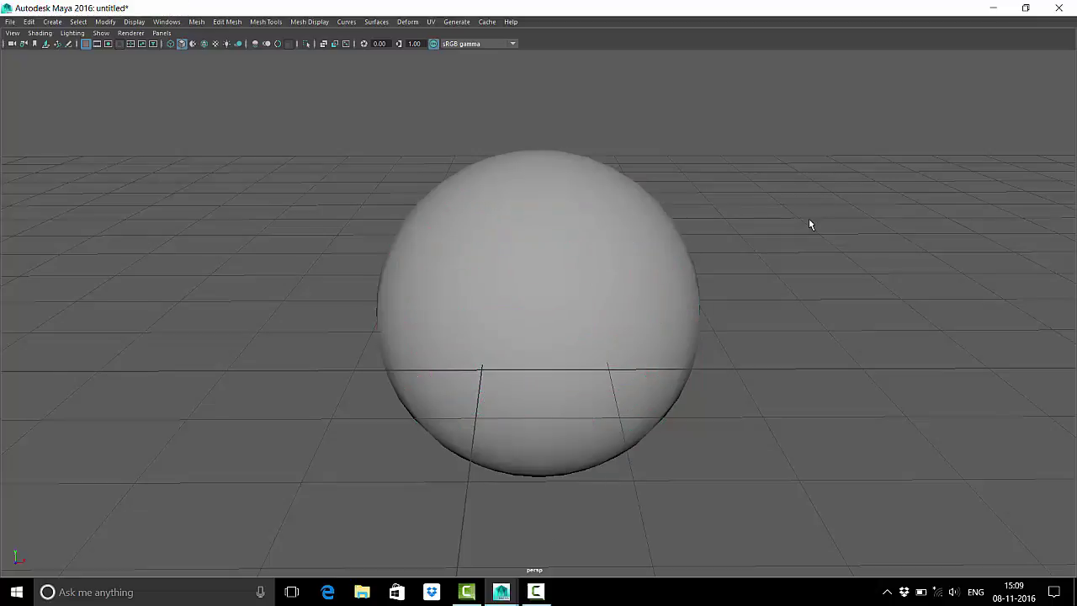
{"action": "mouse_move", "coordinate": [809, 218]}
{"action": "middle_mouse_down", "text": "alt"}
{"action": "mouse_move", "coordinate": [644, 198]}
{"action": "mouse_move", "coordinate": [451, 235]}
{"action": "middle_mouse_up", "text": "alt"}
{"action": "left_click", "coordinate": [450, 235]}
{"action": "left_click", "coordinate": [553, 234]}
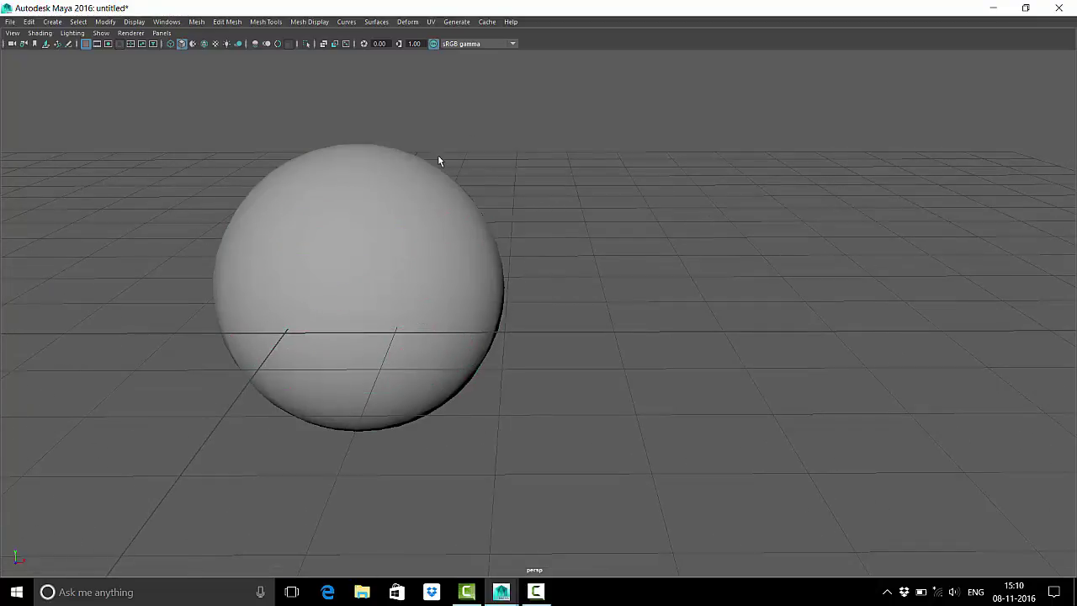
Step: Select the sphere and browse its marking menus without running any tool
{"action": "right_click", "coordinate": [543, 289], "text": "shift"}
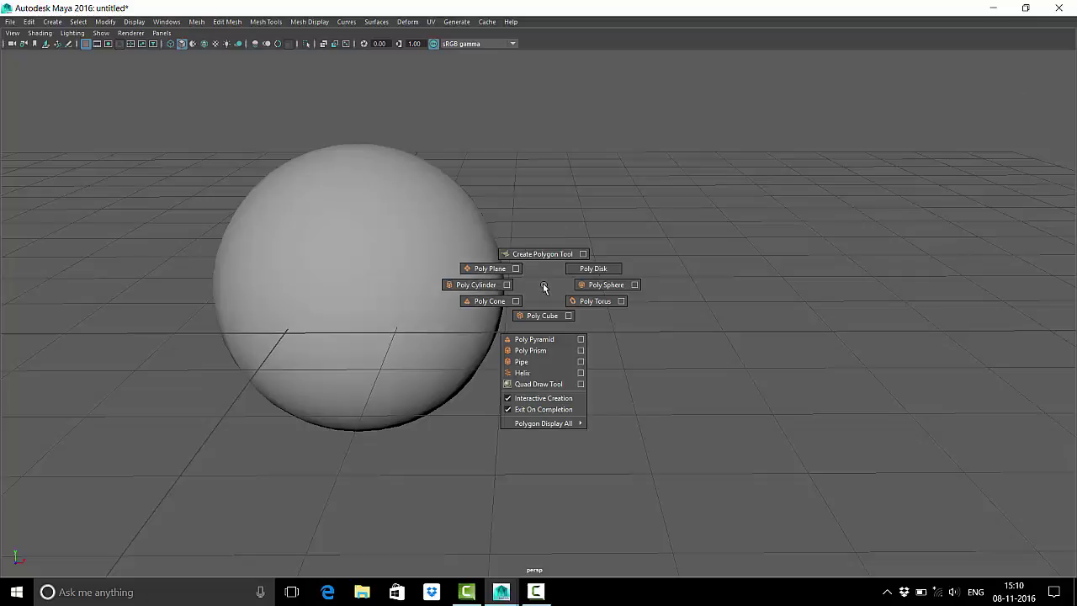
{"action": "right_click", "coordinate": [437, 292], "text": "shift"}
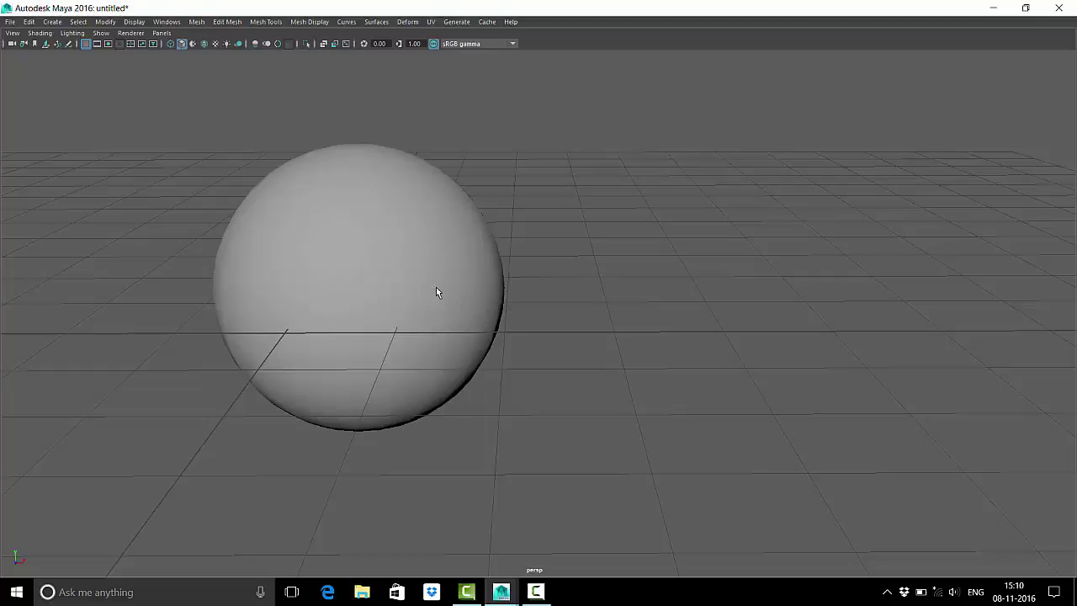
{"action": "left_click", "coordinate": [437, 291]}
{"action": "right_click", "coordinate": [437, 291], "text": "shift"}
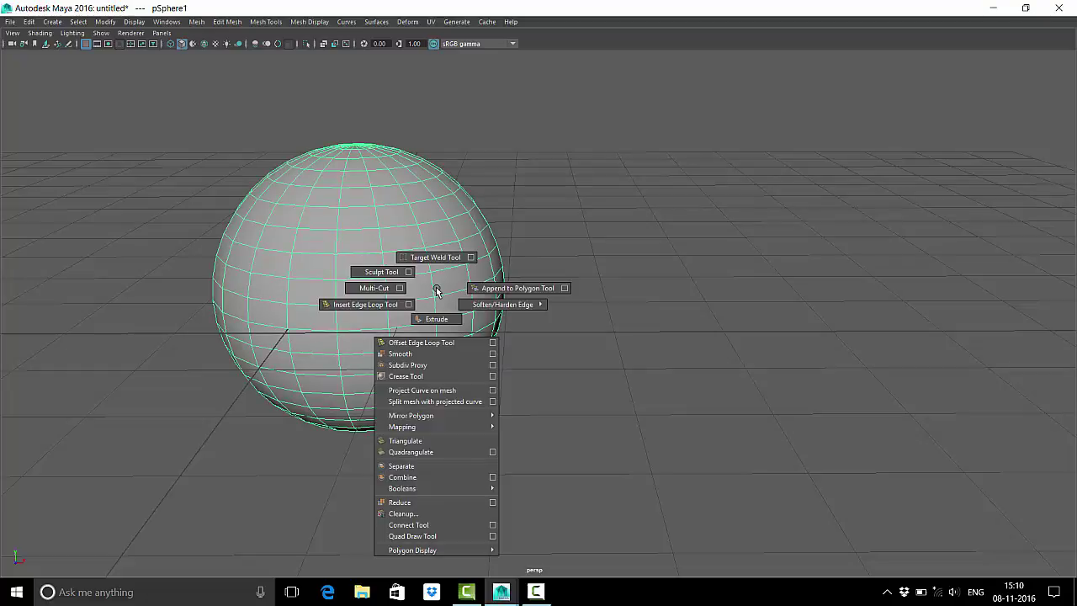
{"action": "left_click", "coordinate": [436, 292]}
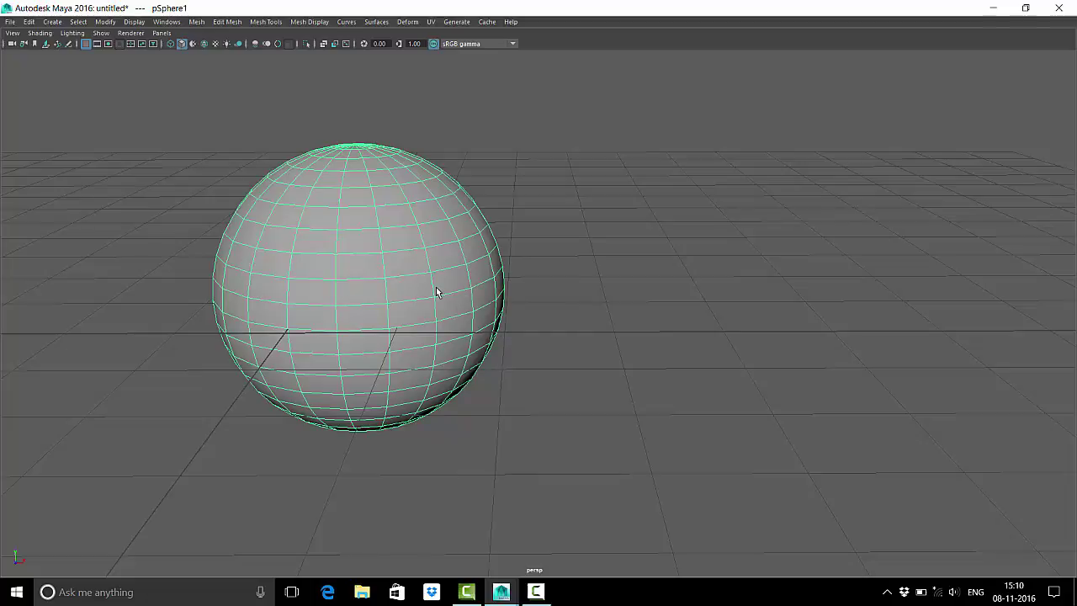
{"action": "left_click", "coordinate": [641, 233]}
Step: Create a polygon disk, move it right of the sphere and tilt it toward the camera
{"action": "right_click_drag", "start_coordinate": [593, 266], "coordinate": [641, 250], "text": "shift"}
{"action": "key", "text": "w"}
{"action": "mouse_move", "coordinate": [337, 331]}
{"action": "left_mouse_down"}
{"action": "mouse_move", "coordinate": [764, 259]}
{"action": "mouse_move", "coordinate": [875, 382]}
{"action": "left_mouse_up"}
{"action": "key", "text": "e"}
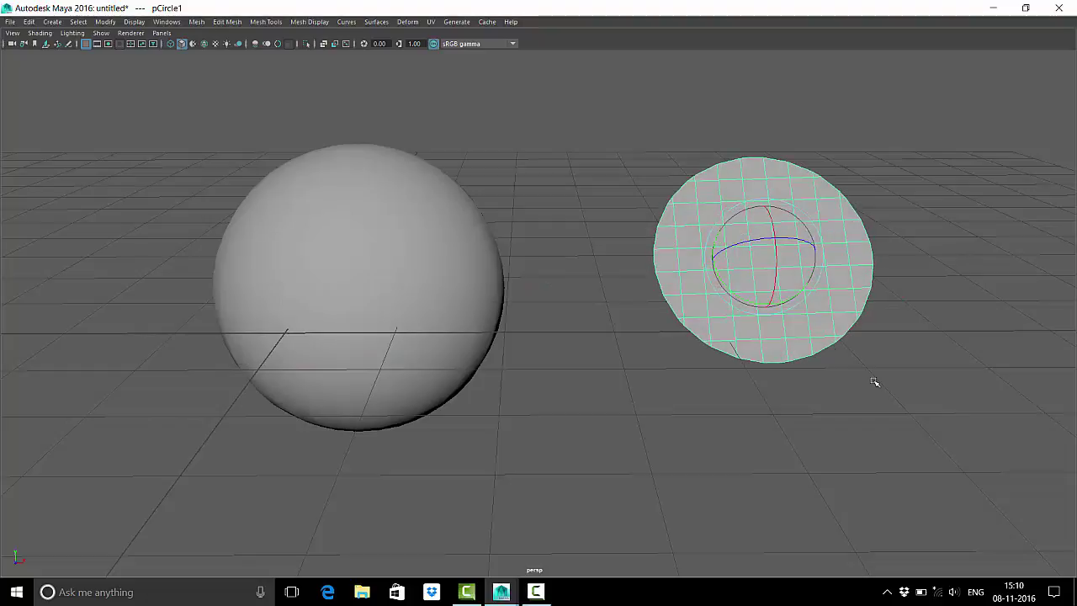
{"action": "left_click", "coordinate": [875, 382]}
Step: Draw a thin polygon torus in front of the sphere
{"action": "mouse_move", "coordinate": [600, 446]}
{"action": "right_mouse_down", "text": "shift"}
{"action": "mouse_move", "coordinate": [665, 447]}
{"action": "mouse_move", "coordinate": [656, 463]}
{"action": "right_mouse_up", "text": "shift"}
{"action": "left_click_drag", "start_coordinate": [597, 462], "coordinate": [615, 488]}
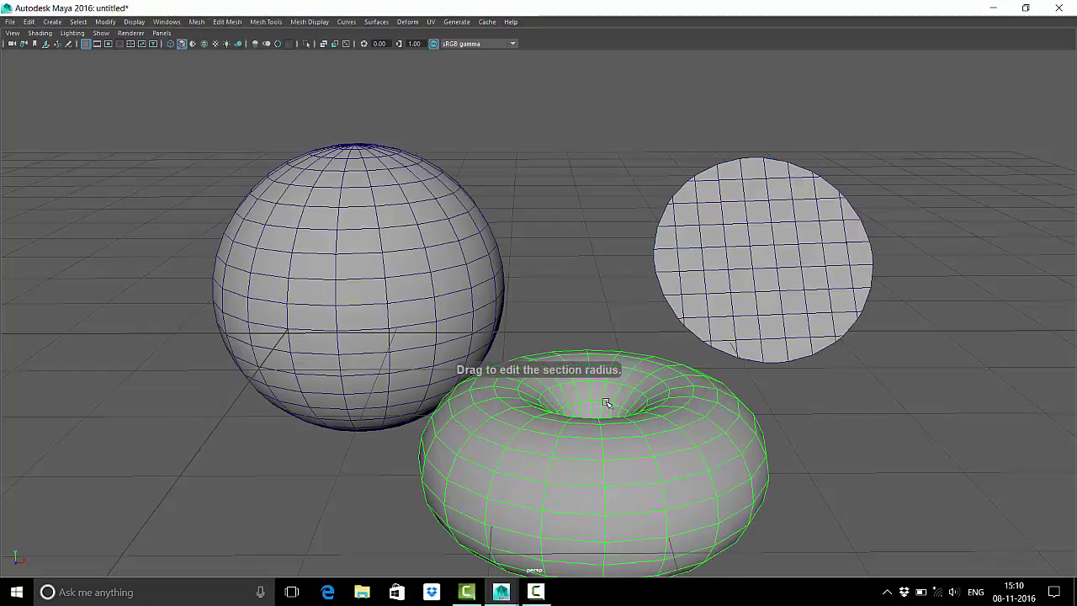
{"action": "left_click_drag", "start_coordinate": [606, 403], "coordinate": [589, 395]}
Step: Create a polygon helix on the grid between the sphere and the disk
{"action": "right_click", "coordinate": [583, 212], "text": "shift"}
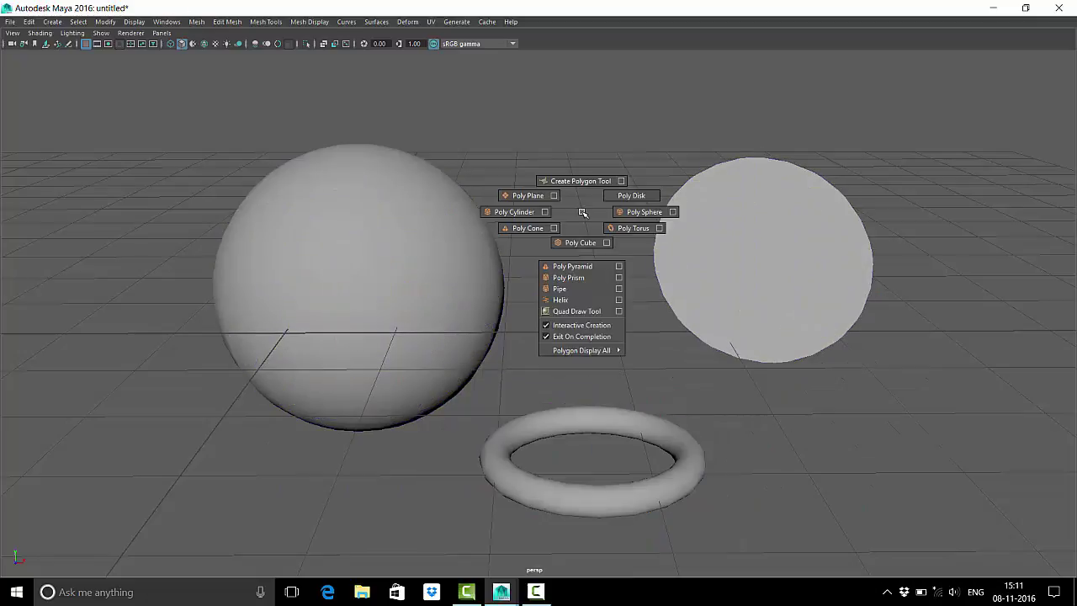
{"action": "right_click_drag", "start_coordinate": [582, 212], "coordinate": [579, 253], "text": "shift"}
{"action": "mouse_move", "coordinate": [551, 302]}
{"action": "left_mouse_down"}
{"action": "mouse_move", "coordinate": [592, 301]}
{"action": "mouse_move", "coordinate": [622, 240]}
{"action": "mouse_move", "coordinate": [616, 270]}
{"action": "mouse_move", "coordinate": [619, 168]}
{"action": "left_mouse_up"}
{"action": "left_click", "coordinate": [620, 165]}
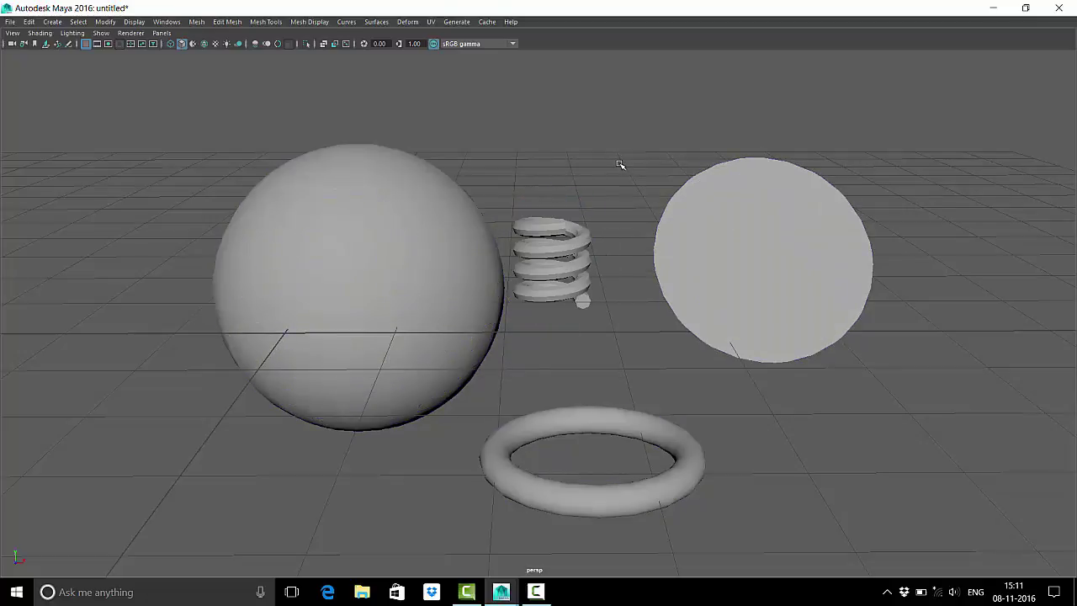
Step: Zoom out and tumble the view to look down over all the objects
{"action": "right_click_drag", "start_coordinate": [619, 165], "coordinate": [616, 233], "text": "alt"}
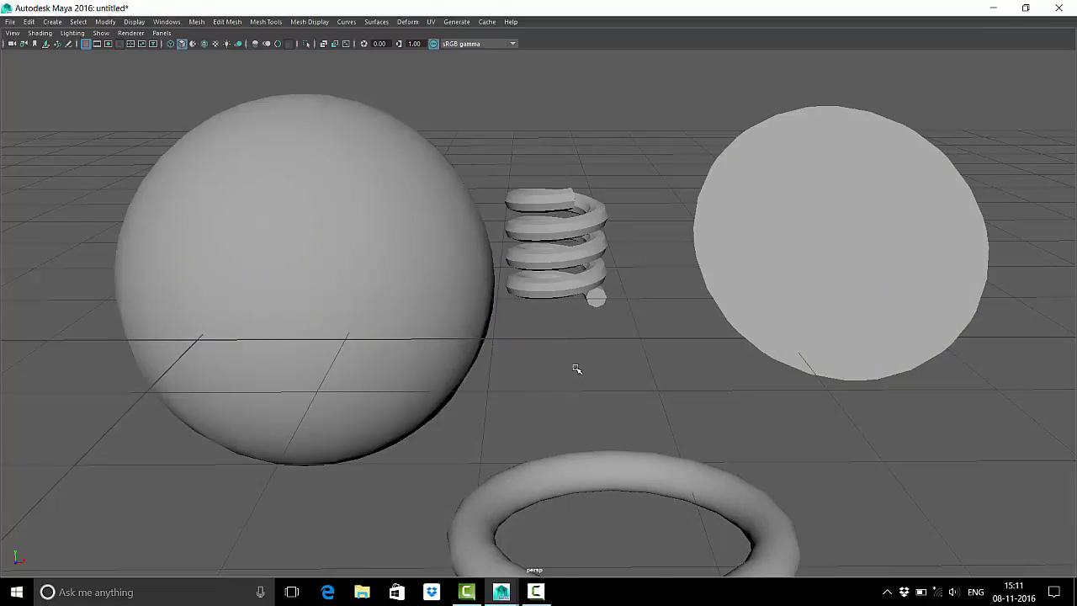
{"action": "scroll", "coordinate": [578, 368], "scroll_direction": "down", "scroll_amount": 3}
{"action": "left_click_drag", "start_coordinate": [271, 131], "coordinate": [873, 441]}
{"action": "left_click", "coordinate": [880, 453]}
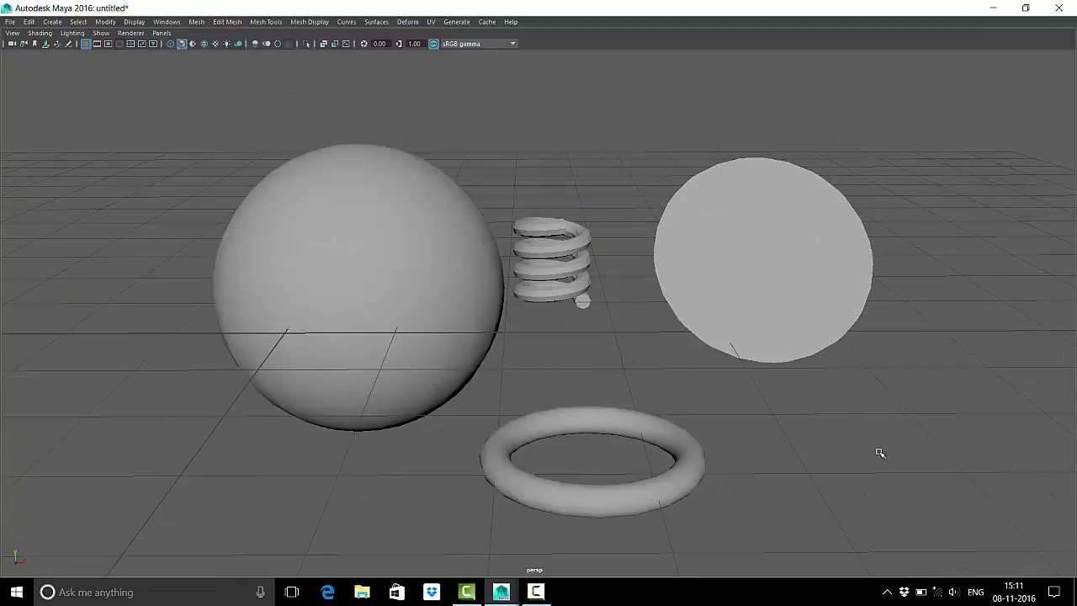
{"action": "scroll", "coordinate": [445, 313], "scroll_direction": "down", "scroll_amount": 2}
{"action": "mouse_move", "coordinate": [445, 312]}
{"action": "left_mouse_down", "text": "alt"}
{"action": "mouse_move", "coordinate": [504, 336]}
{"action": "mouse_move", "coordinate": [602, 351]}
{"action": "left_mouse_up", "text": "alt"}
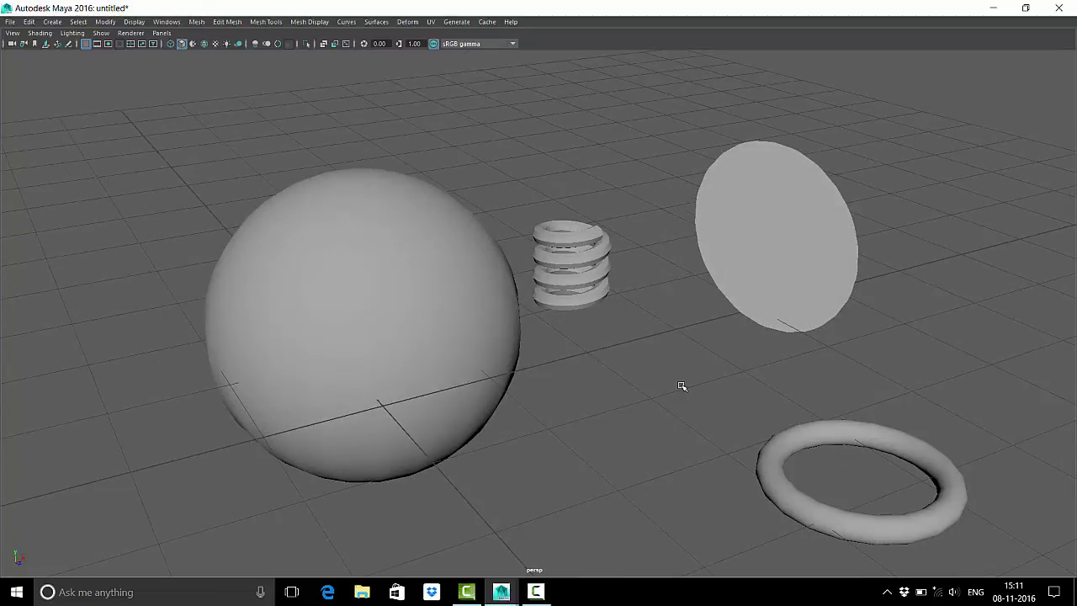
Step: Reselect and inspect the helix, then clear the selection
{"action": "mouse_move", "coordinate": [681, 385]}
{"action": "right_mouse_down", "text": "shift"}
{"action": "mouse_move", "coordinate": [685, 509]}
{"action": "mouse_move", "coordinate": [681, 355]}
{"action": "right_mouse_up", "text": "shift"}
{"action": "left_click", "coordinate": [601, 254]}
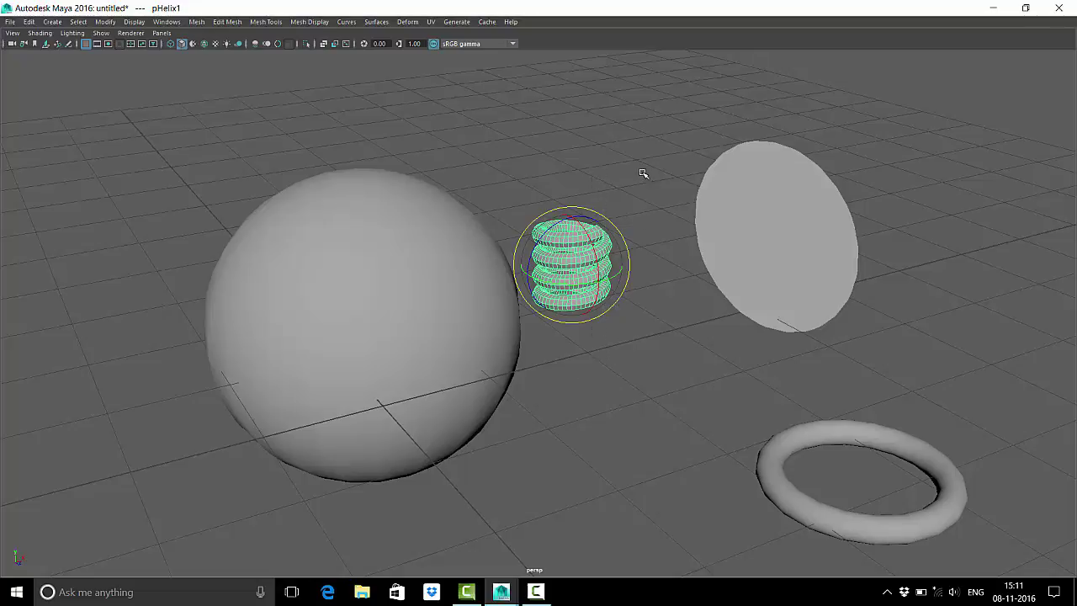
{"action": "left_click_drag", "start_coordinate": [679, 106], "coordinate": [534, 378]}
{"action": "left_click", "coordinate": [732, 367]}
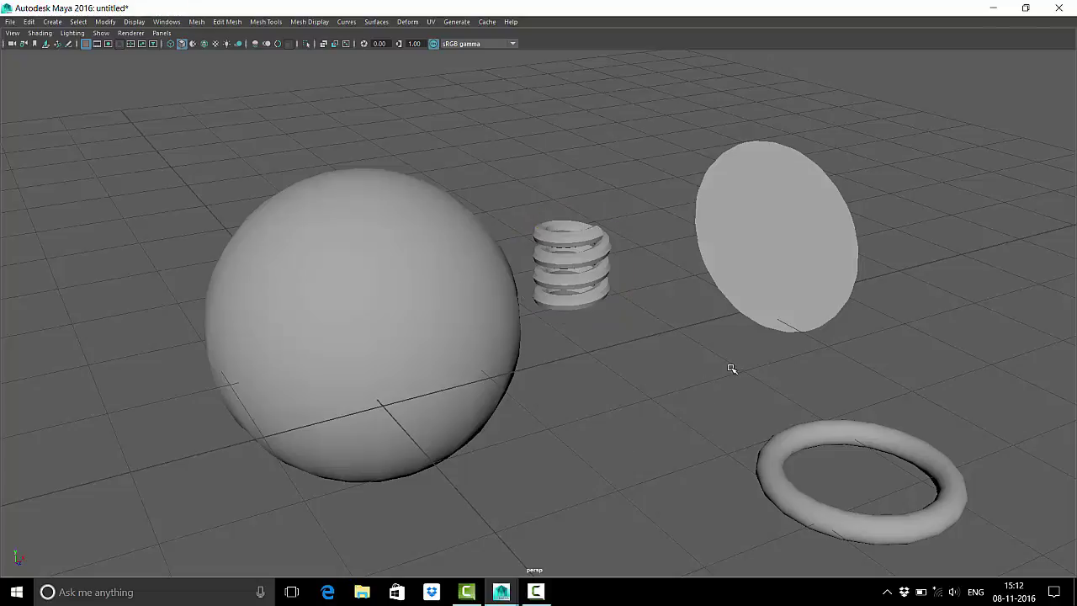
{"action": "left_click", "coordinate": [571, 240]}
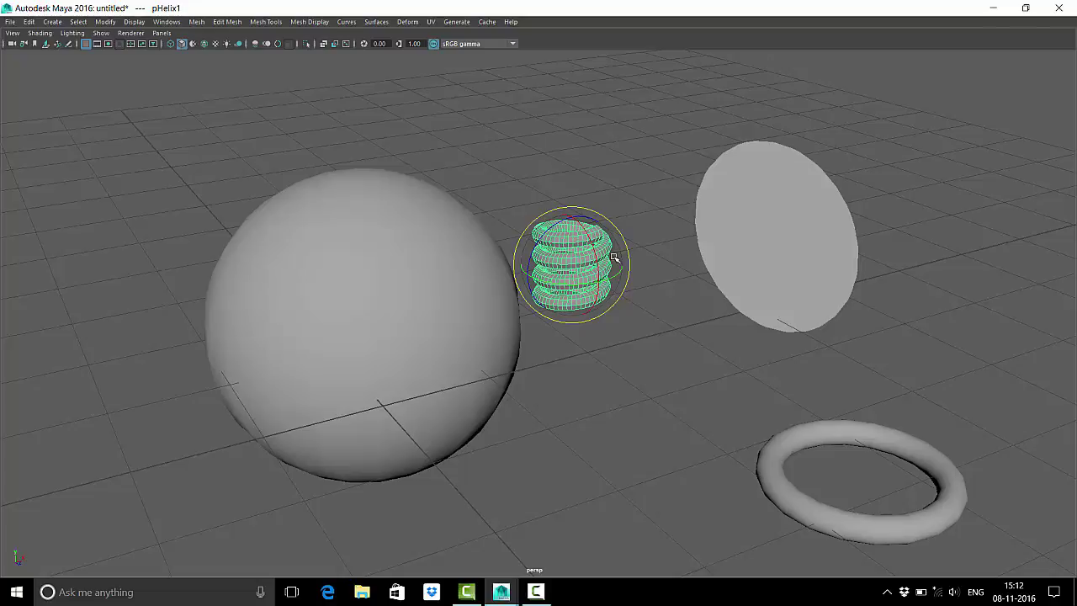
{"action": "left_click", "coordinate": [732, 353]}
{"action": "right_click", "coordinate": [732, 353], "text": "shift"}
Step: Drag a polygon plane onto the grid near the torus and isolate it in the view
{"action": "left_click", "coordinate": [677, 336]}
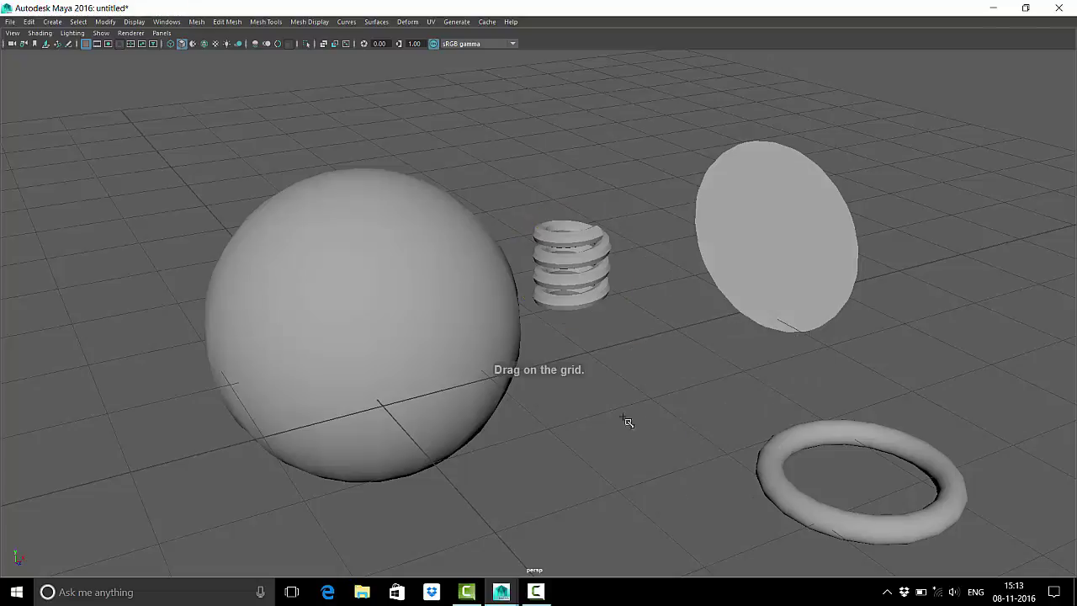
{"action": "left_click_drag", "start_coordinate": [625, 419], "coordinate": [614, 569]}
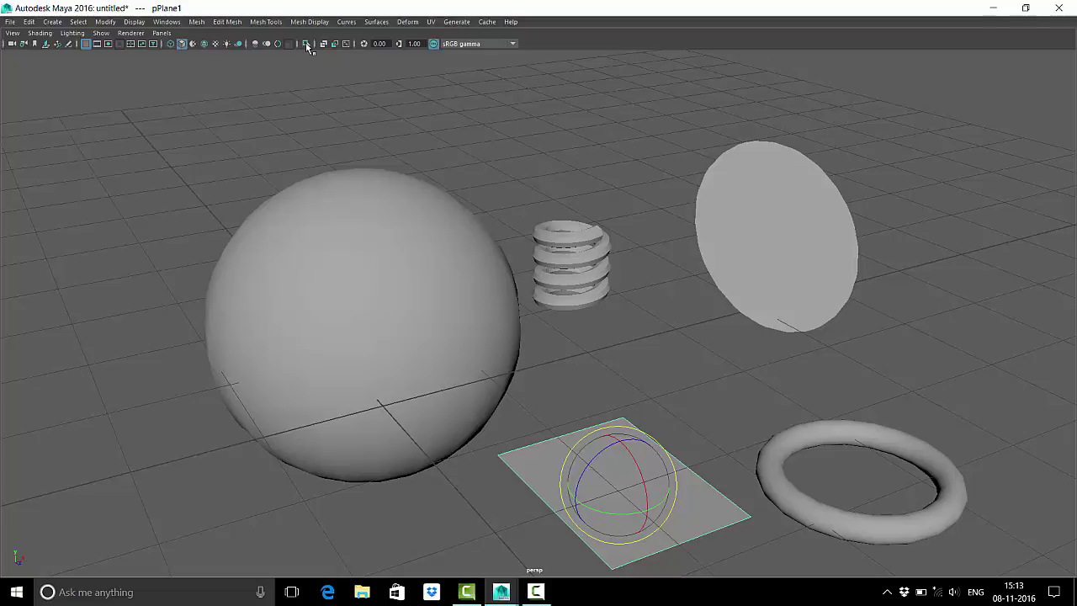
{"action": "left_click", "coordinate": [308, 47]}
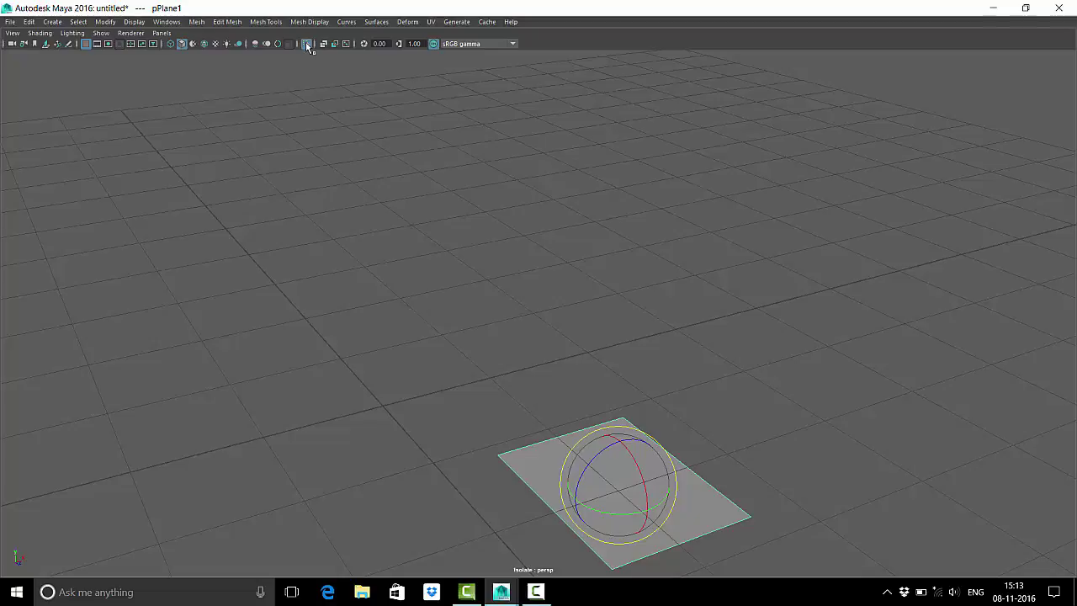
Step: Frame the plane with F, raise it slightly with the move tool, and orbit around it
{"action": "key", "text": "f"}
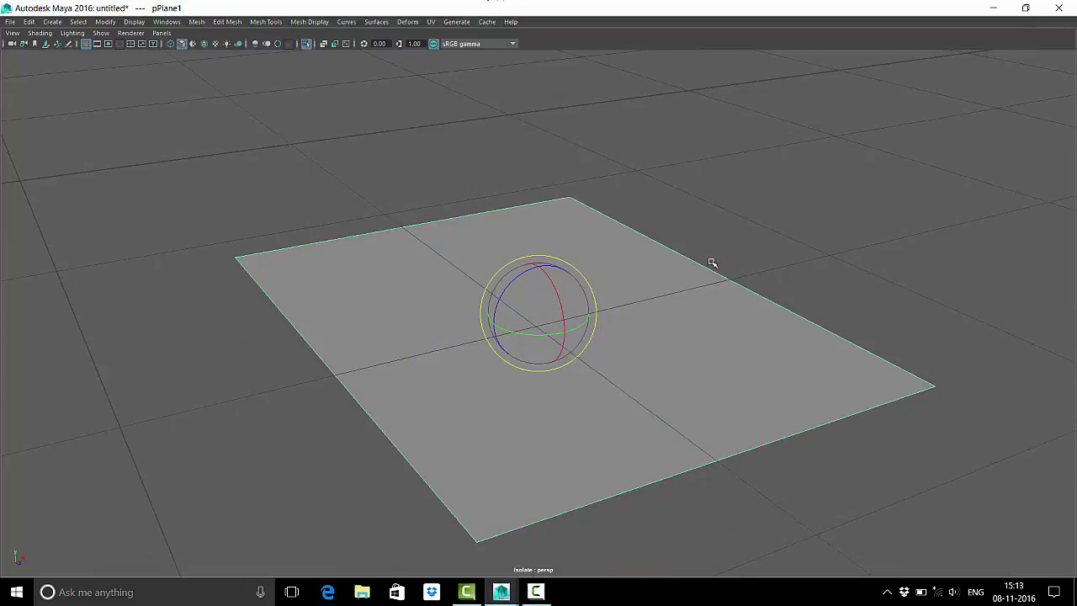
{"action": "left_click", "coordinate": [816, 250]}
{"action": "left_click", "coordinate": [639, 329]}
{"action": "key", "text": "w"}
{"action": "left_click_drag", "start_coordinate": [541, 260], "coordinate": [541, 193]}
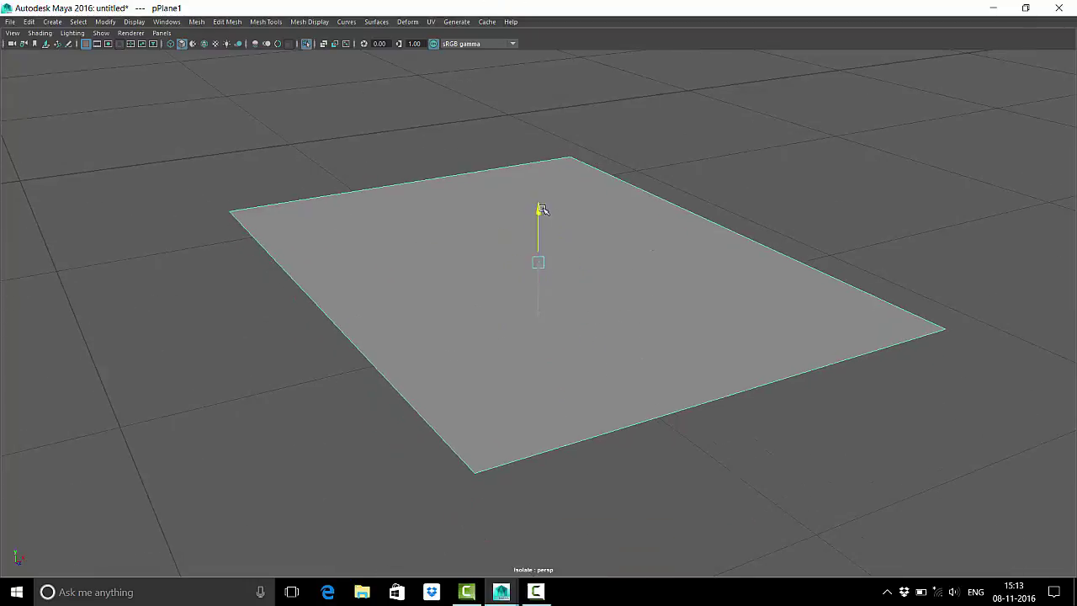
{"action": "left_click", "coordinate": [665, 144]}
{"action": "mouse_move", "coordinate": [661, 219]}
{"action": "left_mouse_down", "text": "alt"}
{"action": "mouse_move", "coordinate": [563, 202]}
{"action": "mouse_move", "coordinate": [633, 248]}
{"action": "left_mouse_up", "text": "alt"}
{"action": "left_click", "coordinate": [633, 250]}
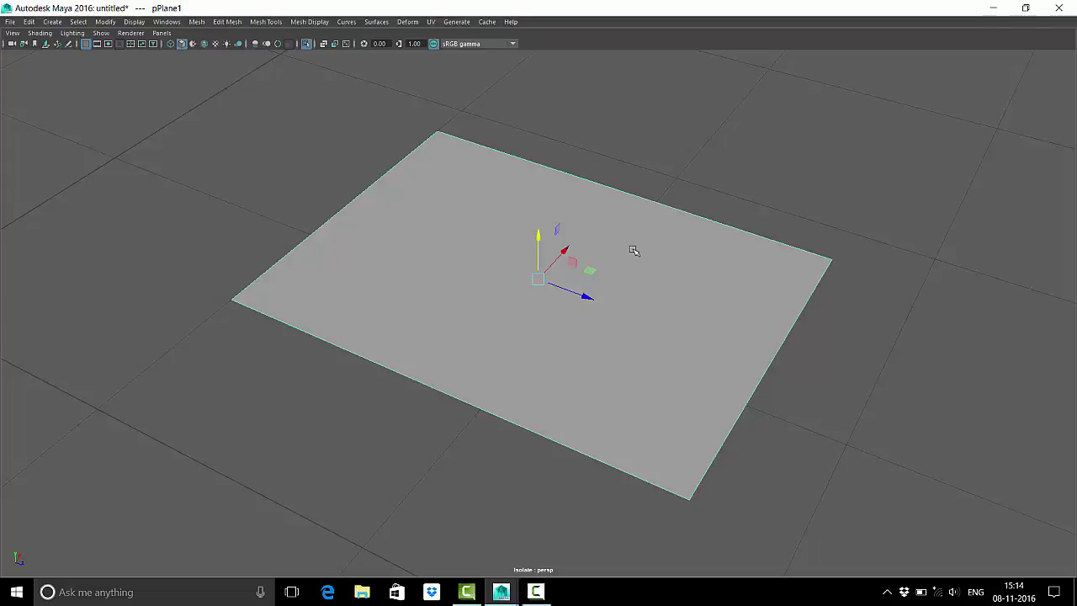
{"action": "left_click", "coordinate": [535, 592]}
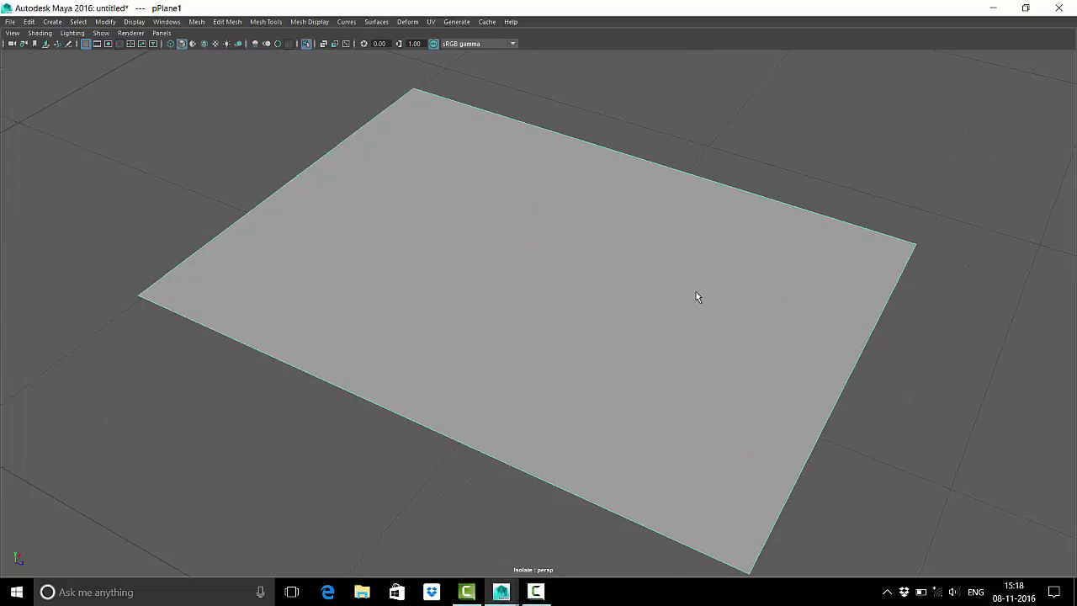
Step: Switch the plane to edge mode and try moving its top edge, then undo
{"action": "right_click_drag", "start_coordinate": [652, 239], "coordinate": [649, 210]}
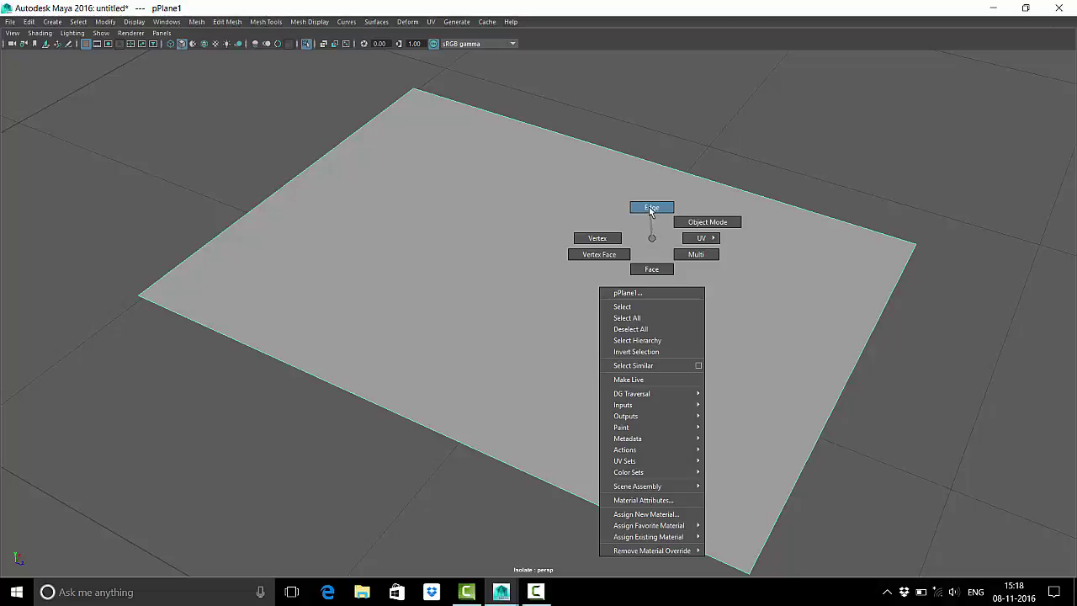
{"action": "left_click", "coordinate": [651, 209]}
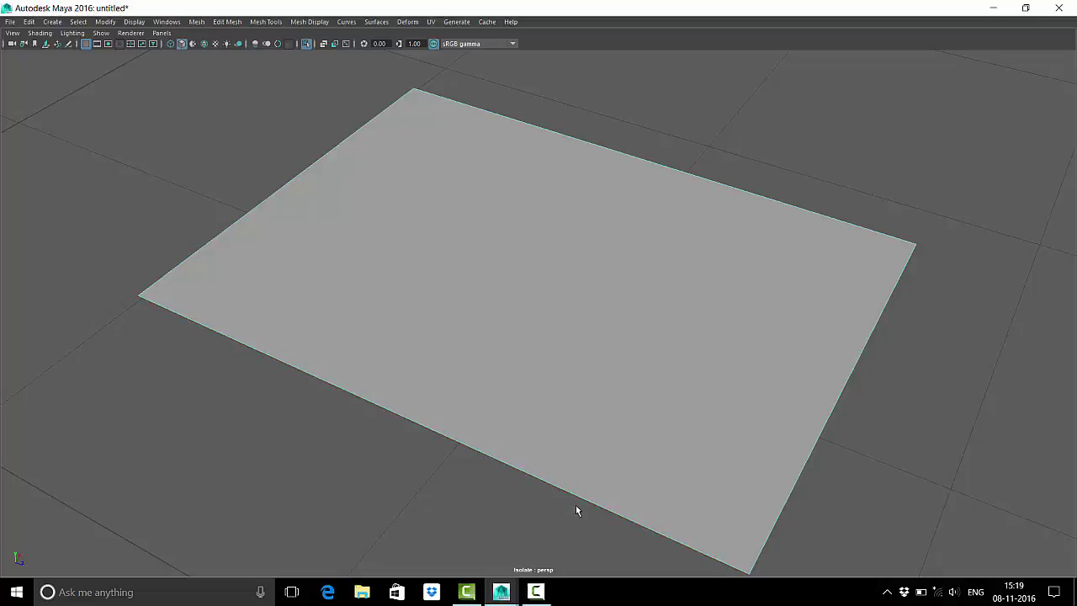
{"action": "right_click_drag", "start_coordinate": [663, 281], "coordinate": [665, 300]}
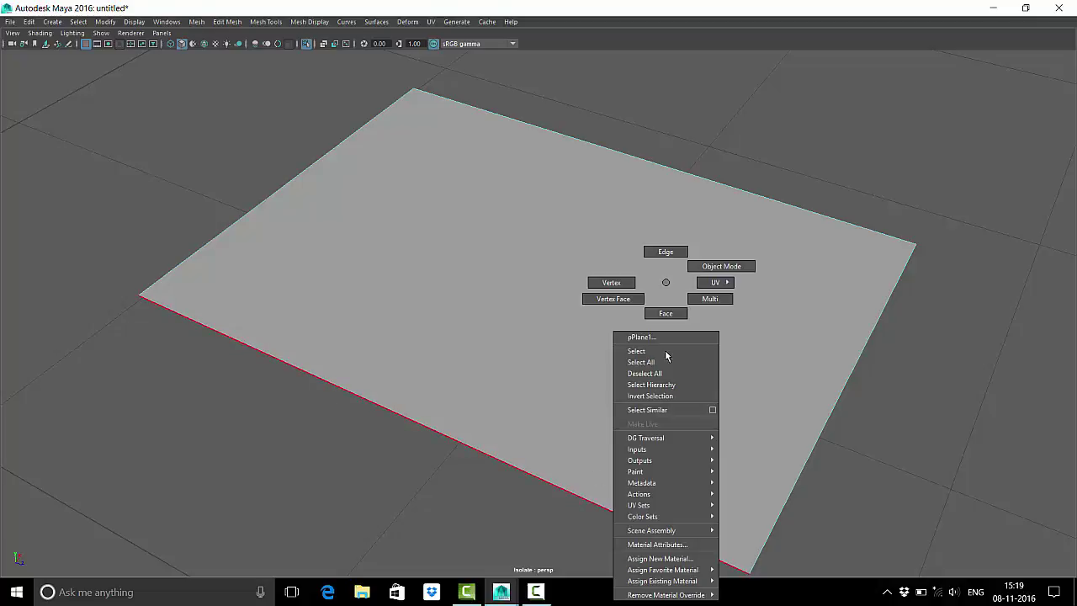
{"action": "left_click", "coordinate": [870, 334]}
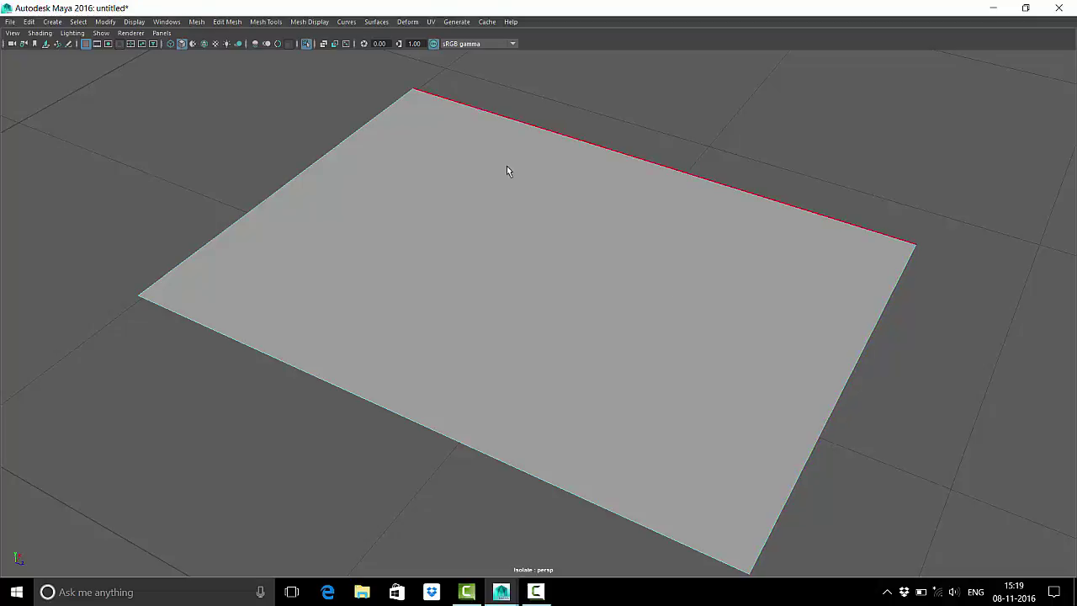
{"action": "left_click", "coordinate": [564, 158]}
{"action": "key", "text": "w"}
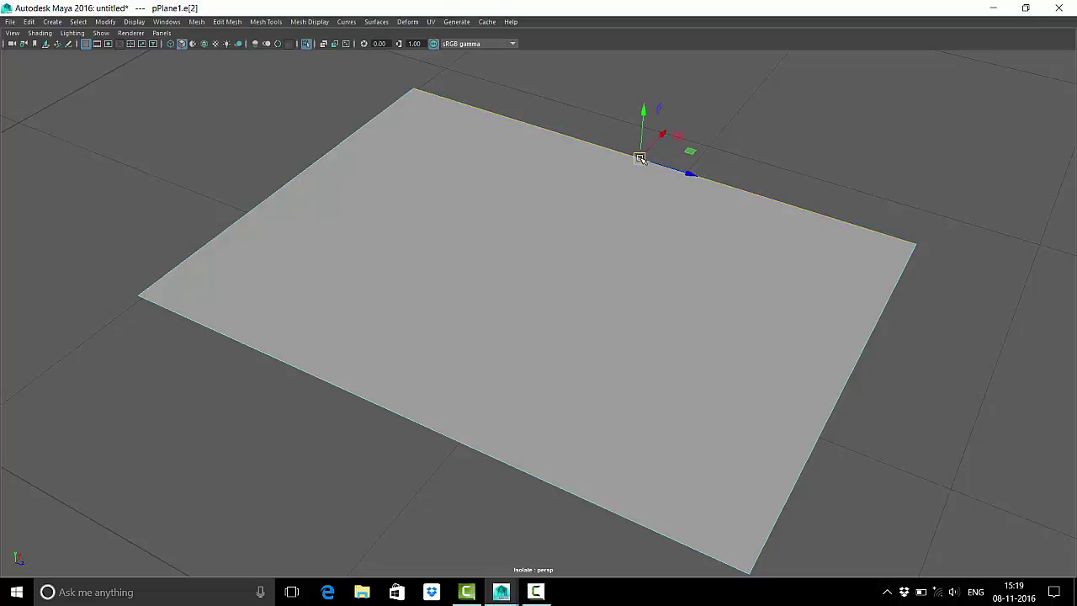
{"action": "mouse_move", "coordinate": [640, 158]}
{"action": "left_mouse_down"}
{"action": "mouse_move", "coordinate": [765, 240]}
{"action": "mouse_move", "coordinate": [438, 219]}
{"action": "mouse_move", "coordinate": [665, 252]}
{"action": "left_mouse_up"}
{"action": "key", "text": "ctrl+z"}
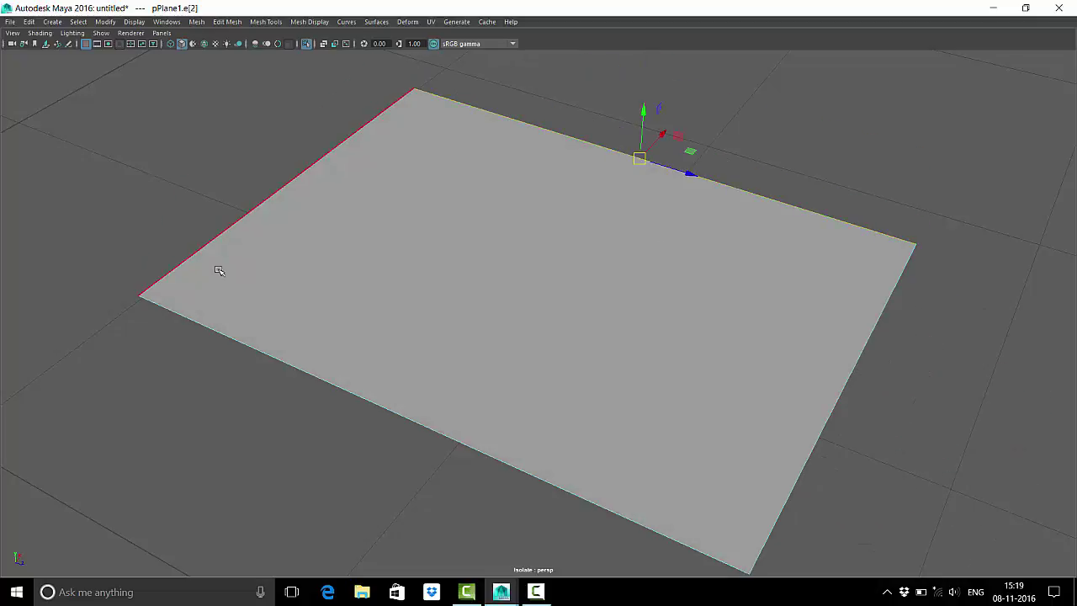
Step: Shift the plane's left and bottom edges, then undo back to the rectangle
{"action": "left_click", "coordinate": [216, 244]}
{"action": "mouse_move", "coordinate": [244, 168]}
{"action": "left_mouse_down"}
{"action": "mouse_move", "coordinate": [391, 170]}
{"action": "mouse_move", "coordinate": [356, 204]}
{"action": "mouse_move", "coordinate": [295, 177]}
{"action": "left_mouse_up"}
{"action": "left_click", "coordinate": [397, 404]}
{"action": "mouse_move", "coordinate": [411, 402]}
{"action": "left_mouse_down"}
{"action": "mouse_move", "coordinate": [587, 286]}
{"action": "mouse_move", "coordinate": [442, 340]}
{"action": "left_mouse_up"}
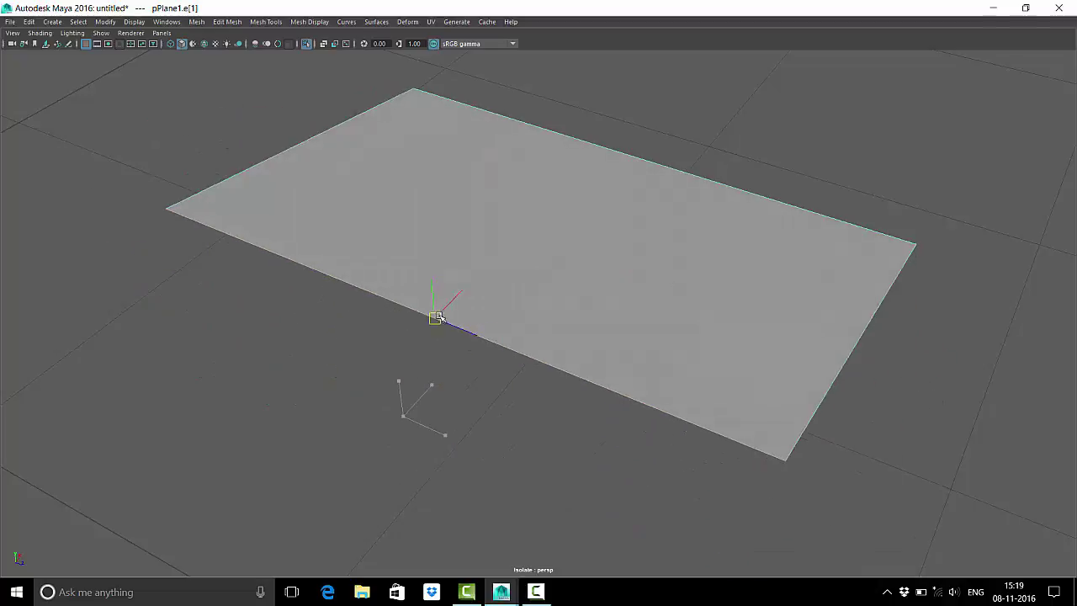
{"action": "key", "text": "ctrl+z"}
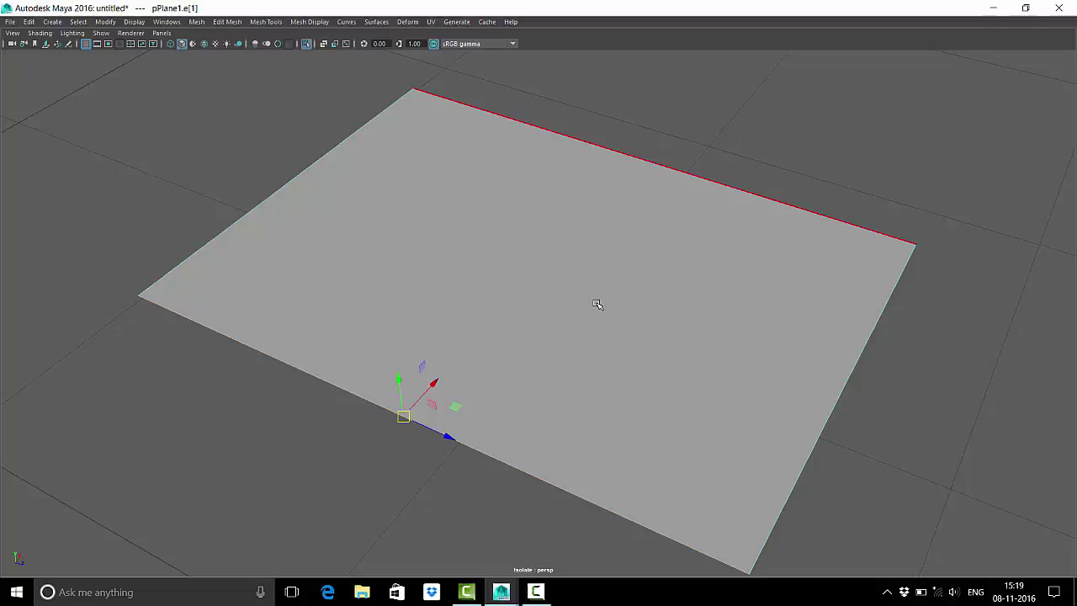
Step: Put the plane in vertex mode and make the viewport background black with Alt+B
{"action": "right_click_drag", "start_coordinate": [642, 231], "coordinate": [697, 216]}
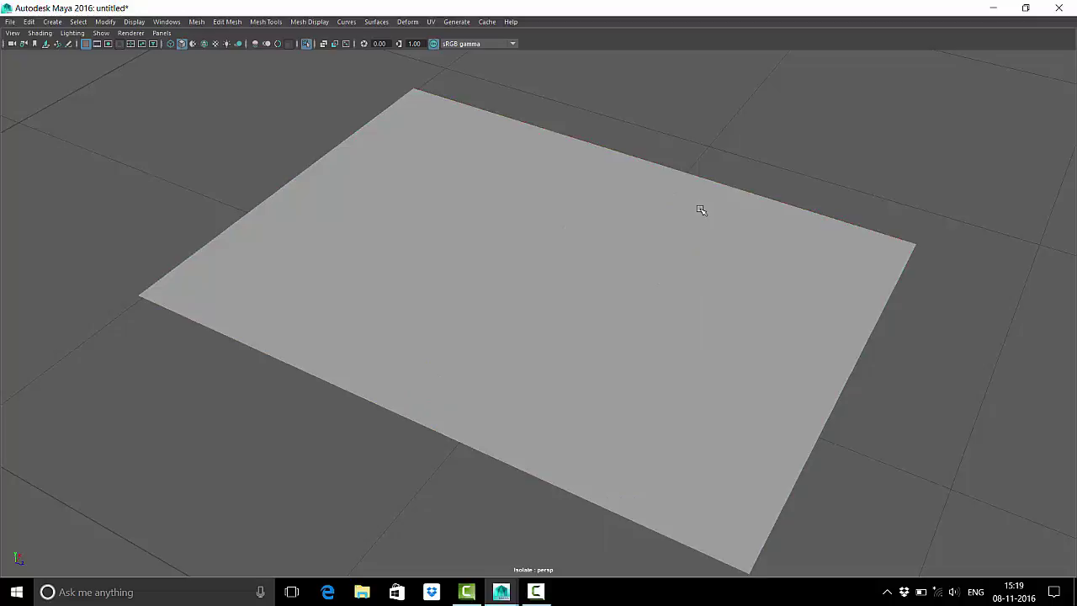
{"action": "left_click", "coordinate": [770, 236]}
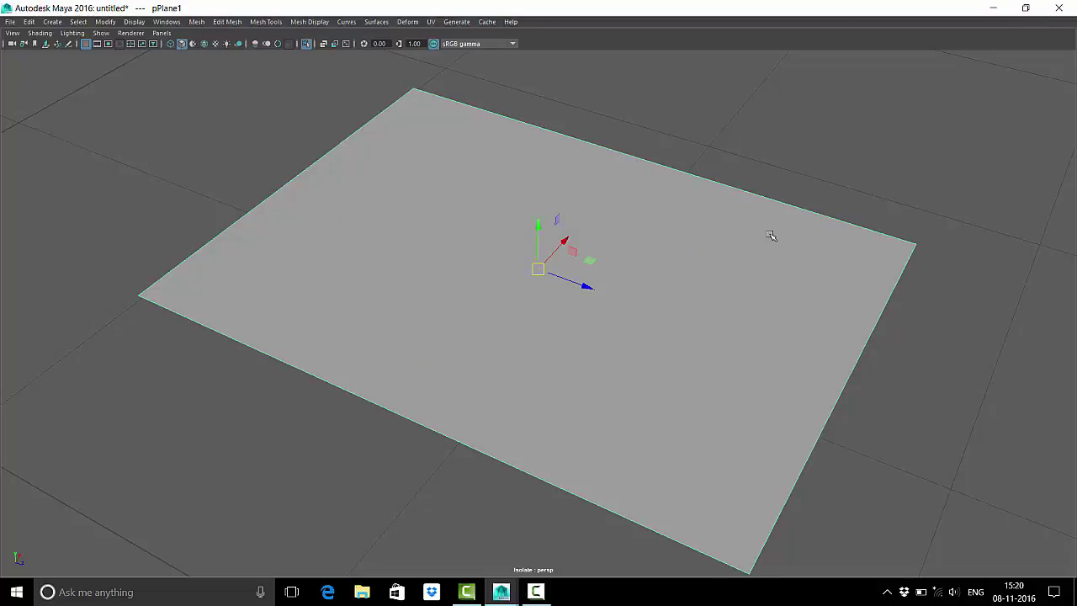
{"action": "right_click_drag", "start_coordinate": [770, 235], "coordinate": [708, 238]}
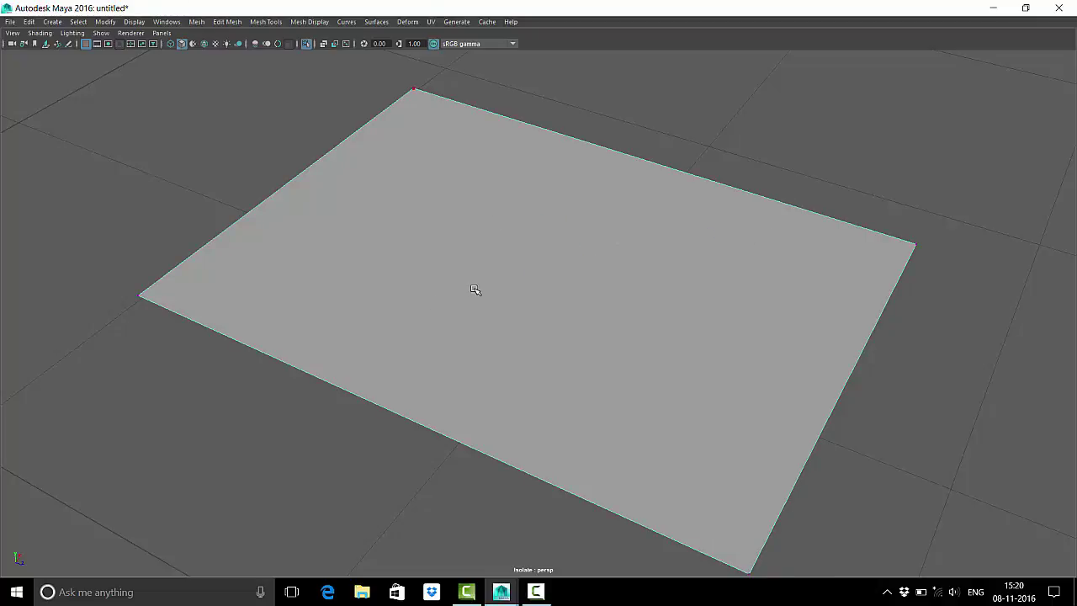
{"action": "key", "text": "alt+b"}
{"action": "key", "text": "alt+b"}
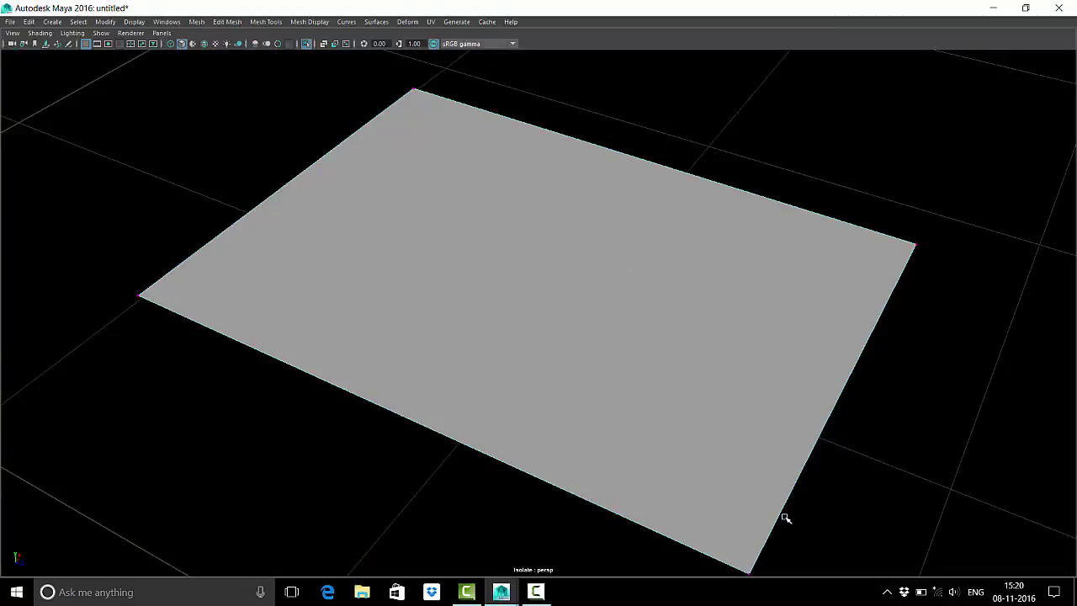
{"action": "left_click", "coordinate": [916, 244]}
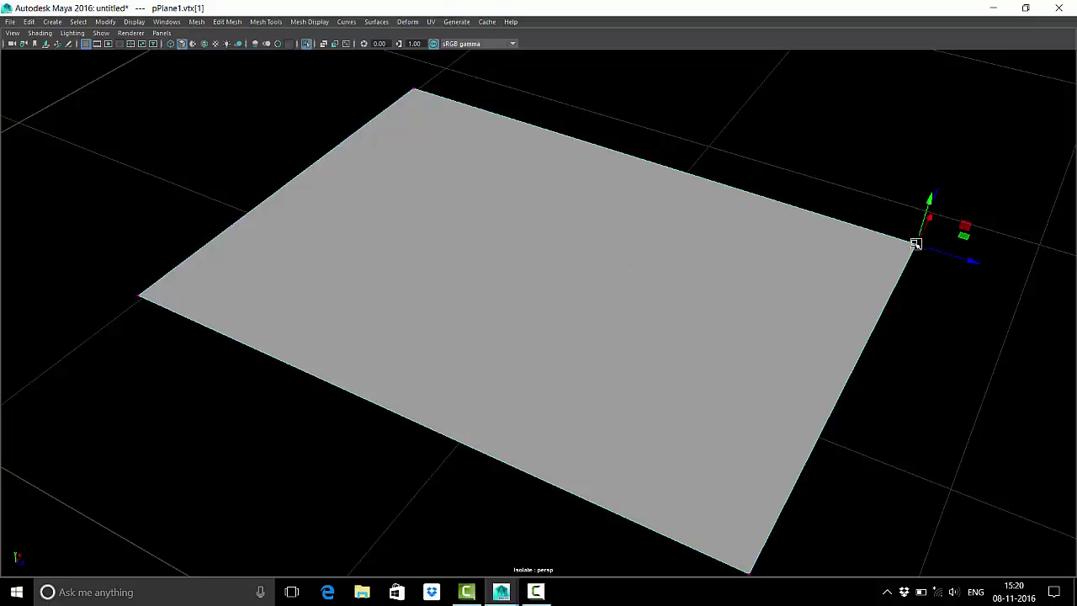
{"action": "mouse_move", "coordinate": [914, 242]}
{"action": "left_mouse_down"}
{"action": "mouse_move", "coordinate": [539, 161]}
{"action": "mouse_move", "coordinate": [707, 288]}
{"action": "left_mouse_up"}
{"action": "left_click_drag", "start_coordinate": [112, 261], "coordinate": [209, 391]}
{"action": "mouse_move", "coordinate": [140, 296]}
{"action": "left_mouse_down"}
{"action": "mouse_move", "coordinate": [450, 267]}
{"action": "mouse_move", "coordinate": [340, 267]}
{"action": "left_mouse_up"}
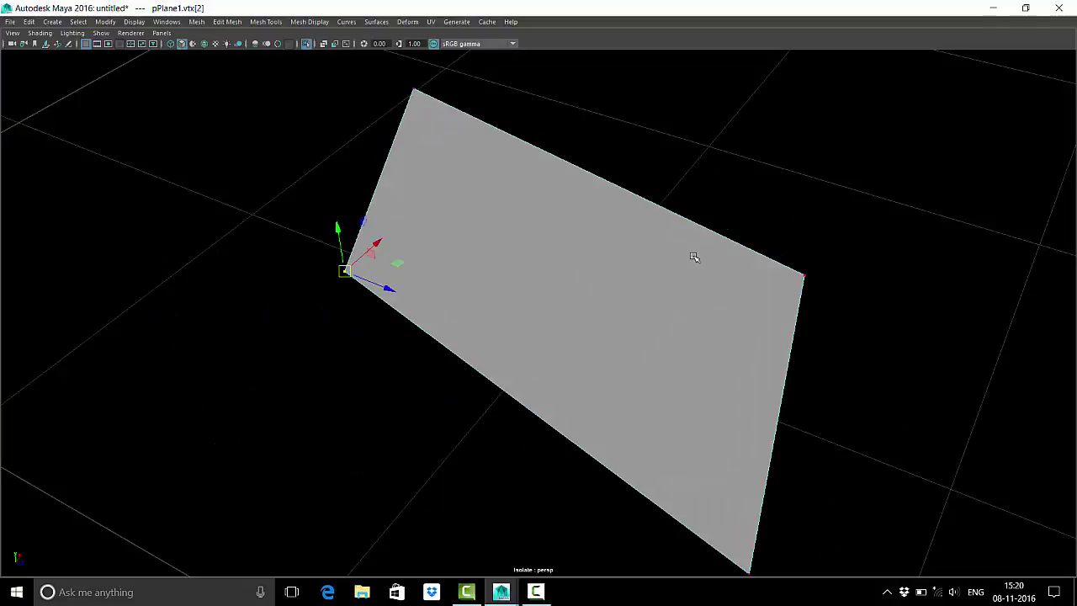
{"action": "right_click_drag", "start_coordinate": [692, 255], "coordinate": [752, 237]}
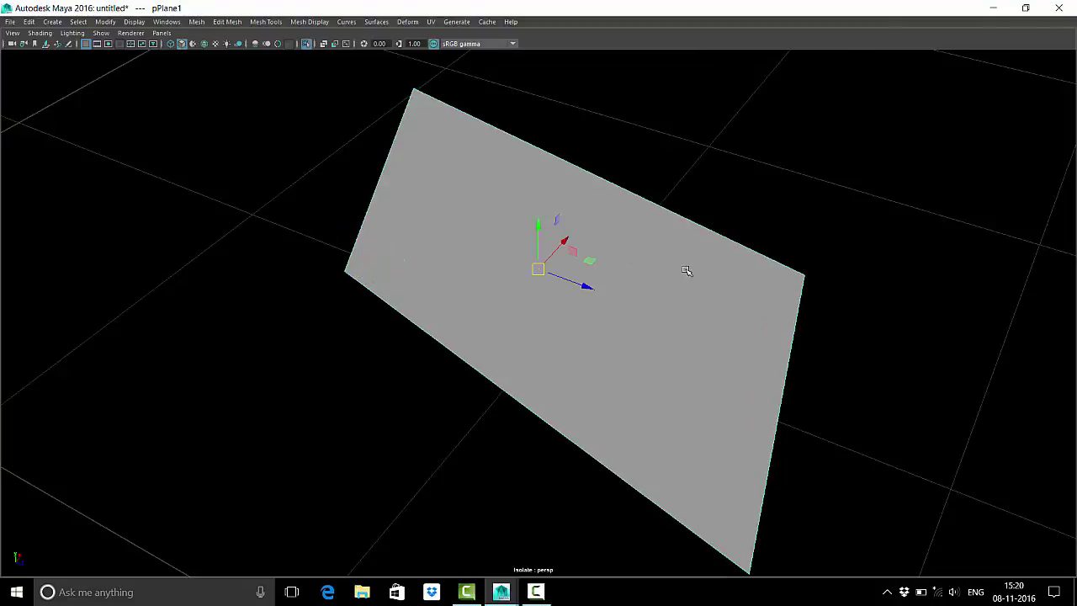
{"action": "right_click_drag", "start_coordinate": [685, 271], "coordinate": [686, 300]}
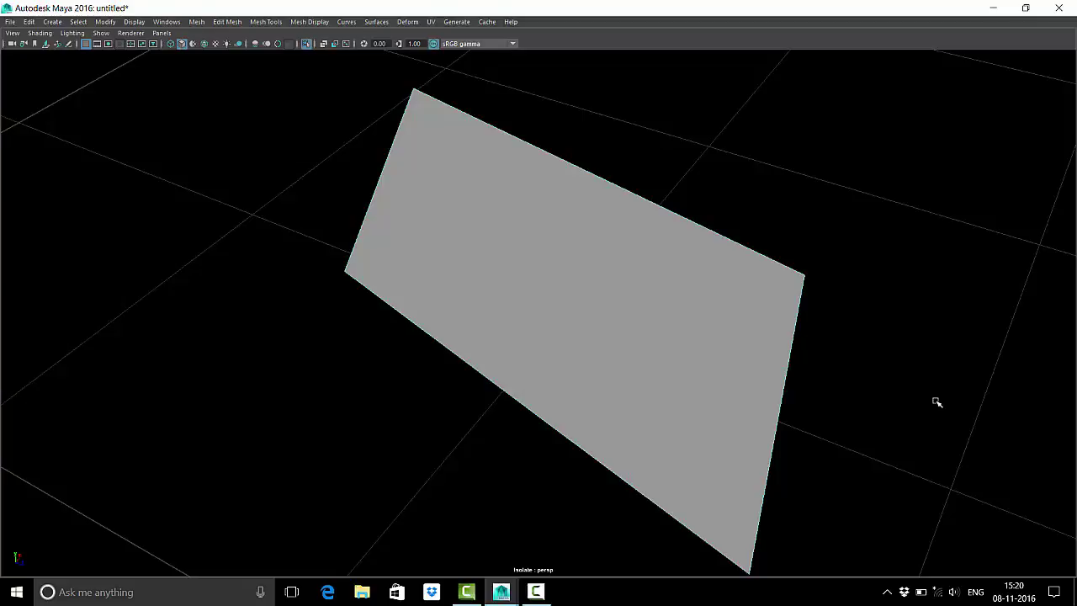
{"action": "left_click", "coordinate": [690, 325]}
{"action": "mouse_move", "coordinate": [934, 435]}
{"action": "left_mouse_down", "text": "alt"}
{"action": "mouse_move", "coordinate": [616, 360]}
{"action": "mouse_move", "coordinate": [807, 253]}
{"action": "left_mouse_up", "text": "alt"}
{"action": "right_click_drag", "start_coordinate": [807, 245], "coordinate": [824, 234]}
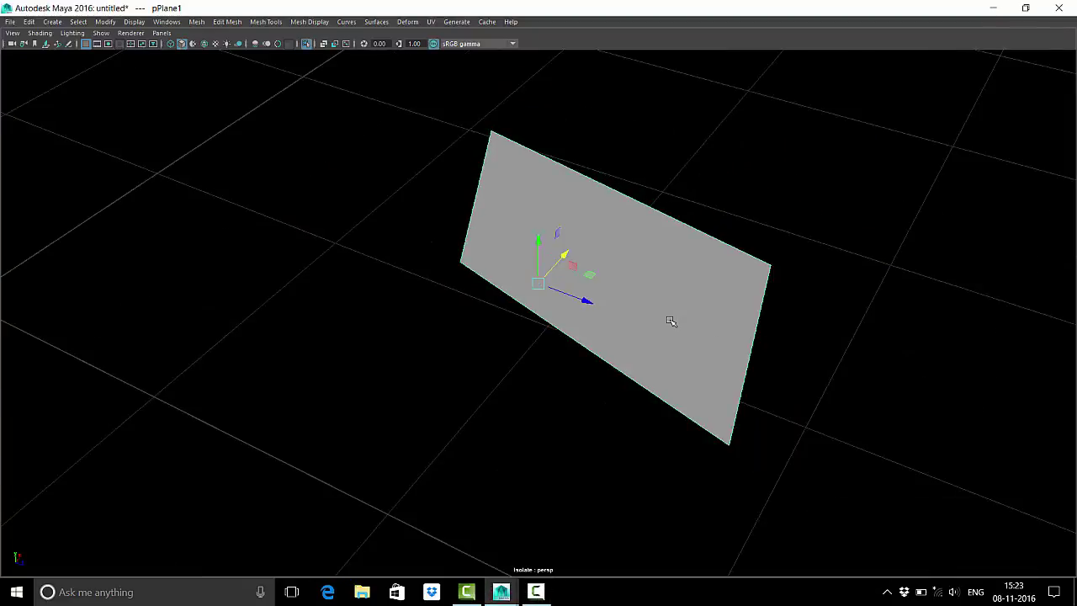
Step: Duplicate the plane, move the copy down-left, and delete one corner vertex to leave a triangle
{"action": "key", "text": "ctrl+d"}
{"action": "left_click_drag", "start_coordinate": [563, 254], "coordinate": [449, 425]}
{"action": "right_click_drag", "start_coordinate": [492, 282], "coordinate": [526, 330]}
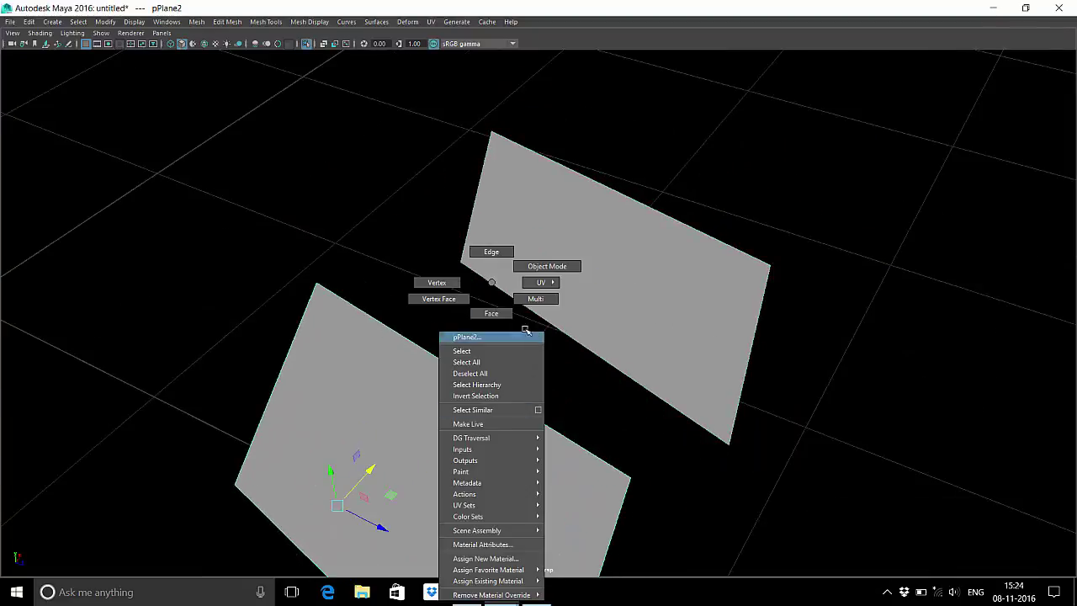
{"action": "left_click", "coordinate": [437, 282]}
{"action": "left_click_drag", "start_coordinate": [613, 438], "coordinate": [650, 499]}
{"action": "key", "text": "Delete"}
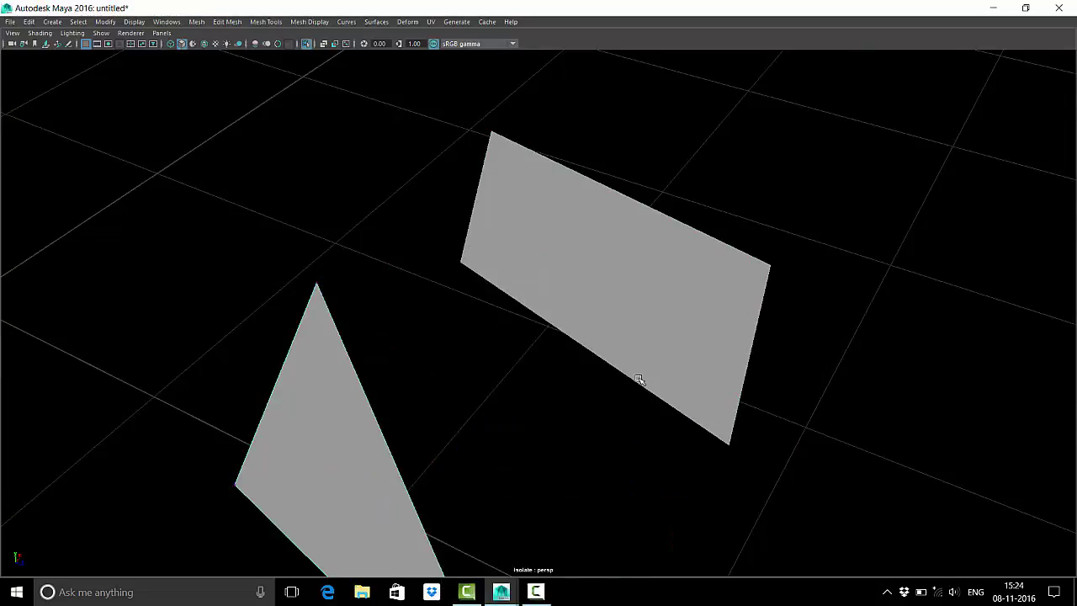
Step: Reframe the view on the two planes and hide the ground grid
{"action": "mouse_move", "coordinate": [639, 380]}
{"action": "left_mouse_down", "text": "alt"}
{"action": "mouse_move", "coordinate": [551, 218]}
{"action": "mouse_move", "coordinate": [471, 385]}
{"action": "mouse_move", "coordinate": [512, 359]}
{"action": "mouse_move", "coordinate": [490, 384]}
{"action": "left_mouse_up", "text": "alt"}
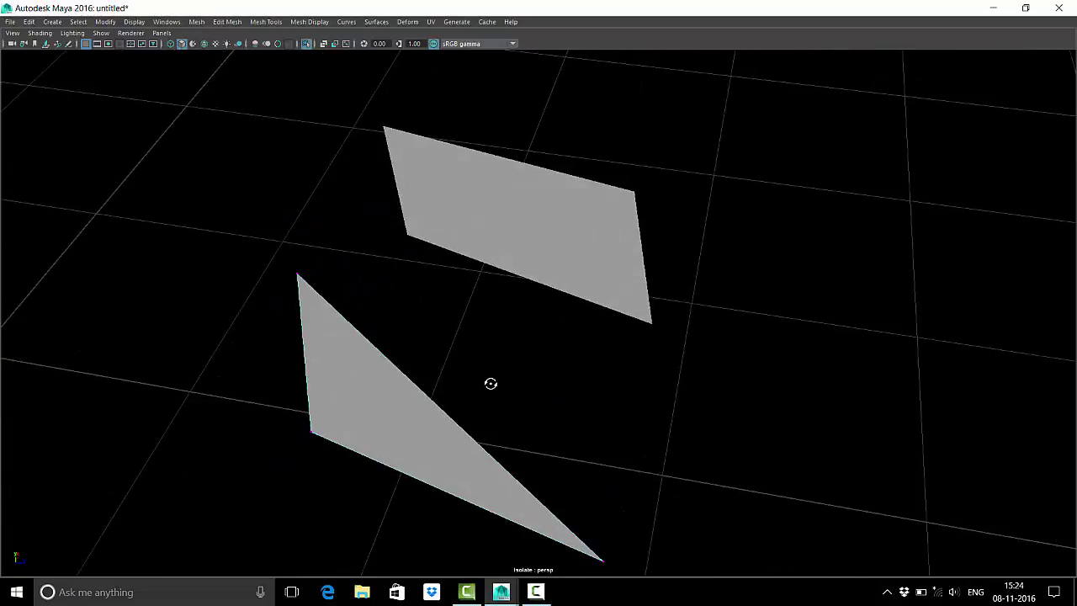
{"action": "middle_click_drag", "start_coordinate": [490, 384], "coordinate": [549, 356], "text": "alt"}
{"action": "left_click", "coordinate": [85, 43]}
{"action": "scroll", "coordinate": [510, 287], "scroll_direction": "up", "scroll_amount": 2}
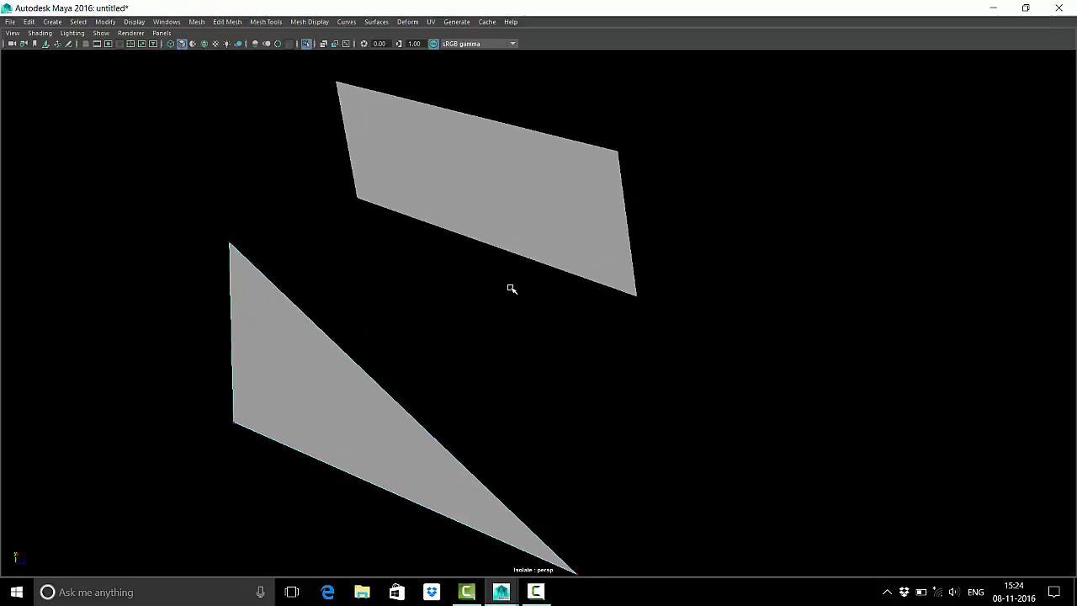
{"action": "scroll", "coordinate": [452, 344], "scroll_direction": "down", "scroll_amount": 2}
{"action": "left_click_drag", "start_coordinate": [532, 449], "coordinate": [600, 553]}
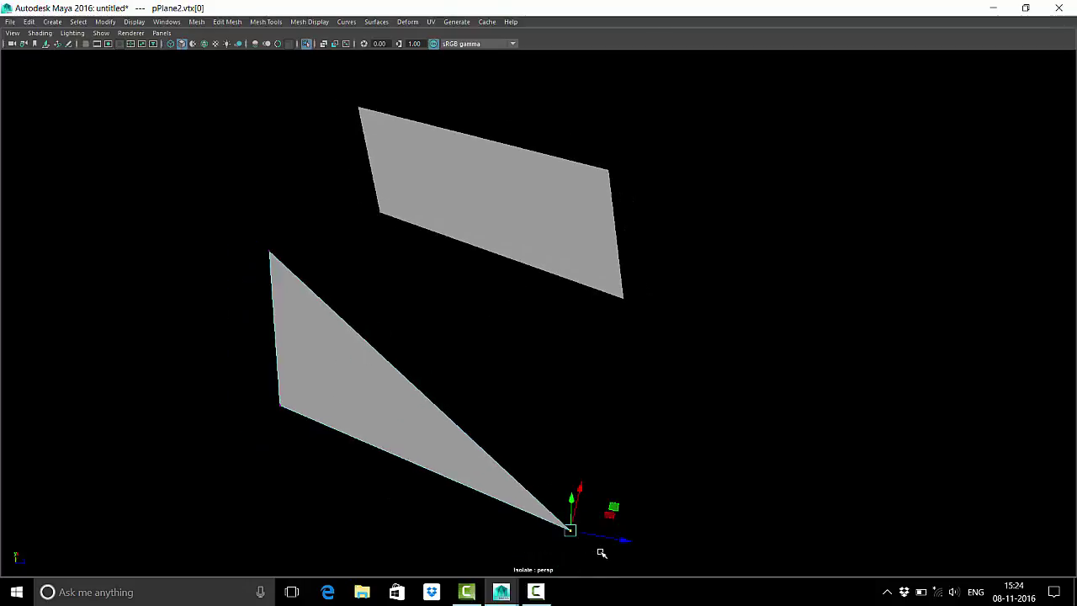
{"action": "left_click", "coordinate": [601, 552]}
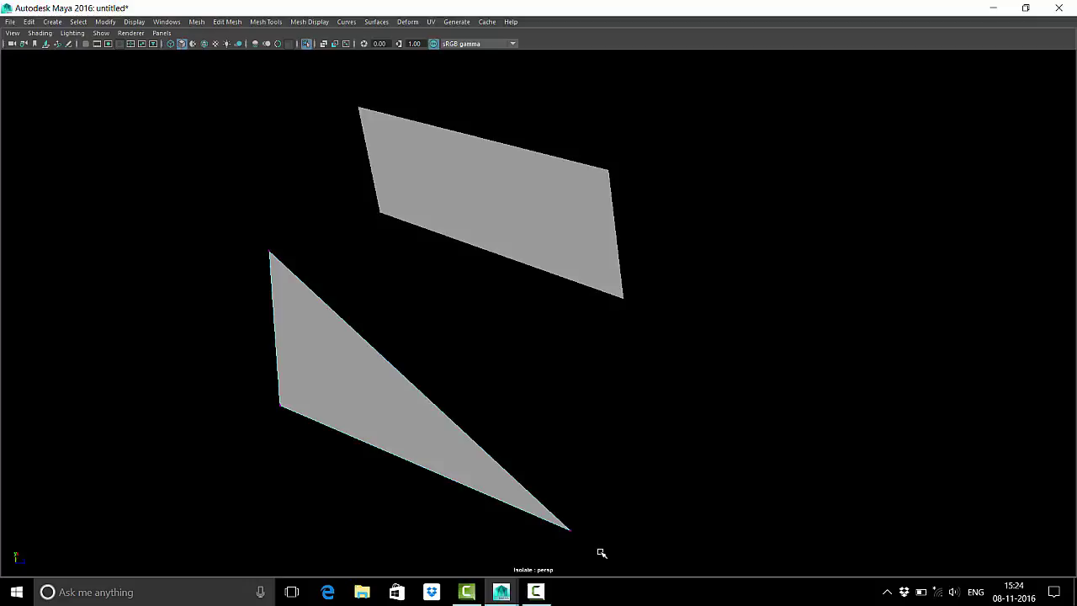
Step: Return the triangle to object mode and add a polygon disk to the right of the planes
{"action": "right_click_drag", "start_coordinate": [373, 361], "coordinate": [426, 266]}
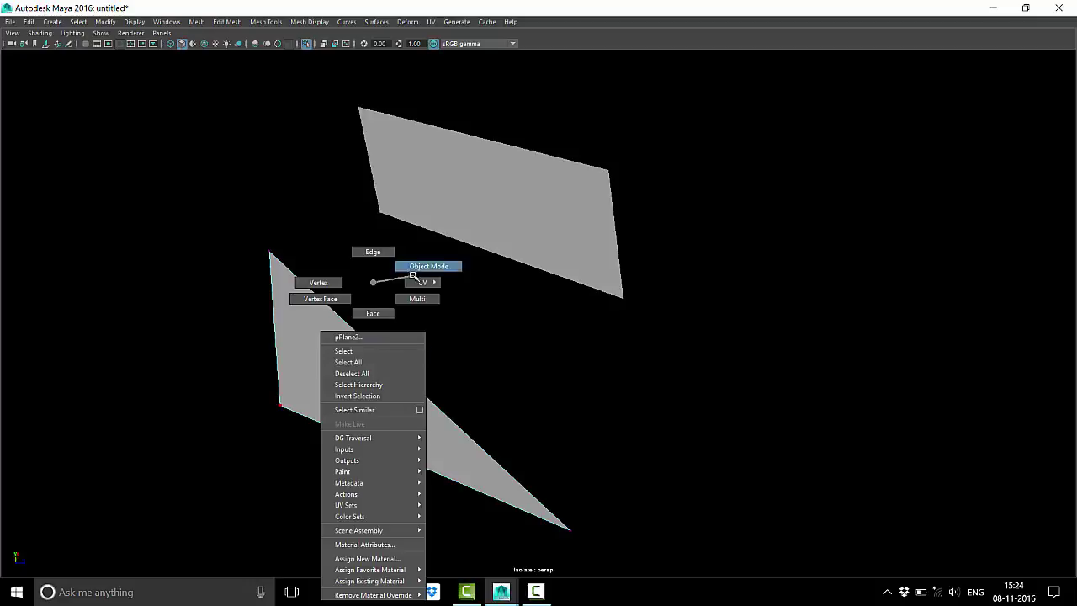
{"action": "right_click", "coordinate": [755, 281], "text": "shift"}
{"action": "left_click", "coordinate": [803, 264]}
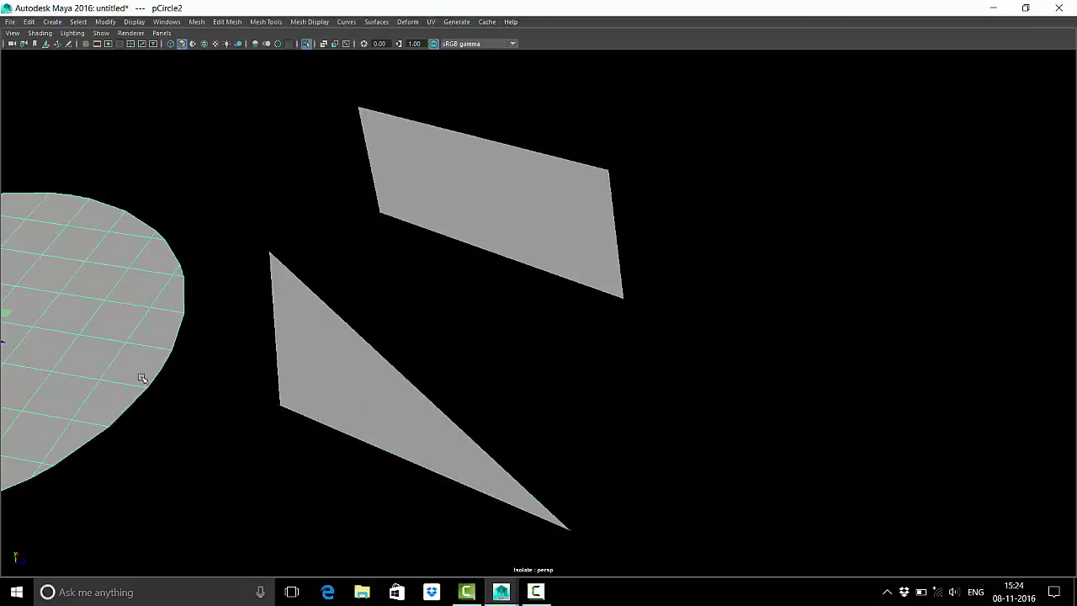
{"action": "scroll", "coordinate": [168, 323], "scroll_direction": "down", "scroll_amount": 3}
{"action": "left_click_drag", "start_coordinate": [149, 327], "coordinate": [796, 354]}
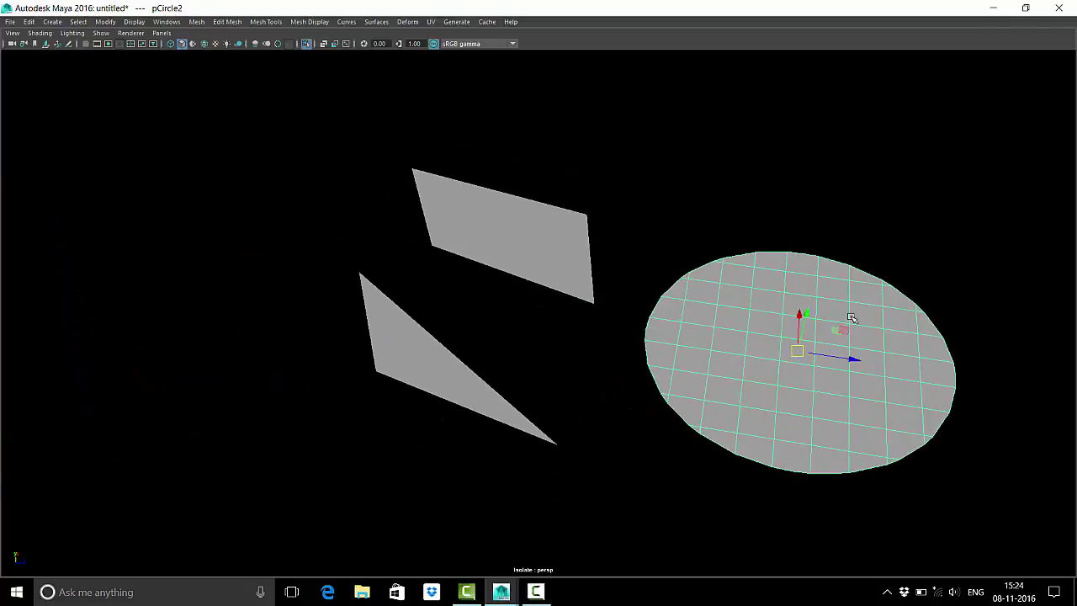
{"action": "mouse_move", "coordinate": [872, 298]}
{"action": "right_mouse_down"}
{"action": "mouse_move", "coordinate": [736, 308]}
{"action": "mouse_move", "coordinate": [770, 301]}
{"action": "mouse_move", "coordinate": [788, 231]}
{"action": "right_mouse_up"}
Step: Create a polygon cylinder and isolate it together with the disk in the view
{"action": "right_click_drag", "start_coordinate": [673, 216], "coordinate": [623, 202], "text": "shift"}
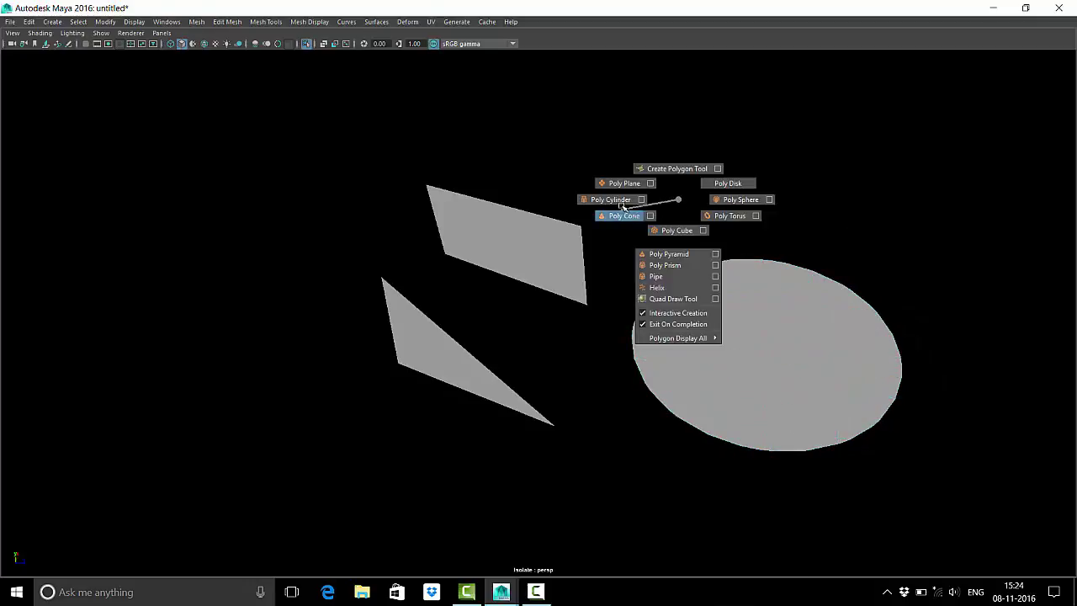
{"action": "left_click", "coordinate": [637, 380]}
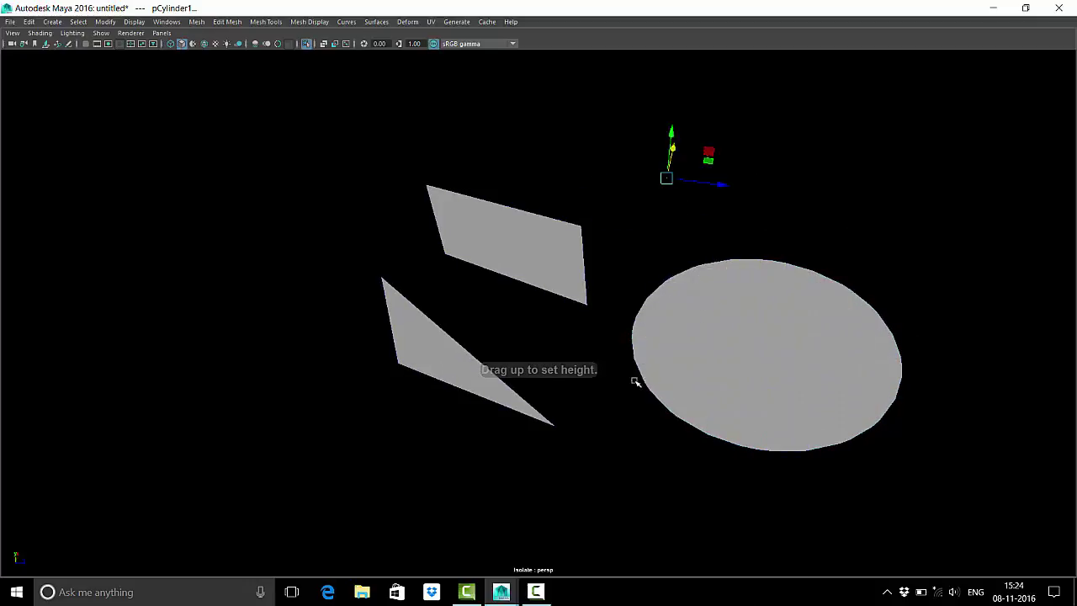
{"action": "left_click", "coordinate": [307, 43]}
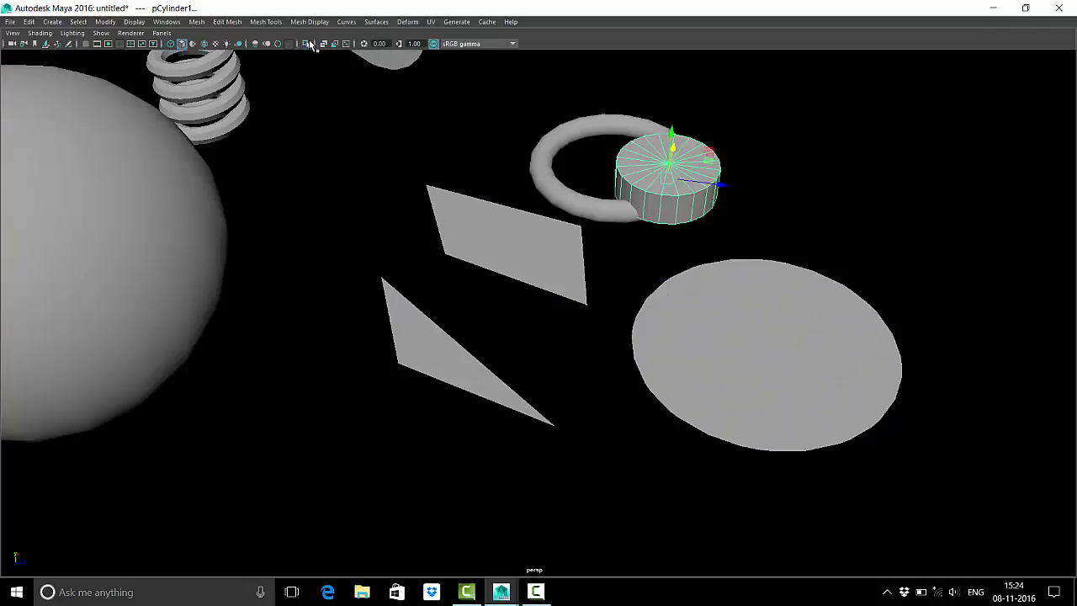
{"action": "left_click_drag", "start_coordinate": [383, 250], "coordinate": [881, 487]}
{"action": "left_click", "coordinate": [669, 181], "text": "shift"}
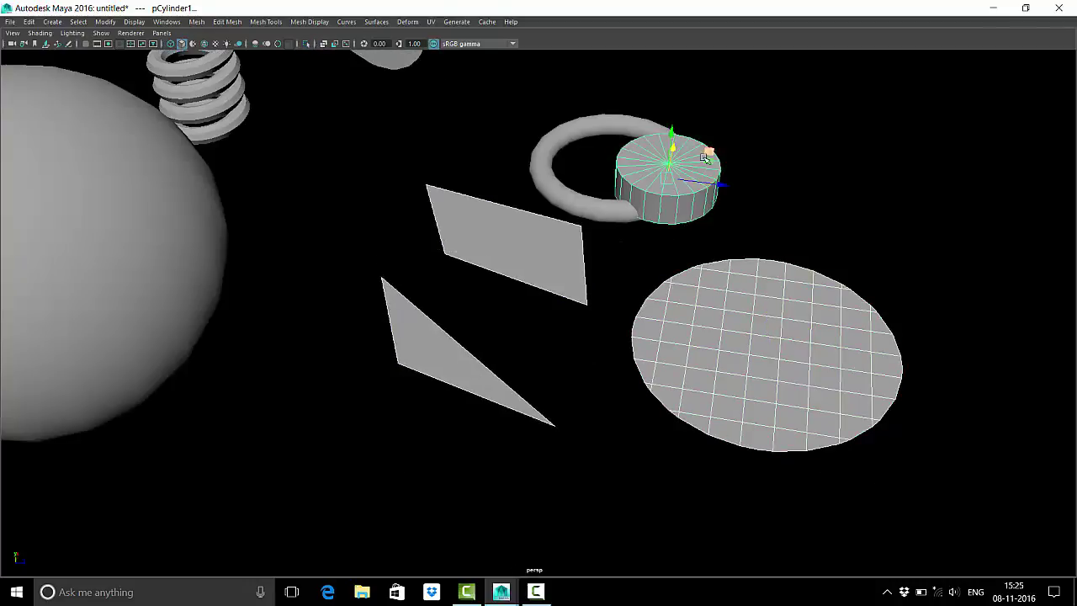
{"action": "left_click", "coordinate": [306, 44]}
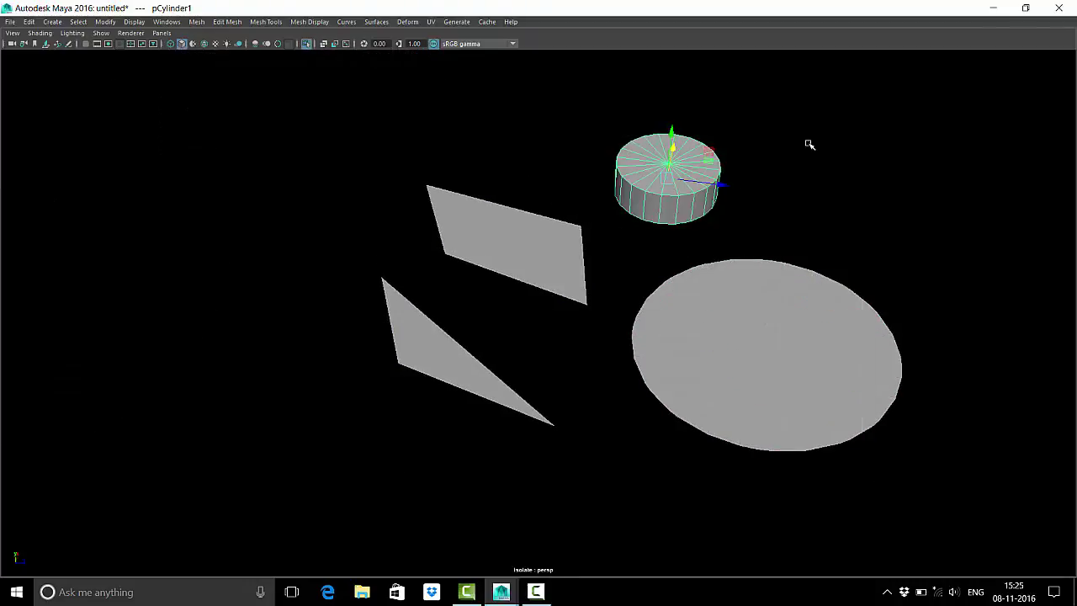
Step: Flatten the cylinder's height and raise it above the disk
{"action": "left_click_drag", "start_coordinate": [704, 272], "coordinate": [595, 174], "text": "alt"}
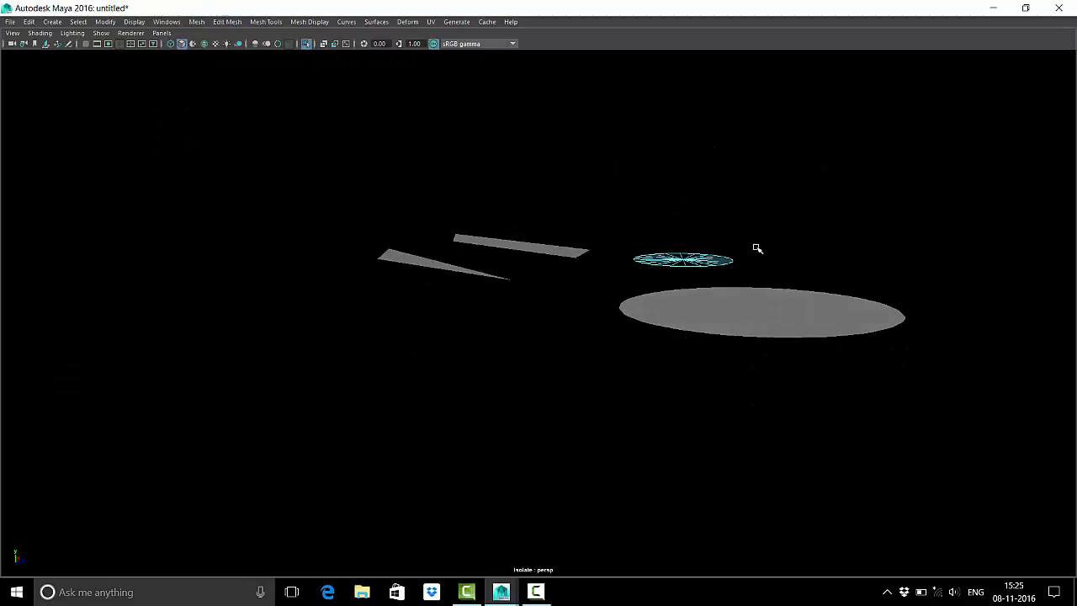
{"action": "left_click_drag", "start_coordinate": [755, 247], "coordinate": [676, 291], "text": "alt"}
{"action": "scroll", "coordinate": [617, 340], "scroll_direction": "up", "scroll_amount": 3}
{"action": "left_click_drag", "start_coordinate": [603, 313], "coordinate": [639, 340]}
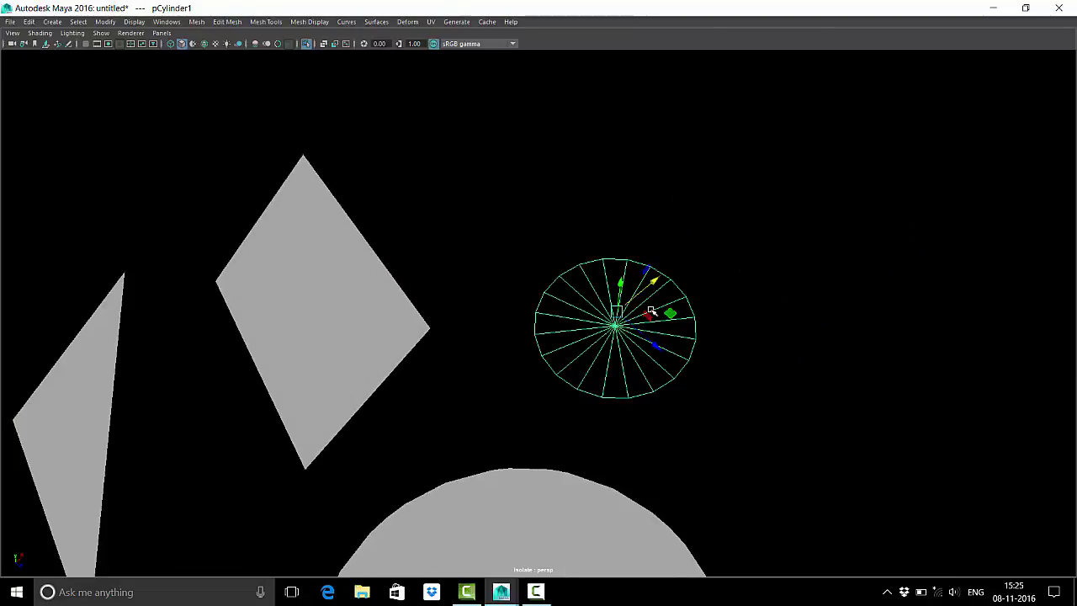
{"action": "right_click_drag", "start_coordinate": [645, 315], "coordinate": [697, 243]}
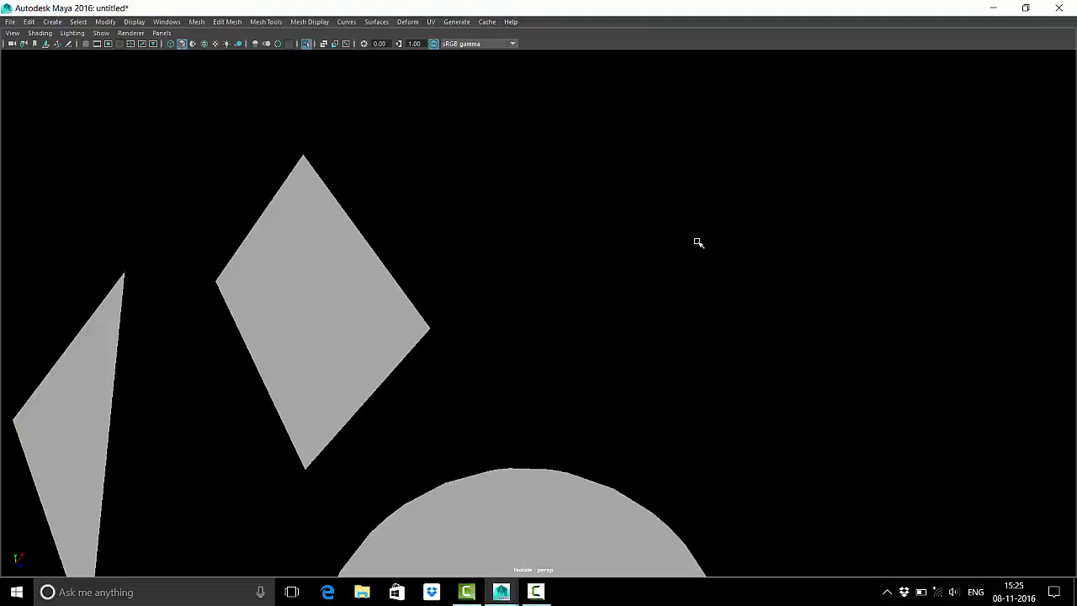
{"action": "left_click", "coordinate": [648, 348]}
{"action": "left_click_drag", "start_coordinate": [649, 348], "coordinate": [627, 299], "text": "alt"}
{"action": "left_click_drag", "start_coordinate": [613, 253], "coordinate": [613, 209]}
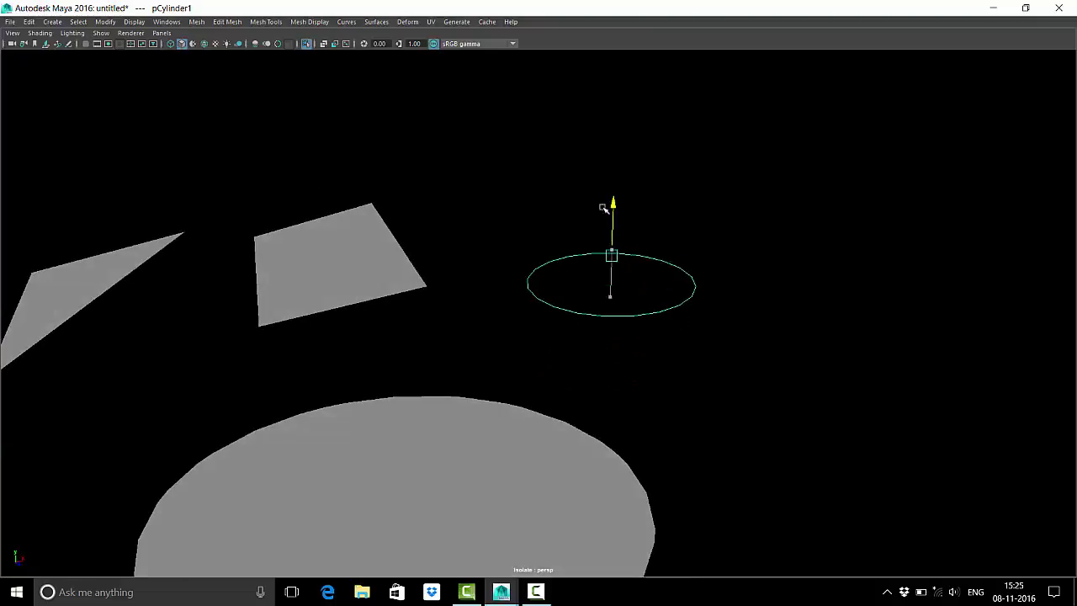
Step: Enable Two Sided Lighting, zoom out to show all shapes, and select the triangle
{"action": "left_click", "coordinate": [69, 34]}
{"action": "left_click", "coordinate": [99, 112]}
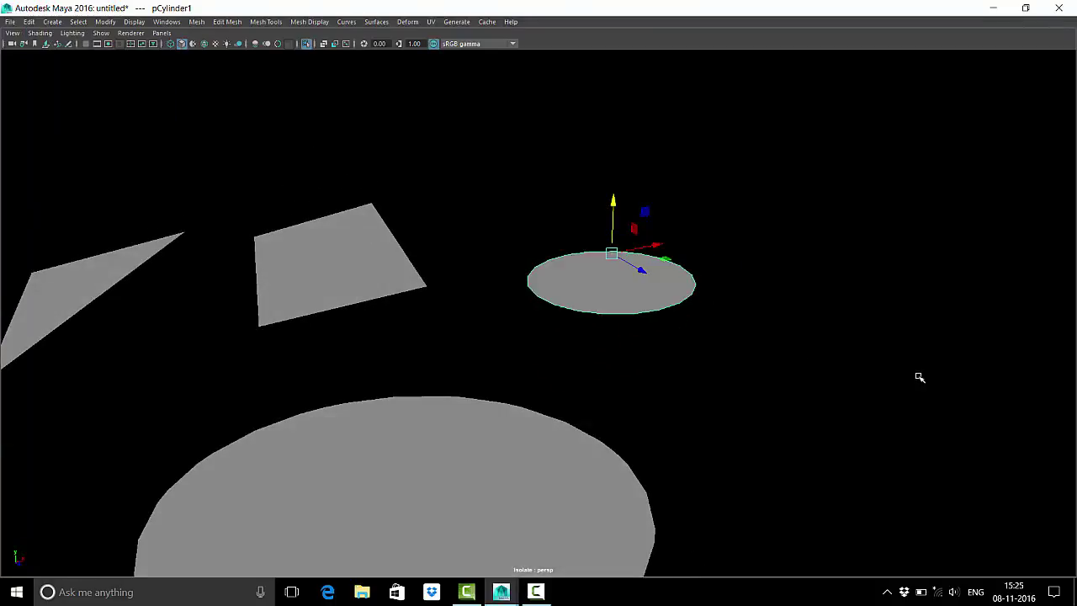
{"action": "left_click_drag", "start_coordinate": [918, 375], "coordinate": [673, 277], "text": "alt"}
{"action": "right_click_drag", "start_coordinate": [659, 268], "coordinate": [586, 271]}
{"action": "left_click_drag", "start_coordinate": [586, 271], "coordinate": [649, 271], "text": "alt"}
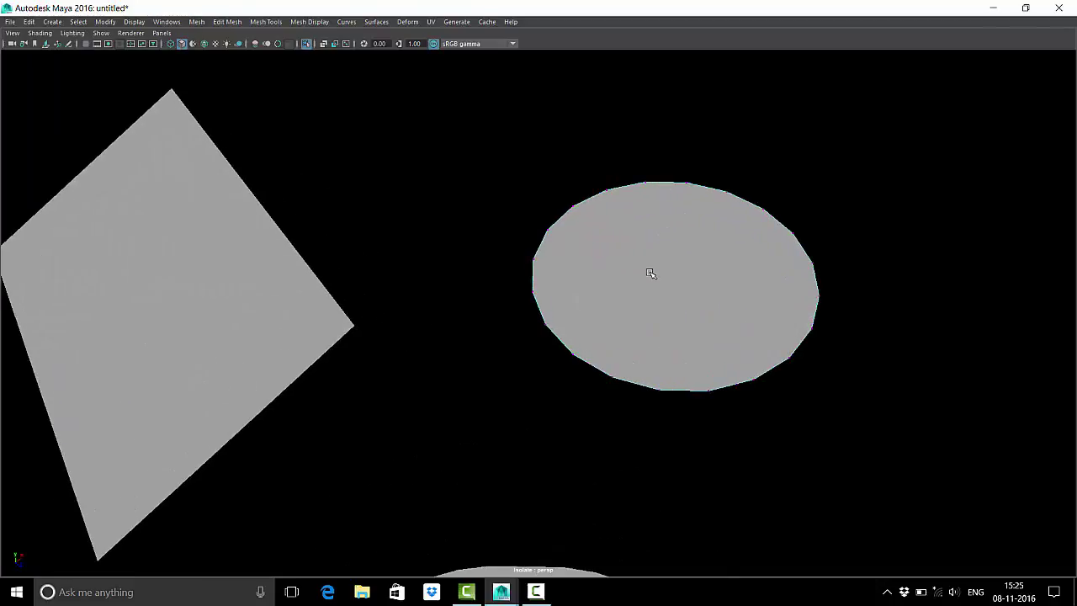
{"action": "scroll", "coordinate": [748, 332], "scroll_direction": "up", "scroll_amount": 3}
{"action": "right_click", "coordinate": [748, 286]}
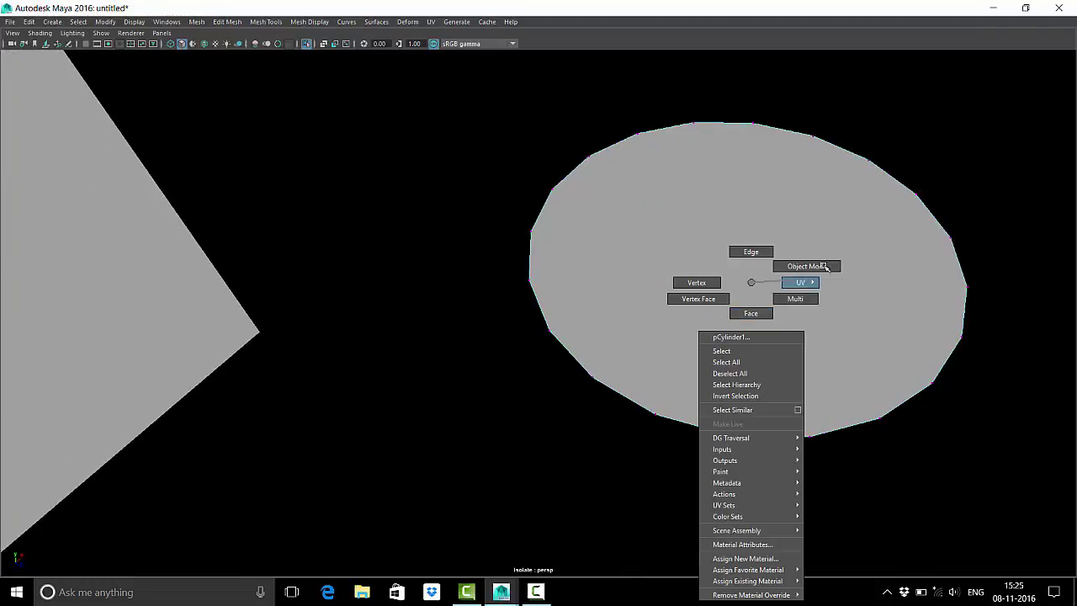
{"action": "scroll", "coordinate": [824, 248], "scroll_direction": "down", "scroll_amount": 5}
{"action": "scroll", "coordinate": [826, 252], "scroll_direction": "down", "scroll_amount": 2}
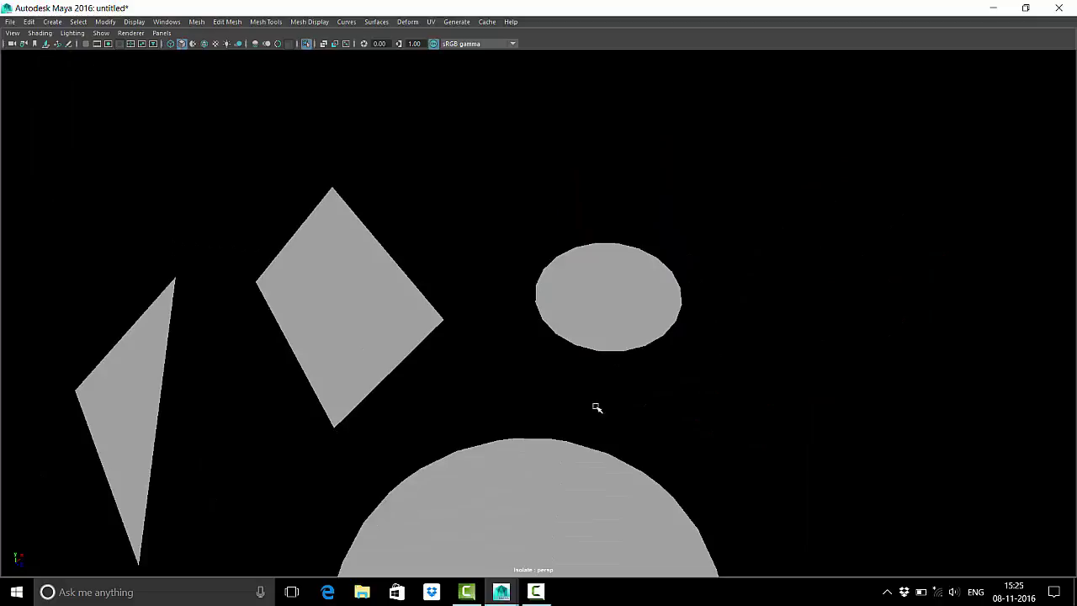
{"action": "left_click", "coordinate": [171, 287]}
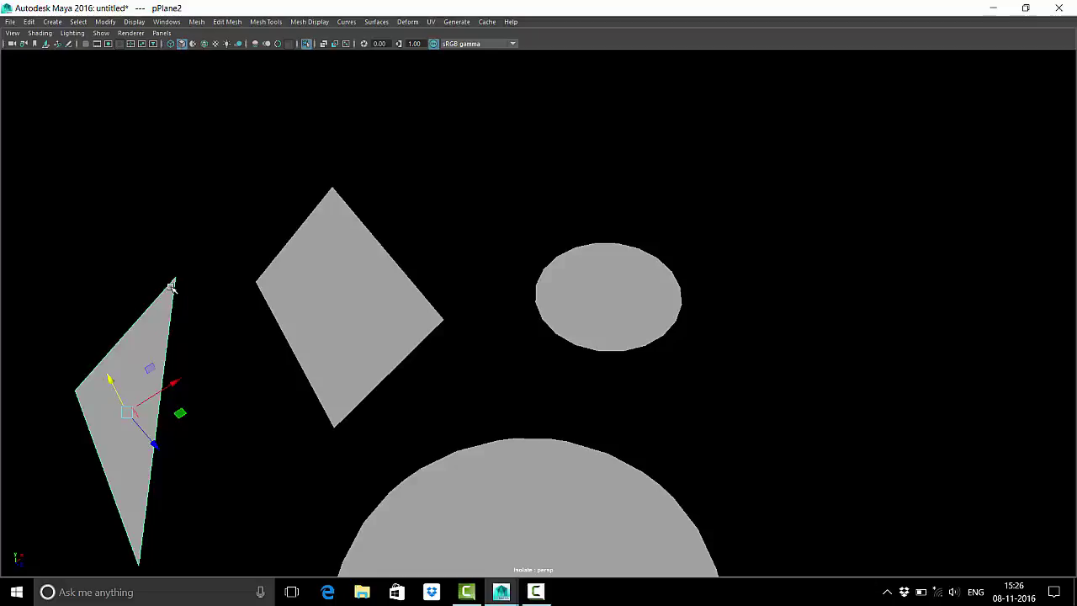
Step: Select in turn the plane, the triangle, the flattened cylinder, and finally the large circle
{"action": "left_click", "coordinate": [418, 163]}
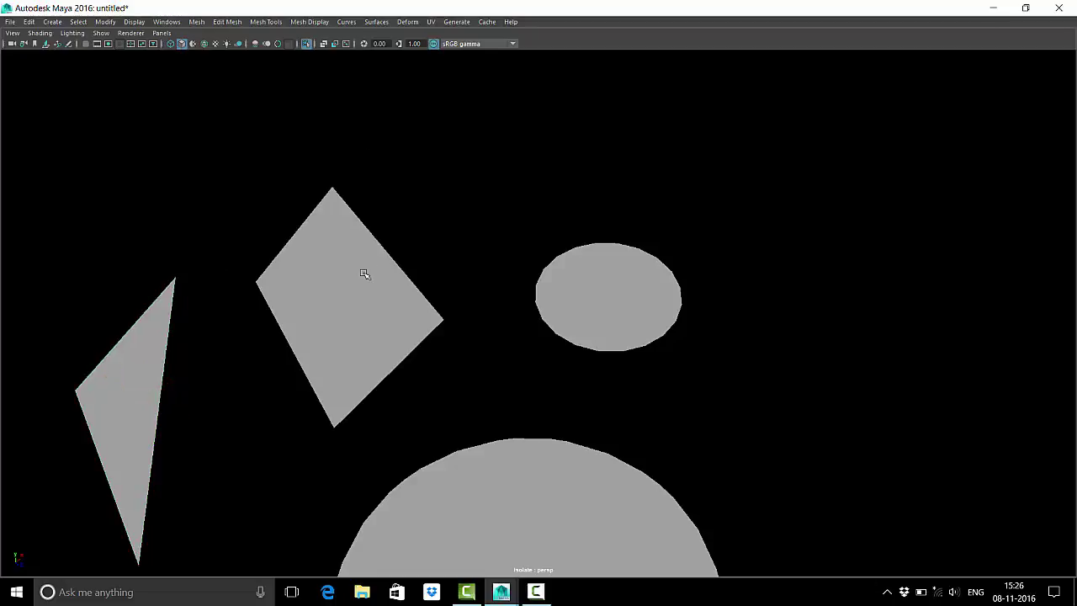
{"action": "left_click", "coordinate": [364, 275]}
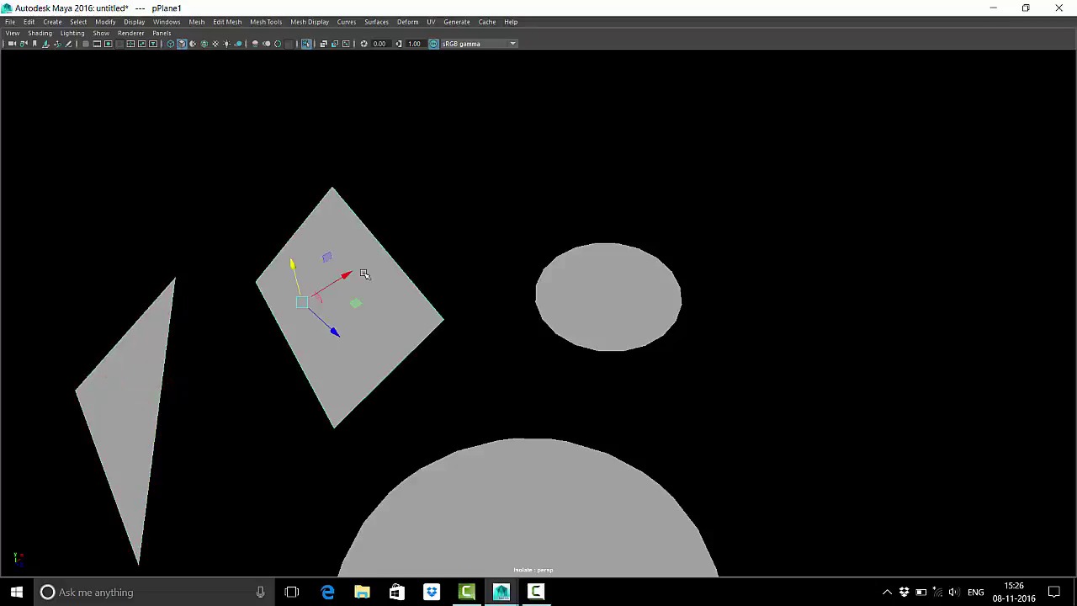
{"action": "left_click", "coordinate": [130, 372]}
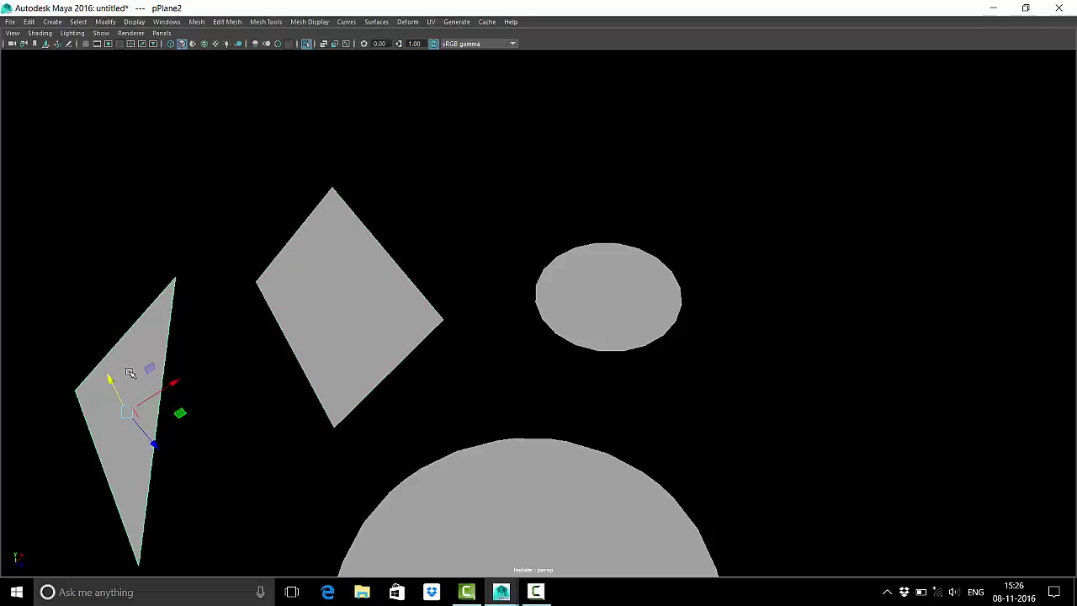
{"action": "left_click", "coordinate": [649, 301]}
{"action": "left_click", "coordinate": [602, 461]}
Step: Center the view on the large circle and delete it
{"action": "scroll", "coordinate": [593, 483], "scroll_direction": "down", "scroll_amount": 3}
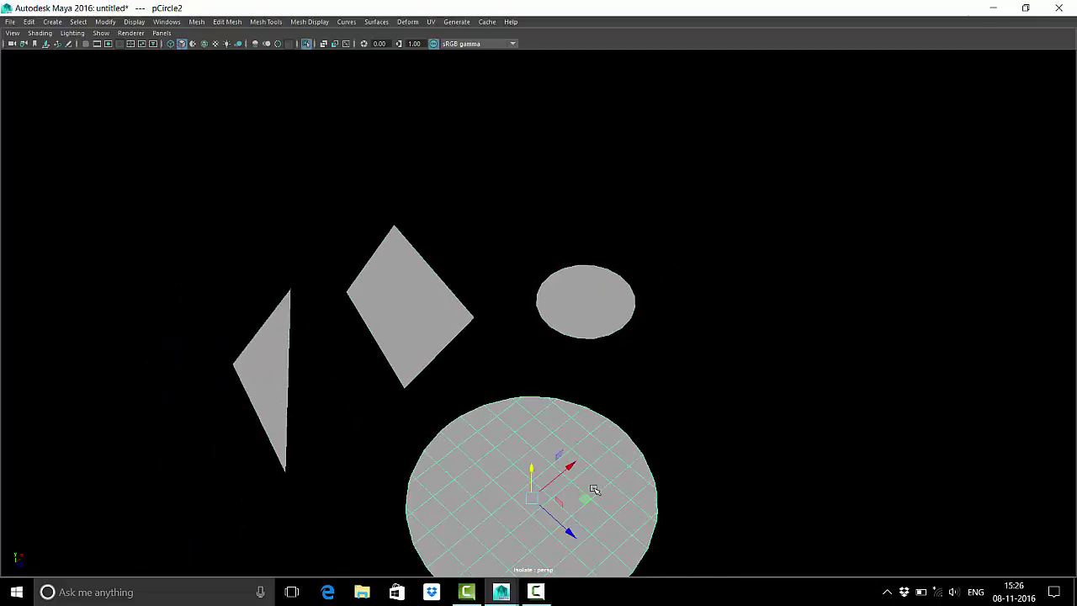
{"action": "scroll", "coordinate": [585, 493], "scroll_direction": "up", "scroll_amount": 2}
{"action": "middle_click_drag", "start_coordinate": [577, 493], "coordinate": [737, 71], "text": "alt"}
{"action": "scroll", "coordinate": [556, 238], "scroll_direction": "up", "scroll_amount": 3}
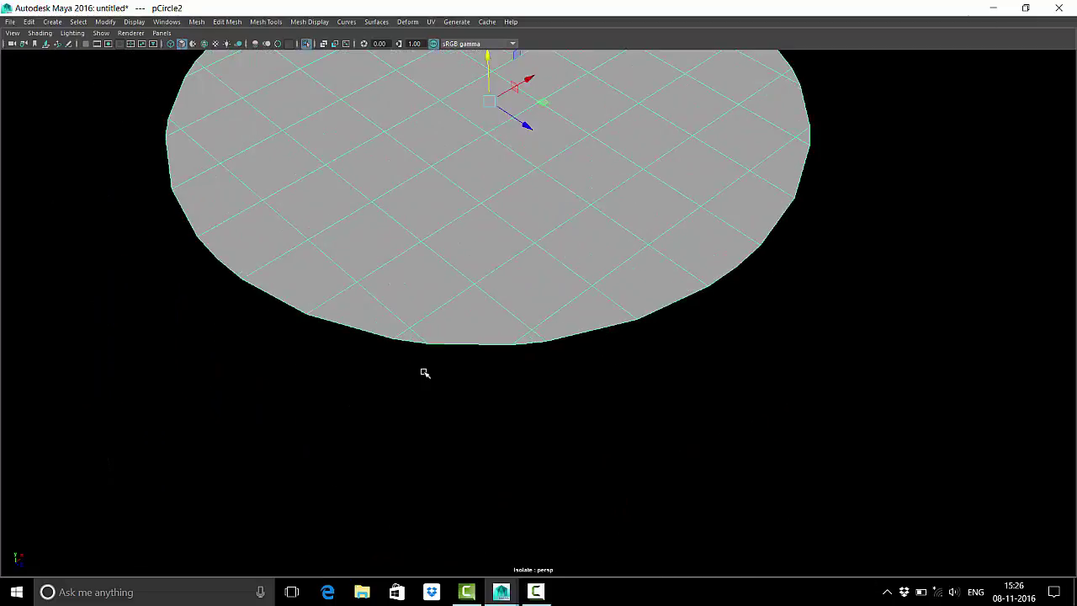
{"action": "scroll", "coordinate": [438, 320], "scroll_direction": "down", "scroll_amount": 3}
{"action": "middle_click_drag", "start_coordinate": [463, 301], "coordinate": [577, 479], "text": "alt"}
{"action": "key", "text": "Delete"}
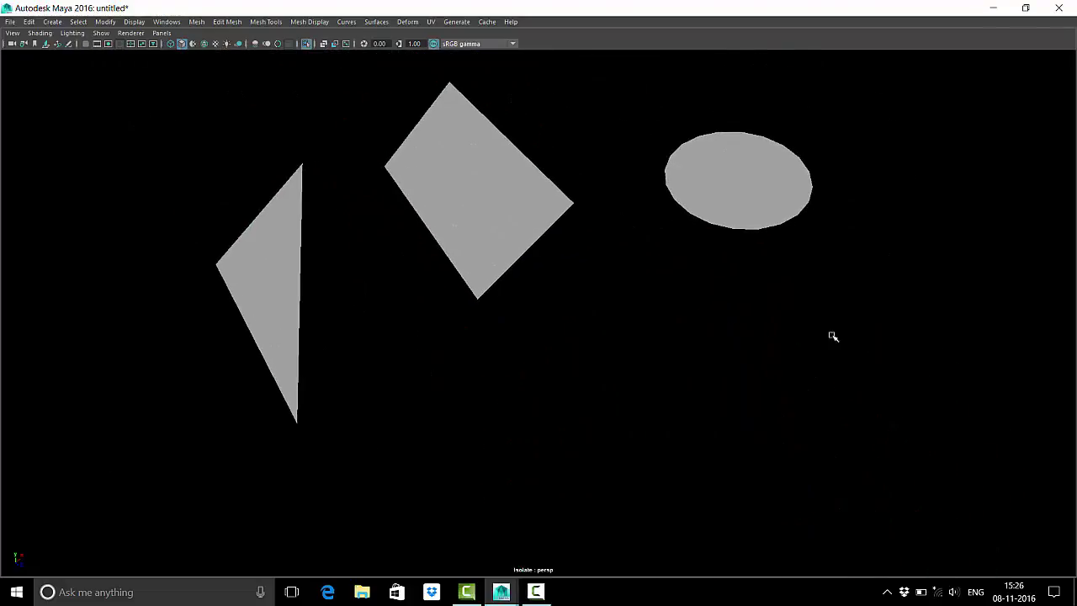
Step: Zoom in and select the diamond-shaped plane and the triangle
{"action": "scroll", "coordinate": [659, 277], "scroll_direction": "up", "scroll_amount": 2}
{"action": "scroll", "coordinate": [506, 310], "scroll_direction": "up", "scroll_amount": 2}
{"action": "left_click", "coordinate": [506, 310]}
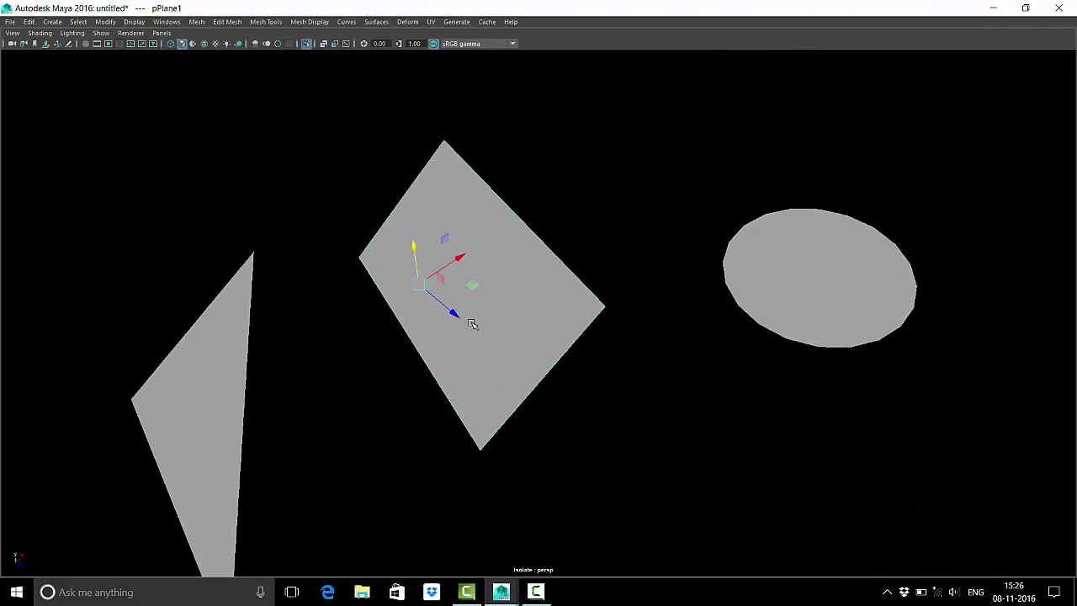
{"action": "left_click_drag", "start_coordinate": [313, 337], "coordinate": [230, 322], "text": "alt"}
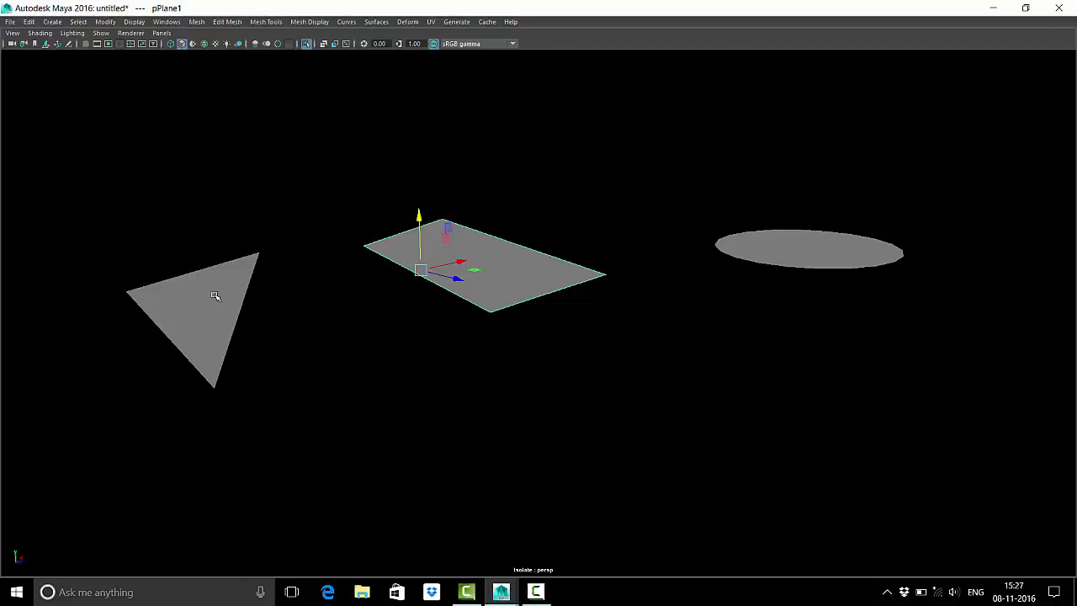
{"action": "left_click_drag", "start_coordinate": [241, 234], "coordinate": [216, 291]}
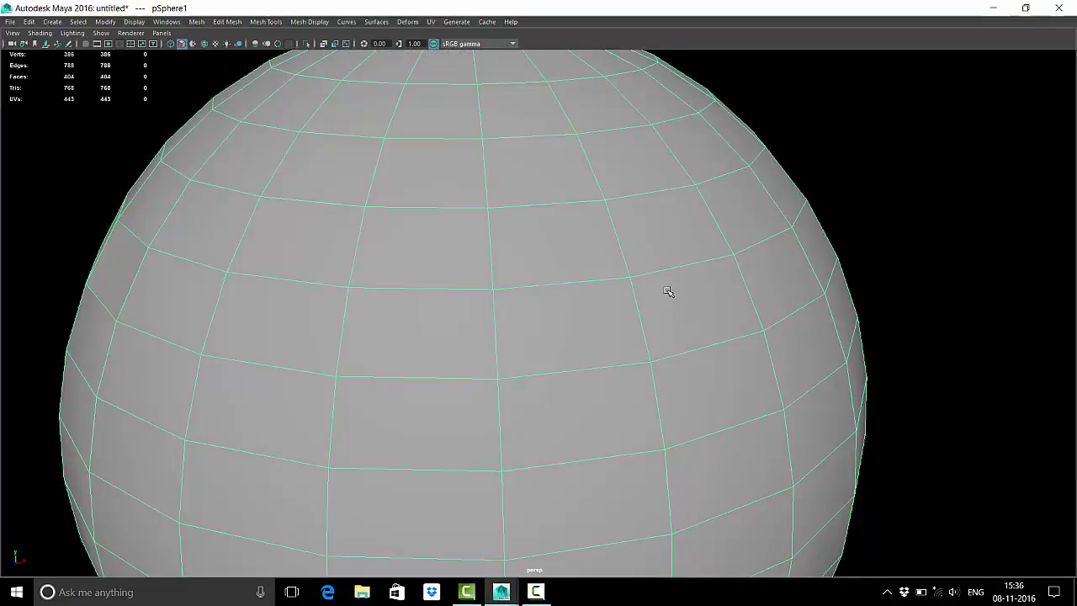
Step: Try face and vertex selection on the sphere, then return it to object mode
{"action": "right_click_drag", "start_coordinate": [668, 293], "coordinate": [712, 298]}
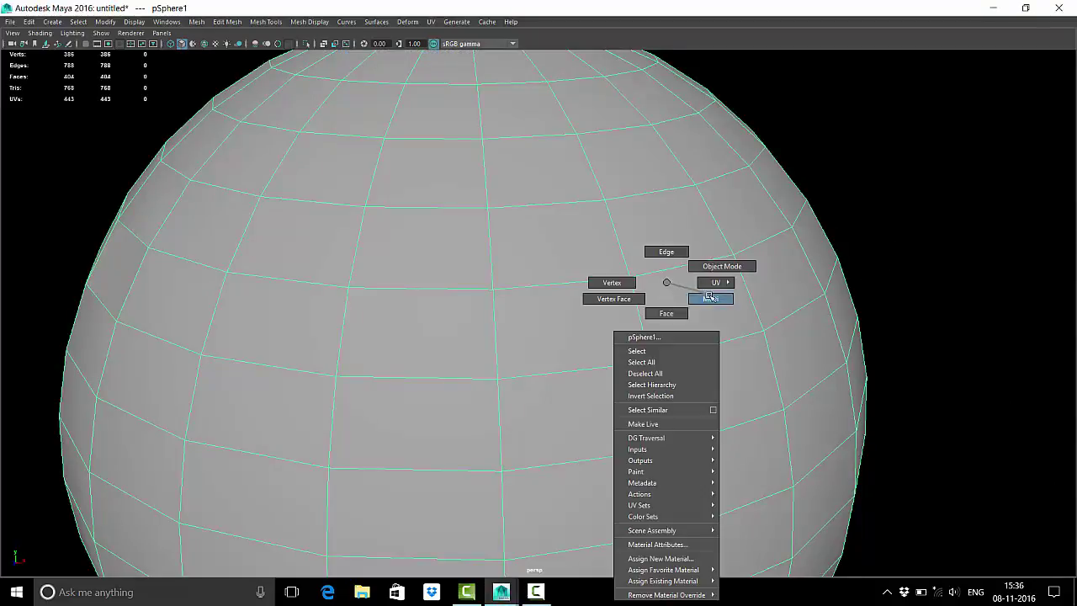
{"action": "left_click", "coordinate": [680, 294]}
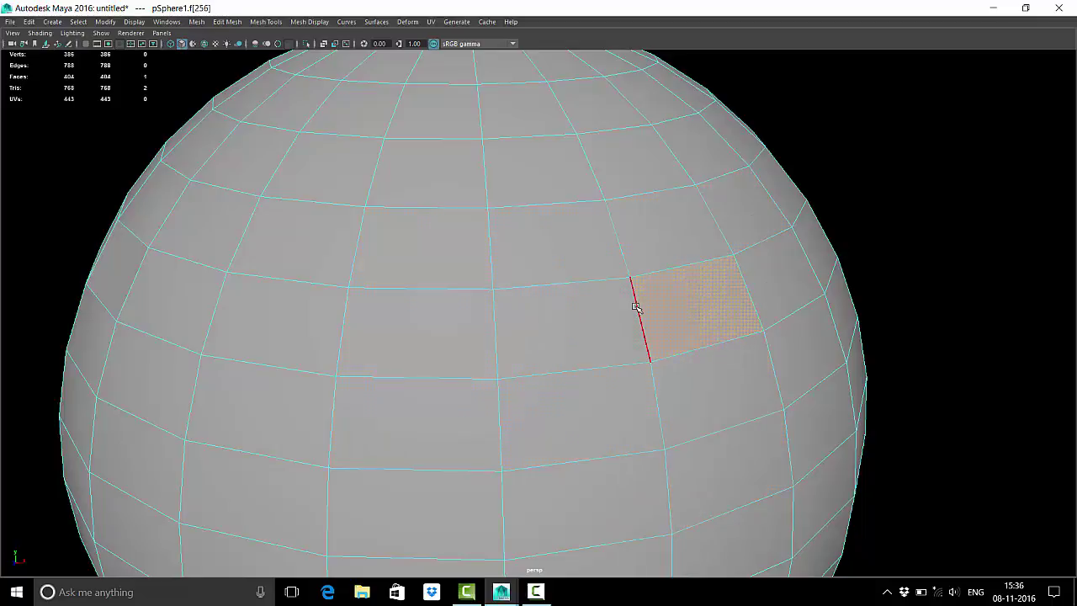
{"action": "left_click", "coordinate": [631, 278], "text": "shift"}
{"action": "right_click", "coordinate": [740, 282]}
{"action": "left_click", "coordinate": [782, 252]}
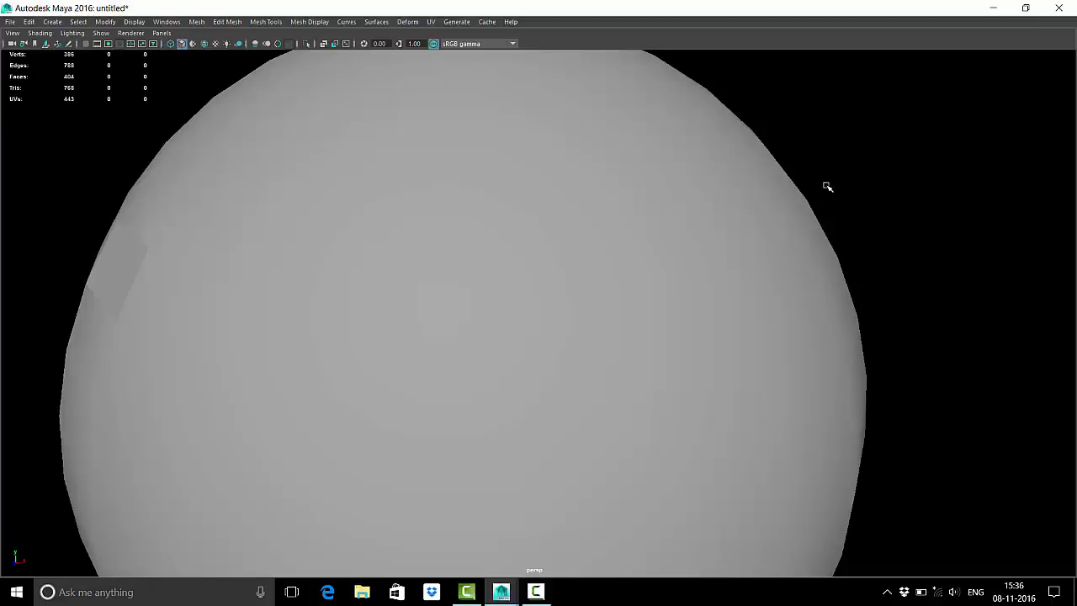
Step: Try UV and UV shell selection on the sphere, picking a UV, then return to object mode
{"action": "left_click", "coordinate": [668, 283]}
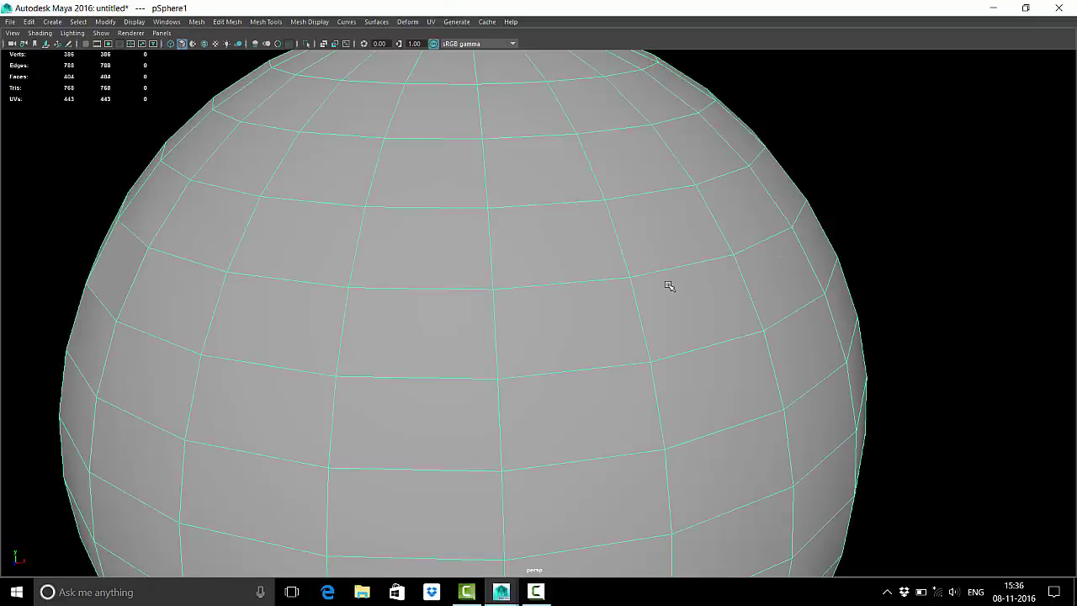
{"action": "right_click", "coordinate": [659, 283]}
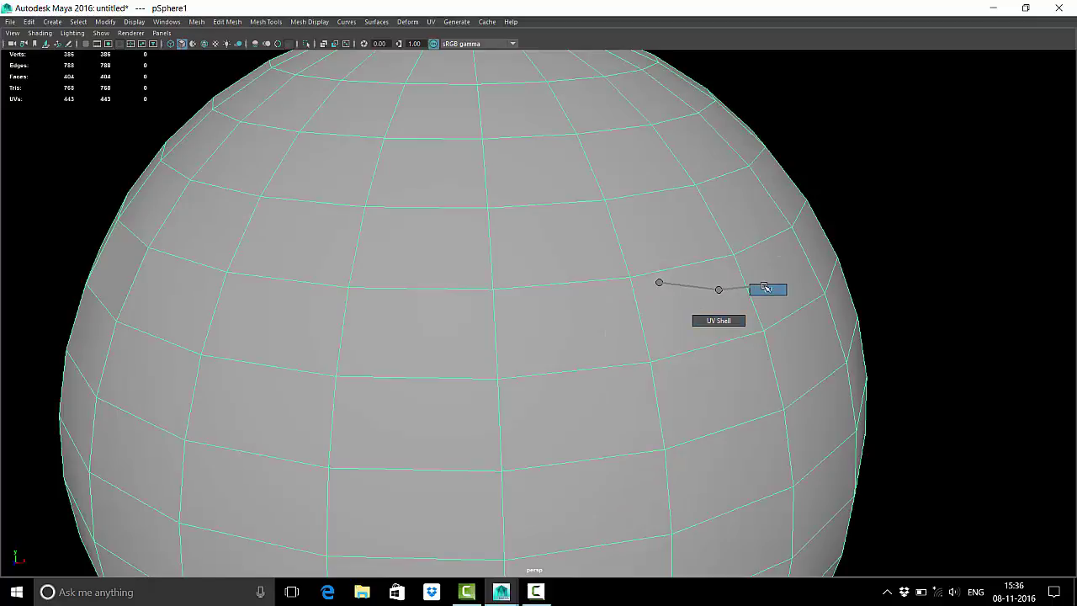
{"action": "mouse_move", "coordinate": [695, 304]}
{"action": "right_mouse_down"}
{"action": "mouse_move", "coordinate": [690, 262]}
{"action": "mouse_move", "coordinate": [789, 205]}
{"action": "right_mouse_up"}
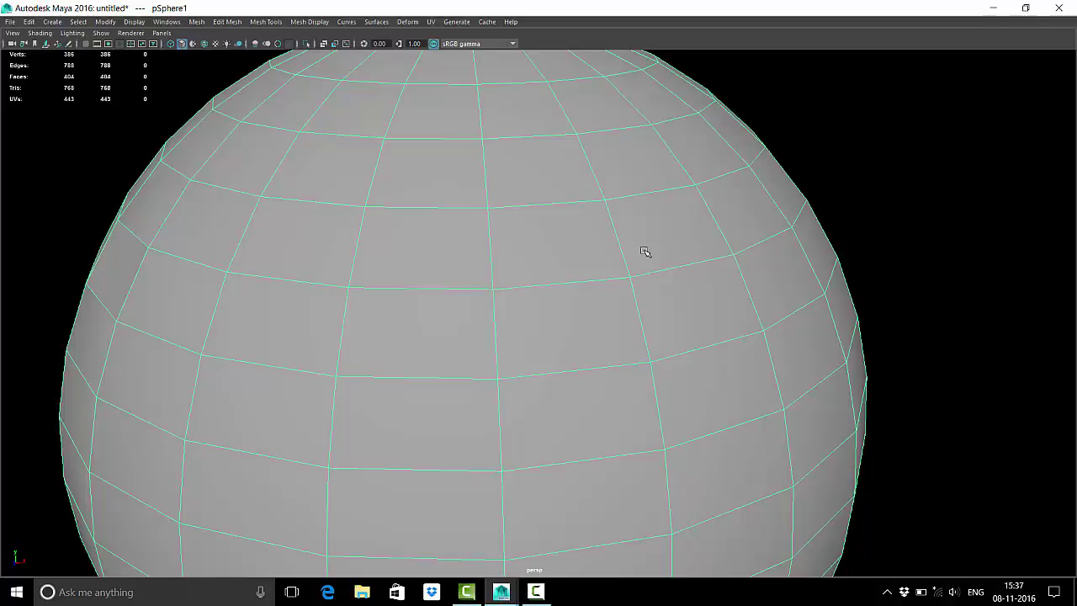
{"action": "right_click_drag", "start_coordinate": [641, 251], "coordinate": [745, 256]}
{"action": "scroll", "coordinate": [555, 266], "scroll_direction": "up", "scroll_amount": 2}
{"action": "left_click", "coordinate": [479, 280]}
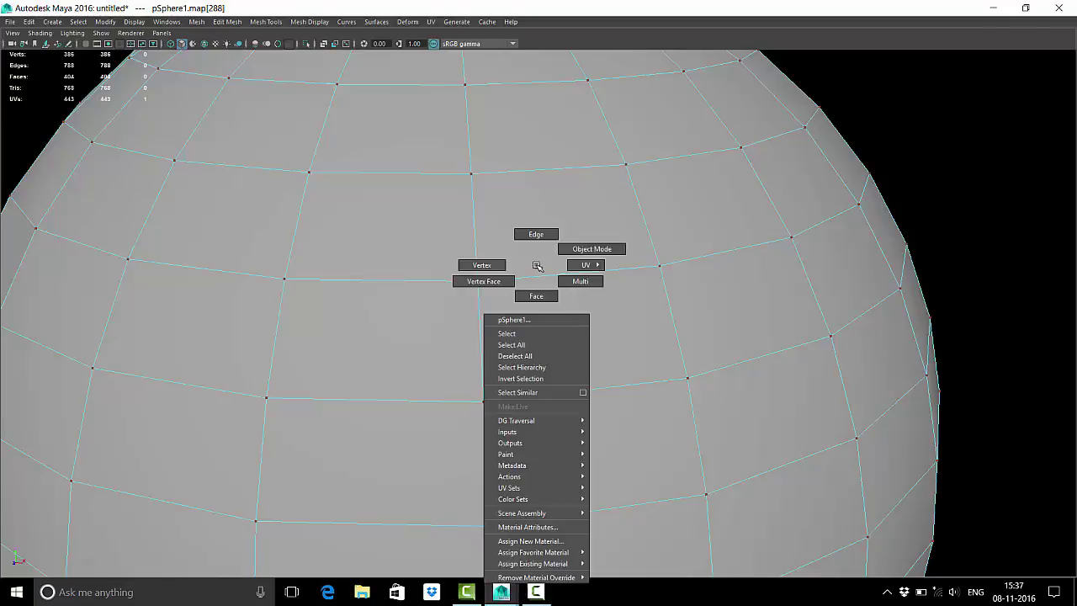
{"action": "right_click_drag", "start_coordinate": [536, 265], "coordinate": [589, 248]}
{"action": "right_click", "coordinate": [600, 228]}
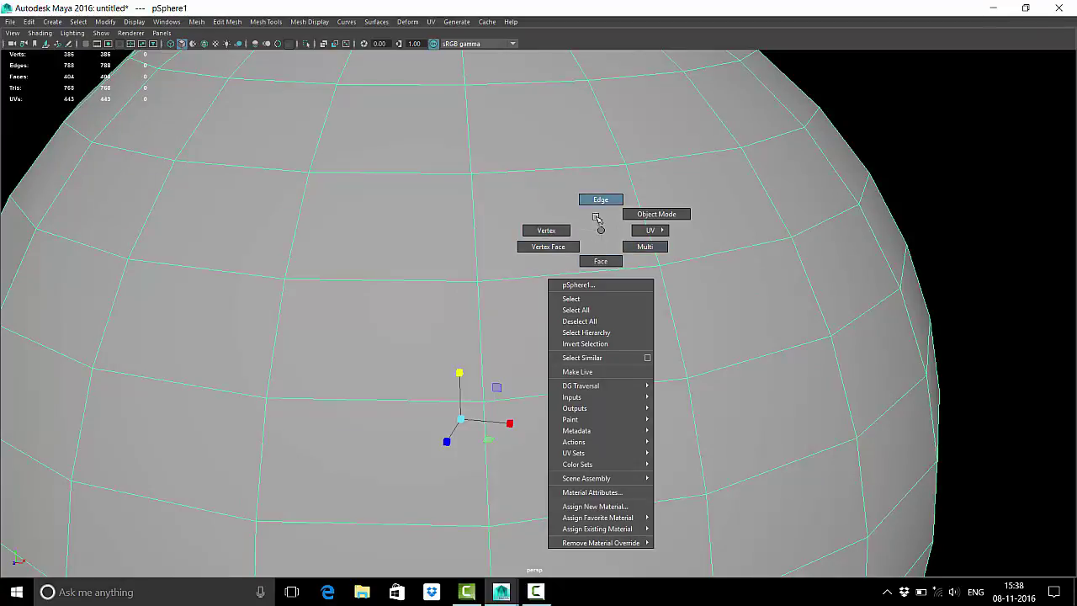
{"action": "left_click", "coordinate": [600, 223]}
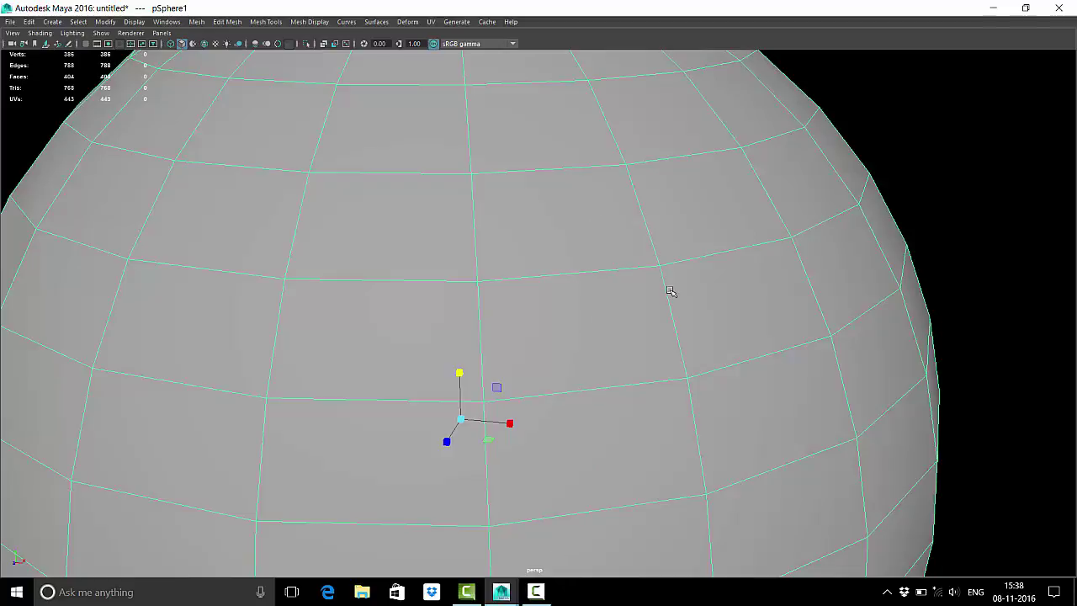
Step: Frame and delete the sphere, then bring up the polygon primitive marking menu
{"action": "left_click", "coordinate": [889, 128]}
{"action": "key", "text": "f"}
{"action": "left_click", "coordinate": [550, 264]}
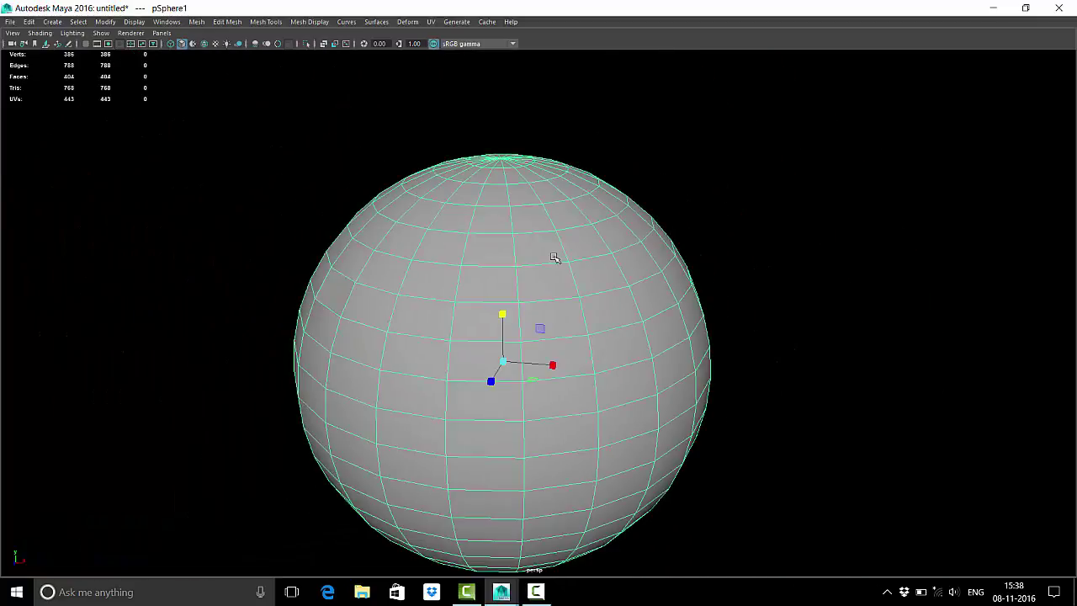
{"action": "key", "text": "Delete"}
{"action": "right_click", "coordinate": [551, 243], "text": "shift"}
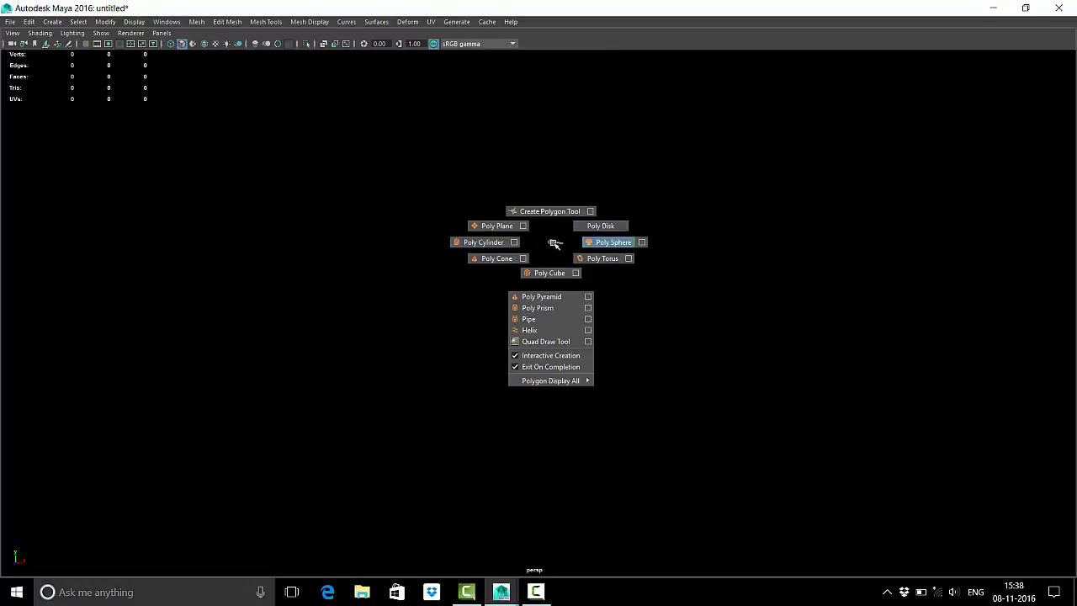
Step: Draw a polygon plane on the grid, frame it, and show its channel values
{"action": "left_click", "coordinate": [509, 231]}
{"action": "left_click_drag", "start_coordinate": [593, 345], "coordinate": [730, 435]}
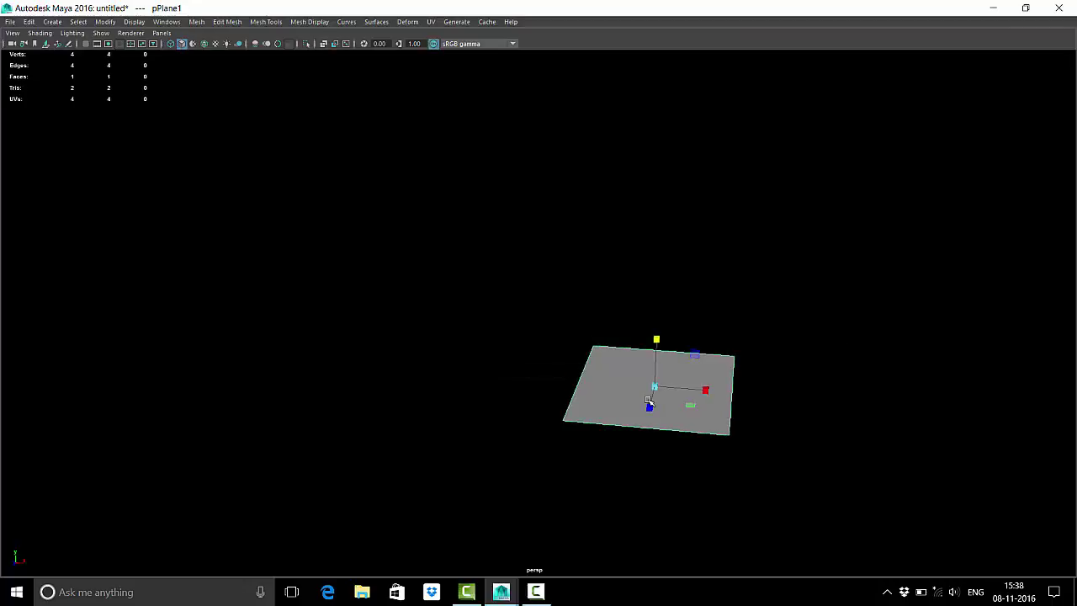
{"action": "key", "text": "f"}
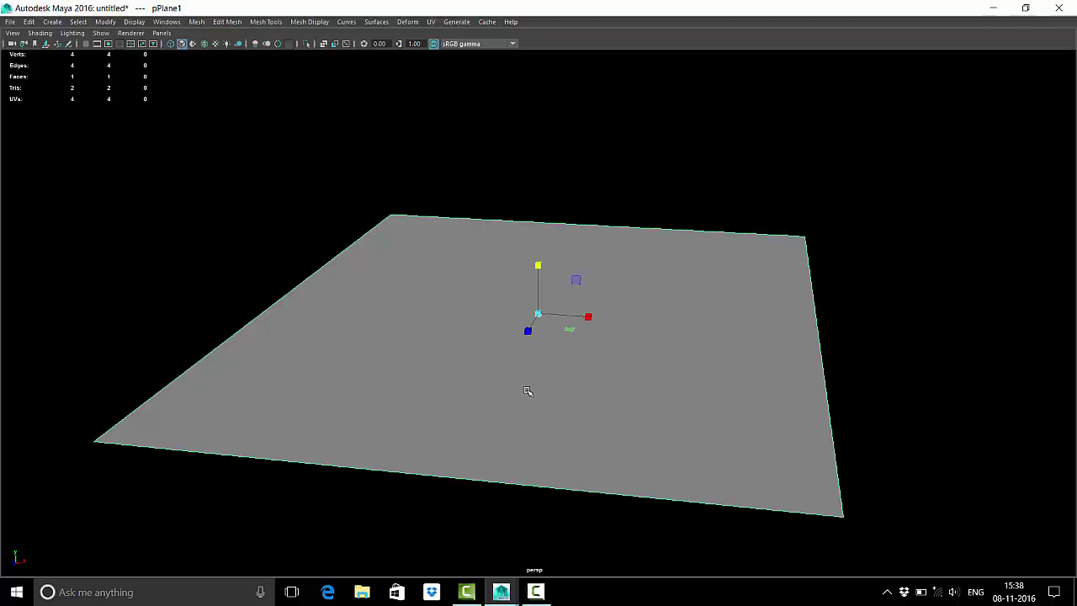
{"action": "key", "text": "ctrl+a"}
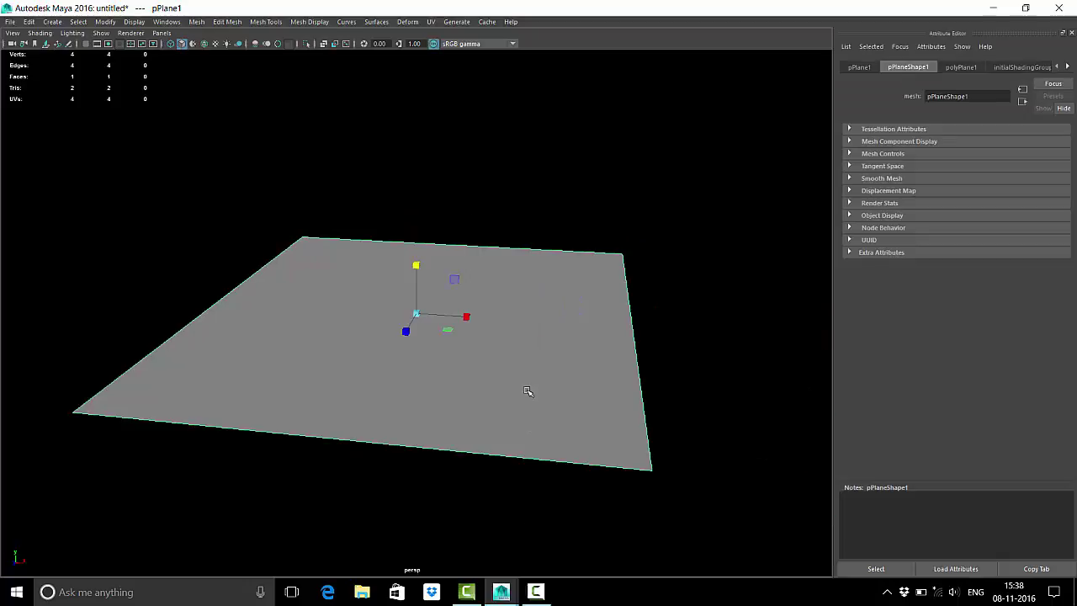
{"action": "key", "text": "ctrl+a"}
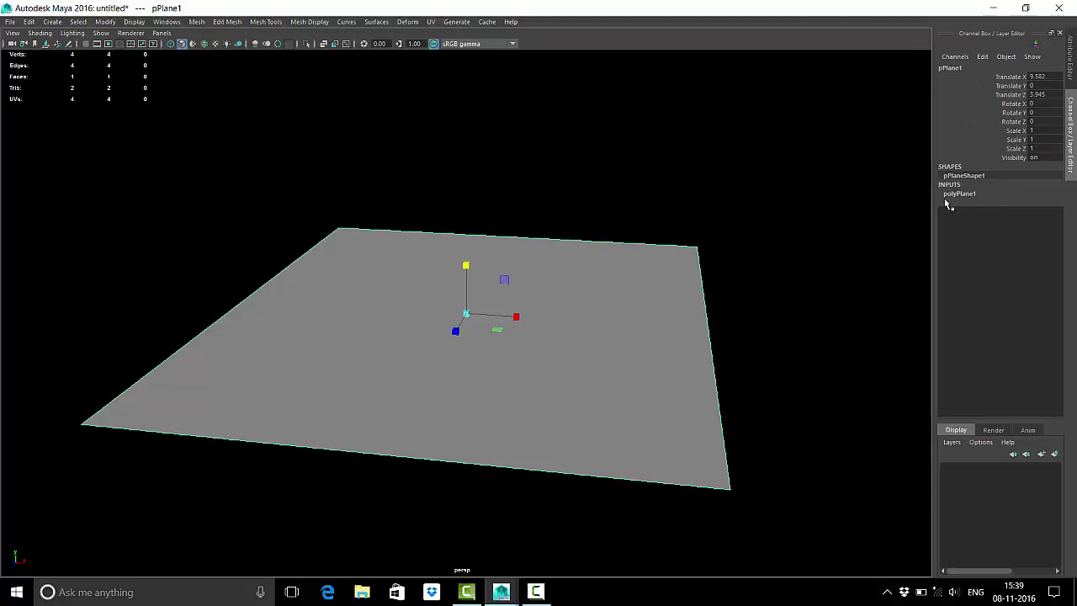
Step: Experiment with polyPlane1 Width (1.768) and its width and height subdivisions
{"action": "left_click", "coordinate": [960, 194]}
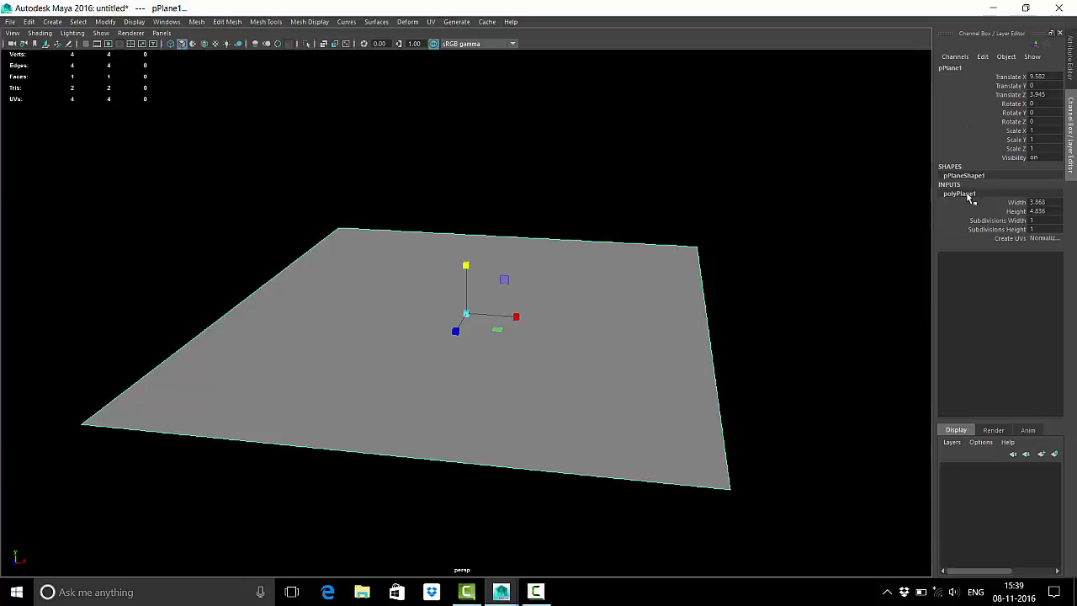
{"action": "left_click", "coordinate": [1016, 203]}
{"action": "middle_click_drag", "start_coordinate": [760, 194], "coordinate": [898, 240]}
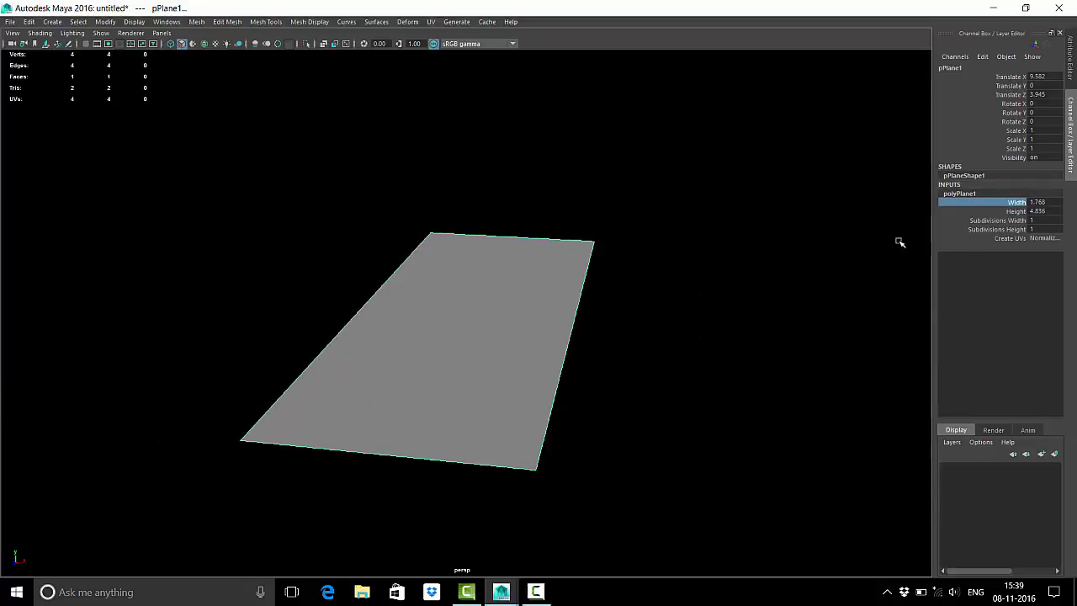
{"action": "mouse_move", "coordinate": [1013, 219]}
{"action": "middle_mouse_down"}
{"action": "mouse_move", "coordinate": [738, 233]}
{"action": "mouse_move", "coordinate": [906, 257]}
{"action": "middle_mouse_up"}
{"action": "left_click", "coordinate": [1010, 220]}
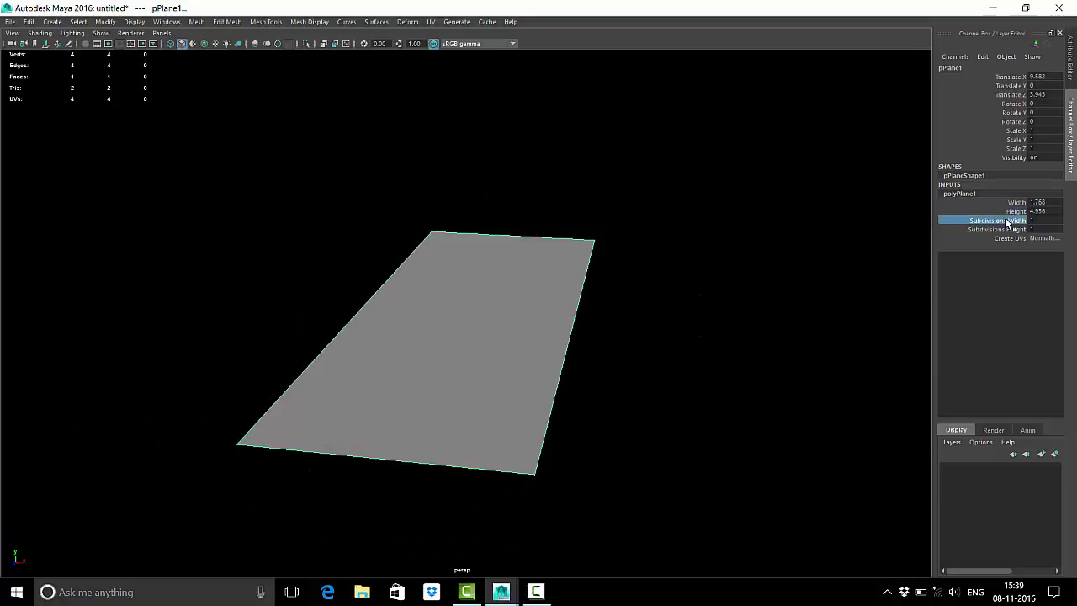
{"action": "mouse_move", "coordinate": [1010, 221]}
{"action": "middle_mouse_down"}
{"action": "mouse_move", "coordinate": [737, 256]}
{"action": "mouse_move", "coordinate": [637, 291]}
{"action": "middle_mouse_up"}
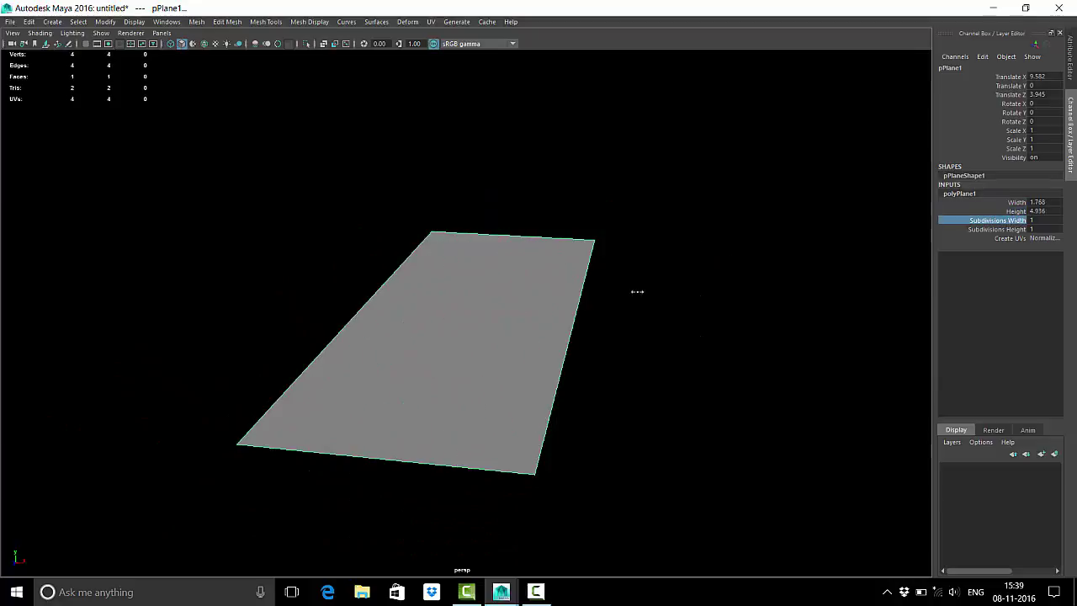
{"action": "left_click", "coordinate": [1016, 230]}
{"action": "mouse_move", "coordinate": [1017, 230]}
{"action": "middle_mouse_down"}
{"action": "mouse_move", "coordinate": [673, 312]}
{"action": "mouse_move", "coordinate": [648, 313]}
{"action": "mouse_move", "coordinate": [646, 280]}
{"action": "middle_mouse_up"}
Step: Squash the plane's Width to 0.01 and draw a new polygon cylinder beside the line
{"action": "left_click", "coordinate": [1019, 203]}
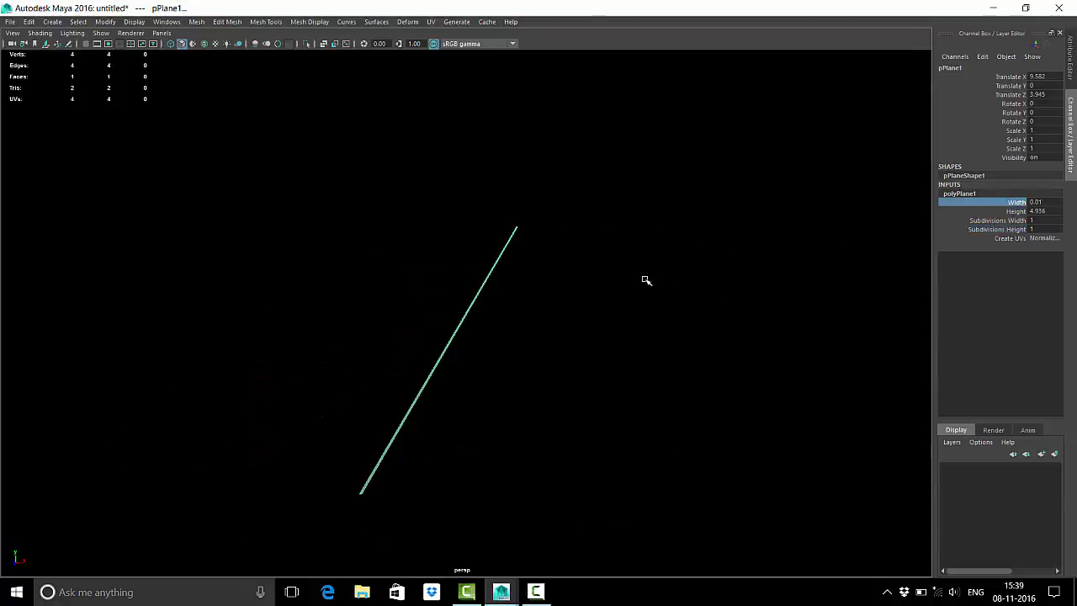
{"action": "left_click", "coordinate": [646, 280]}
{"action": "right_click_drag", "start_coordinate": [671, 243], "coordinate": [639, 257], "text": "shift"}
{"action": "mouse_move", "coordinate": [620, 305]}
{"action": "left_mouse_down"}
{"action": "mouse_move", "coordinate": [645, 314]}
{"action": "mouse_move", "coordinate": [711, 307]}
{"action": "left_mouse_up"}
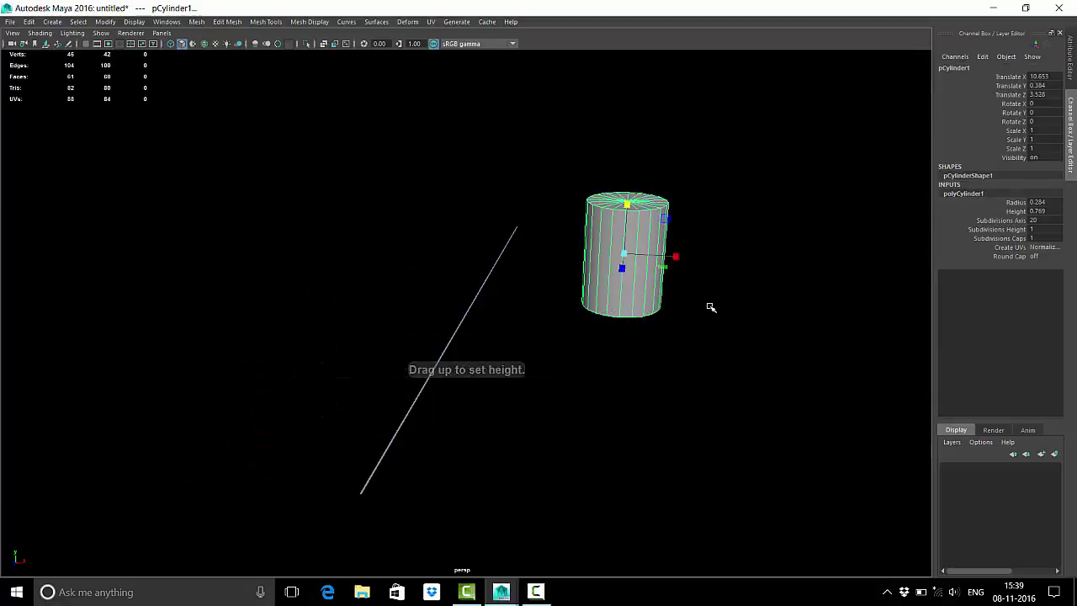
Step: Set the cylinder's Radius to 0.374, Height to 1.109 and Subdivisions Caps to 0
{"action": "left_click", "coordinate": [1015, 203]}
{"action": "middle_click_drag", "start_coordinate": [774, 288], "coordinate": [781, 295]}
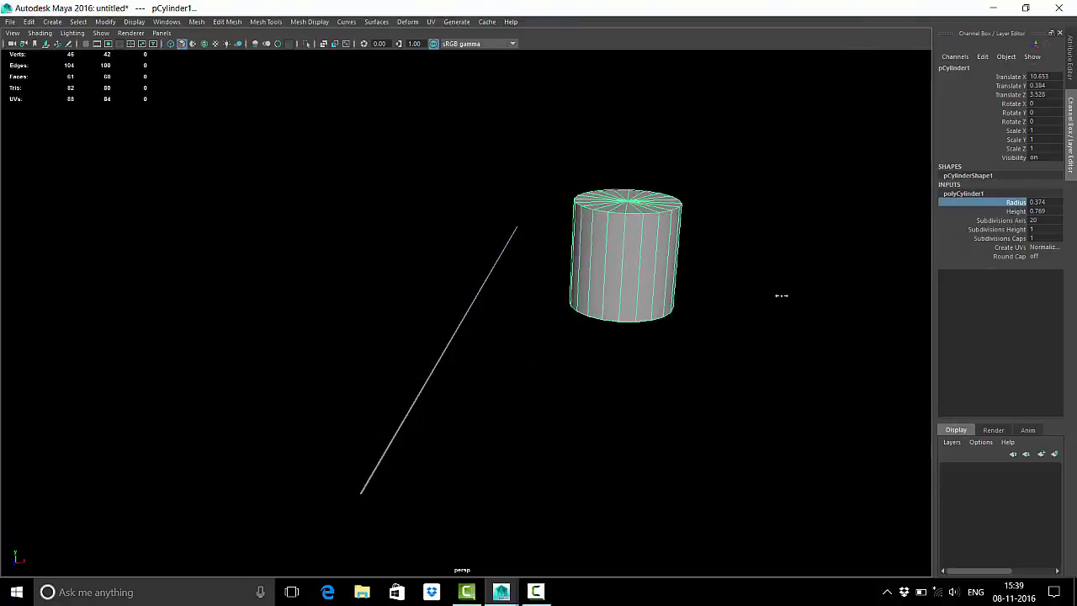
{"action": "left_click", "coordinate": [1016, 211]}
{"action": "middle_click_drag", "start_coordinate": [698, 344], "coordinate": [714, 378]}
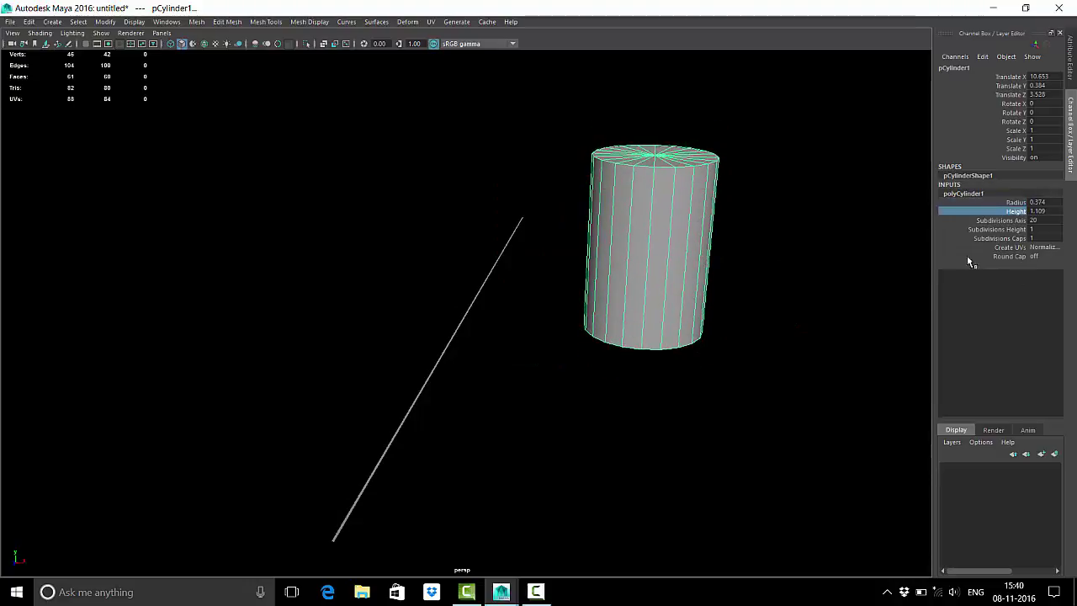
{"action": "left_click", "coordinate": [1000, 238]}
{"action": "left_click_drag", "start_coordinate": [721, 294], "coordinate": [676, 163], "text": "alt"}
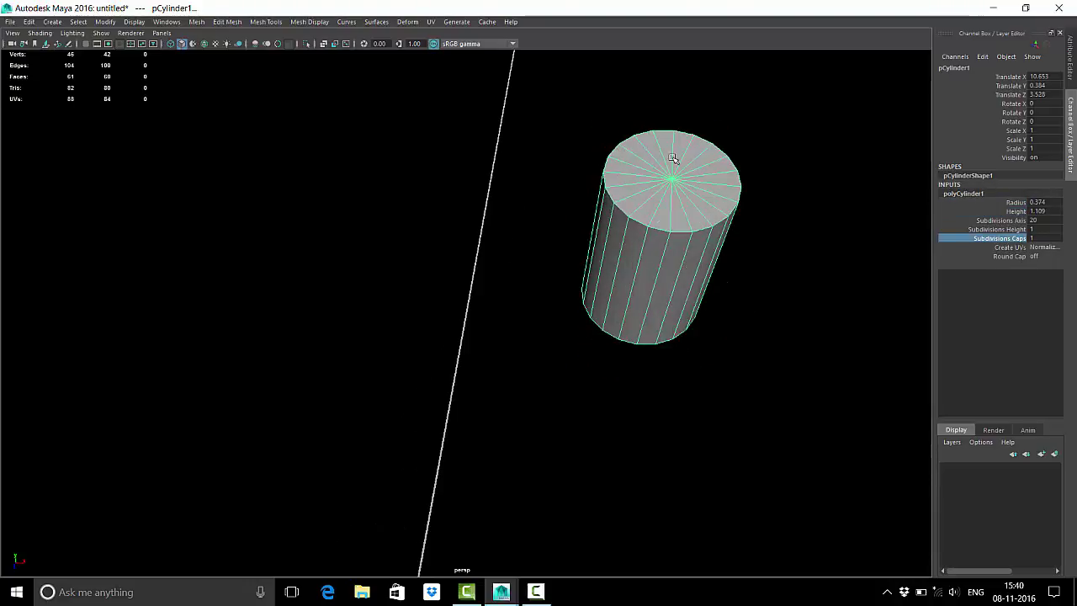
{"action": "mouse_move", "coordinate": [675, 163]}
{"action": "middle_mouse_down"}
{"action": "mouse_move", "coordinate": [632, 317]}
{"action": "mouse_move", "coordinate": [849, 298]}
{"action": "mouse_move", "coordinate": [168, 445]}
{"action": "middle_mouse_up"}
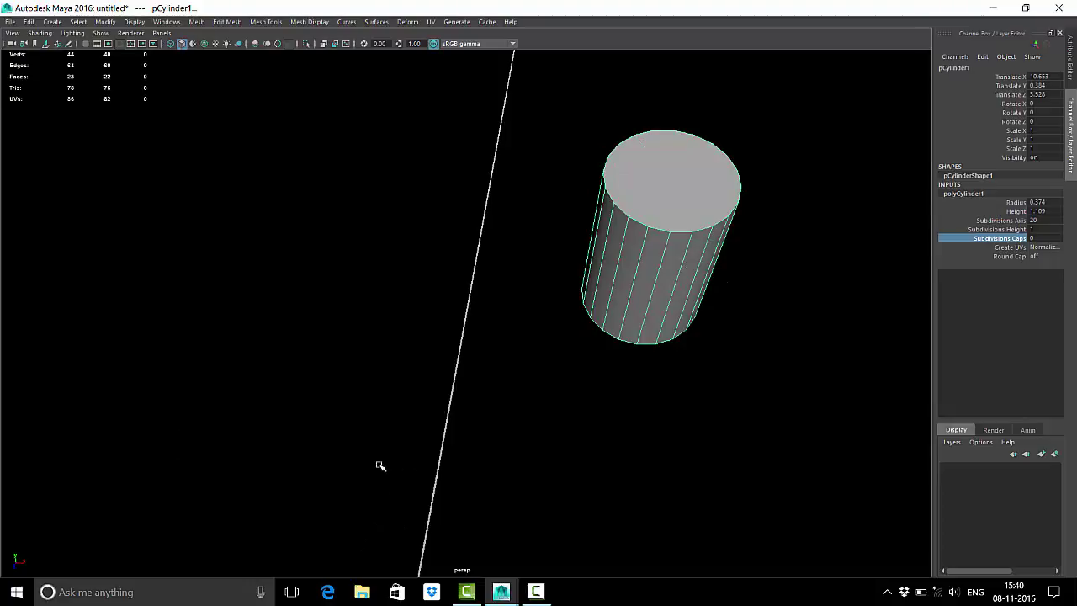
{"action": "mouse_move", "coordinate": [379, 467]}
{"action": "left_mouse_down", "text": "alt"}
{"action": "mouse_move", "coordinate": [505, 343]}
{"action": "mouse_move", "coordinate": [813, 358]}
{"action": "left_mouse_up", "text": "alt"}
{"action": "left_click", "coordinate": [813, 358]}
Step: Turn the grid back on and draw a polygon helix on it
{"action": "right_click_drag", "start_coordinate": [757, 407], "coordinate": [746, 497], "text": "shift"}
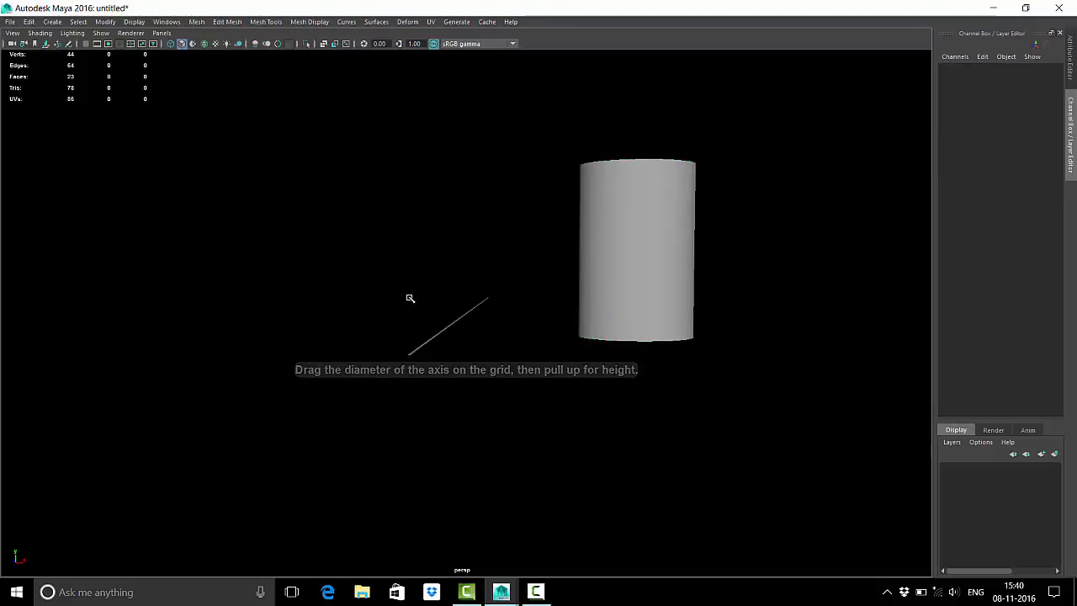
{"action": "left_click", "coordinate": [93, 44]}
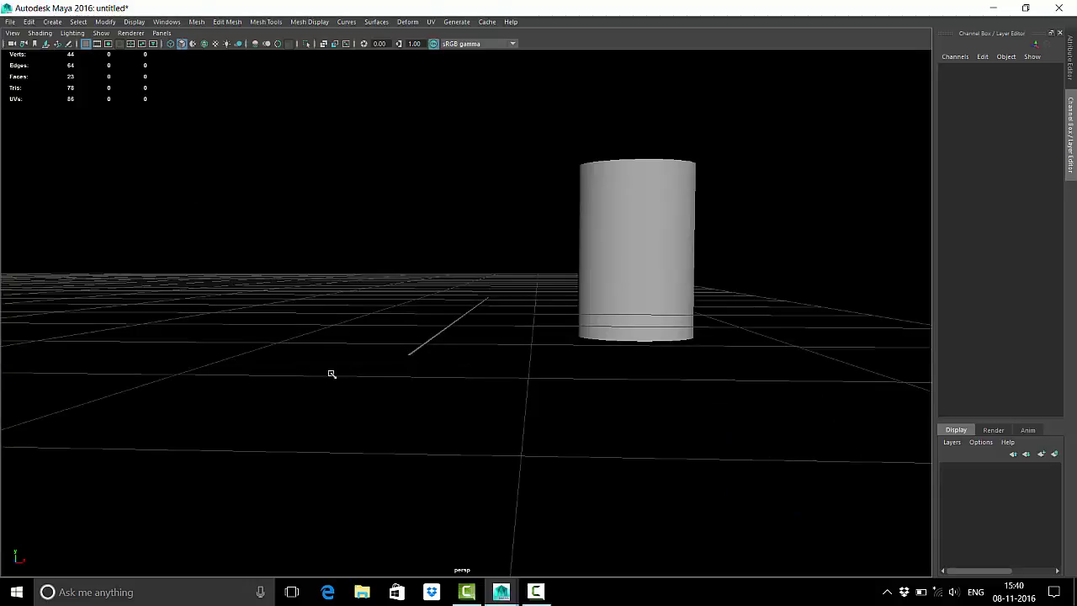
{"action": "mouse_move", "coordinate": [348, 373]}
{"action": "left_mouse_down", "text": "alt"}
{"action": "mouse_move", "coordinate": [339, 397]}
{"action": "mouse_move", "coordinate": [311, 406]}
{"action": "mouse_move", "coordinate": [300, 224]}
{"action": "mouse_move", "coordinate": [260, 264]}
{"action": "mouse_move", "coordinate": [288, 255]}
{"action": "left_mouse_up", "text": "alt"}
{"action": "left_click_drag", "start_coordinate": [475, 237], "coordinate": [310, 293]}
Step: Experiment with polyHelix1 Coils, Height and Width, ending with a broad half-coil arc
{"action": "scroll", "coordinate": [310, 294], "scroll_direction": "up", "scroll_amount": 3}
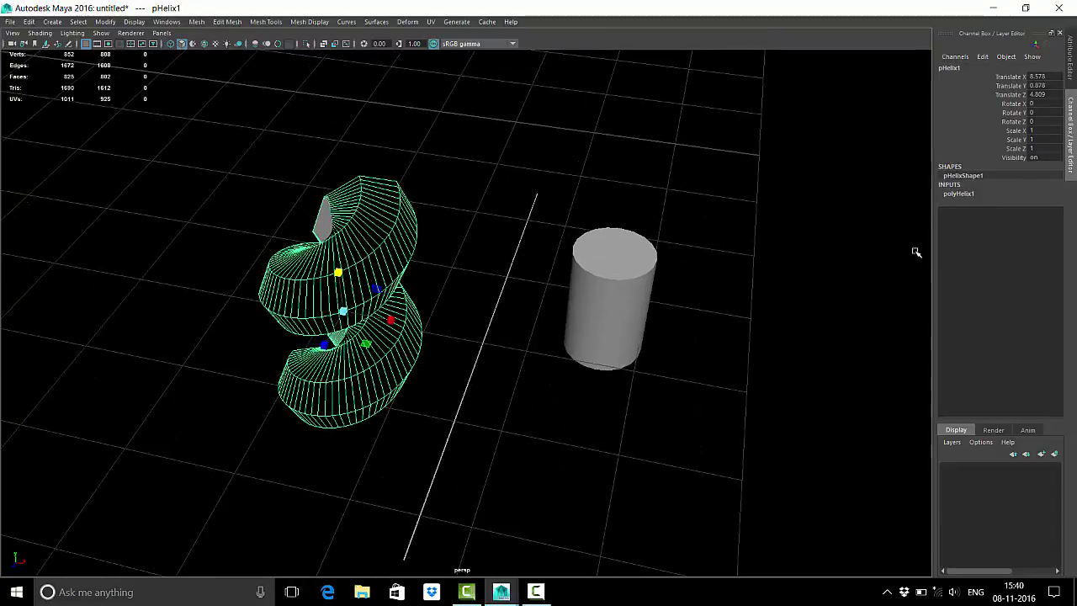
{"action": "left_click", "coordinate": [958, 193]}
{"action": "left_click", "coordinate": [1018, 202]}
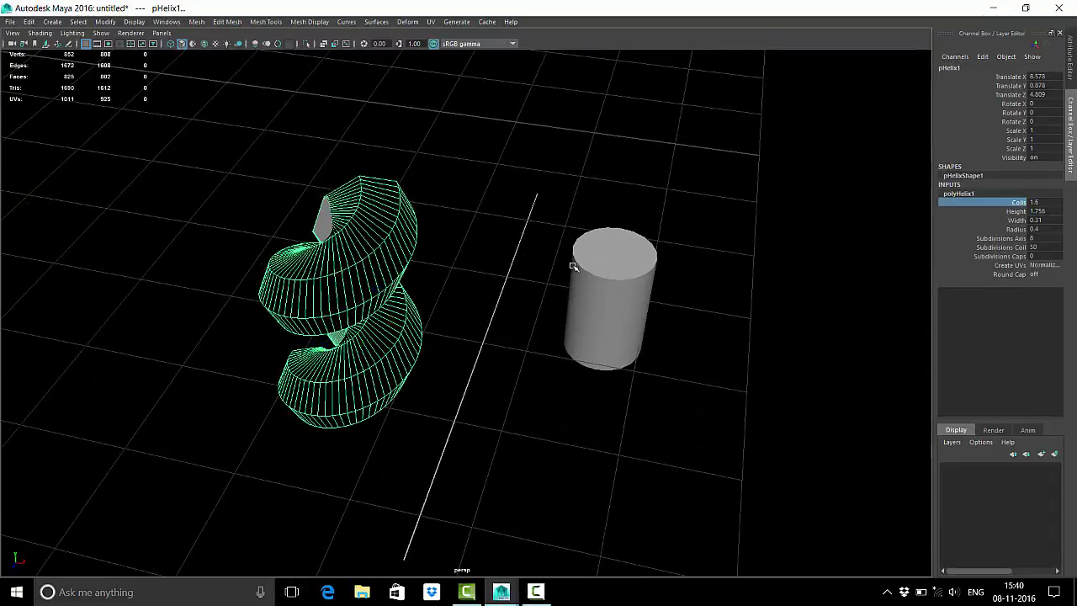
{"action": "left_click_drag", "start_coordinate": [500, 314], "coordinate": [693, 305], "text": "alt"}
{"action": "middle_click_drag", "start_coordinate": [692, 305], "coordinate": [678, 314]}
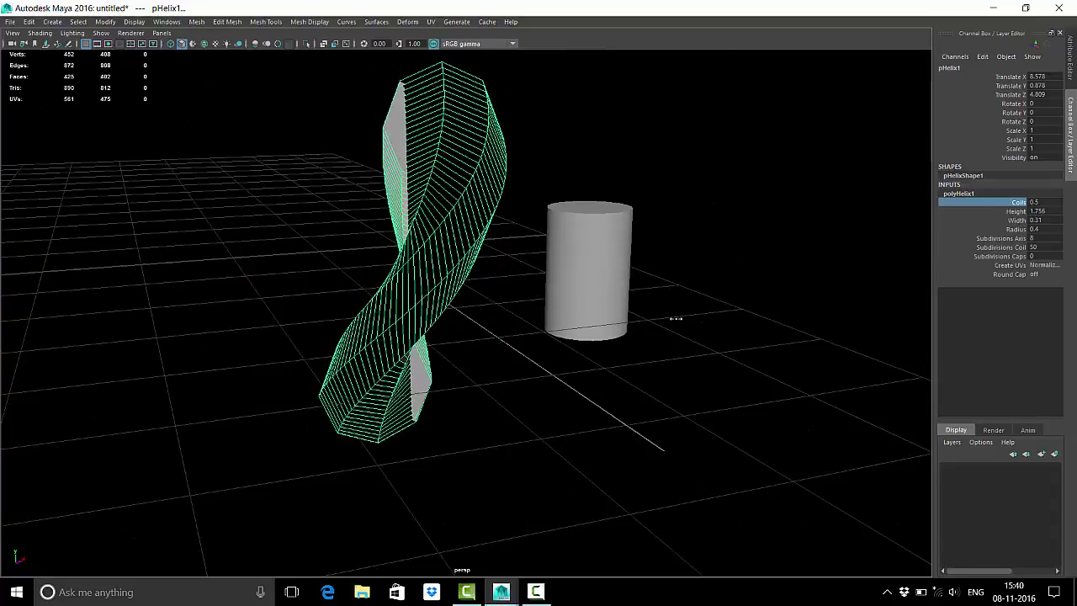
{"action": "left_click", "coordinate": [1016, 211]}
{"action": "mouse_move", "coordinate": [839, 300]}
{"action": "middle_mouse_down"}
{"action": "mouse_move", "coordinate": [842, 315]}
{"action": "mouse_move", "coordinate": [706, 327]}
{"action": "mouse_move", "coordinate": [885, 306]}
{"action": "middle_mouse_up"}
{"action": "left_click", "coordinate": [1016, 229]}
{"action": "left_click", "coordinate": [1016, 220]}
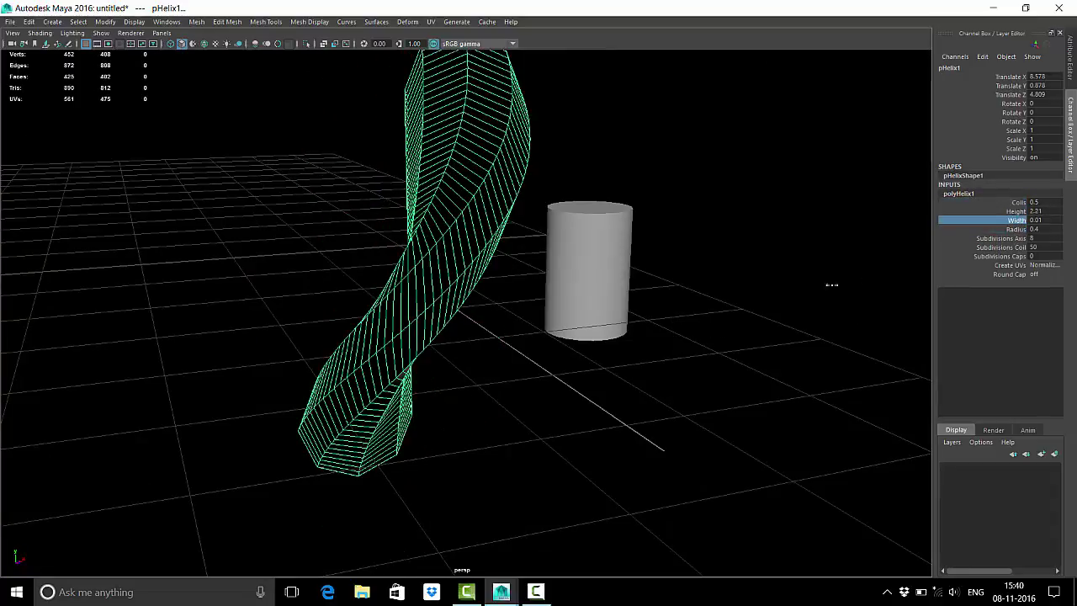
{"action": "middle_click_drag", "start_coordinate": [831, 285], "coordinate": [522, 353]}
Step: Set the helix to 6.1 coils, Height 4.51, Radius 0.09 and Width 1.27
{"action": "left_click", "coordinate": [1018, 202]}
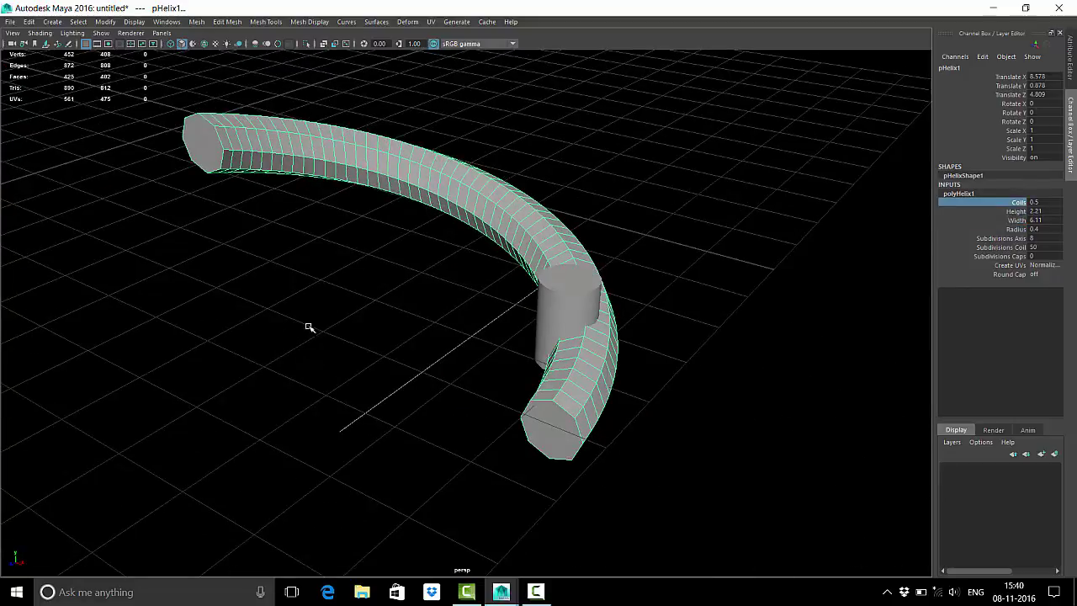
{"action": "mouse_move", "coordinate": [308, 325]}
{"action": "middle_mouse_down"}
{"action": "mouse_move", "coordinate": [339, 327]}
{"action": "mouse_move", "coordinate": [395, 306]}
{"action": "middle_mouse_up"}
{"action": "left_click", "coordinate": [1021, 211]}
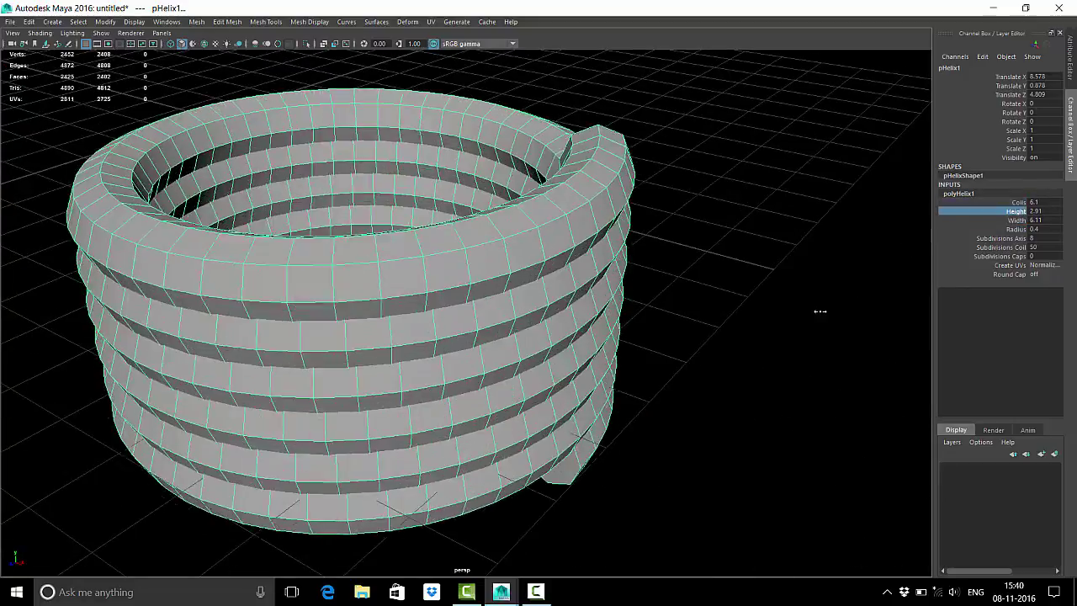
{"action": "middle_click_drag", "start_coordinate": [820, 295], "coordinate": [827, 322]}
{"action": "left_click", "coordinate": [1015, 229]}
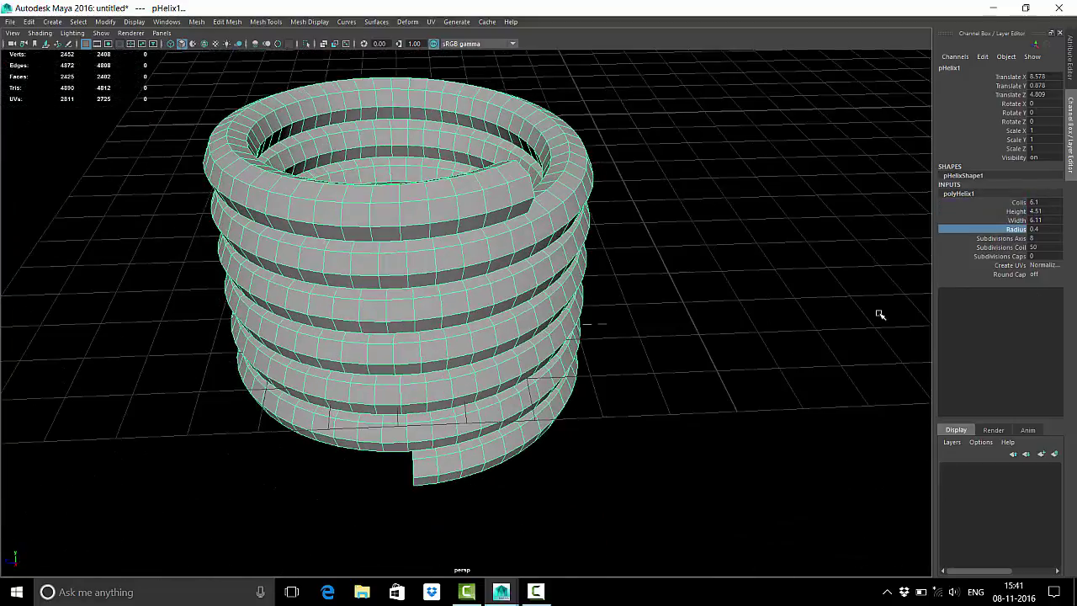
{"action": "middle_click_drag", "start_coordinate": [824, 308], "coordinate": [803, 307]}
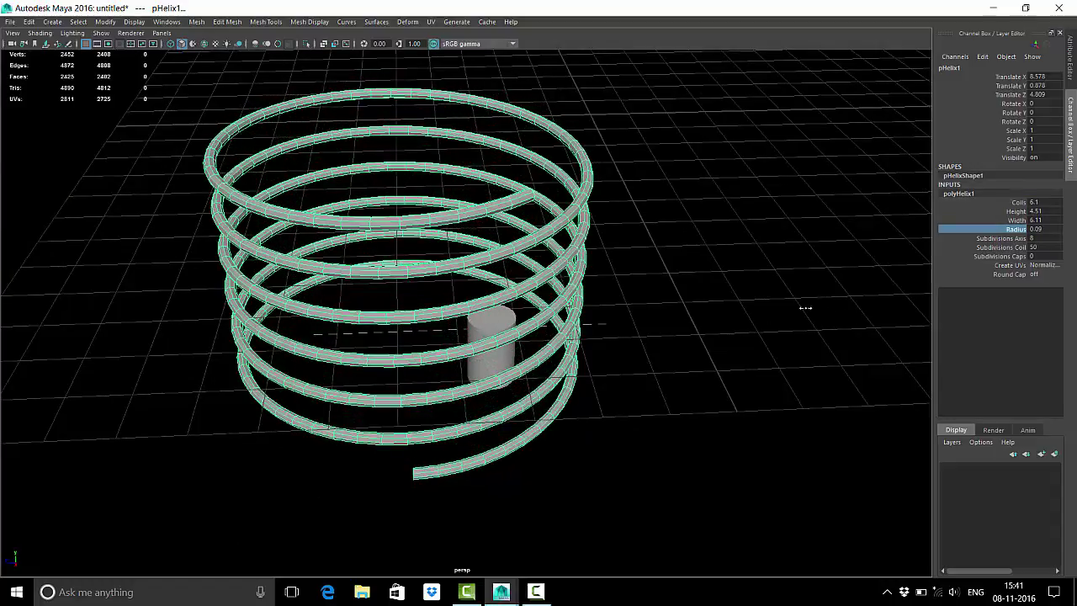
{"action": "left_click", "coordinate": [1017, 220]}
{"action": "middle_click_drag", "start_coordinate": [664, 353], "coordinate": [509, 400]}
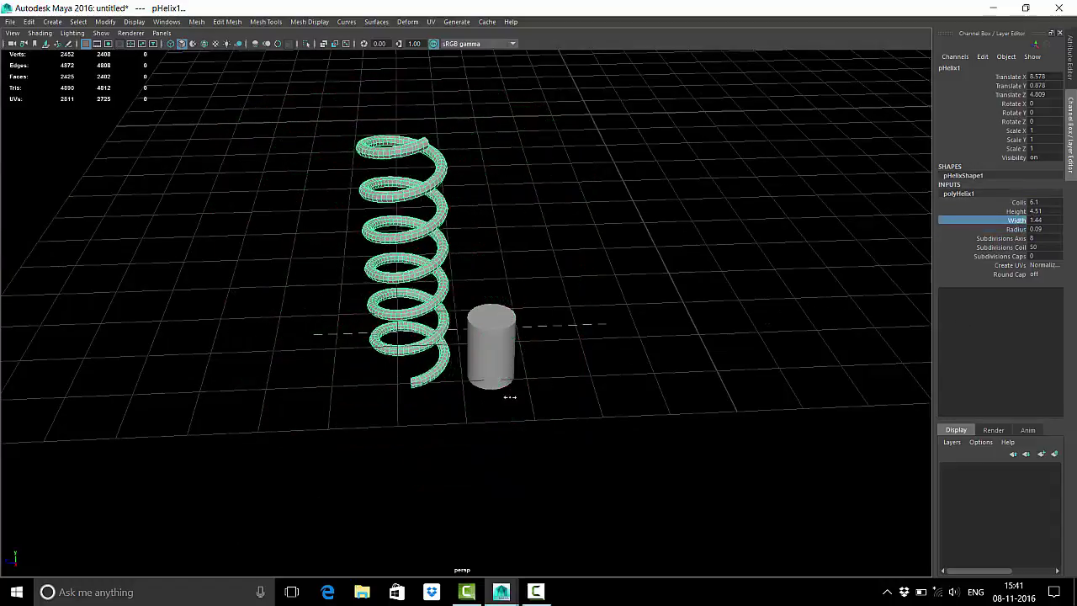
{"action": "left_click_drag", "start_coordinate": [509, 400], "coordinate": [591, 373], "text": "alt"}
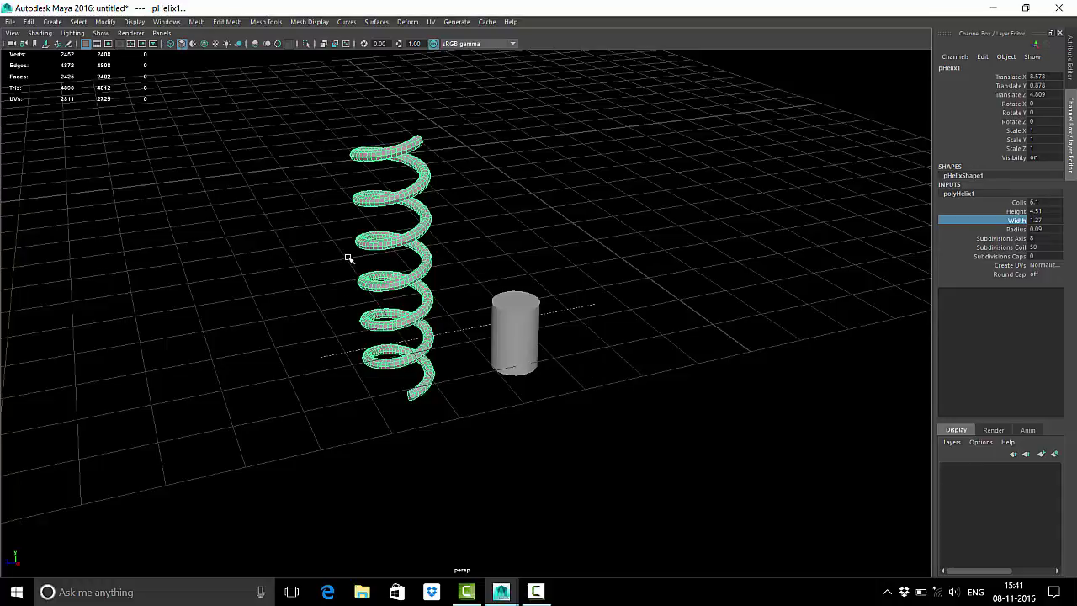
Step: Reselect the helix and re-expand its polyHelix1 attributes to review the values
{"action": "left_click", "coordinate": [488, 183]}
{"action": "left_click_drag", "start_coordinate": [488, 183], "coordinate": [323, 232]}
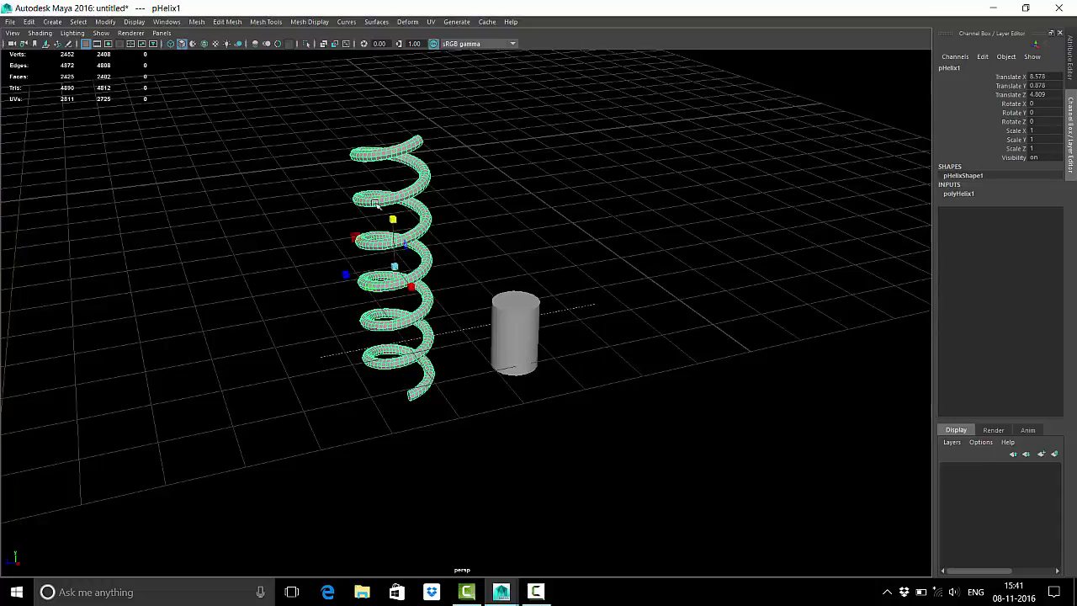
{"action": "left_click", "coordinate": [943, 194]}
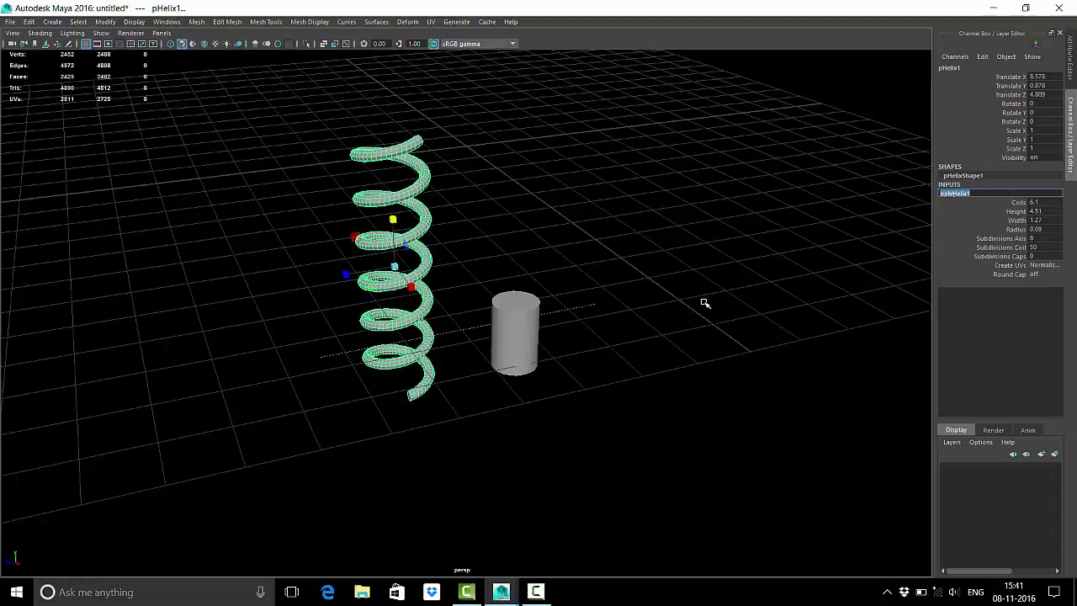
{"action": "left_click_drag", "start_coordinate": [572, 216], "coordinate": [245, 223]}
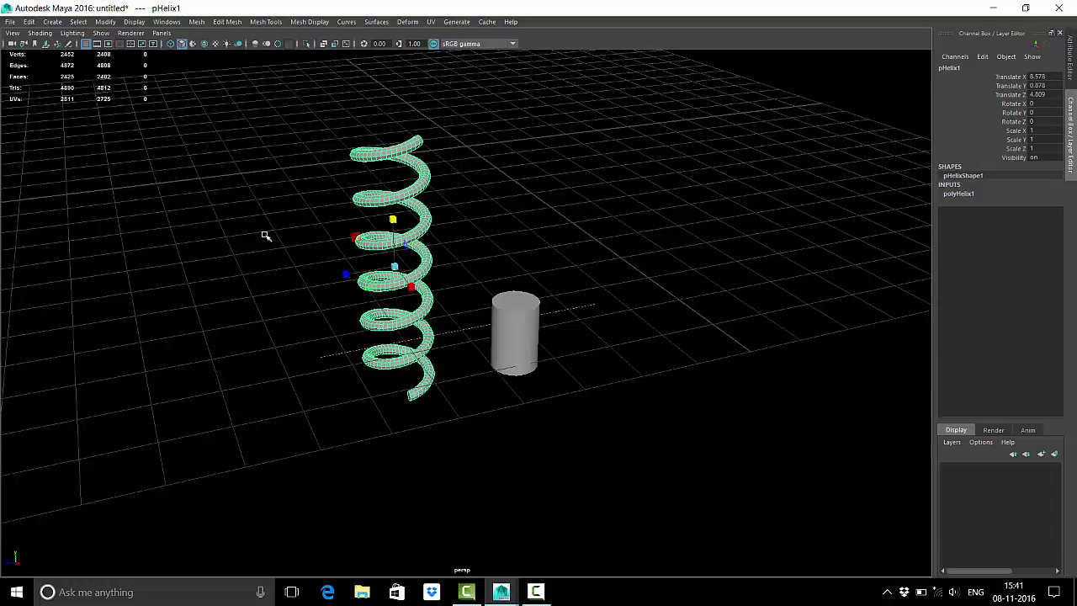
{"action": "left_click", "coordinate": [968, 193]}
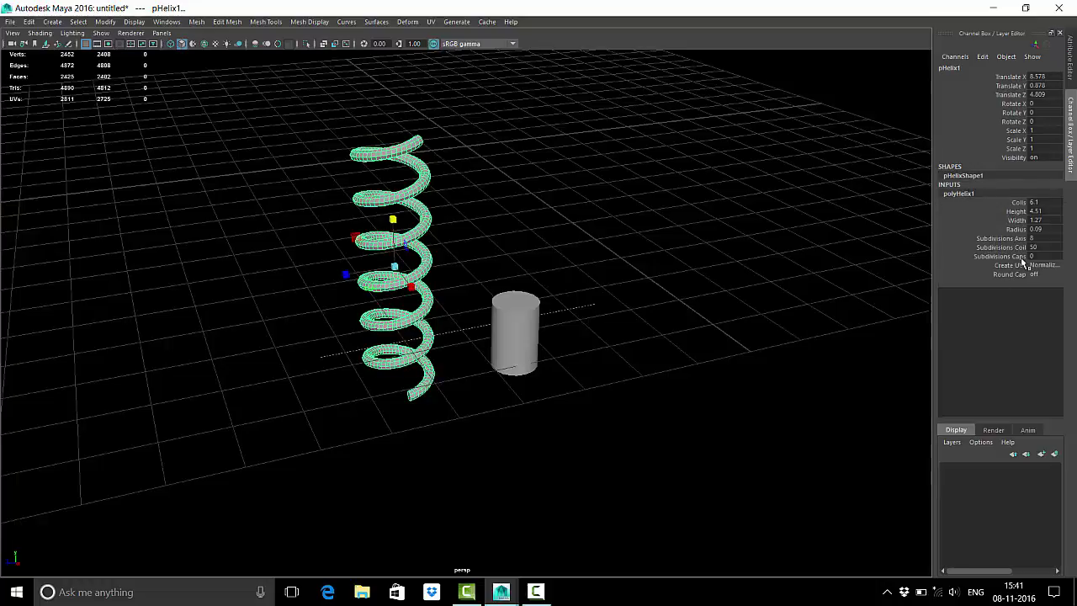
{"action": "left_click", "coordinate": [435, 215]}
{"action": "left_click", "coordinate": [435, 214]}
{"action": "left_click", "coordinate": [551, 241]}
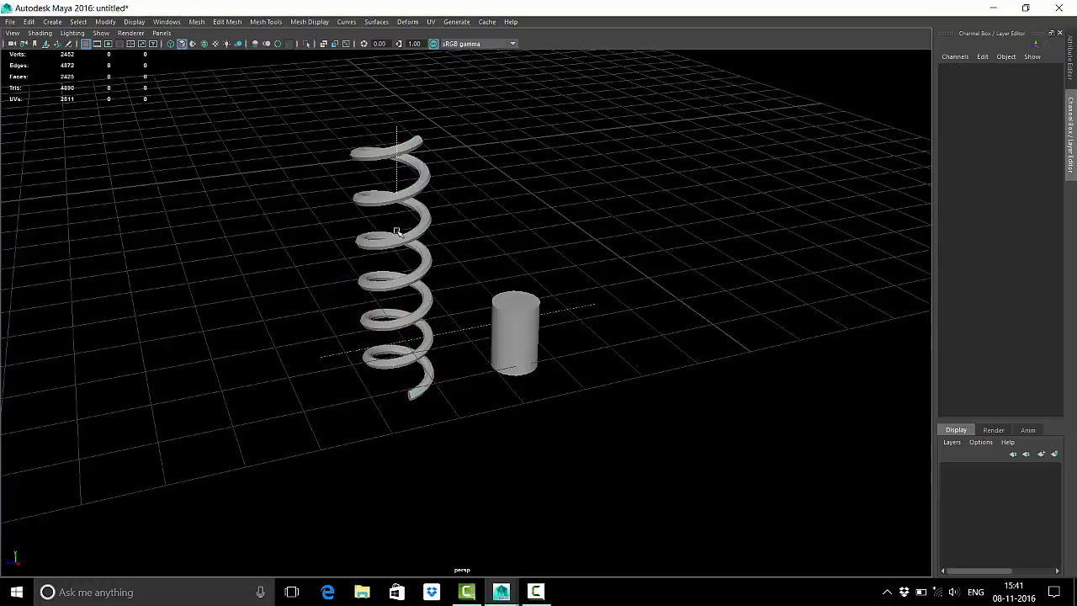
{"action": "left_click", "coordinate": [408, 165]}
{"action": "left_click", "coordinate": [959, 193]}
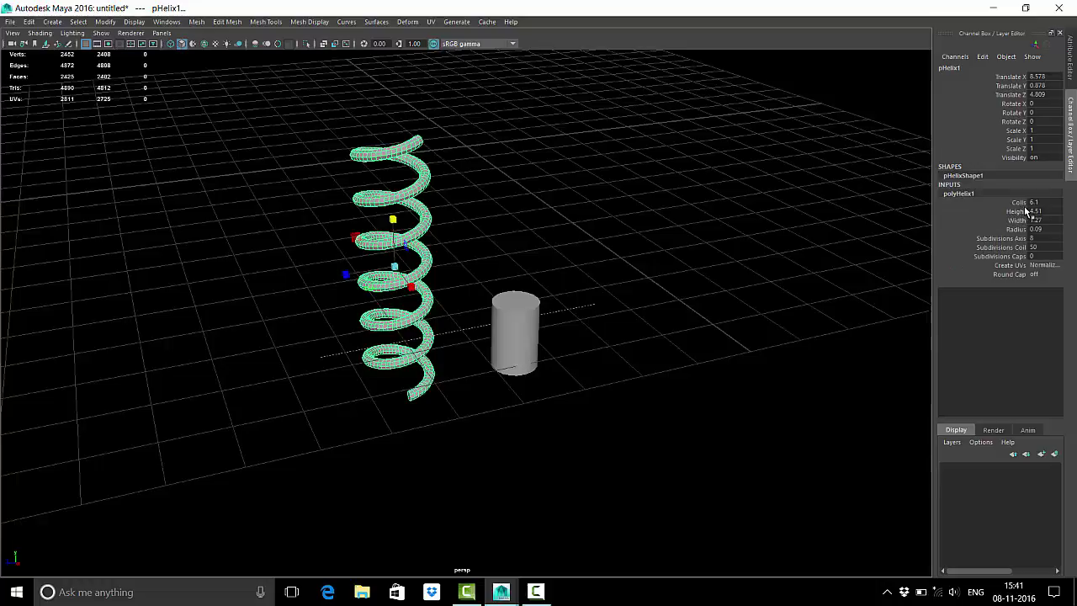
Step: Review the construction inputs of the cylinder and then the thin plane
{"action": "left_click", "coordinate": [586, 269]}
{"action": "left_click", "coordinate": [516, 305]}
{"action": "left_click", "coordinate": [966, 194]}
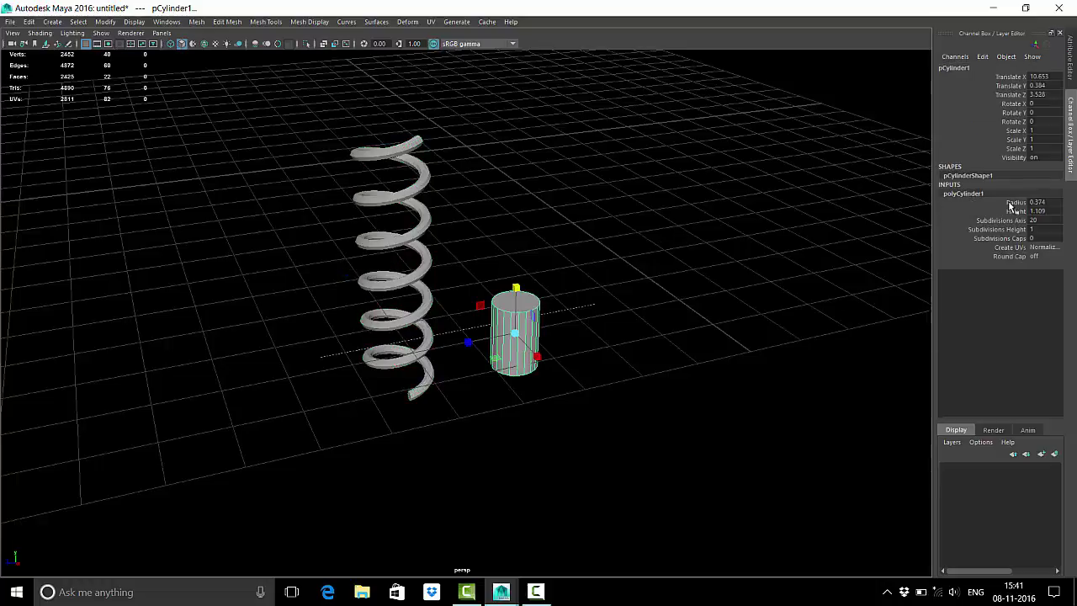
{"action": "left_click", "coordinate": [589, 304]}
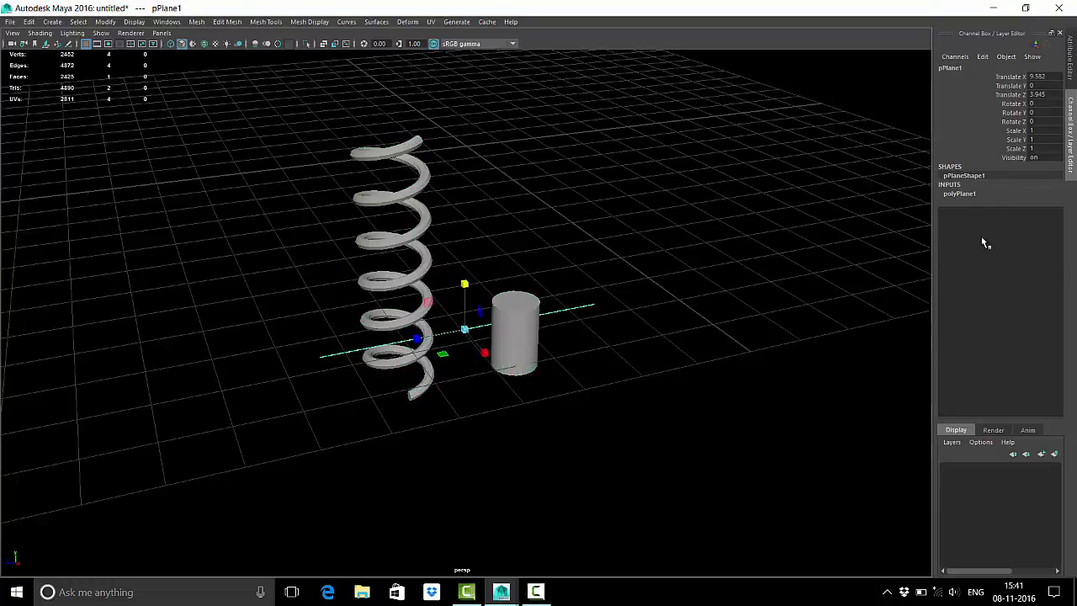
{"action": "left_click", "coordinate": [959, 194]}
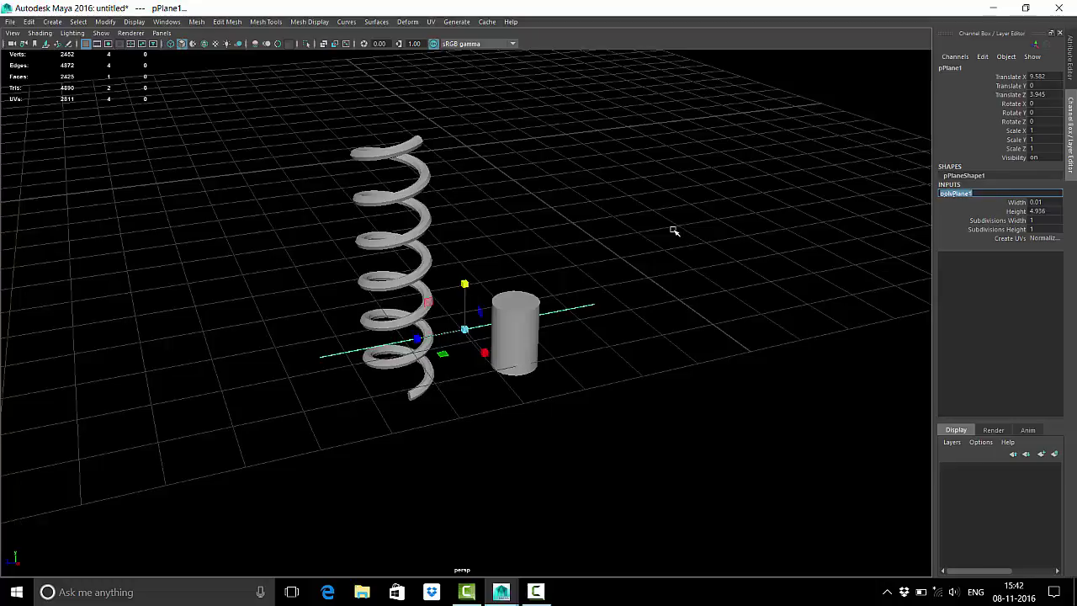
{"action": "left_click", "coordinate": [664, 232]}
Step: Marquee-select the helix, cylinder and plane and delete them, leaving the empty grid
{"action": "left_click_drag", "start_coordinate": [725, 164], "coordinate": [205, 498]}
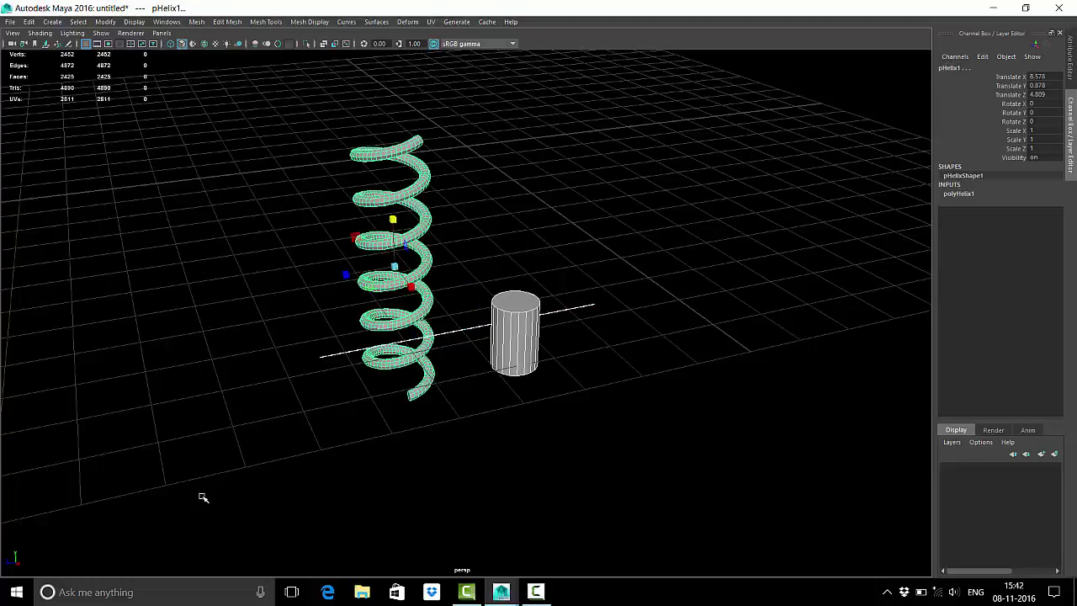
{"action": "scroll", "coordinate": [299, 487], "scroll_direction": "up", "scroll_amount": 2}
{"action": "left_click_drag", "start_coordinate": [299, 487], "coordinate": [252, 404], "text": "alt"}
{"action": "left_click_drag", "start_coordinate": [228, 197], "coordinate": [625, 486]}
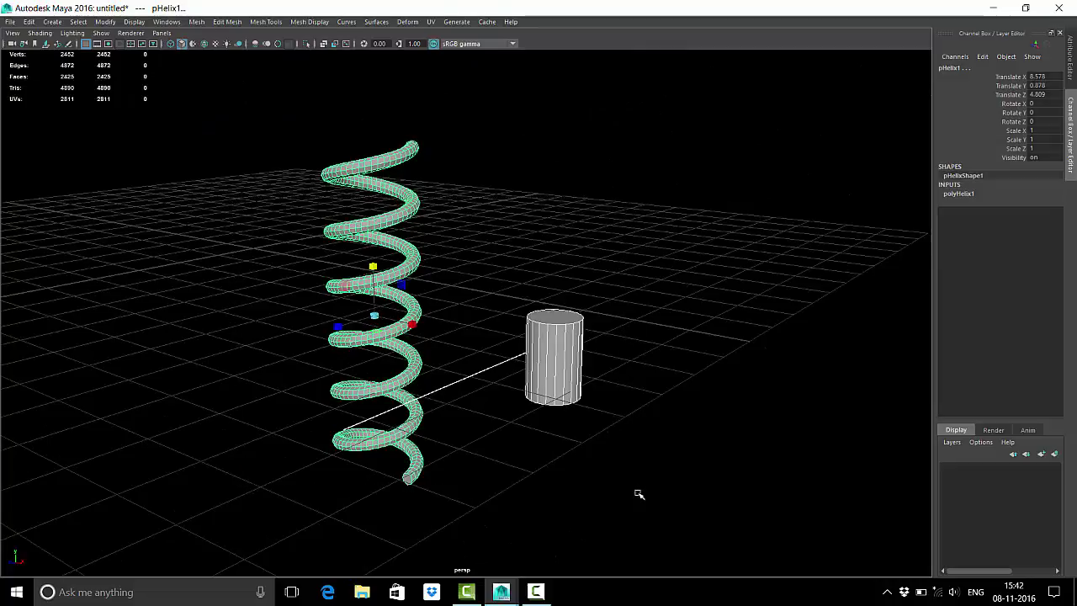
{"action": "key", "text": "Delete"}
{"action": "scroll", "coordinate": [491, 376], "scroll_direction": "down", "scroll_amount": 2}
{"action": "scroll", "coordinate": [488, 373], "scroll_direction": "down", "scroll_amount": 3}
{"action": "mouse_move", "coordinate": [488, 373]}
{"action": "left_mouse_down", "text": "alt"}
{"action": "mouse_move", "coordinate": [406, 390]}
{"action": "mouse_move", "coordinate": [474, 375]}
{"action": "mouse_move", "coordinate": [447, 373]}
{"action": "left_mouse_up", "text": "alt"}
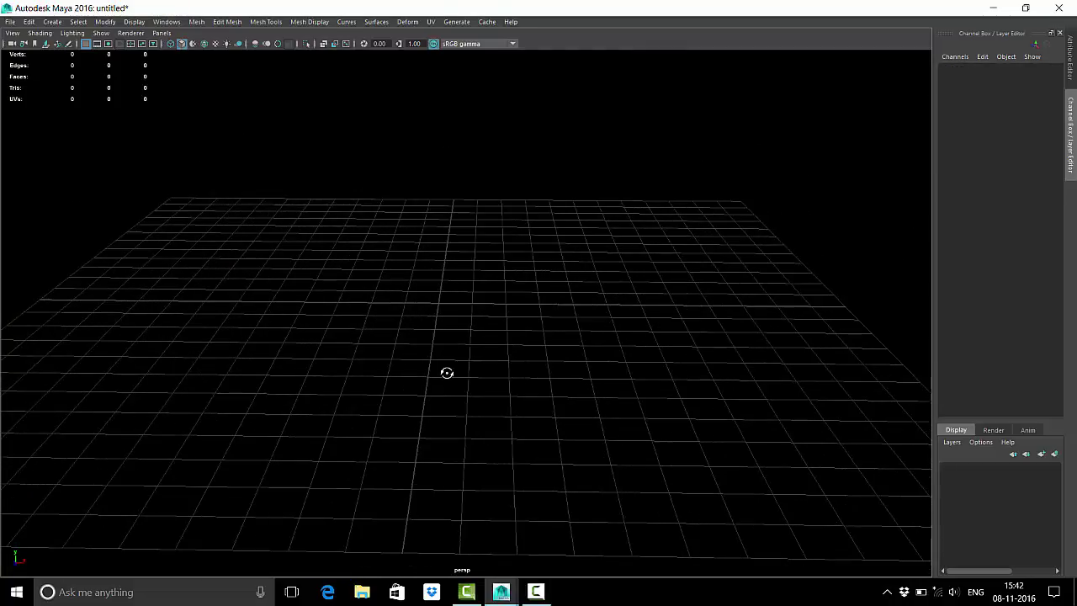
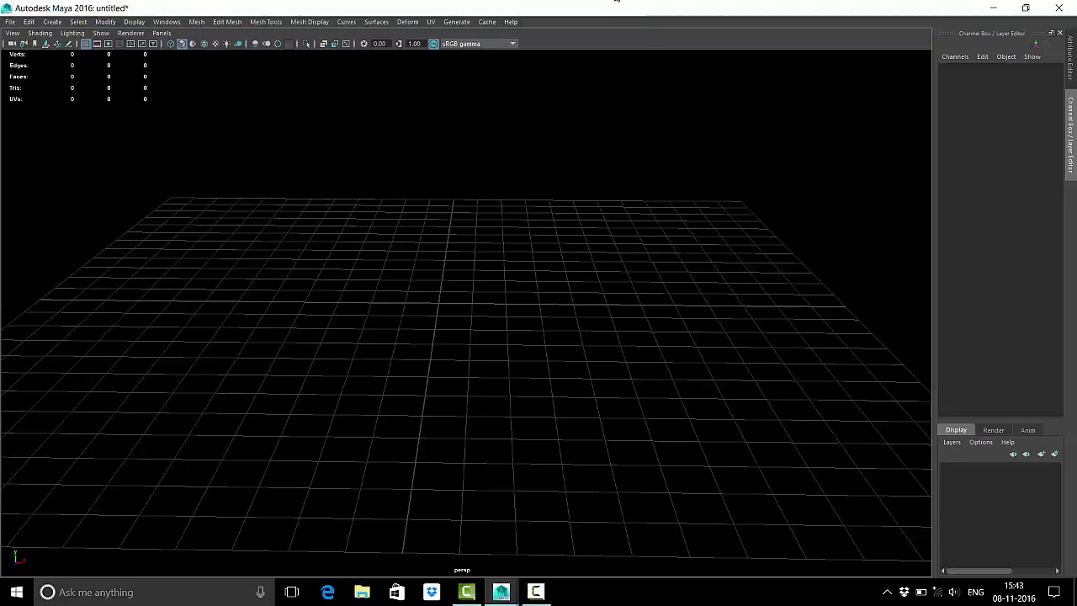
Step: Draw a polygon cube slab 13.02 wide, 1.275 high and 6.817 deep in the front view
{"action": "key", "text": "space"}
{"action": "key", "text": "space"}
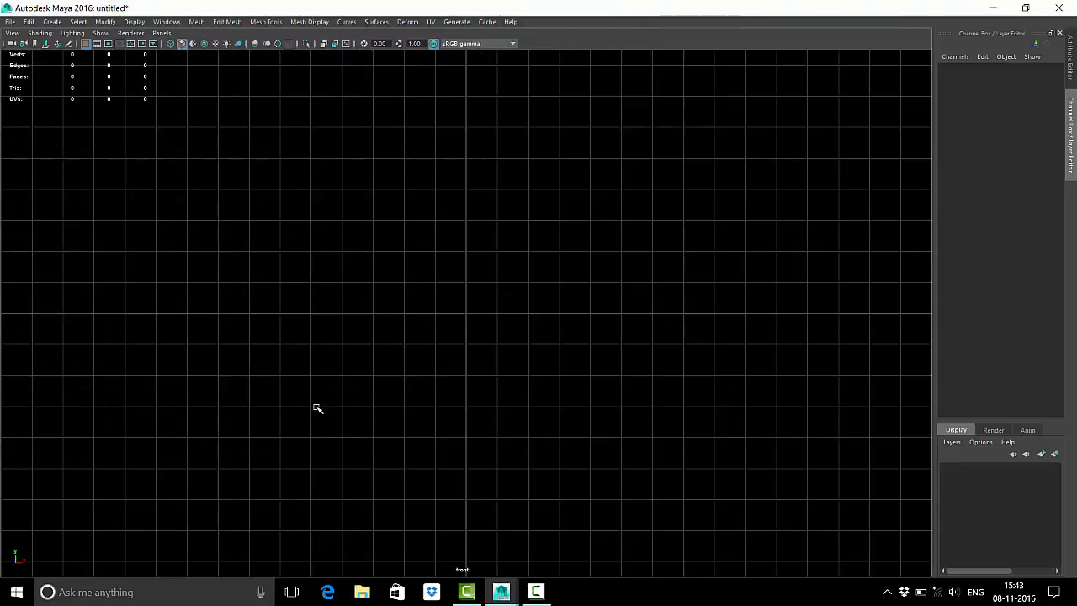
{"action": "right_click", "coordinate": [360, 294], "text": "shift"}
{"action": "right_click_drag", "start_coordinate": [359, 294], "coordinate": [362, 323], "text": "shift"}
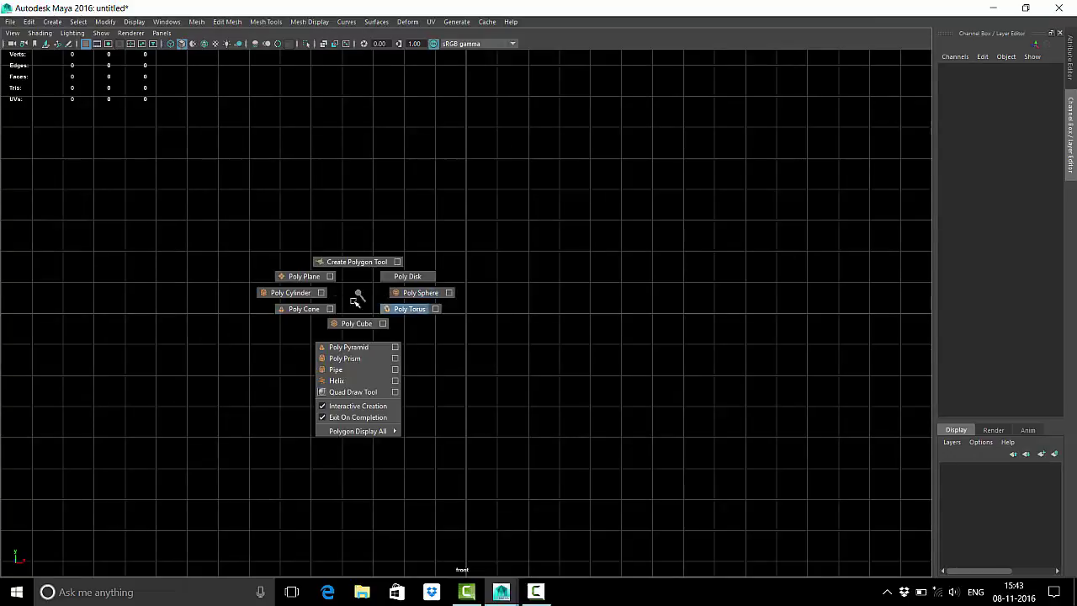
{"action": "mouse_move", "coordinate": [264, 101]}
{"action": "left_mouse_down"}
{"action": "mouse_move", "coordinate": [671, 315]}
{"action": "mouse_move", "coordinate": [674, 306]}
{"action": "left_mouse_up"}
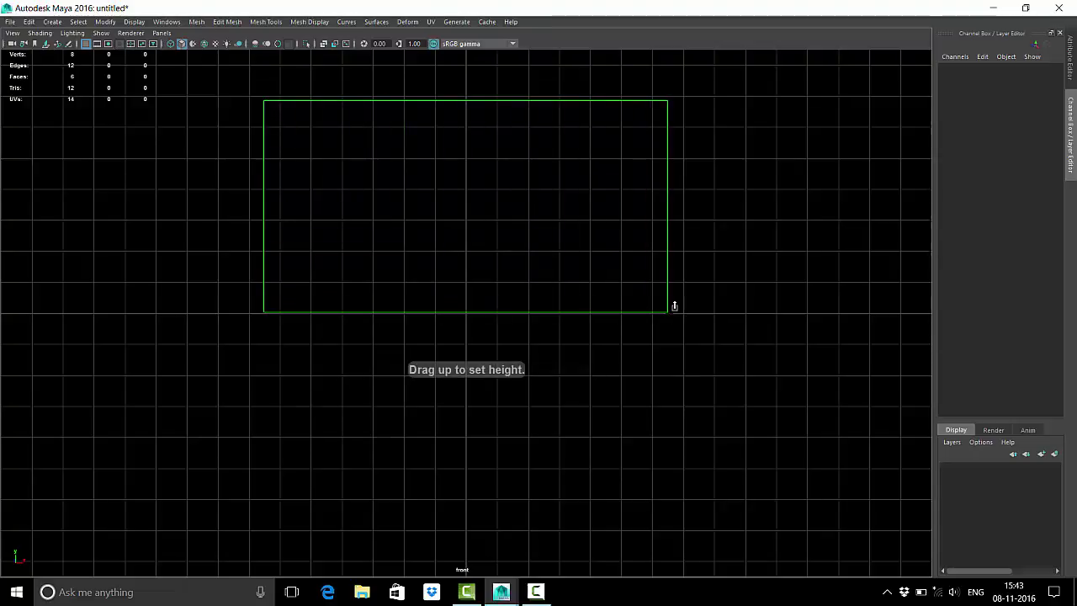
{"action": "key", "text": "space"}
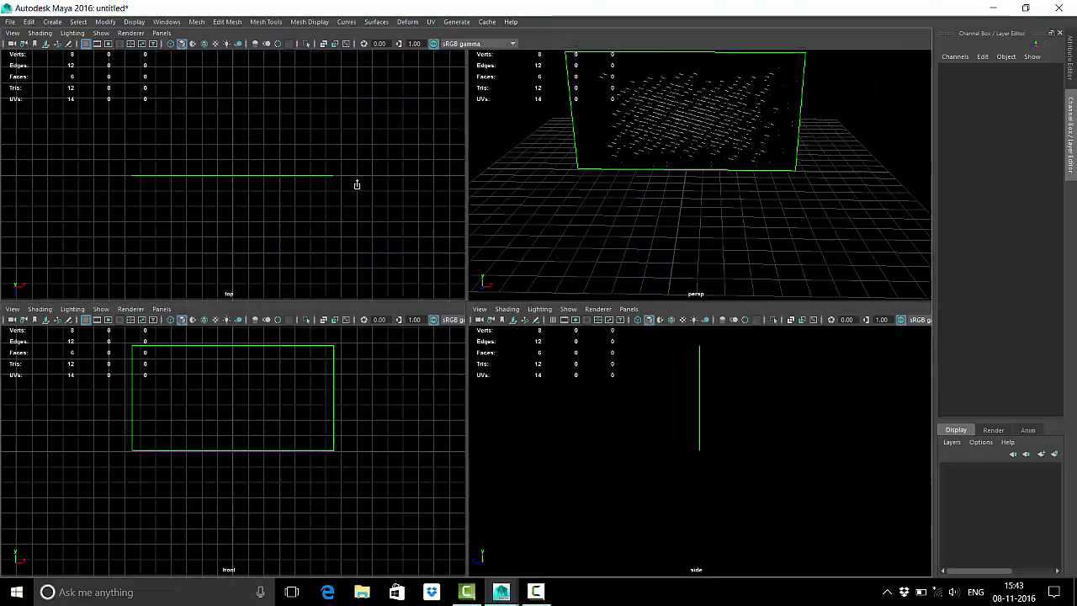
{"action": "key", "text": "space"}
{"action": "key", "text": "space"}
{"action": "key", "text": "space"}
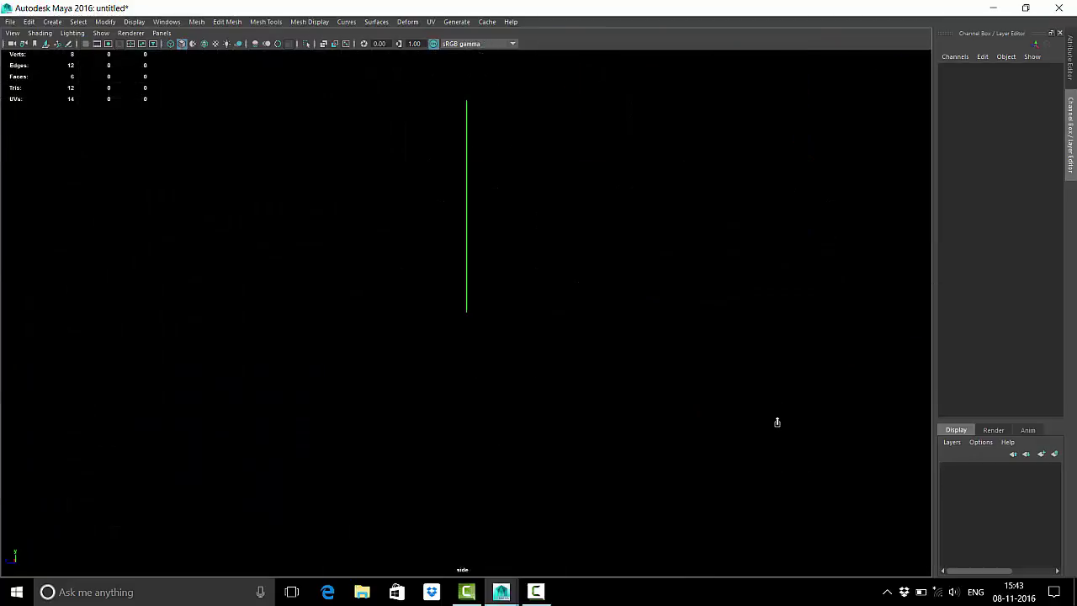
{"action": "left_click_drag", "start_coordinate": [540, 276], "coordinate": [509, 272]}
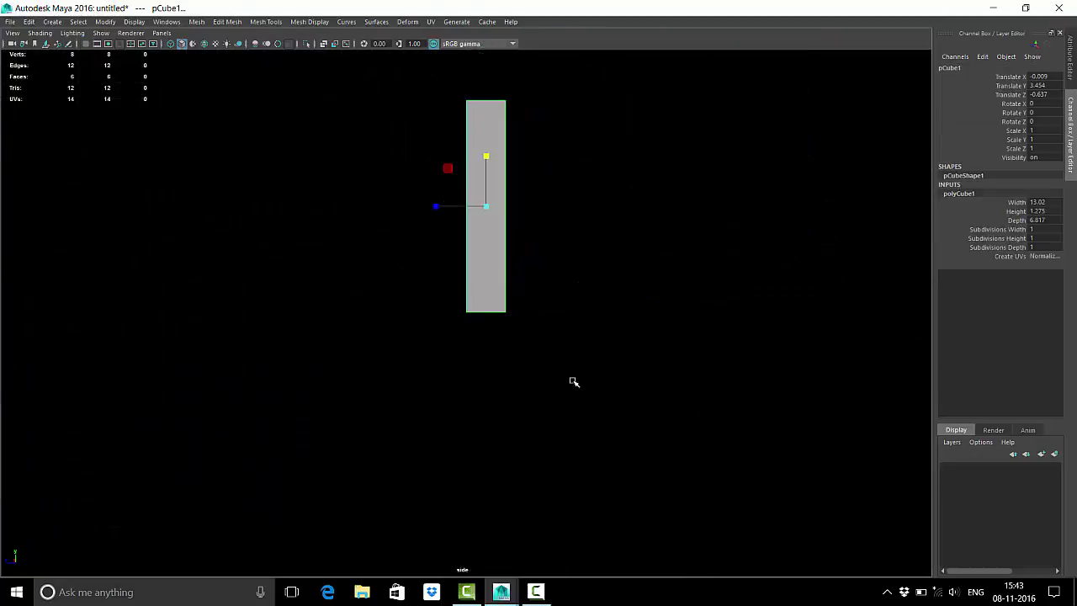
{"action": "key", "text": "space"}
{"action": "key", "text": "space"}
Step: Reduce pCube1's Width from 13.02 to 4.01 in the Channel Box
{"action": "mouse_move", "coordinate": [738, 176]}
{"action": "left_mouse_down", "text": "alt"}
{"action": "mouse_move", "coordinate": [589, 253]}
{"action": "mouse_move", "coordinate": [644, 308]}
{"action": "mouse_move", "coordinate": [541, 361]}
{"action": "mouse_move", "coordinate": [541, 396]}
{"action": "left_mouse_up", "text": "alt"}
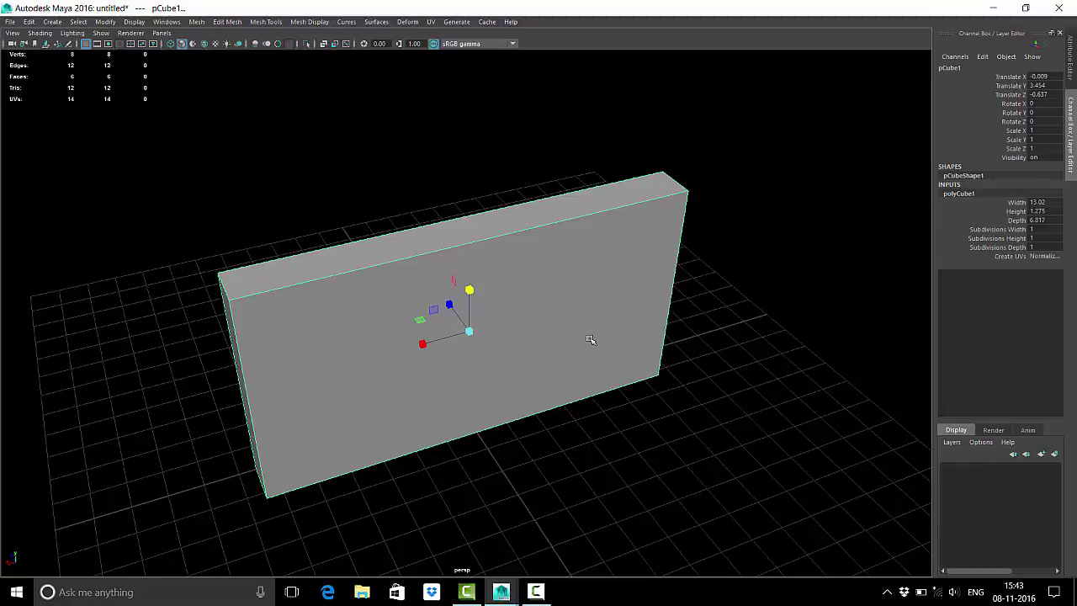
{"action": "mouse_move", "coordinate": [589, 339]}
{"action": "left_mouse_down", "text": "alt"}
{"action": "mouse_move", "coordinate": [568, 358]}
{"action": "mouse_move", "coordinate": [472, 354]}
{"action": "mouse_move", "coordinate": [519, 375]}
{"action": "left_mouse_up", "text": "alt"}
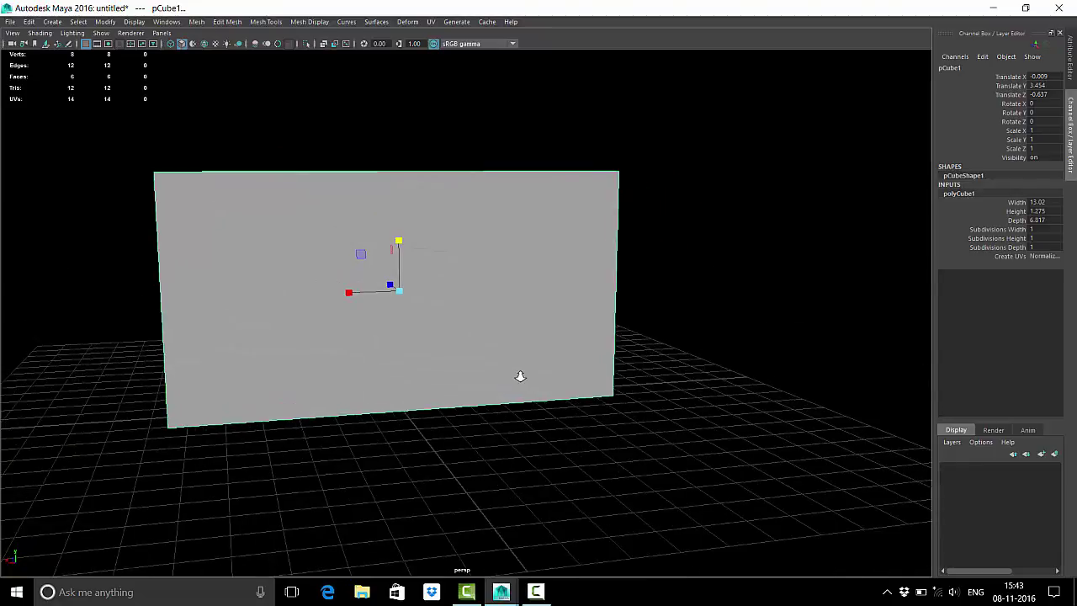
{"action": "key", "text": "space"}
{"action": "key", "text": "space"}
{"action": "middle_click_drag", "start_coordinate": [512, 337], "coordinate": [459, 412], "text": "alt"}
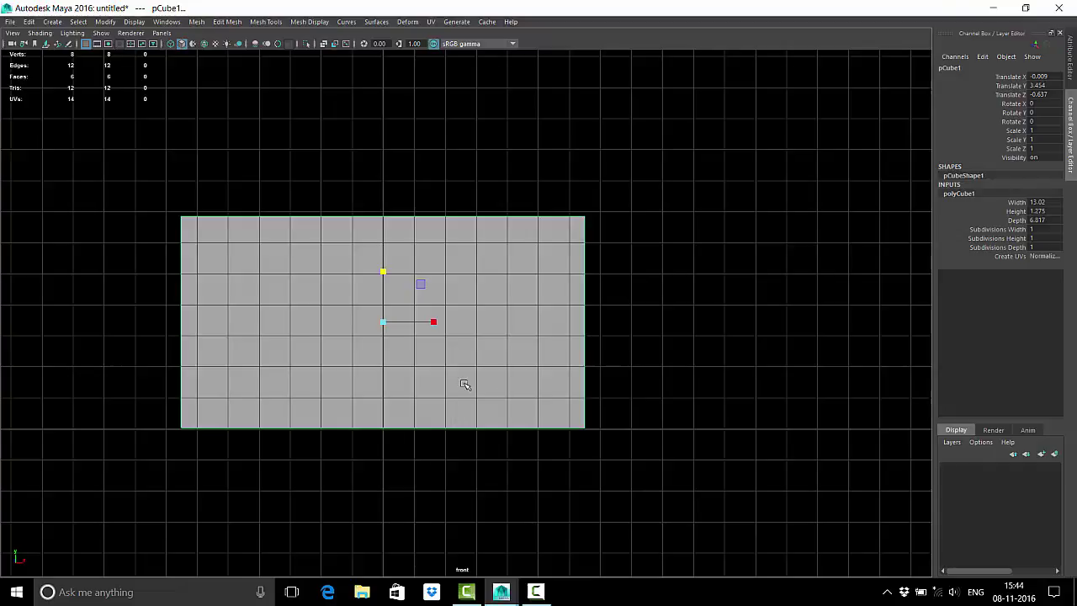
{"action": "left_click", "coordinate": [1019, 220]}
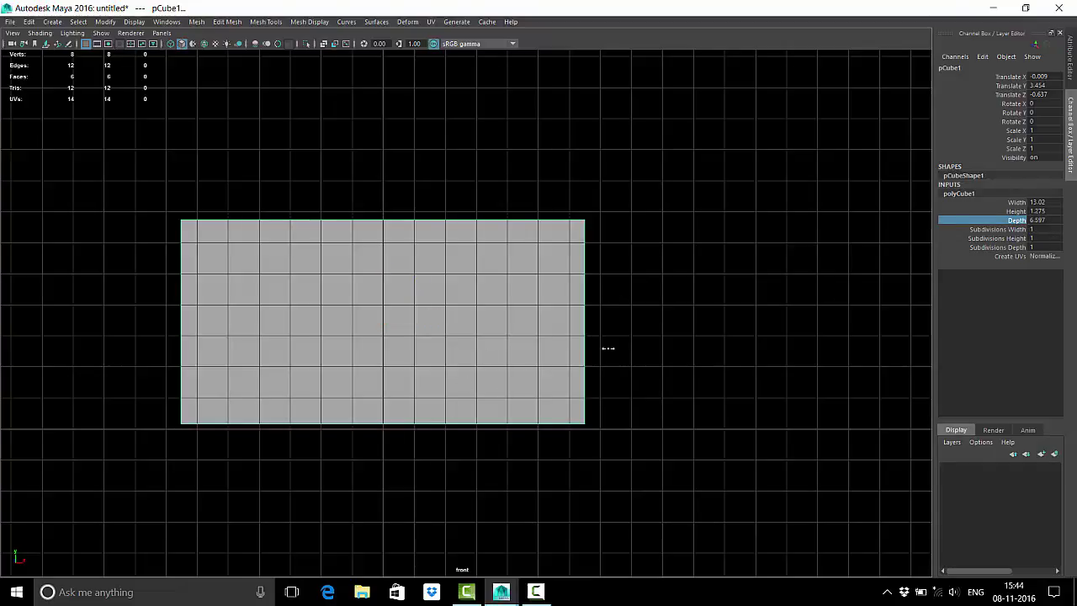
{"action": "left_click", "coordinate": [968, 211]}
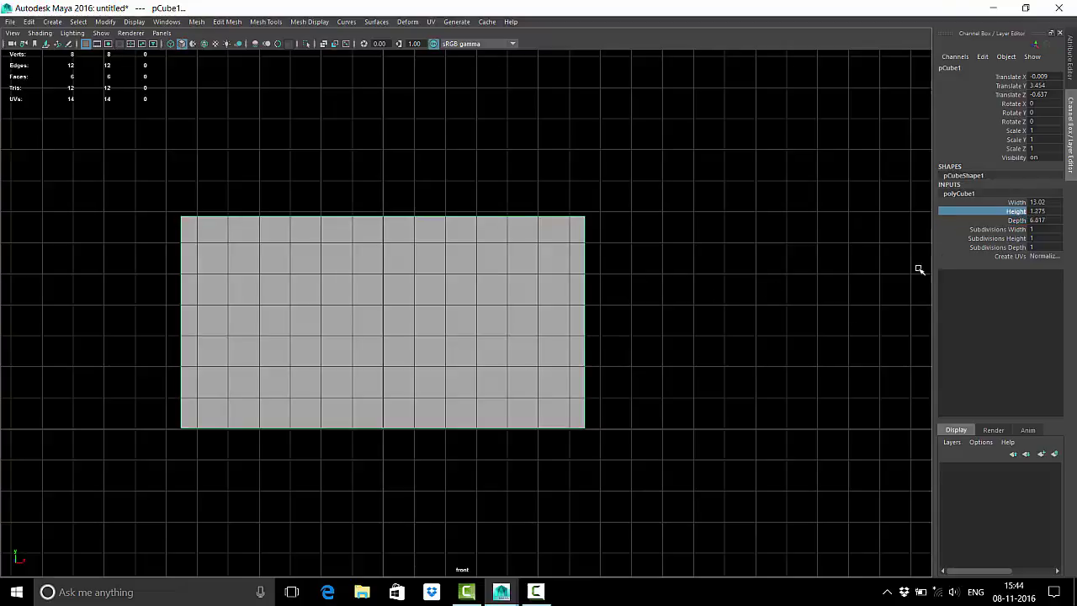
{"action": "left_click", "coordinate": [1016, 202]}
{"action": "middle_click_drag", "start_coordinate": [774, 305], "coordinate": [536, 346]}
{"action": "scroll", "coordinate": [535, 347], "scroll_direction": "up", "scroll_amount": 1}
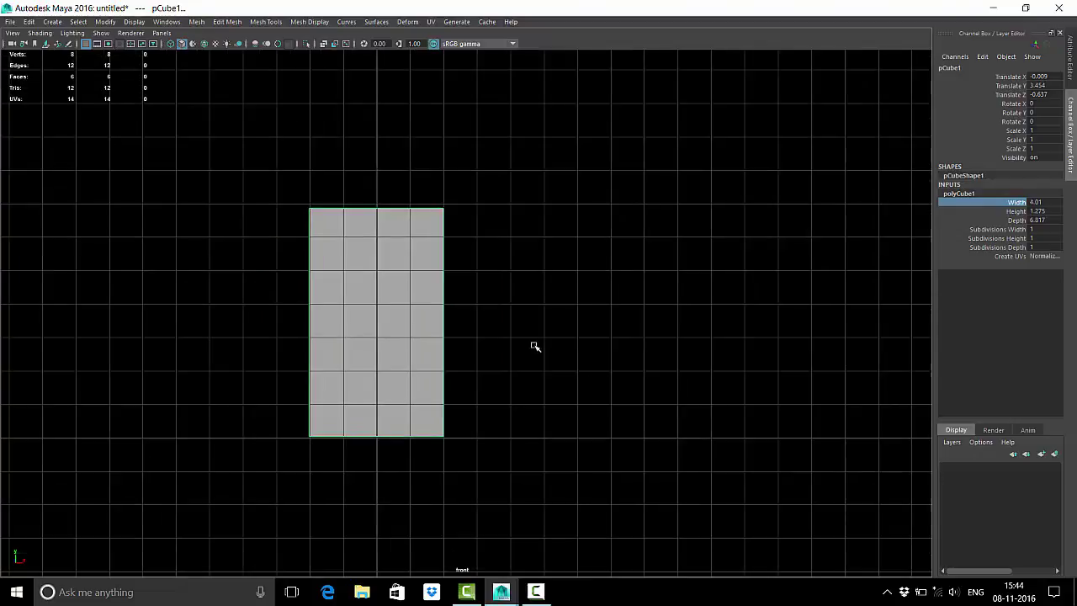
Step: Make two trial duplicates of the narrow box, one to the right and one below
{"action": "key", "text": "ctrl+d"}
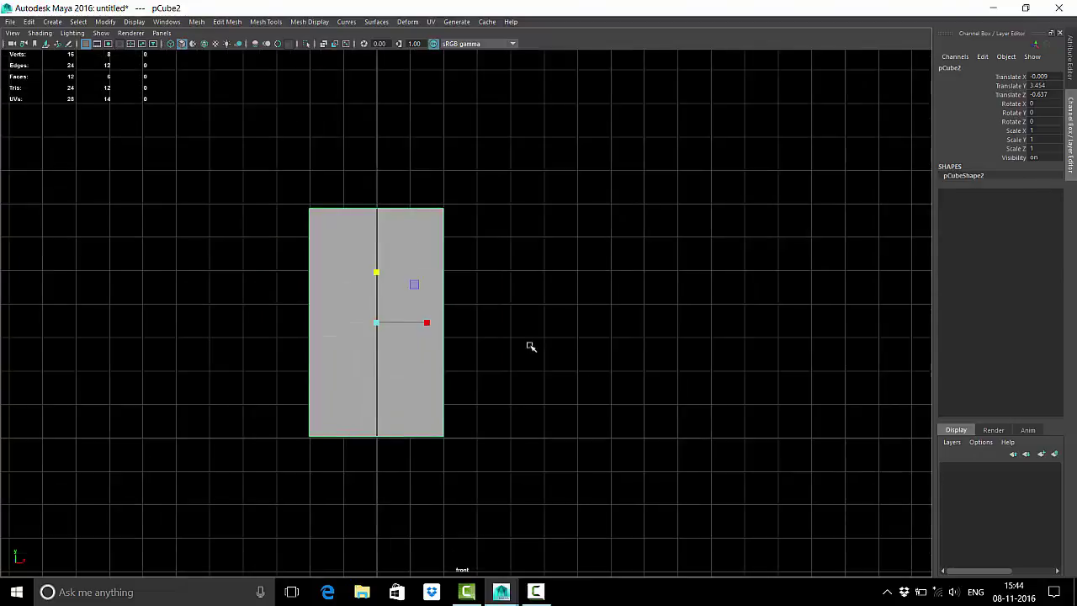
{"action": "left_click_drag", "start_coordinate": [430, 320], "coordinate": [858, 322]}
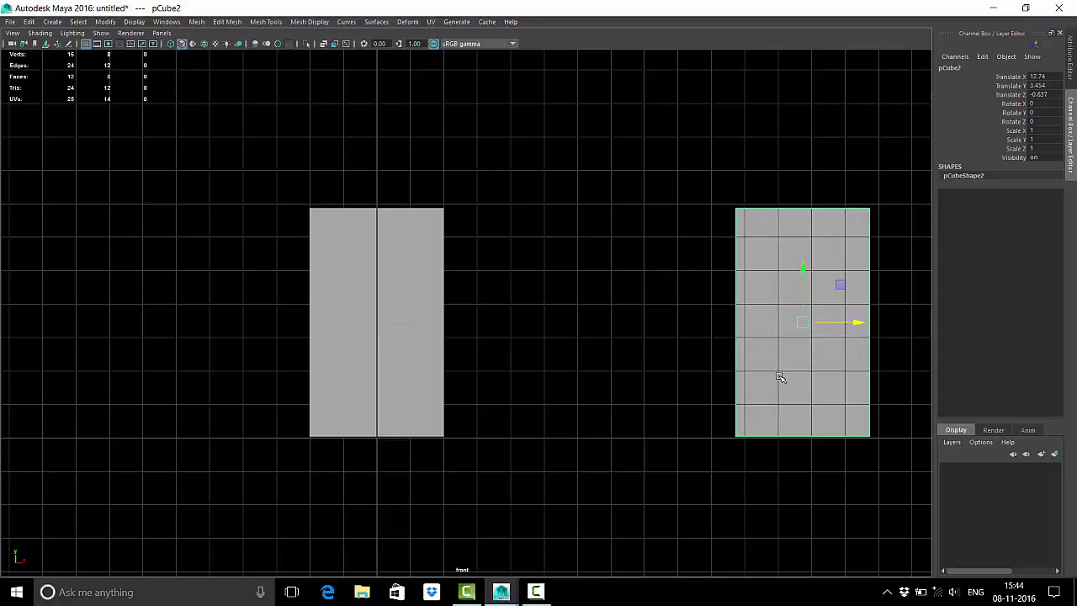
{"action": "key", "text": "ctrl+d"}
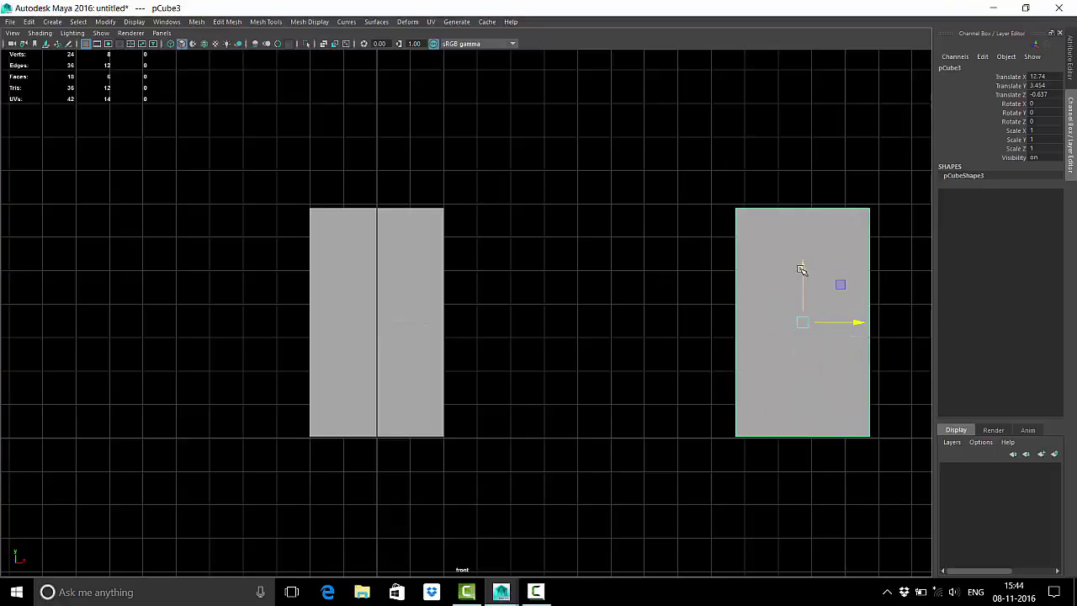
{"action": "mouse_move", "coordinate": [801, 270]}
{"action": "left_mouse_down"}
{"action": "mouse_move", "coordinate": [814, 493]}
{"action": "mouse_move", "coordinate": [621, 515]}
{"action": "left_mouse_up"}
{"action": "scroll", "coordinate": [808, 492], "scroll_direction": "down", "scroll_amount": 1}
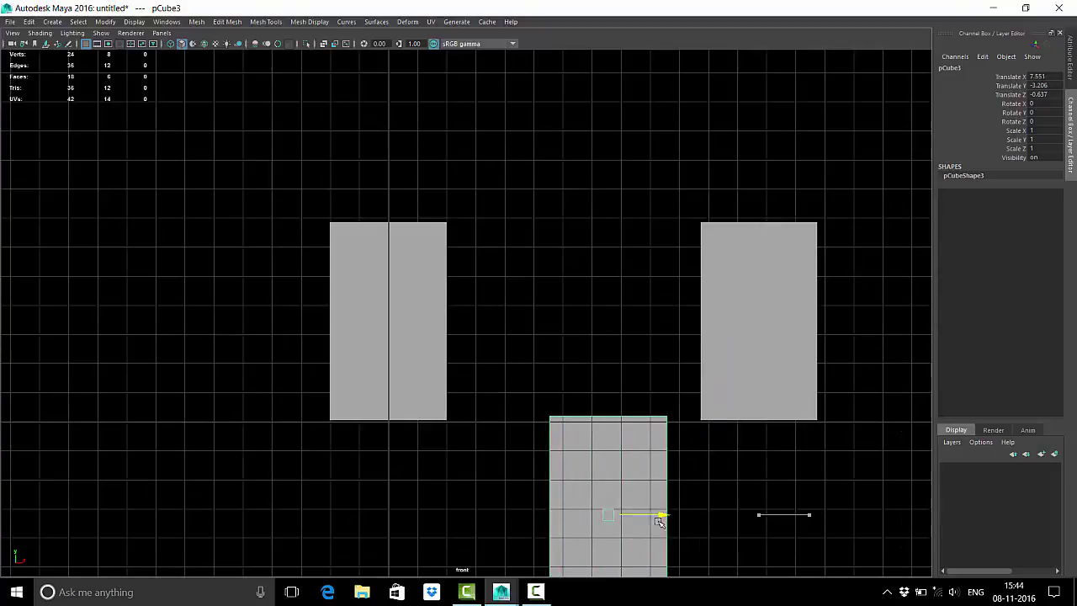
Step: Delete the bottom and right copies and reselect the original pCube1
{"action": "left_click", "coordinate": [421, 288]}
{"action": "left_click", "coordinate": [565, 454]}
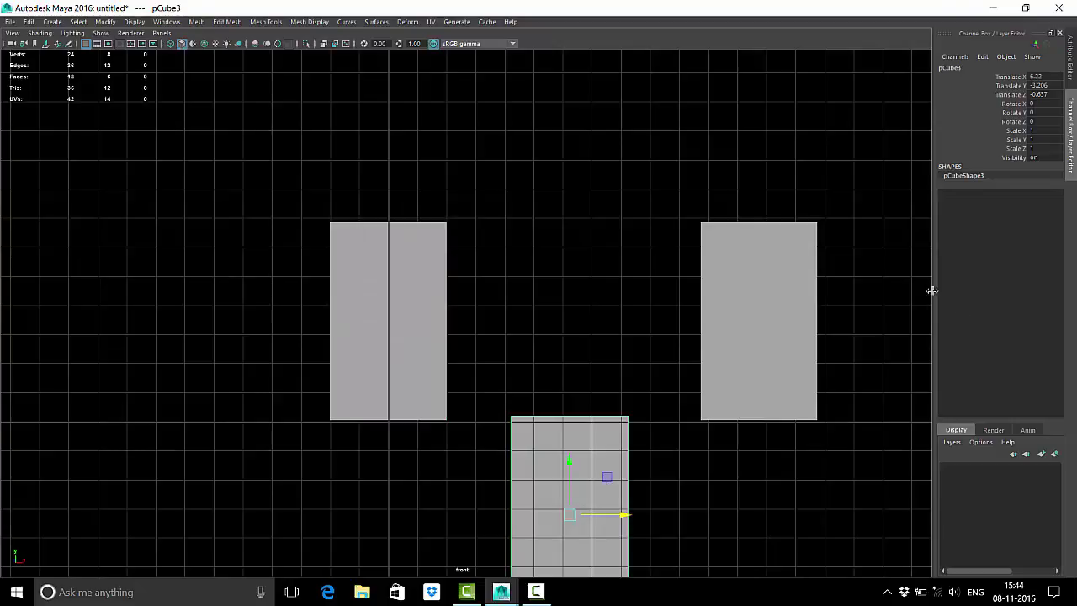
{"action": "left_click_drag", "start_coordinate": [531, 353], "coordinate": [437, 526]}
{"action": "key", "text": "Delete"}
{"action": "left_click", "coordinate": [704, 392]}
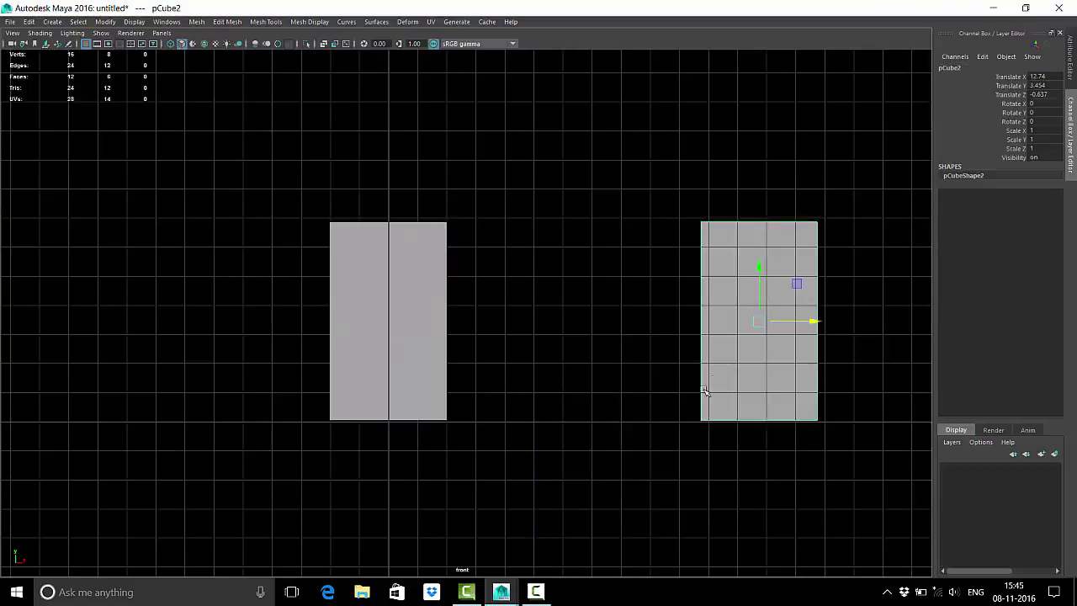
{"action": "key", "text": "Delete"}
{"action": "left_click", "coordinate": [409, 385]}
Step: Duplicate the box via Duplicate Special with reset settings and Duplicate input graph enabled
{"action": "left_click", "coordinate": [29, 22]}
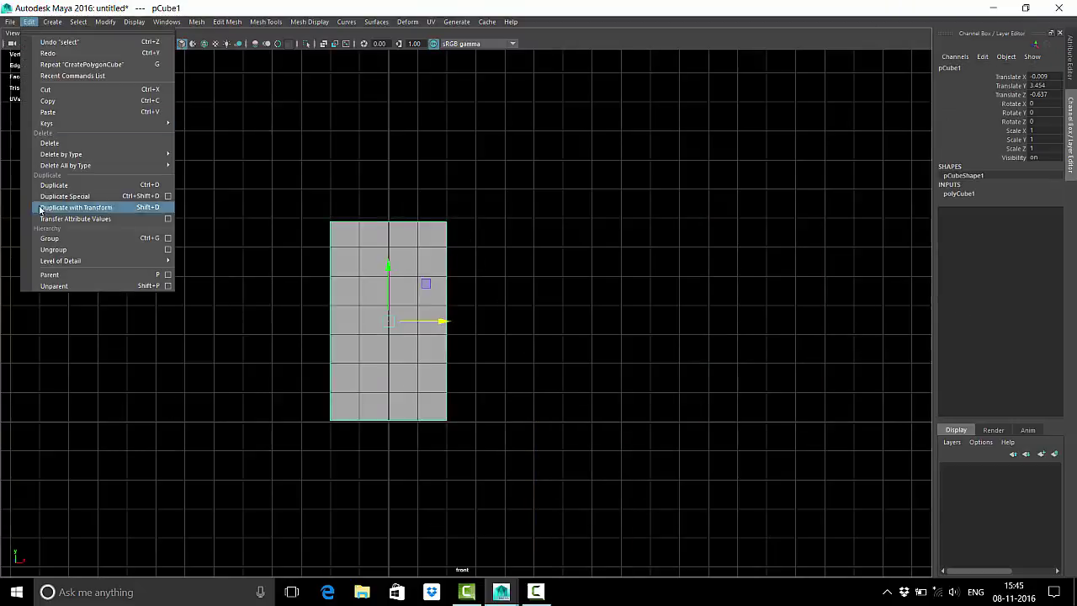
{"action": "left_click", "coordinate": [166, 196]}
{"action": "left_click", "coordinate": [374, 218]}
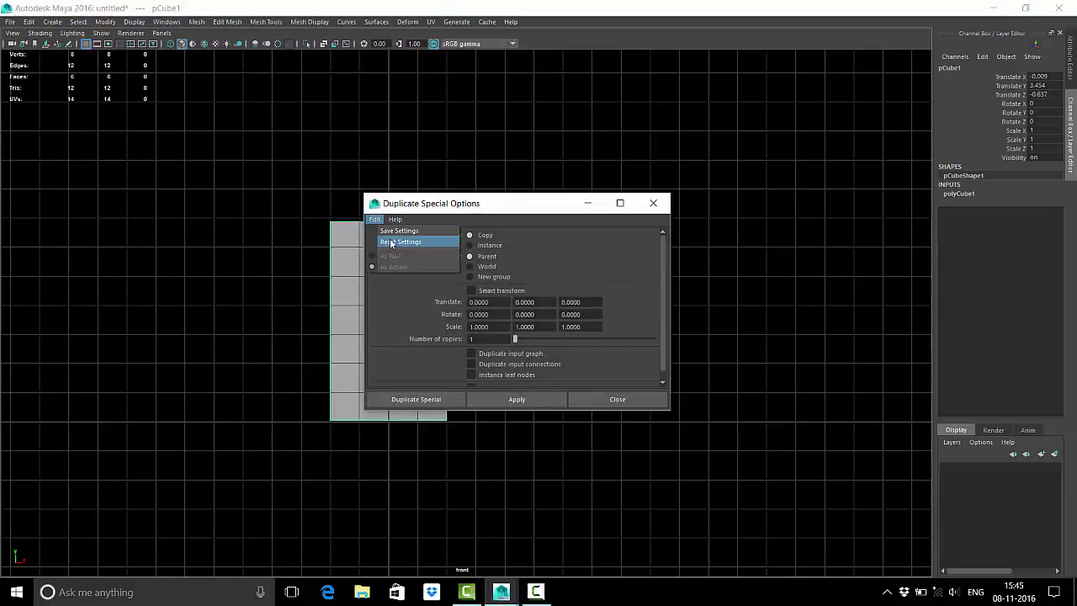
{"action": "left_click", "coordinate": [404, 243]}
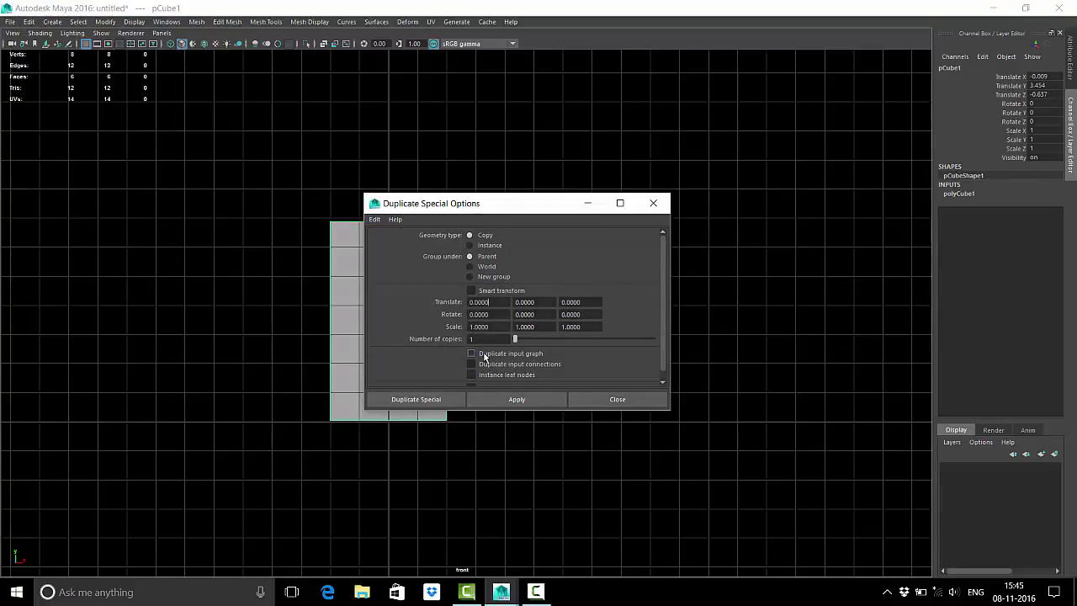
{"action": "left_click", "coordinate": [471, 353]}
{"action": "left_click", "coordinate": [517, 399]}
{"action": "left_click", "coordinate": [618, 398]}
Step: Move the copy pCube2 right to Translate X 11.7
{"action": "left_click_drag", "start_coordinate": [445, 323], "coordinate": [637, 322]}
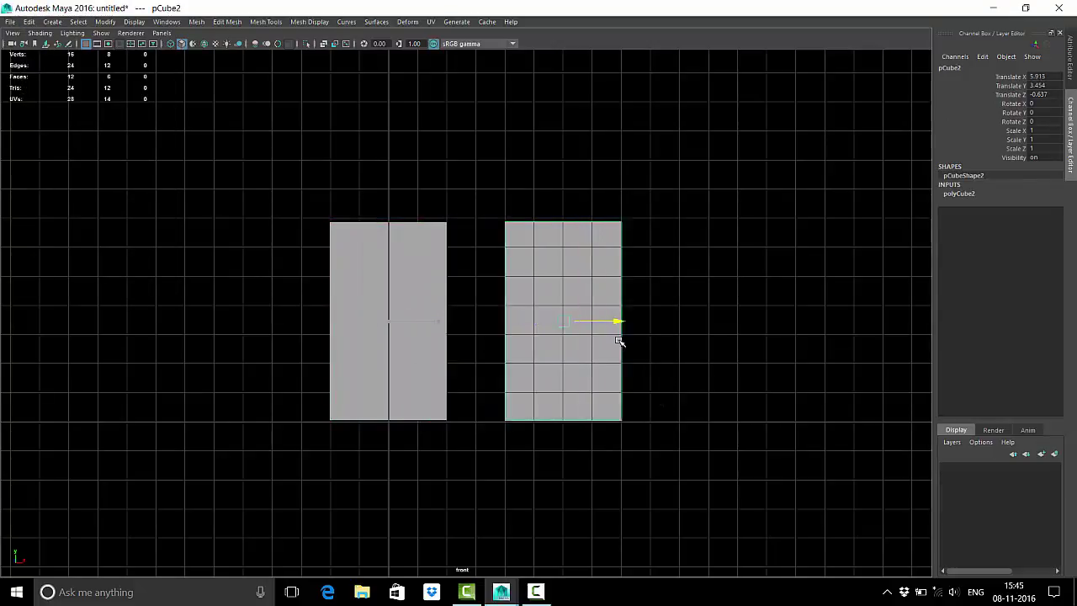
{"action": "left_click", "coordinate": [969, 196]}
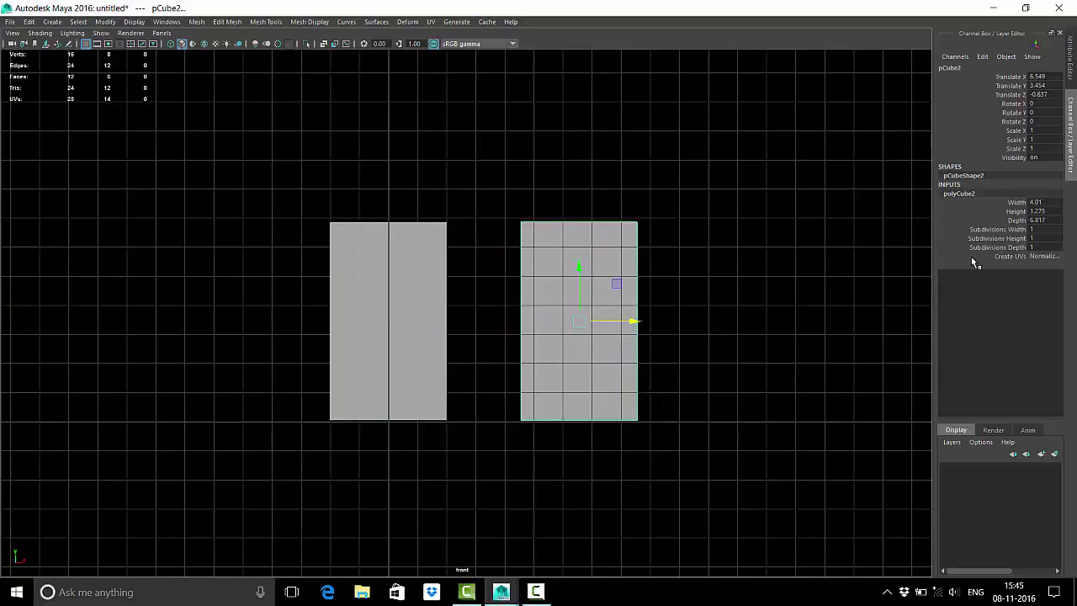
{"action": "left_click_drag", "start_coordinate": [637, 320], "coordinate": [788, 343]}
{"action": "left_click", "coordinate": [814, 351]}
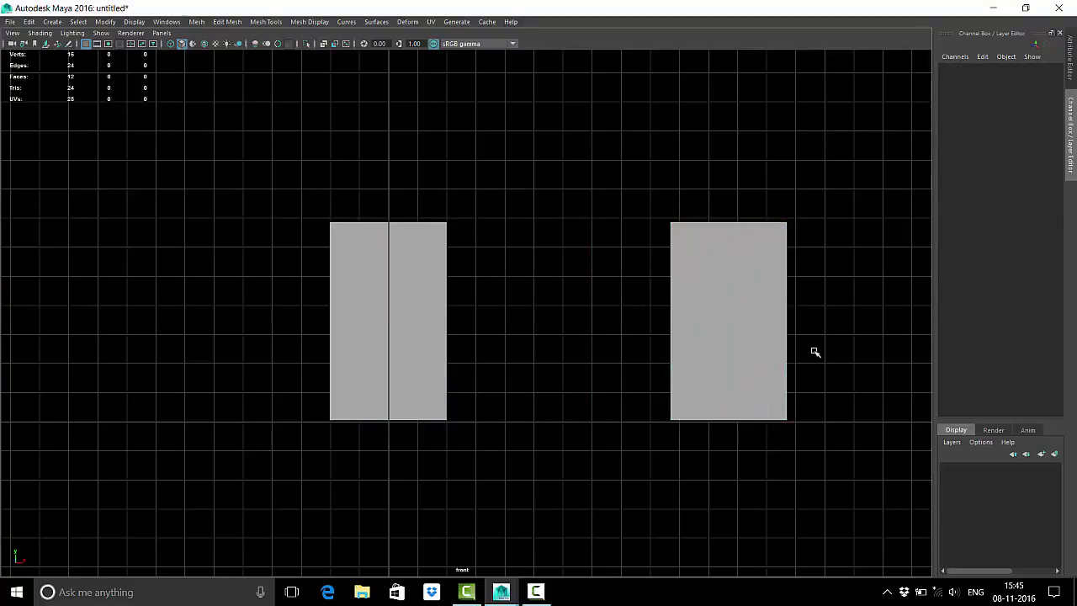
{"action": "left_click", "coordinate": [696, 413]}
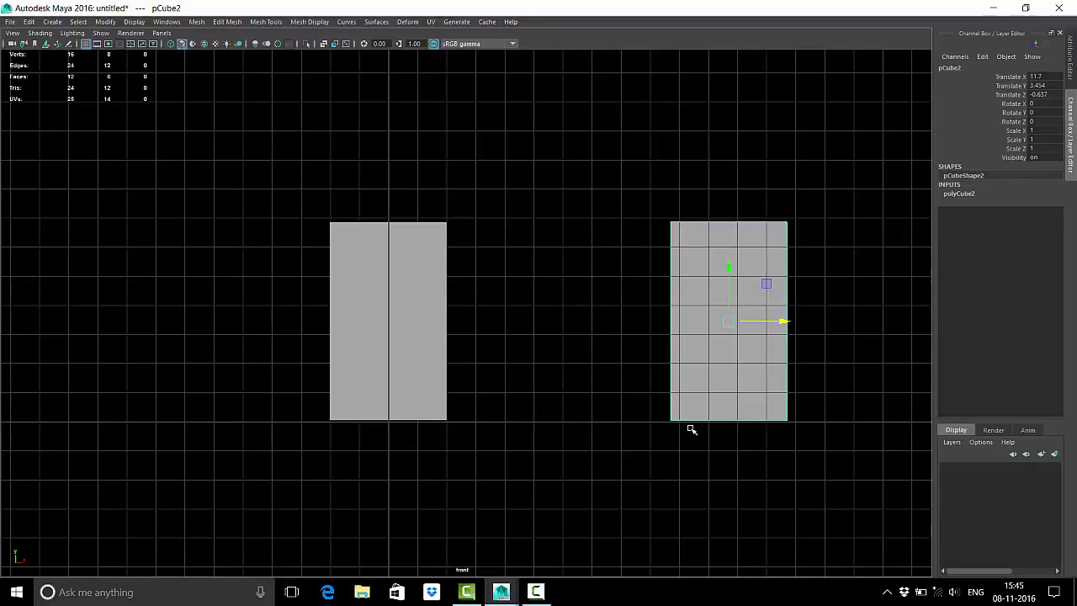
Step: Delete a stray duplicate of the right box and undo an accidental move
{"action": "key", "text": "ctrl+d"}
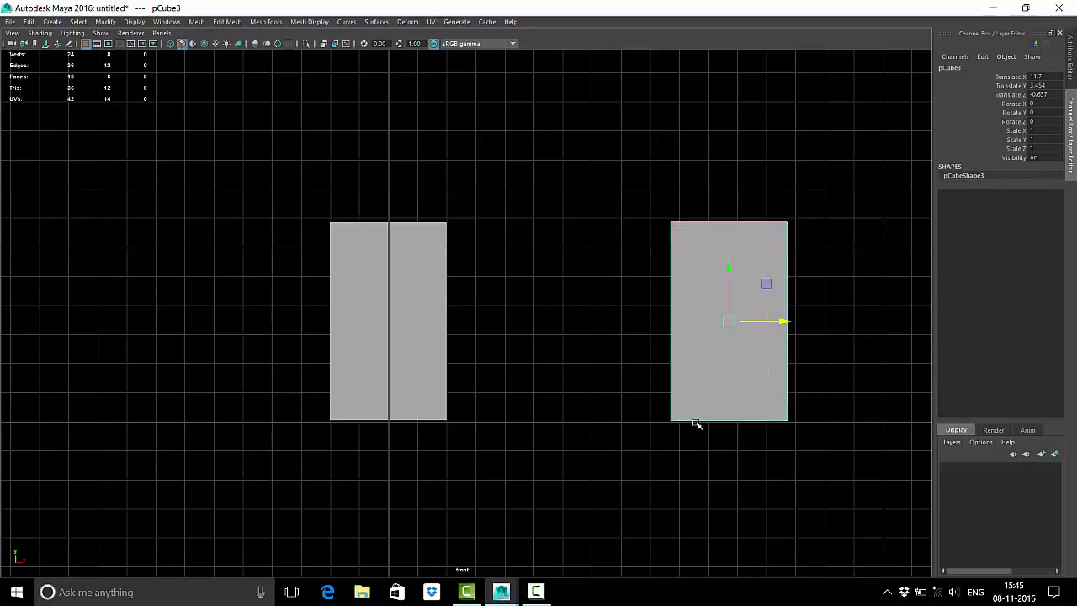
{"action": "left_click_drag", "start_coordinate": [728, 320], "coordinate": [834, 296]}
{"action": "key", "text": "Delete"}
{"action": "left_click", "coordinate": [755, 268]}
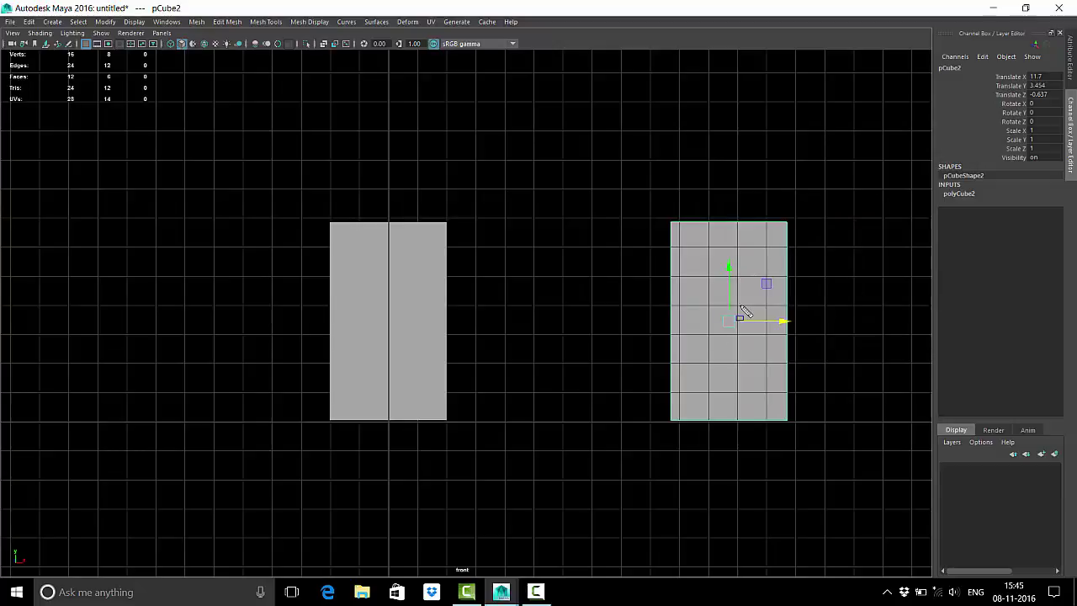
{"action": "key", "text": "F10"}
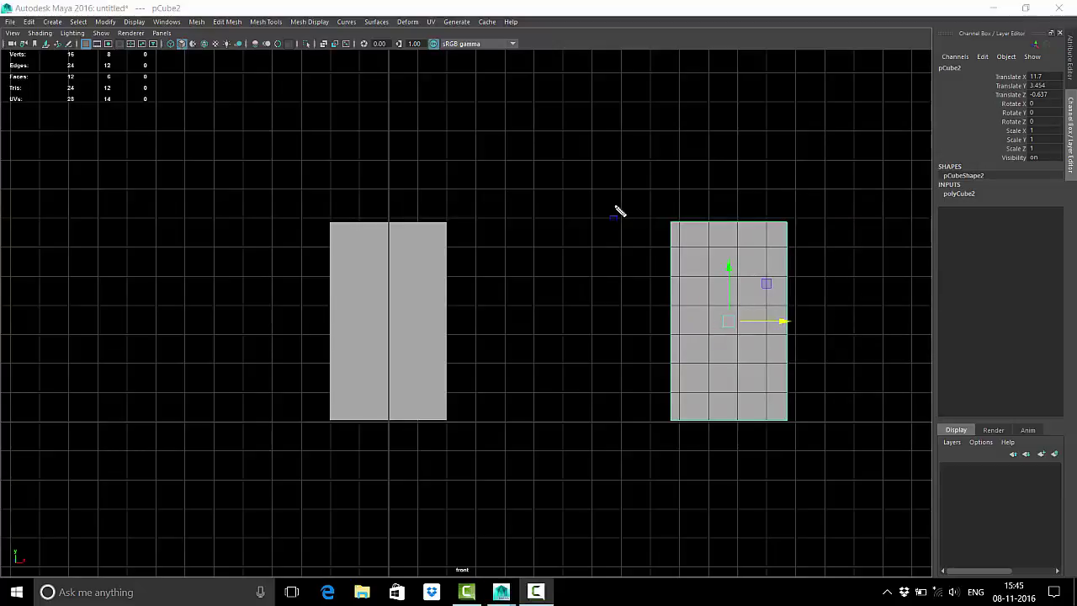
{"action": "left_click_drag", "start_coordinate": [728, 320], "coordinate": [683, 409]}
{"action": "key", "text": "ctrl+z"}
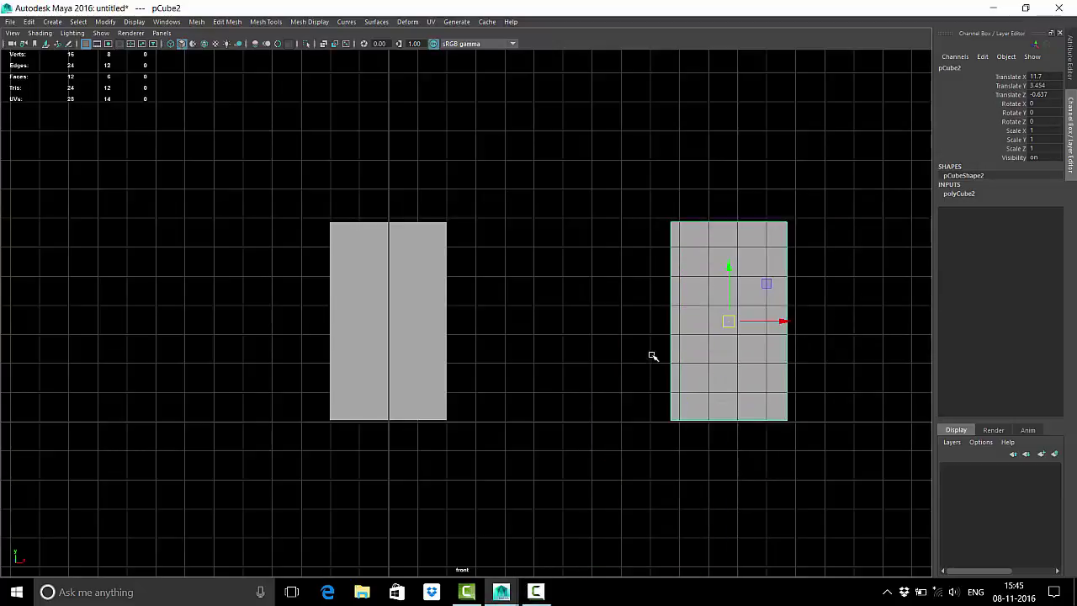
Step: Duplicate the right box into a base slab 15.68 wide at Y -3.355 beneath both pillars
{"action": "left_click", "coordinate": [29, 22]}
{"action": "left_click", "coordinate": [82, 198]}
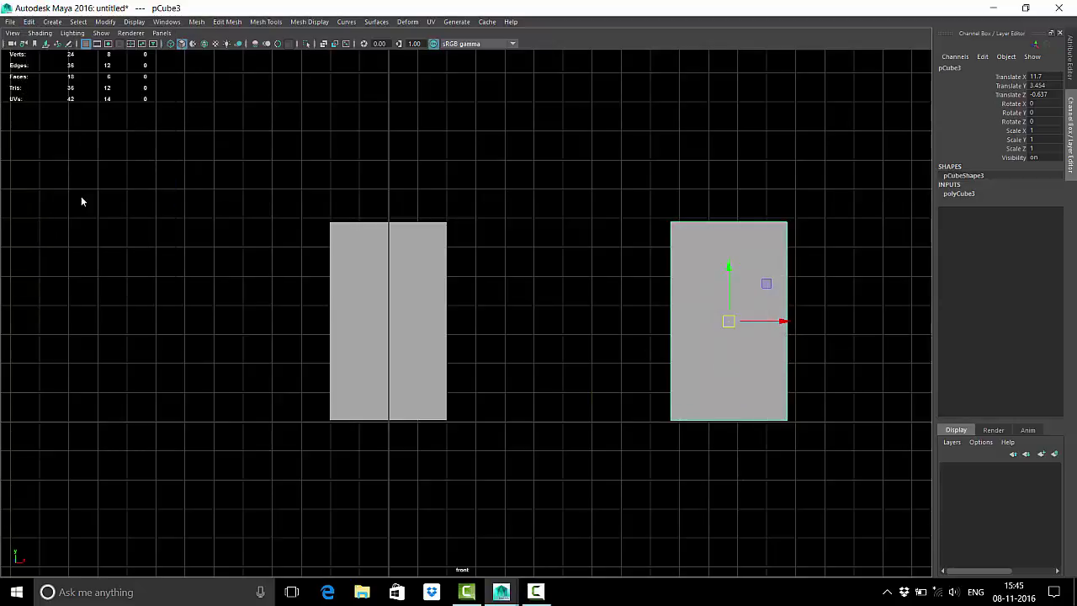
{"action": "left_click_drag", "start_coordinate": [729, 321], "coordinate": [561, 523]}
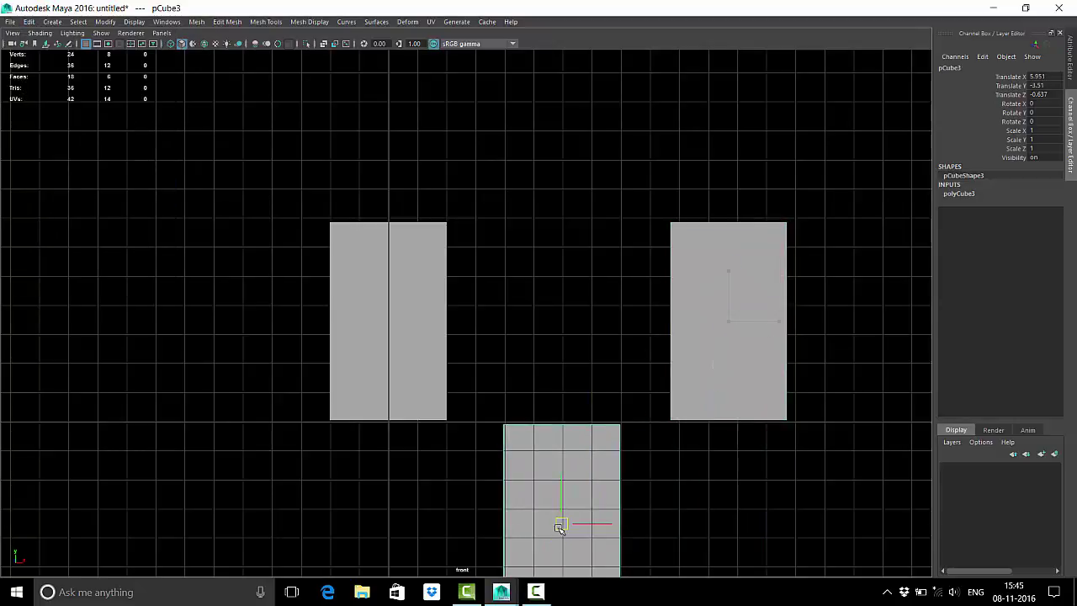
{"action": "left_click", "coordinate": [959, 193]}
{"action": "left_click", "coordinate": [1016, 202]}
{"action": "mouse_move", "coordinate": [594, 317]}
{"action": "middle_mouse_down"}
{"action": "mouse_move", "coordinate": [634, 284]}
{"action": "mouse_move", "coordinate": [617, 308]}
{"action": "mouse_move", "coordinate": [926, 303]}
{"action": "mouse_move", "coordinate": [904, 305]}
{"action": "middle_mouse_up"}
{"action": "left_click_drag", "start_coordinate": [613, 523], "coordinate": [608, 522]}
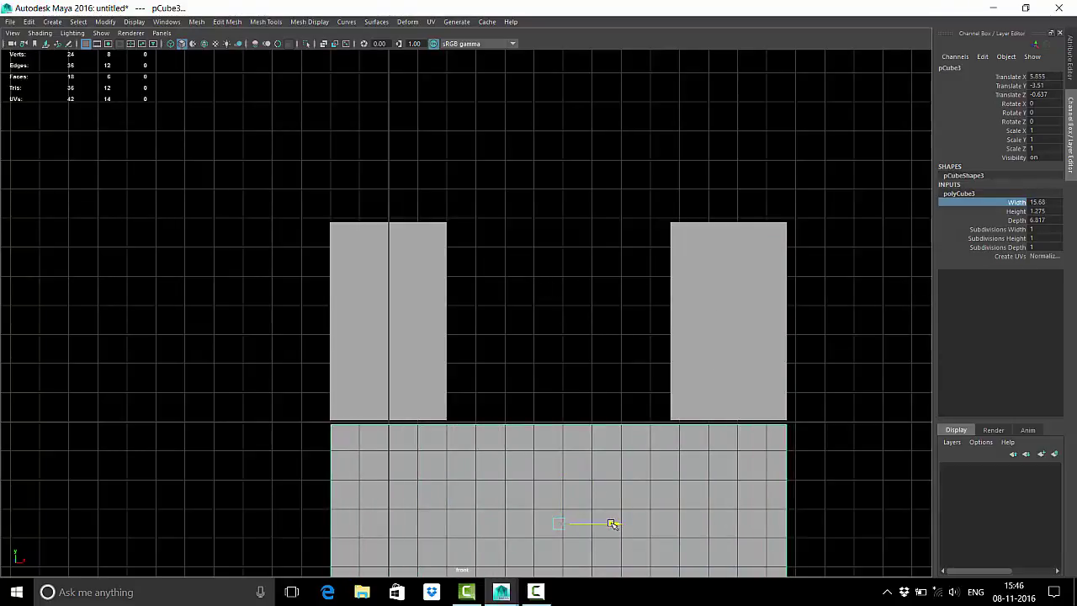
{"action": "left_click_drag", "start_coordinate": [561, 477], "coordinate": [557, 465]}
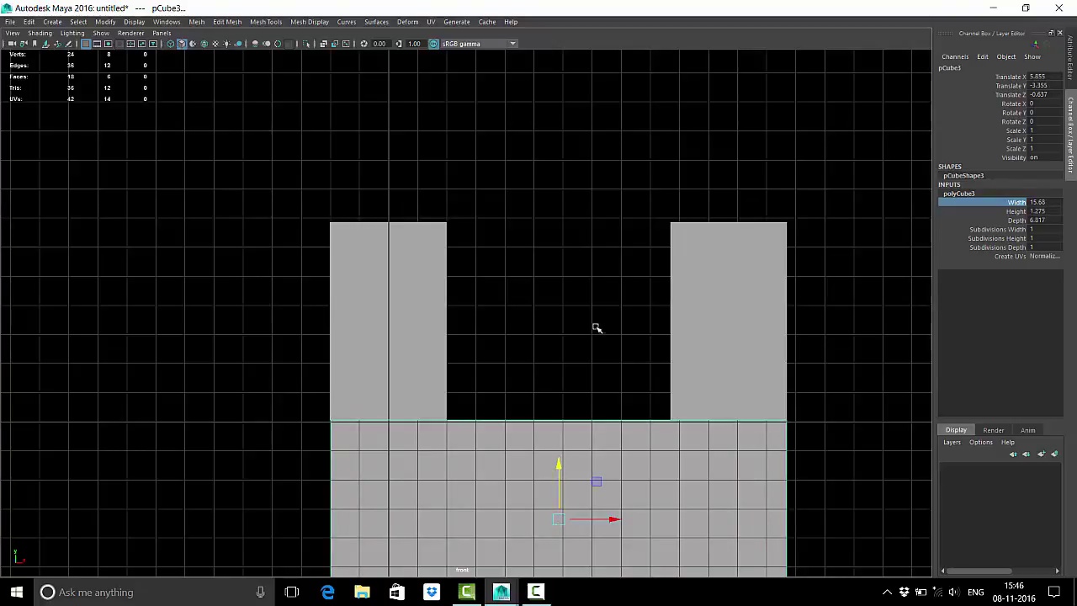
Step: Orbit the U-shaped section in perspective and select the right pillar
{"action": "mouse_move", "coordinate": [596, 329]}
{"action": "left_mouse_down", "text": "alt"}
{"action": "mouse_move", "coordinate": [553, 233]}
{"action": "mouse_move", "coordinate": [144, 125]}
{"action": "left_mouse_up", "text": "alt"}
{"action": "left_click", "coordinate": [86, 43]}
{"action": "mouse_move", "coordinate": [362, 277]}
{"action": "left_mouse_down", "text": "alt"}
{"action": "mouse_move", "coordinate": [413, 349]}
{"action": "mouse_move", "coordinate": [488, 305]}
{"action": "mouse_move", "coordinate": [471, 308]}
{"action": "left_mouse_up", "text": "alt"}
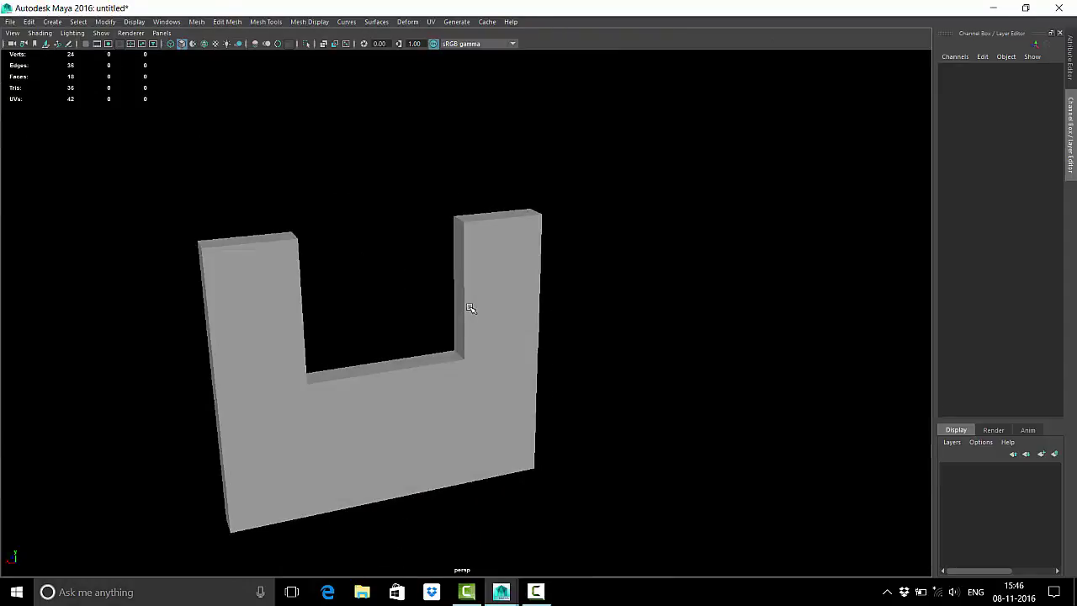
{"action": "left_click", "coordinate": [481, 313]}
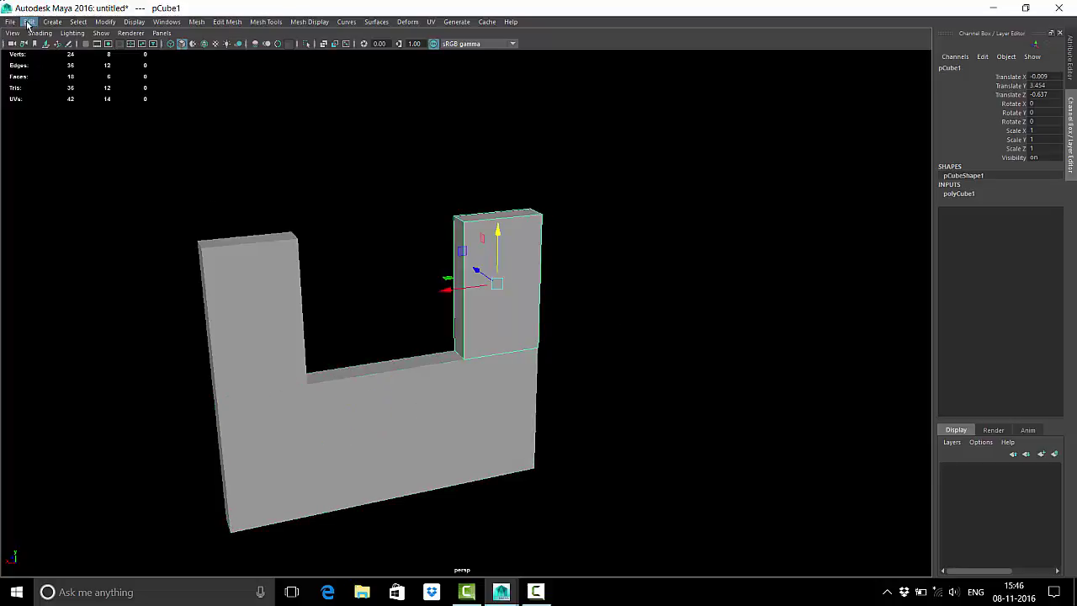
Step: Duplicate the right pillar and narrow the copy's polyCube Width to 2.25
{"action": "left_click", "coordinate": [28, 22]}
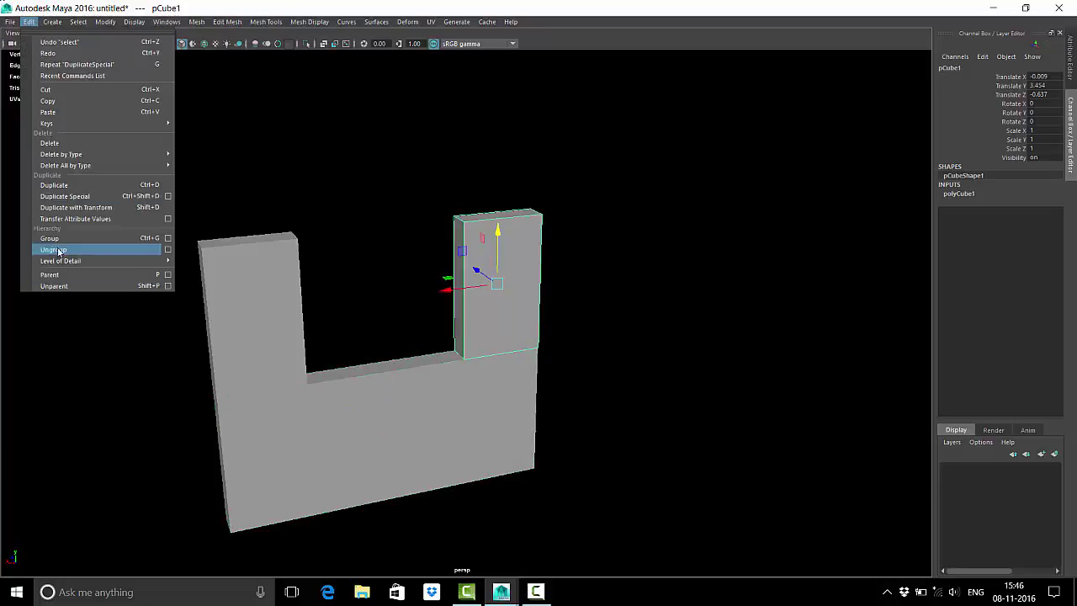
{"action": "left_click", "coordinate": [63, 198]}
{"action": "left_click_drag", "start_coordinate": [467, 290], "coordinate": [541, 286]}
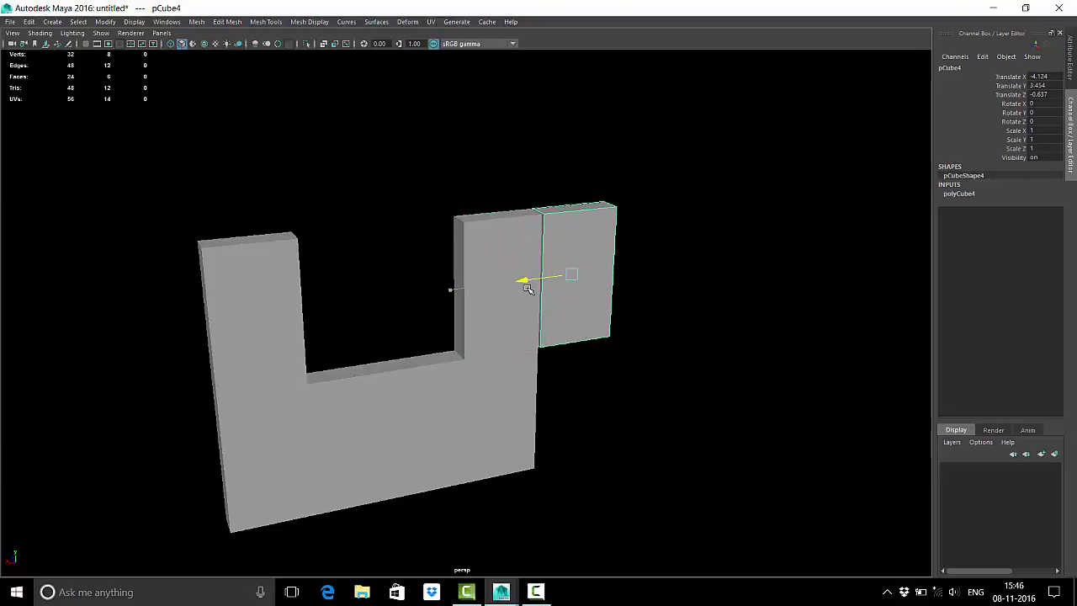
{"action": "left_click", "coordinate": [958, 194]}
{"action": "left_click", "coordinate": [1017, 203]}
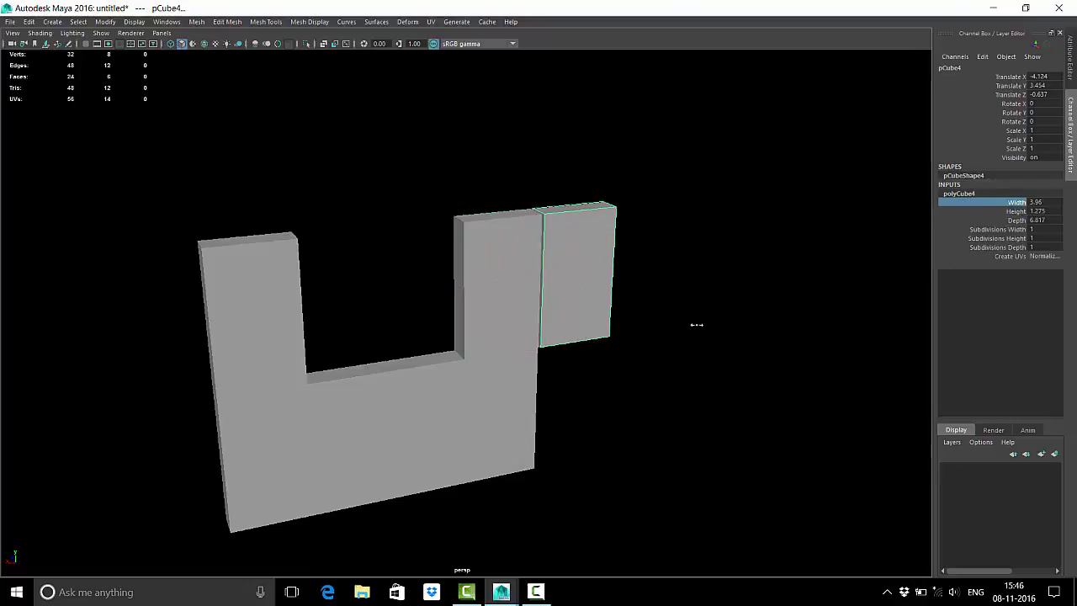
{"action": "middle_click_drag", "start_coordinate": [695, 323], "coordinate": [621, 354]}
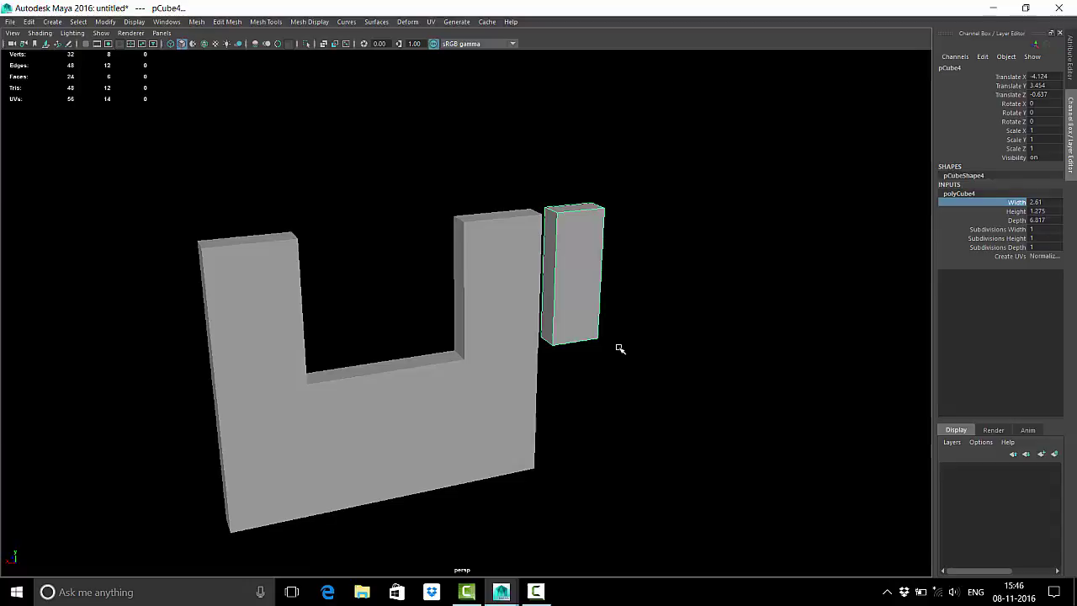
{"action": "scroll", "coordinate": [619, 343], "scroll_direction": "up", "scroll_amount": 3}
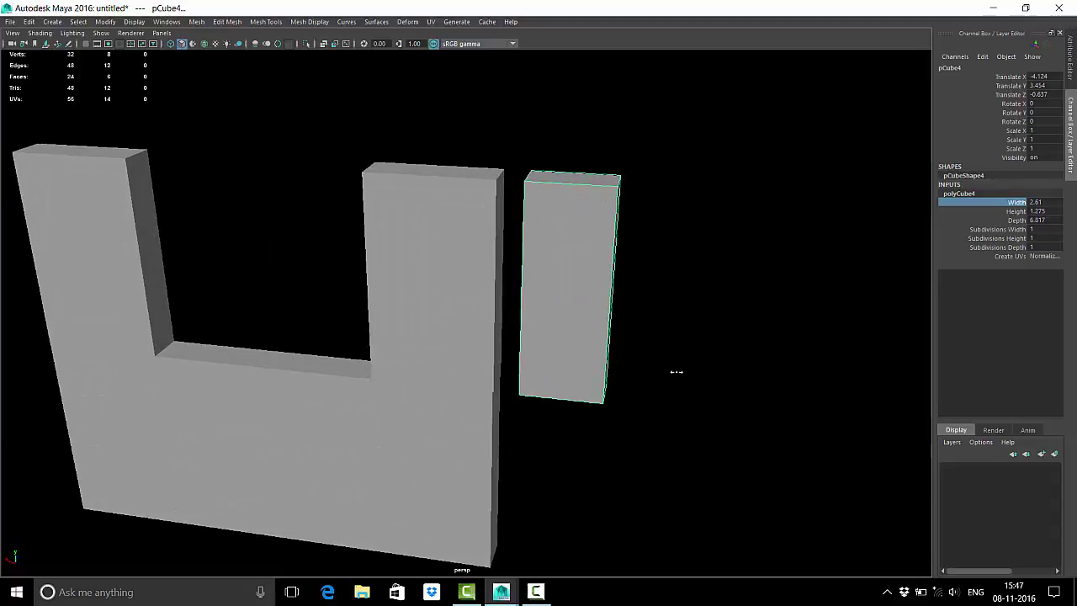
{"action": "middle_click_drag", "start_coordinate": [678, 373], "coordinate": [657, 376]}
Step: Slide the narrow copy against the pillar's right side and forward to Translate Z -1.934
{"action": "key", "text": "w"}
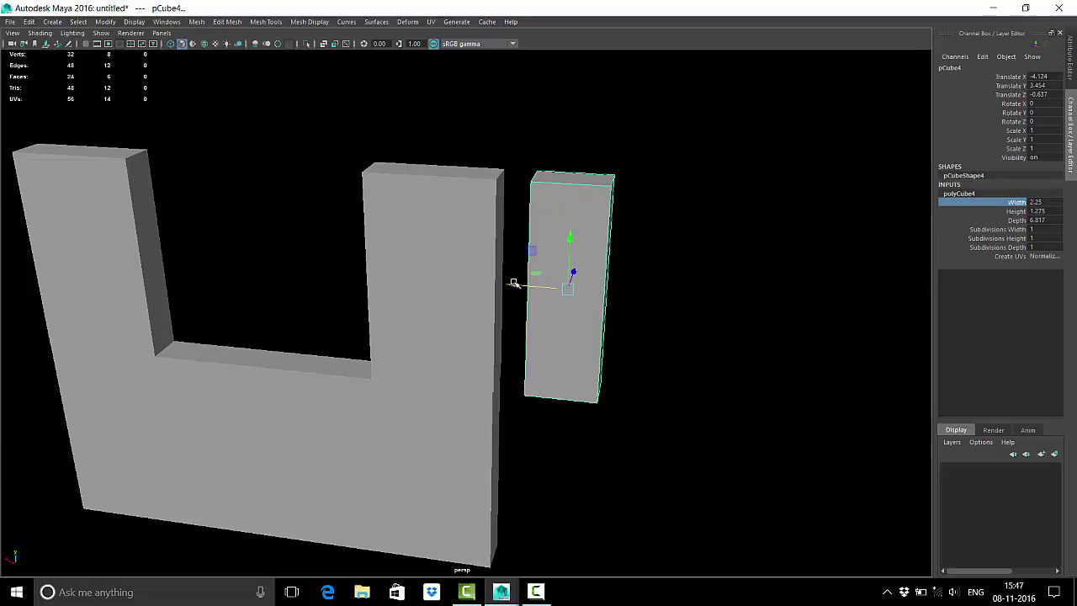
{"action": "left_click_drag", "start_coordinate": [512, 284], "coordinate": [483, 287]}
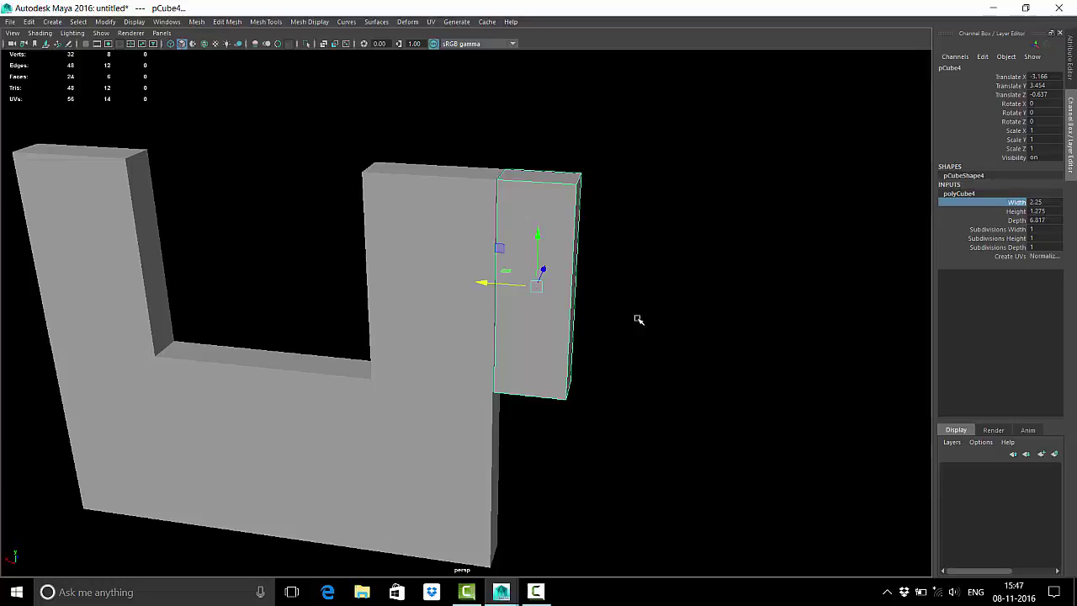
{"action": "mouse_move", "coordinate": [596, 290]}
{"action": "left_mouse_down", "text": "alt"}
{"action": "mouse_move", "coordinate": [531, 316]}
{"action": "mouse_move", "coordinate": [429, 397]}
{"action": "left_mouse_up", "text": "alt"}
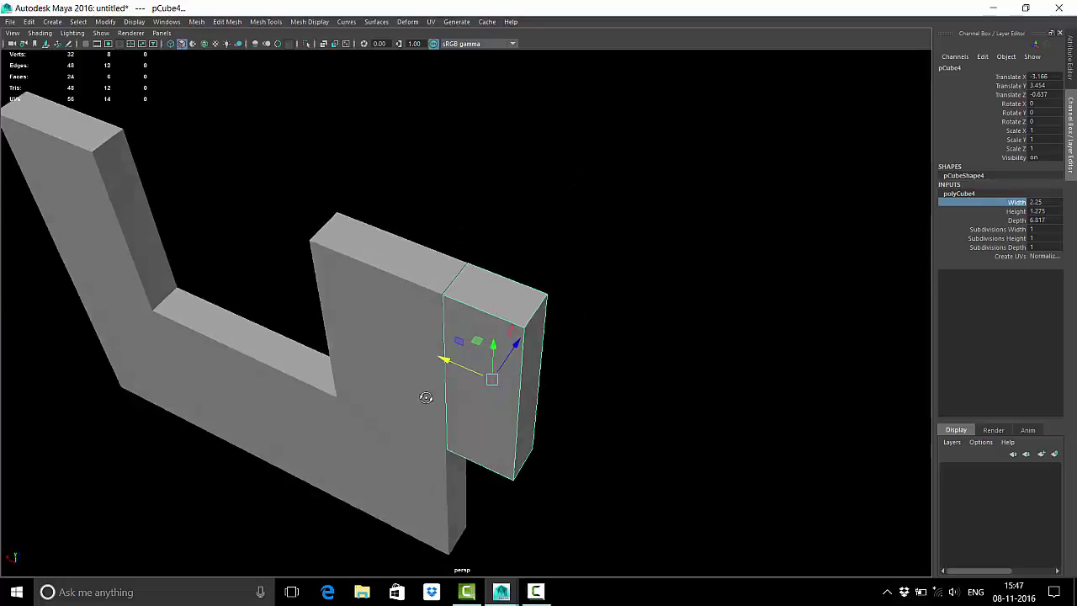
{"action": "left_click_drag", "start_coordinate": [512, 344], "coordinate": [488, 374]}
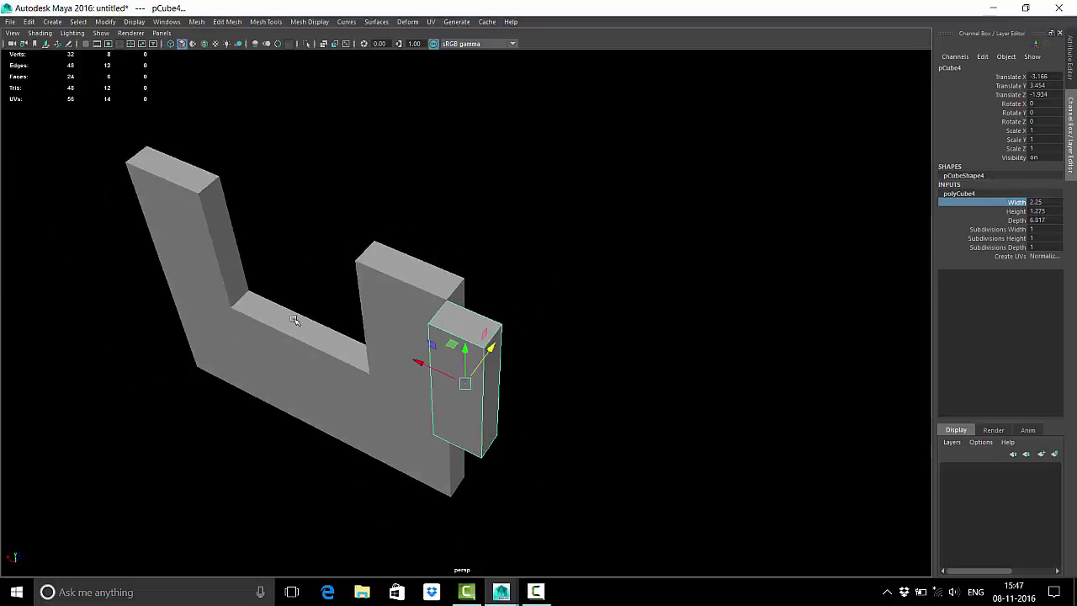
Step: Increase the narrow copy's polyCube Depth to about 10.857
{"action": "left_click_drag", "start_coordinate": [340, 303], "coordinate": [434, 314], "text": "alt"}
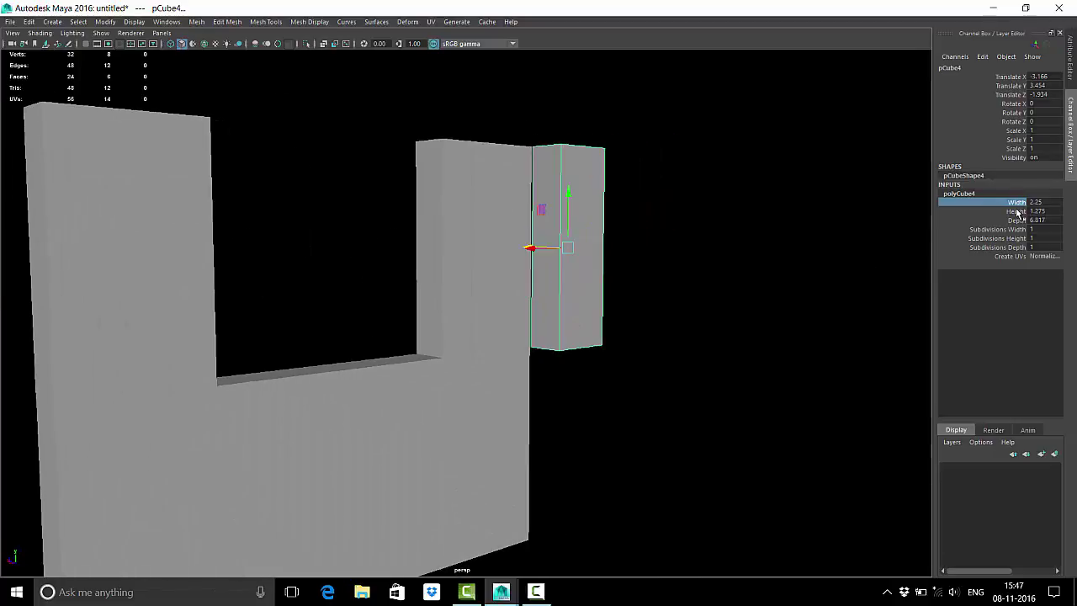
{"action": "left_click", "coordinate": [1018, 211]}
{"action": "left_click", "coordinate": [1016, 221]}
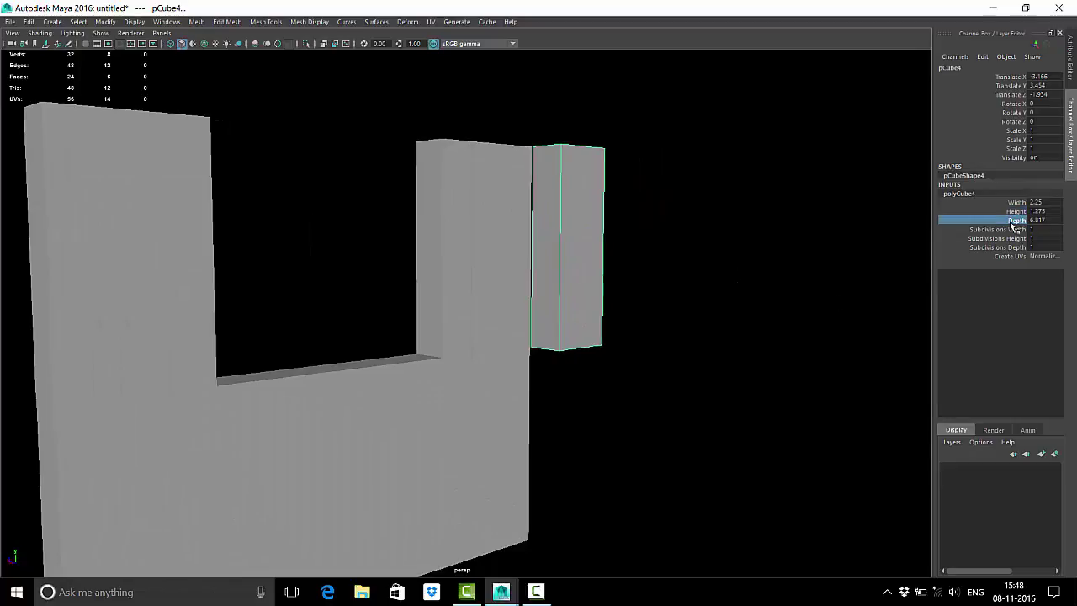
{"action": "middle_click_drag", "start_coordinate": [711, 363], "coordinate": [642, 323]}
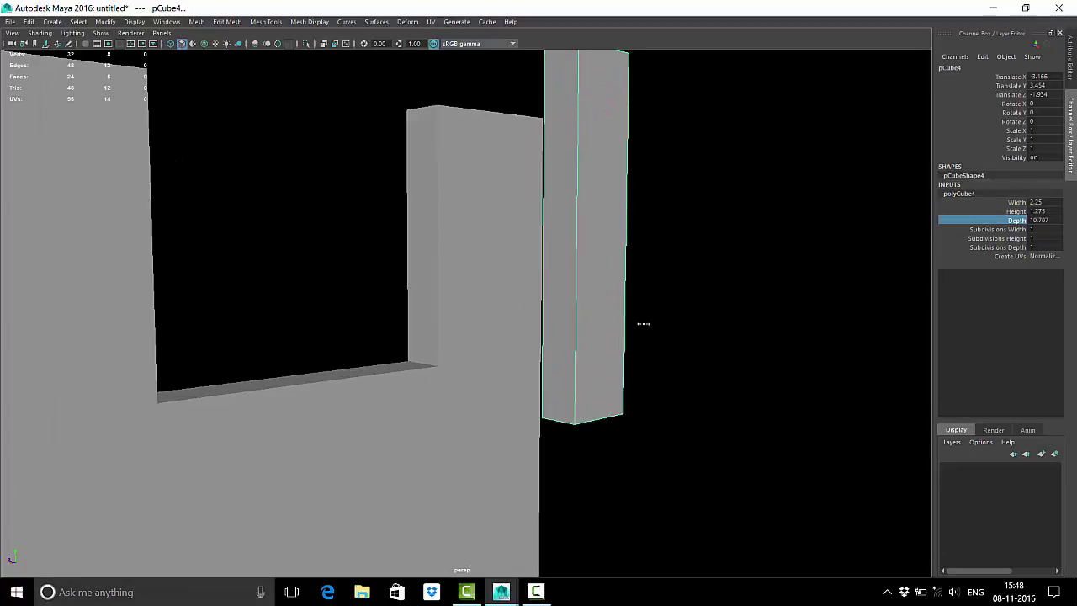
Step: Lower the post to Translate Y -0.018 and scale Y to 1.251 so it spans full height
{"action": "key", "text": "w"}
{"action": "left_click_drag", "start_coordinate": [295, 265], "coordinate": [293, 330]}
{"action": "middle_click_drag", "start_coordinate": [457, 312], "coordinate": [486, 174], "text": "alt"}
{"action": "left_click_drag", "start_coordinate": [324, 195], "coordinate": [329, 222]}
{"action": "key", "text": "r"}
{"action": "key", "text": "w"}
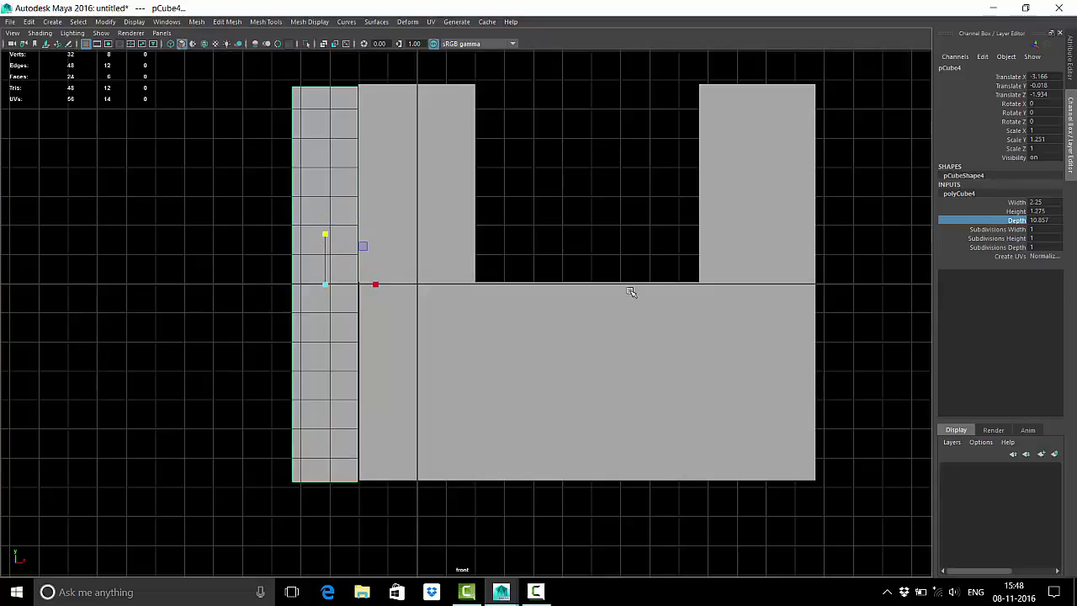
{"action": "key", "text": "space"}
{"action": "left_click_drag", "start_coordinate": [713, 233], "coordinate": [689, 264], "text": "alt"}
{"action": "left_click_drag", "start_coordinate": [618, 303], "coordinate": [511, 324], "text": "alt"}
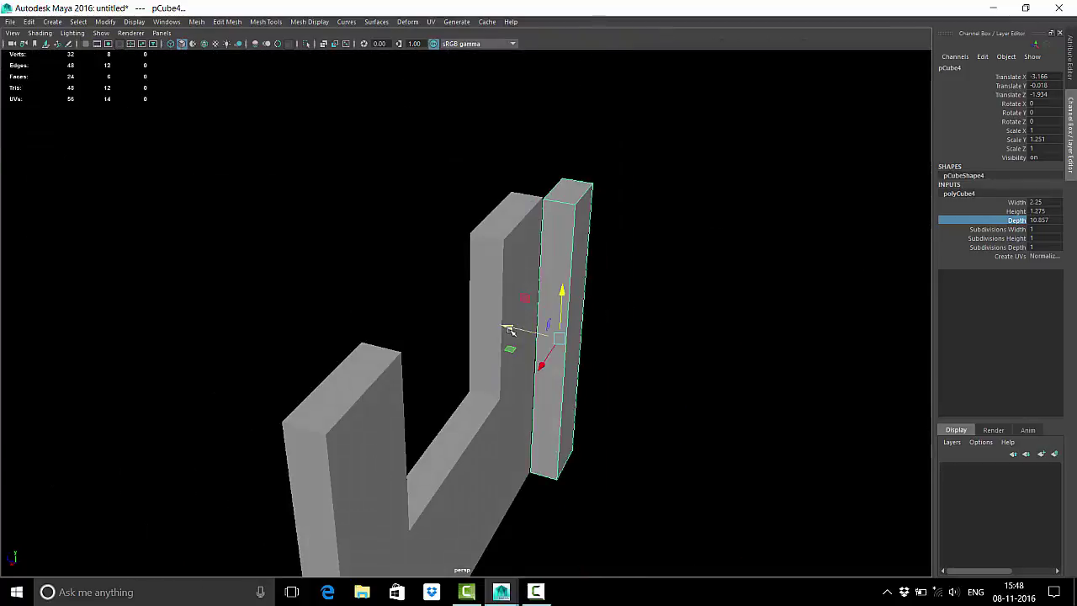
{"action": "left_click", "coordinate": [693, 270]}
{"action": "left_click_drag", "start_coordinate": [692, 269], "coordinate": [578, 293], "text": "alt"}
Step: Duplicate the tall post and move the copy to the wall's left end at X 14.836
{"action": "left_click", "coordinate": [524, 286]}
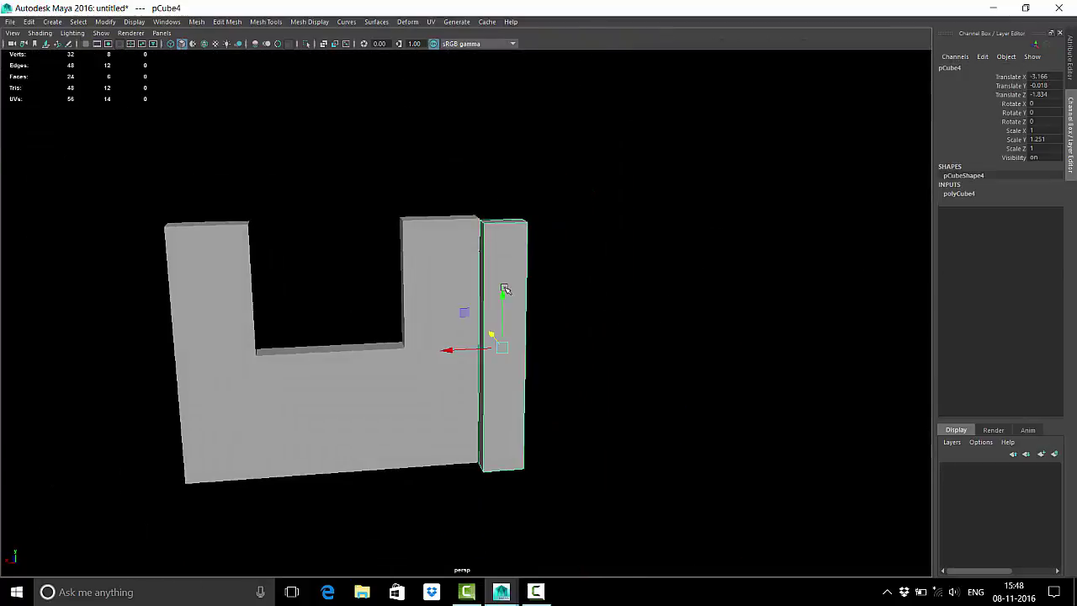
{"action": "key", "text": "ctrl+d"}
{"action": "left_click_drag", "start_coordinate": [421, 340], "coordinate": [96, 441]}
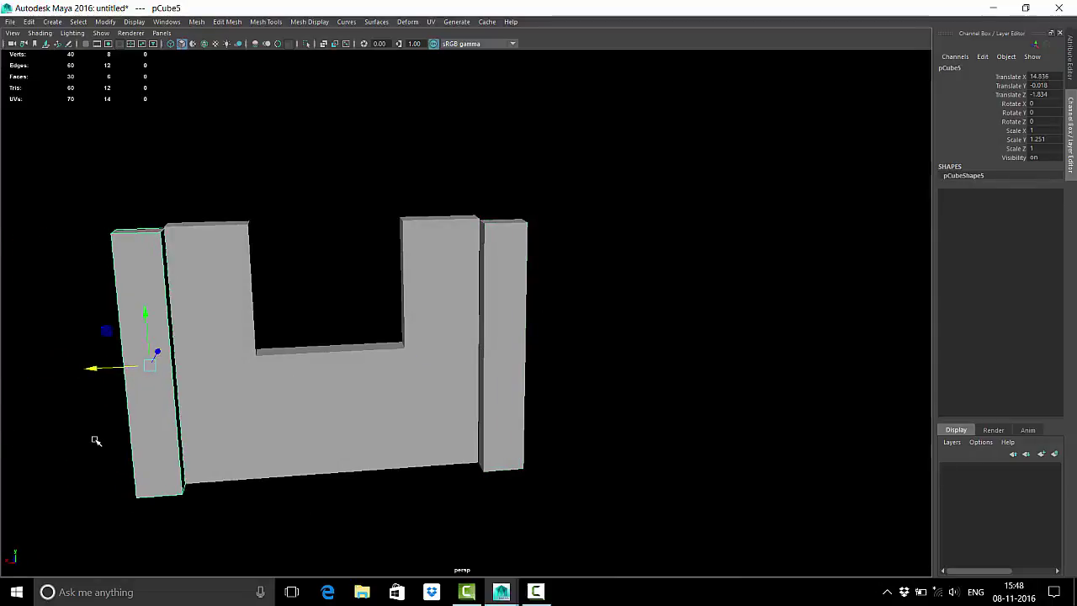
{"action": "left_click", "coordinate": [650, 268]}
{"action": "left_click_drag", "start_coordinate": [650, 269], "coordinate": [435, 295], "text": "alt"}
{"action": "right_click_drag", "start_coordinate": [435, 295], "coordinate": [497, 329], "text": "alt"}
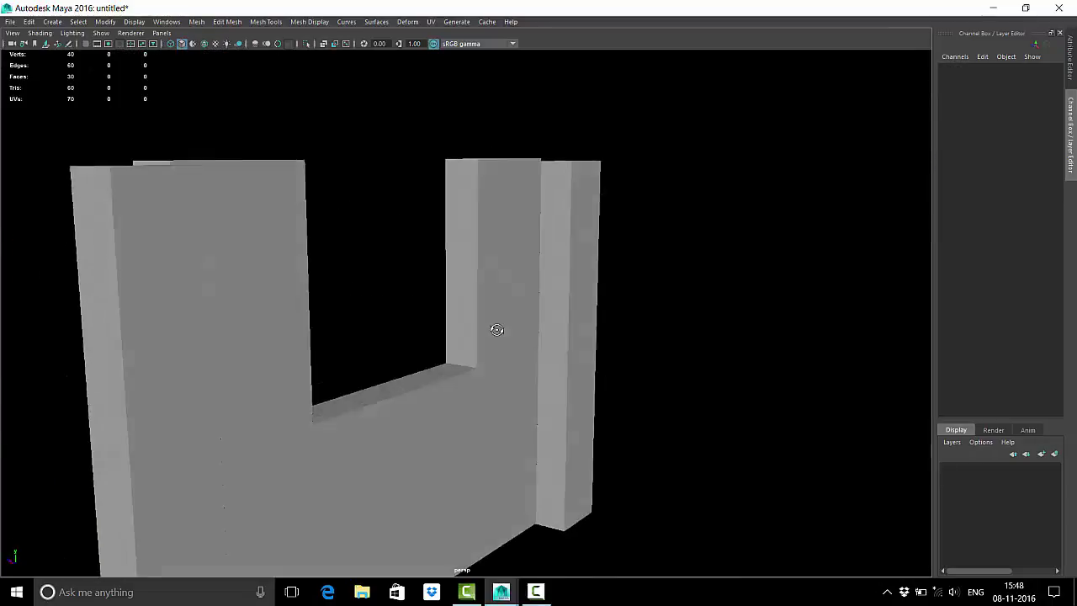
Step: Turn on Wireframe on Shaded to show mesh edges over the wall section
{"action": "key", "text": "super"}
{"action": "left_click", "coordinate": [163, 76]}
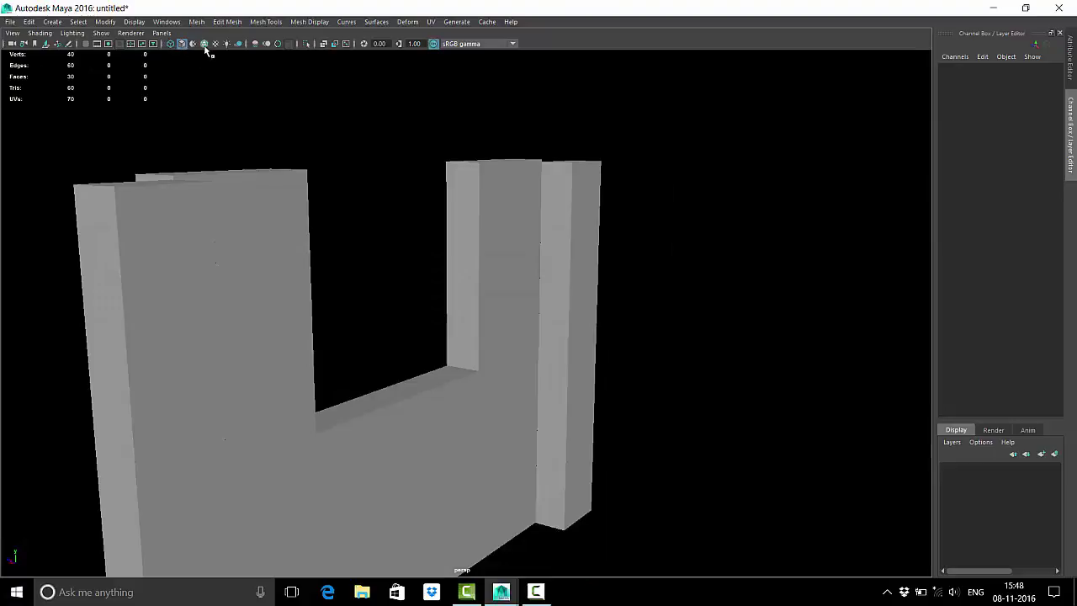
{"action": "left_click", "coordinate": [205, 43]}
{"action": "mouse_move", "coordinate": [505, 252]}
{"action": "left_mouse_down", "text": "alt"}
{"action": "mouse_move", "coordinate": [621, 279]}
{"action": "mouse_move", "coordinate": [632, 292]}
{"action": "left_mouse_up", "text": "alt"}
{"action": "right_click_drag", "start_coordinate": [632, 292], "coordinate": [567, 298], "text": "alt"}
{"action": "left_click_drag", "start_coordinate": [567, 298], "coordinate": [445, 329], "text": "alt"}
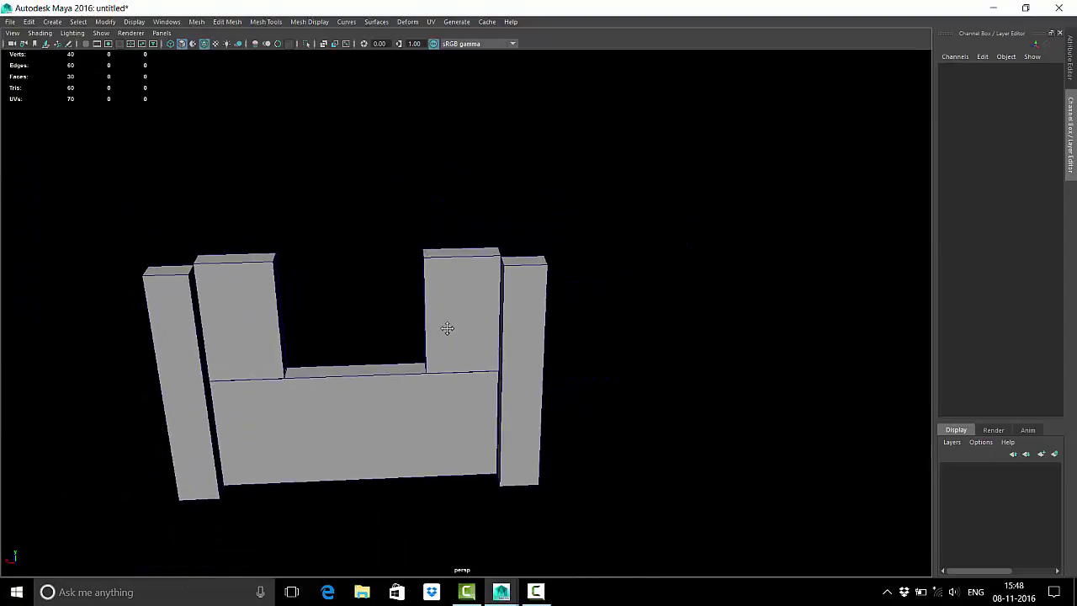
{"action": "key", "text": "super"}
{"action": "key", "text": "Escape"}
Step: Copy the wall section to the right, delete its doubled post and butt it against the shared post
{"action": "left_click_drag", "start_coordinate": [112, 221], "coordinate": [181, 353]}
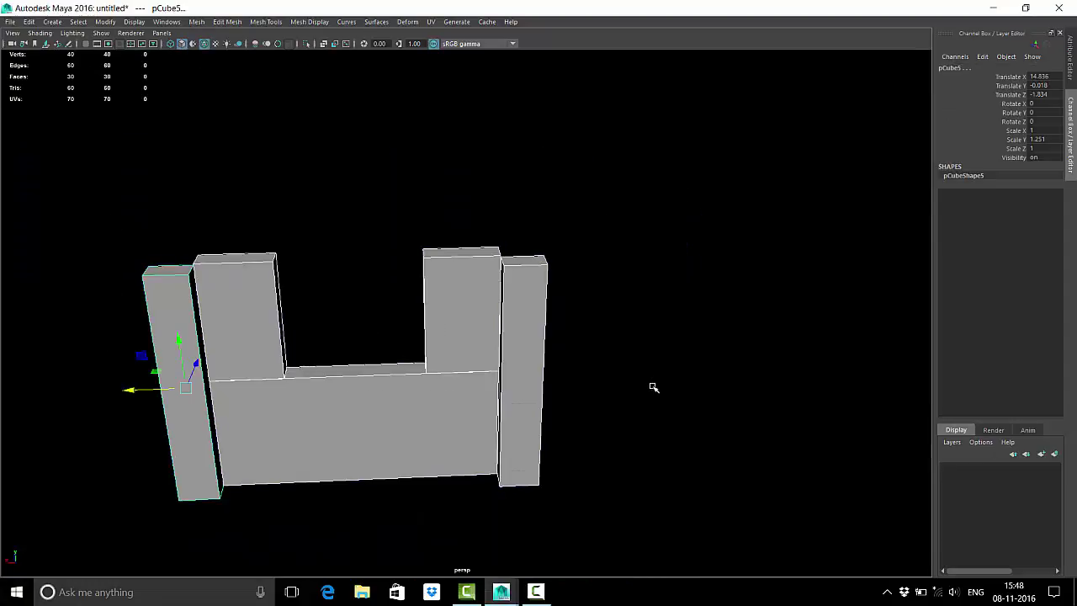
{"action": "left_click_drag", "start_coordinate": [132, 393], "coordinate": [512, 410]}
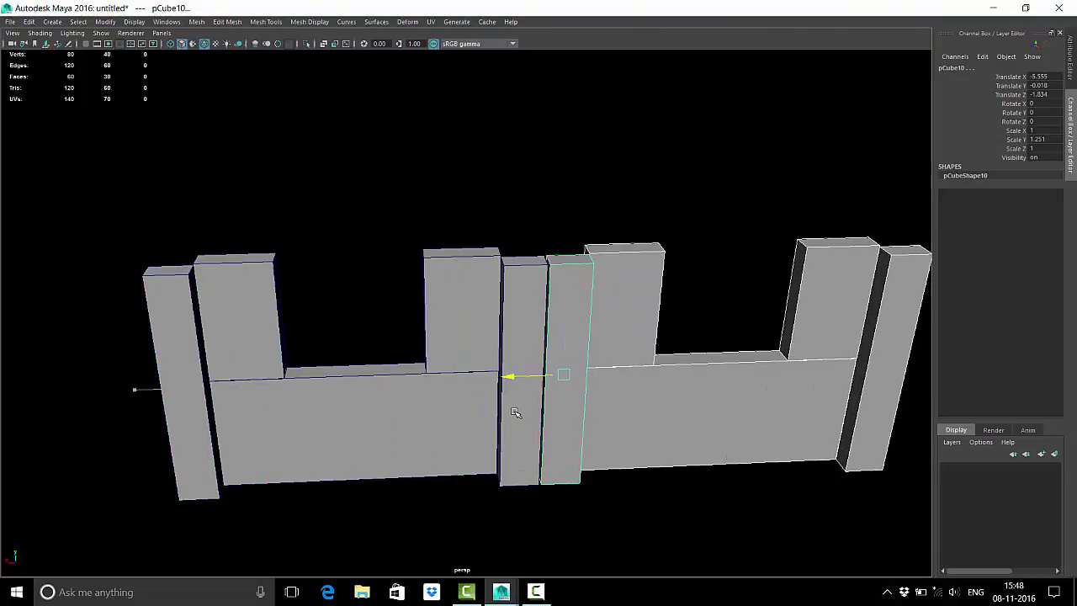
{"action": "key", "text": "Delete"}
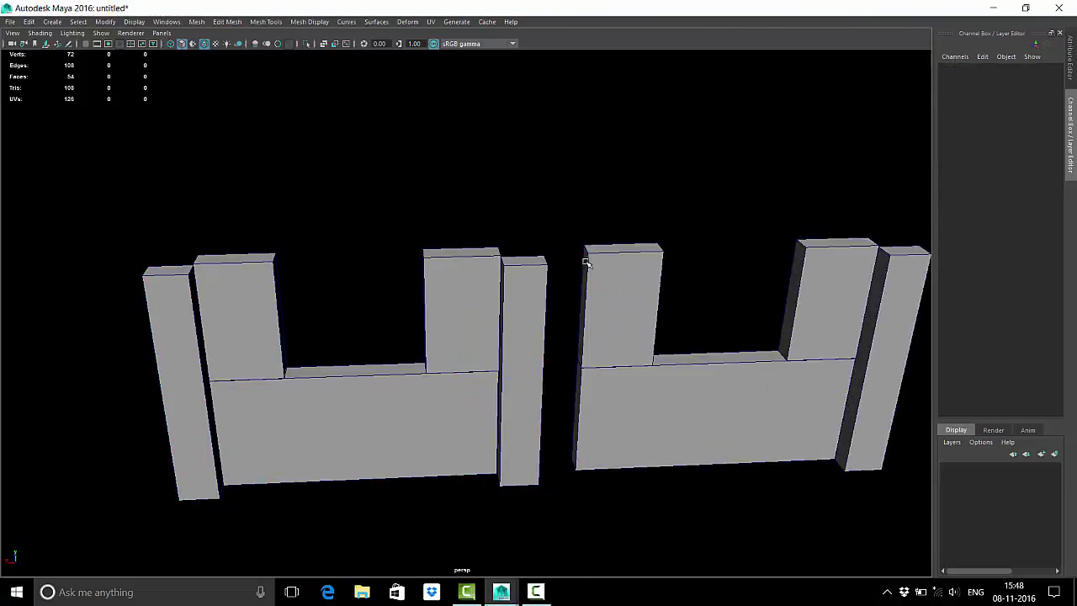
{"action": "left_click", "coordinate": [811, 381]}
{"action": "left_click_drag", "start_coordinate": [827, 362], "coordinate": [786, 367]}
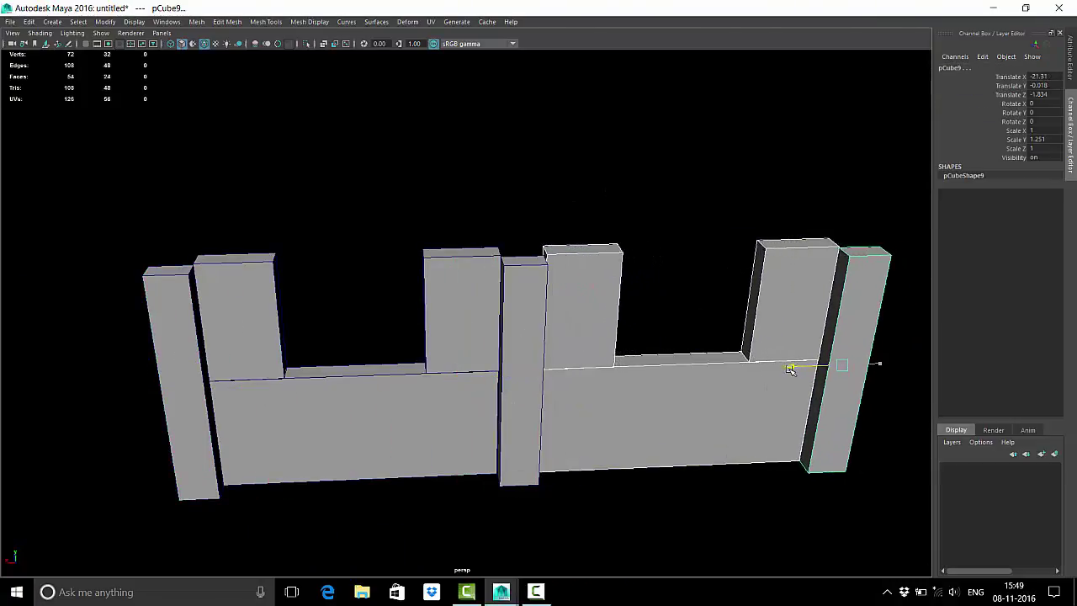
Step: Duplicate the second section again to make the third section of the wall
{"action": "scroll", "coordinate": [681, 372], "scroll_direction": "down", "scroll_amount": 3}
{"action": "mouse_move", "coordinate": [681, 372]}
{"action": "left_mouse_down", "text": "alt"}
{"action": "mouse_move", "coordinate": [582, 272]}
{"action": "mouse_move", "coordinate": [699, 199]}
{"action": "left_mouse_up", "text": "alt"}
{"action": "left_click", "coordinate": [582, 272]}
{"action": "left_click", "coordinate": [453, 416]}
{"action": "key", "text": "ctrl+d"}
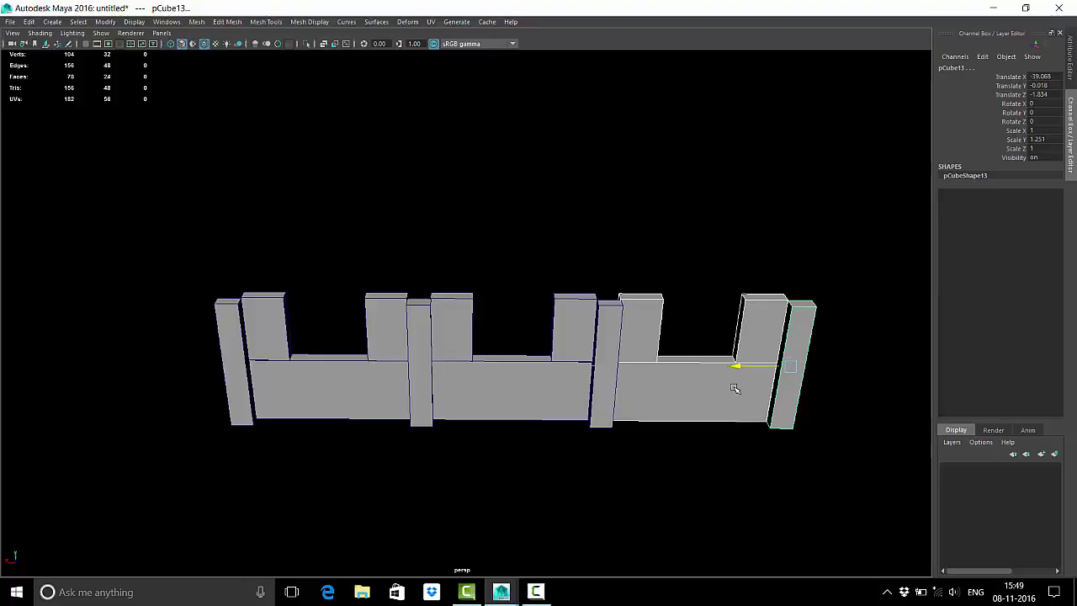
{"action": "left_click", "coordinate": [671, 209]}
{"action": "scroll", "coordinate": [684, 265], "scroll_direction": "down", "scroll_amount": 3}
{"action": "left_click_drag", "start_coordinate": [685, 265], "coordinate": [601, 367], "text": "alt"}
{"action": "right_click_drag", "start_coordinate": [600, 368], "coordinate": [666, 364], "text": "alt"}
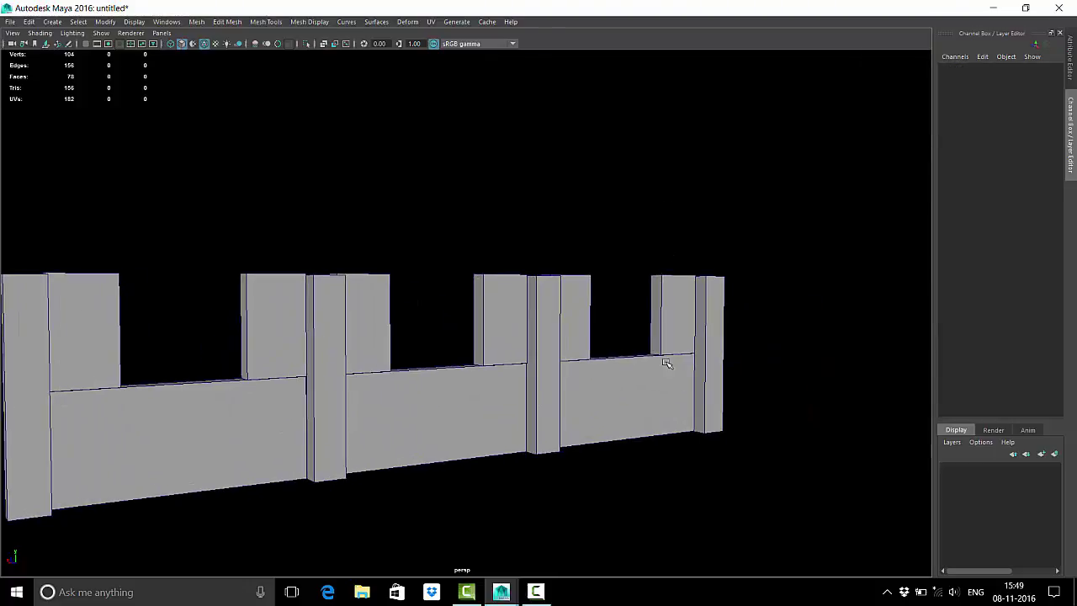
{"action": "left_click", "coordinate": [329, 322]}
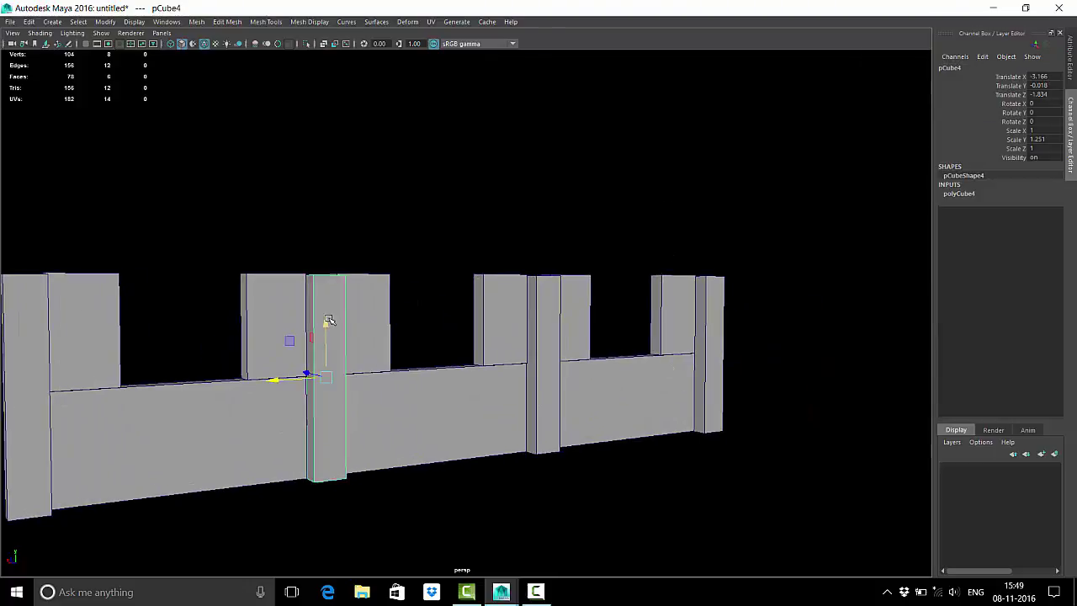
{"action": "left_click", "coordinate": [378, 199]}
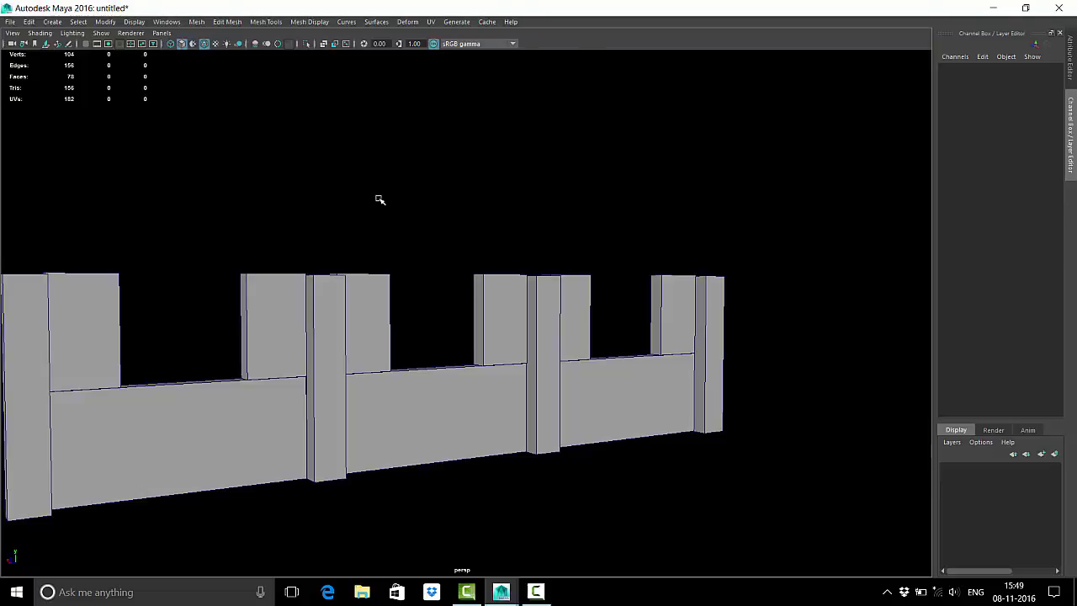
{"action": "key", "text": "ctrl+space"}
{"action": "key", "text": "ctrl+space"}
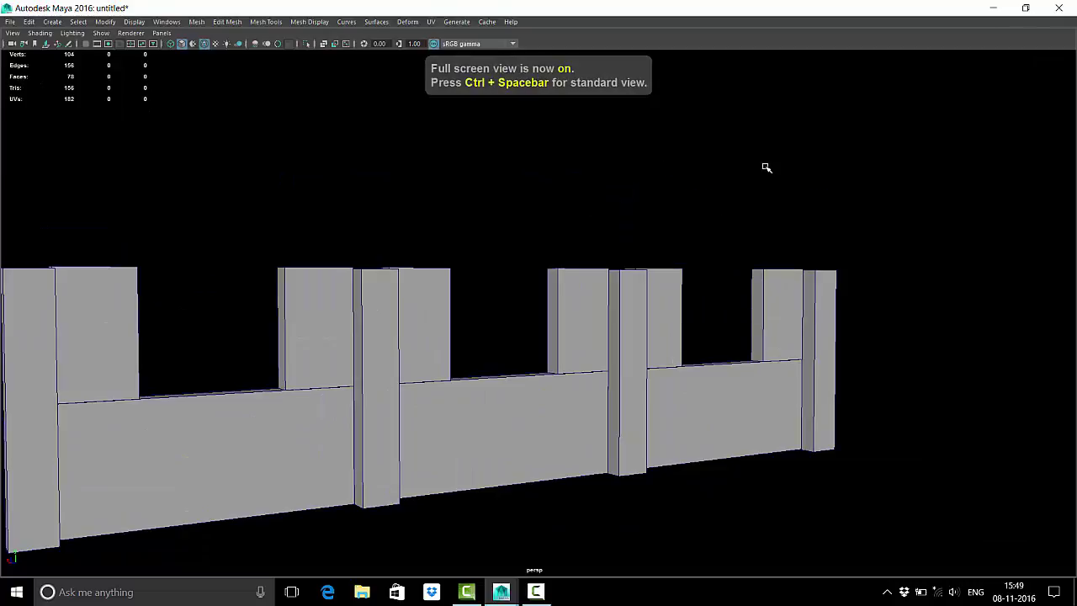